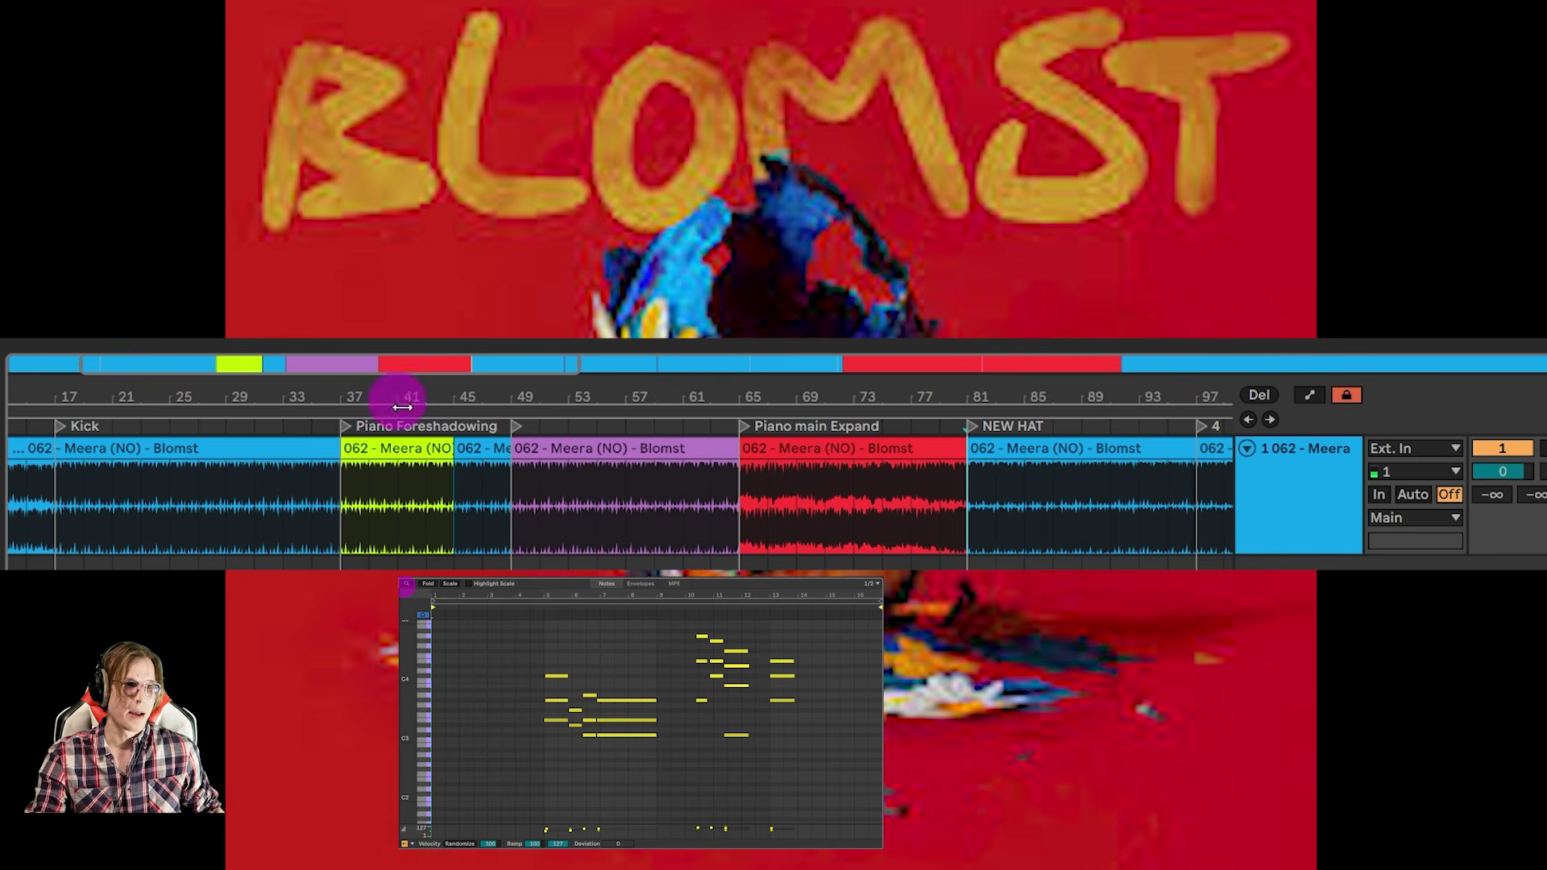
# - Examine the reference track's Piano Foreshadowing section, the purple section at bar 49 and the Piano main Expand section
pyautogui.click(444, 495)
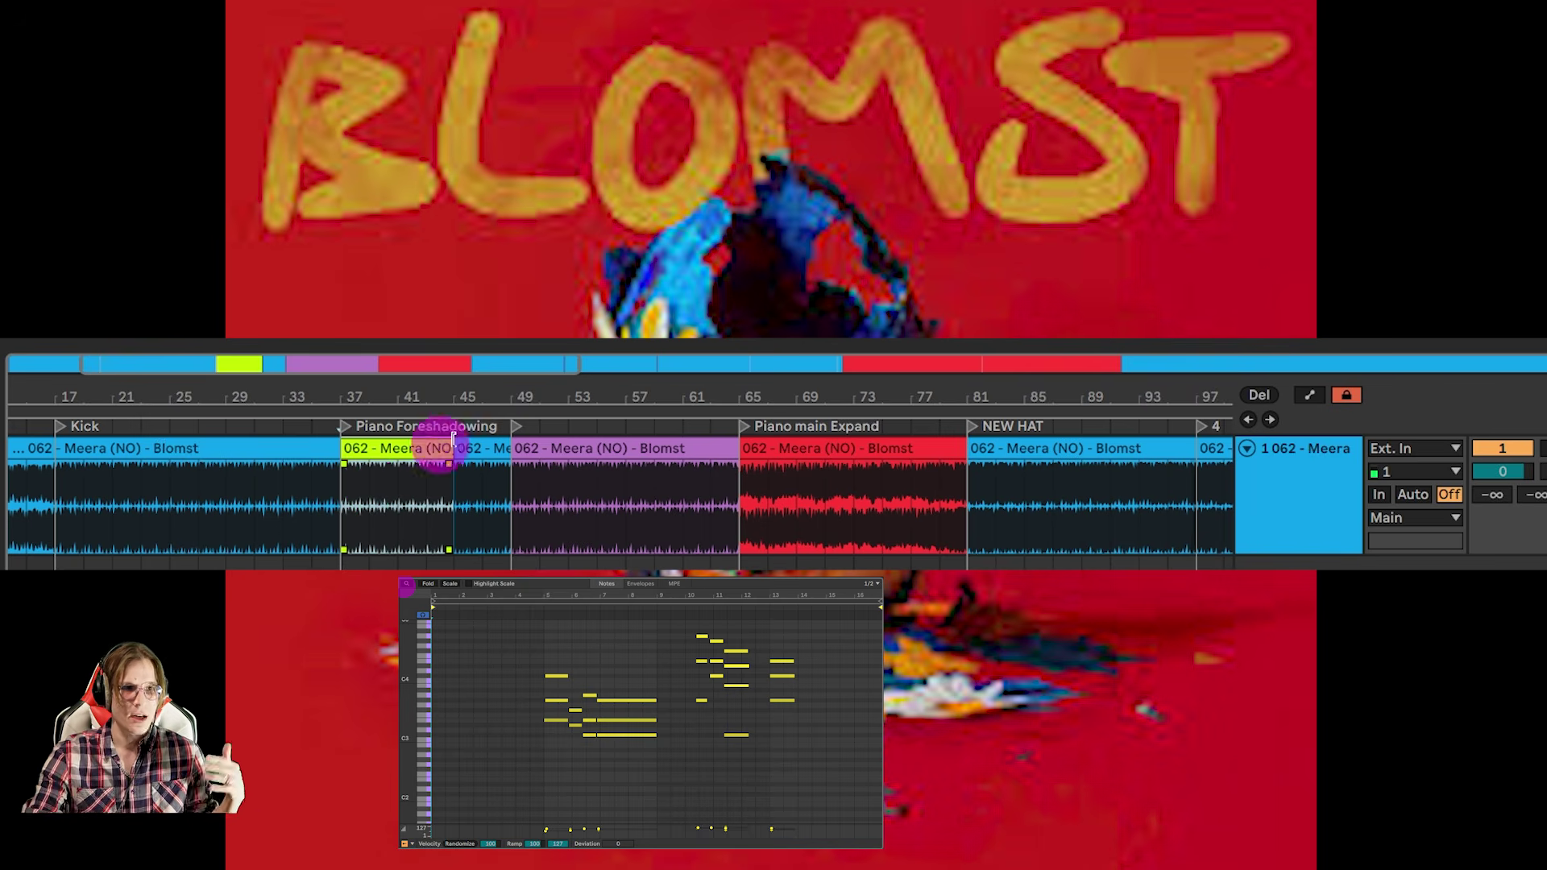
pyautogui.click(556, 455)
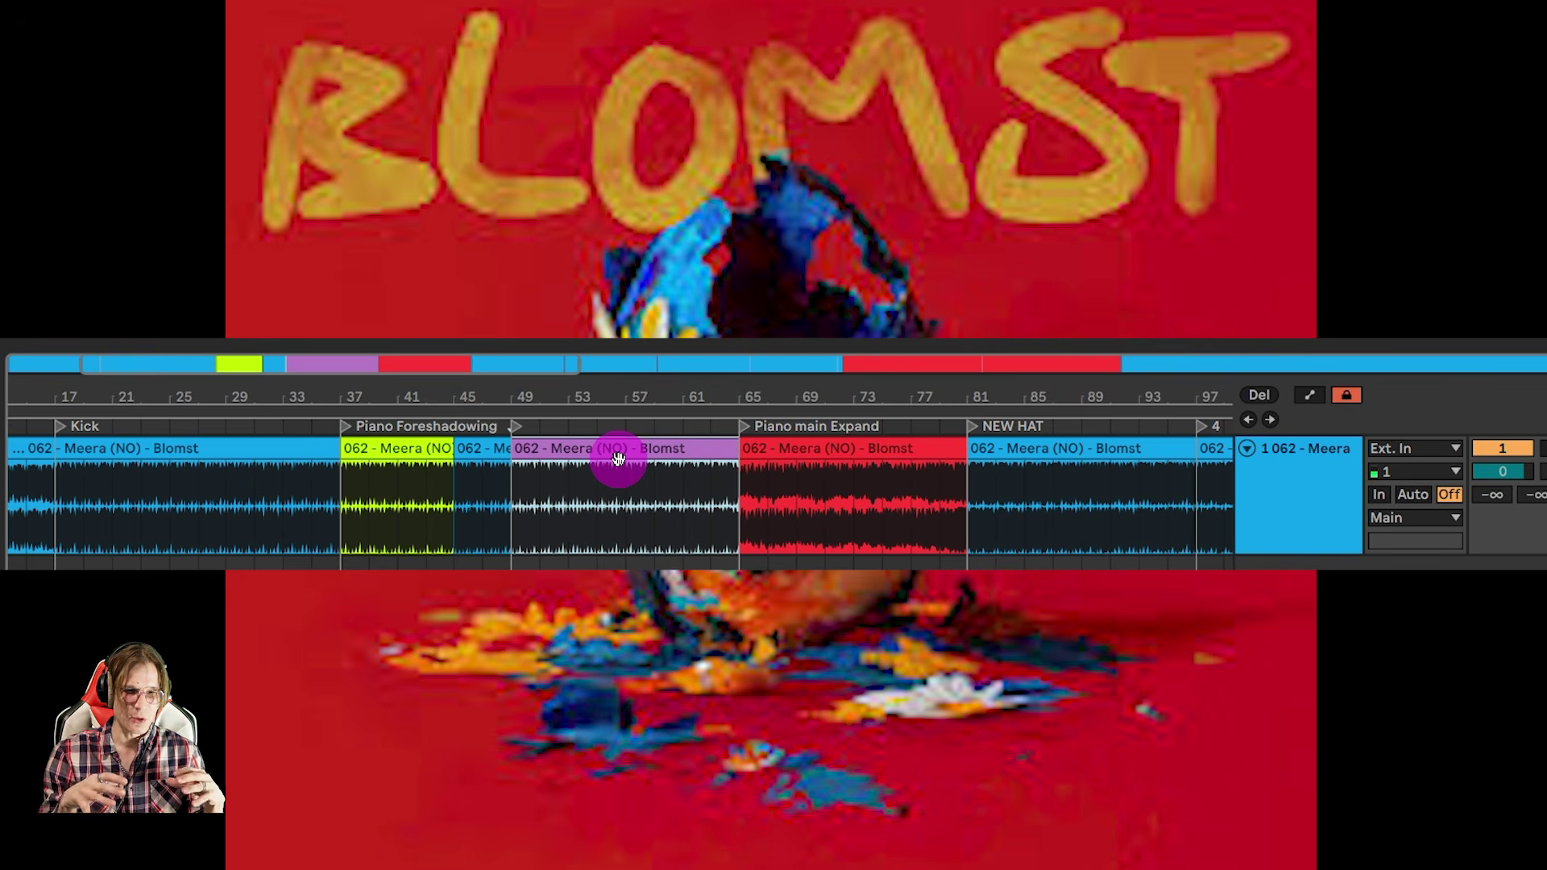
pyautogui.doubleClick(618, 457)
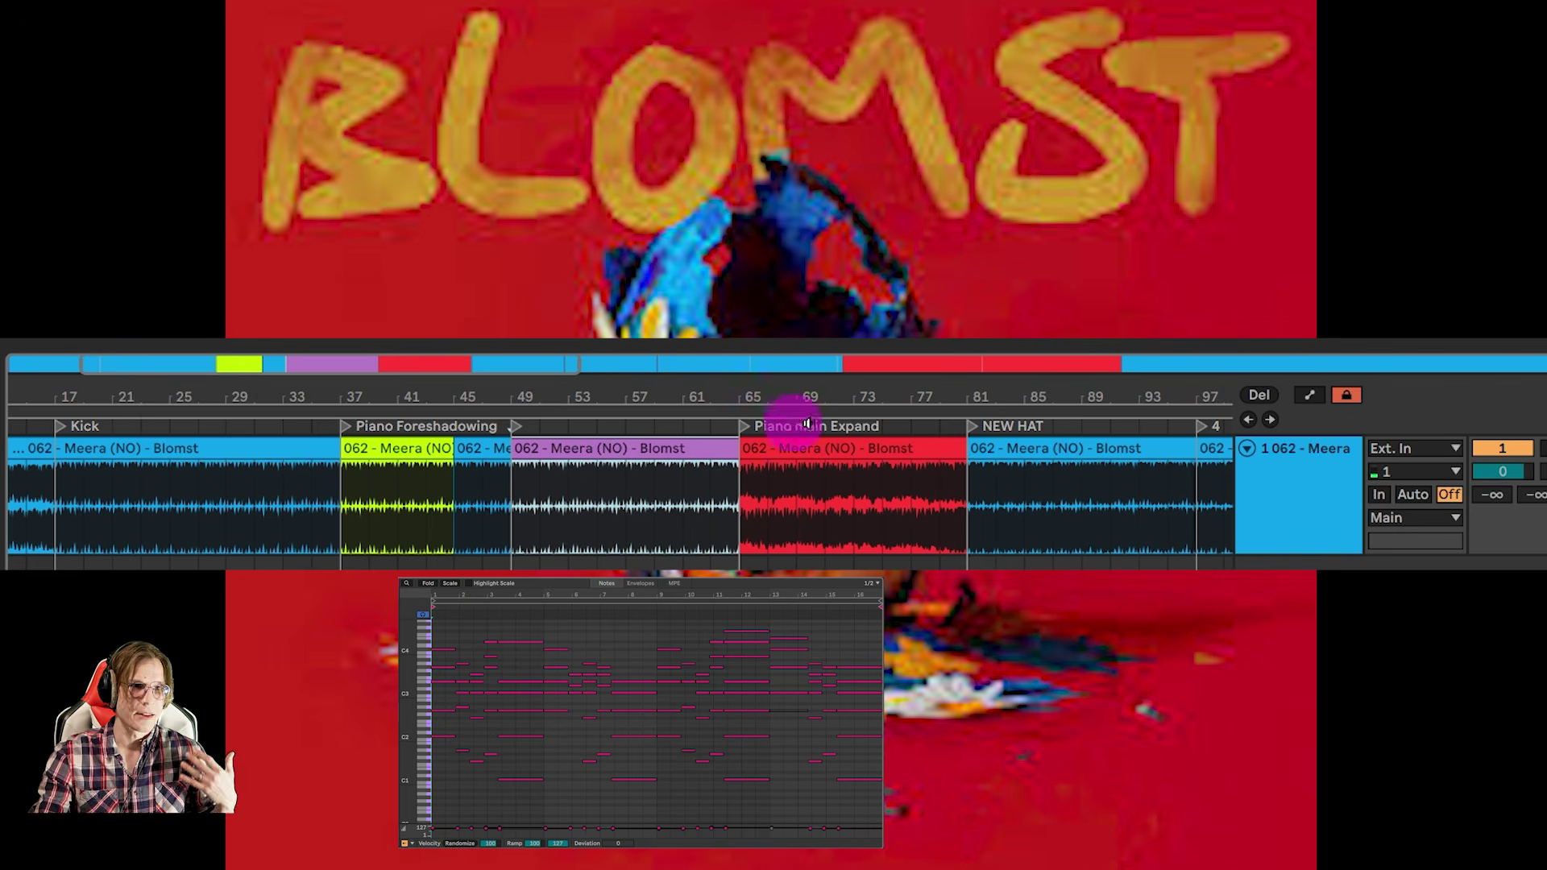
pyautogui.click(860, 439)
pyautogui.moveTo(867, 393); pyautogui.dragTo(682, 392)
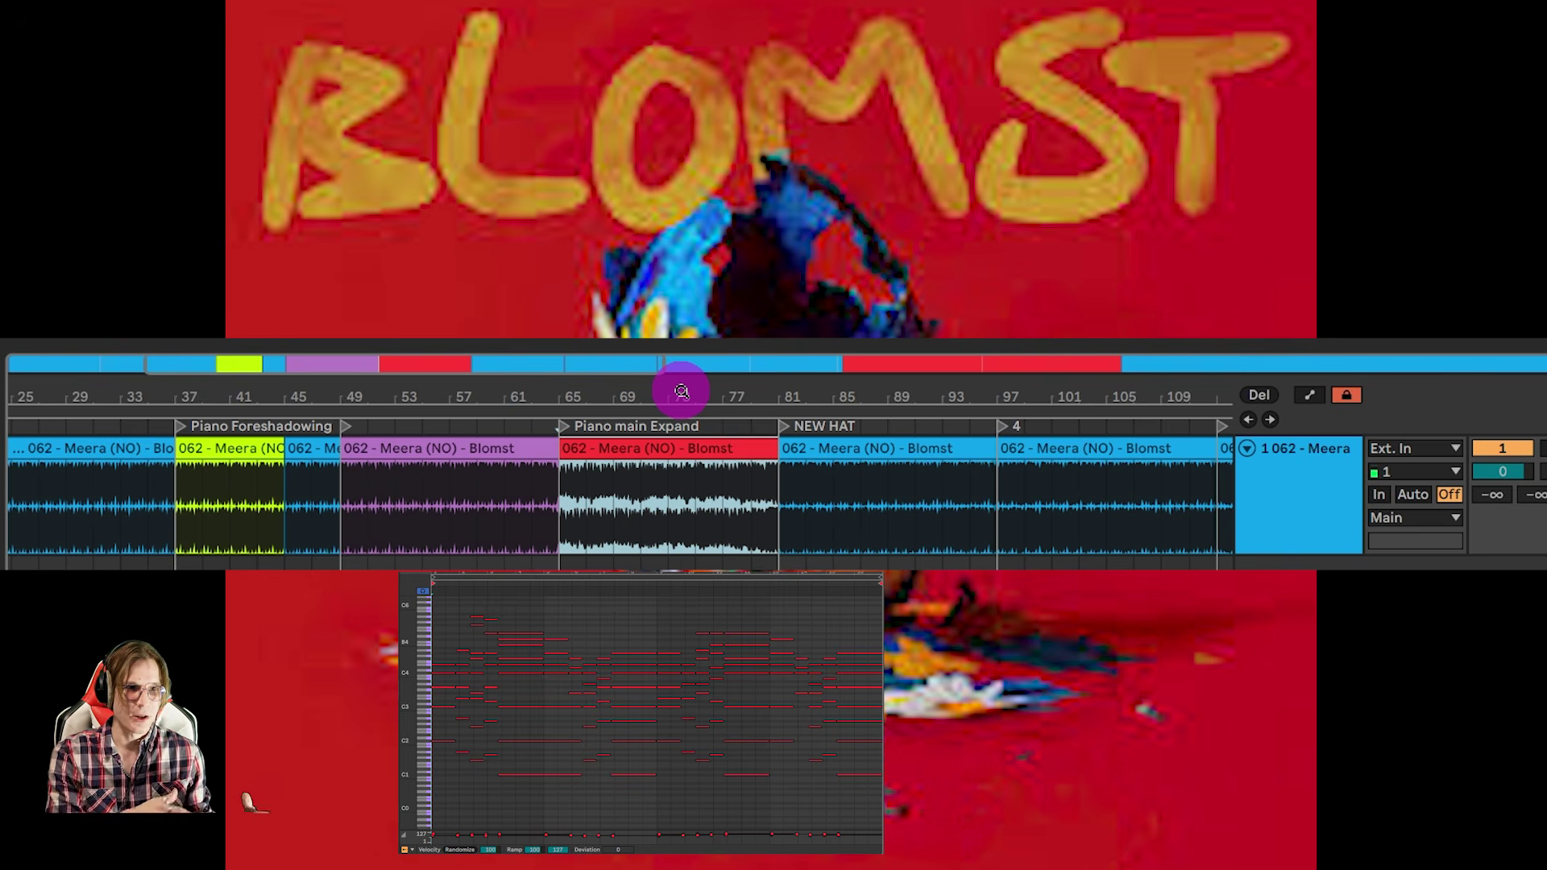
pyautogui.moveTo(682, 392); pyautogui.dragTo(597, 480)
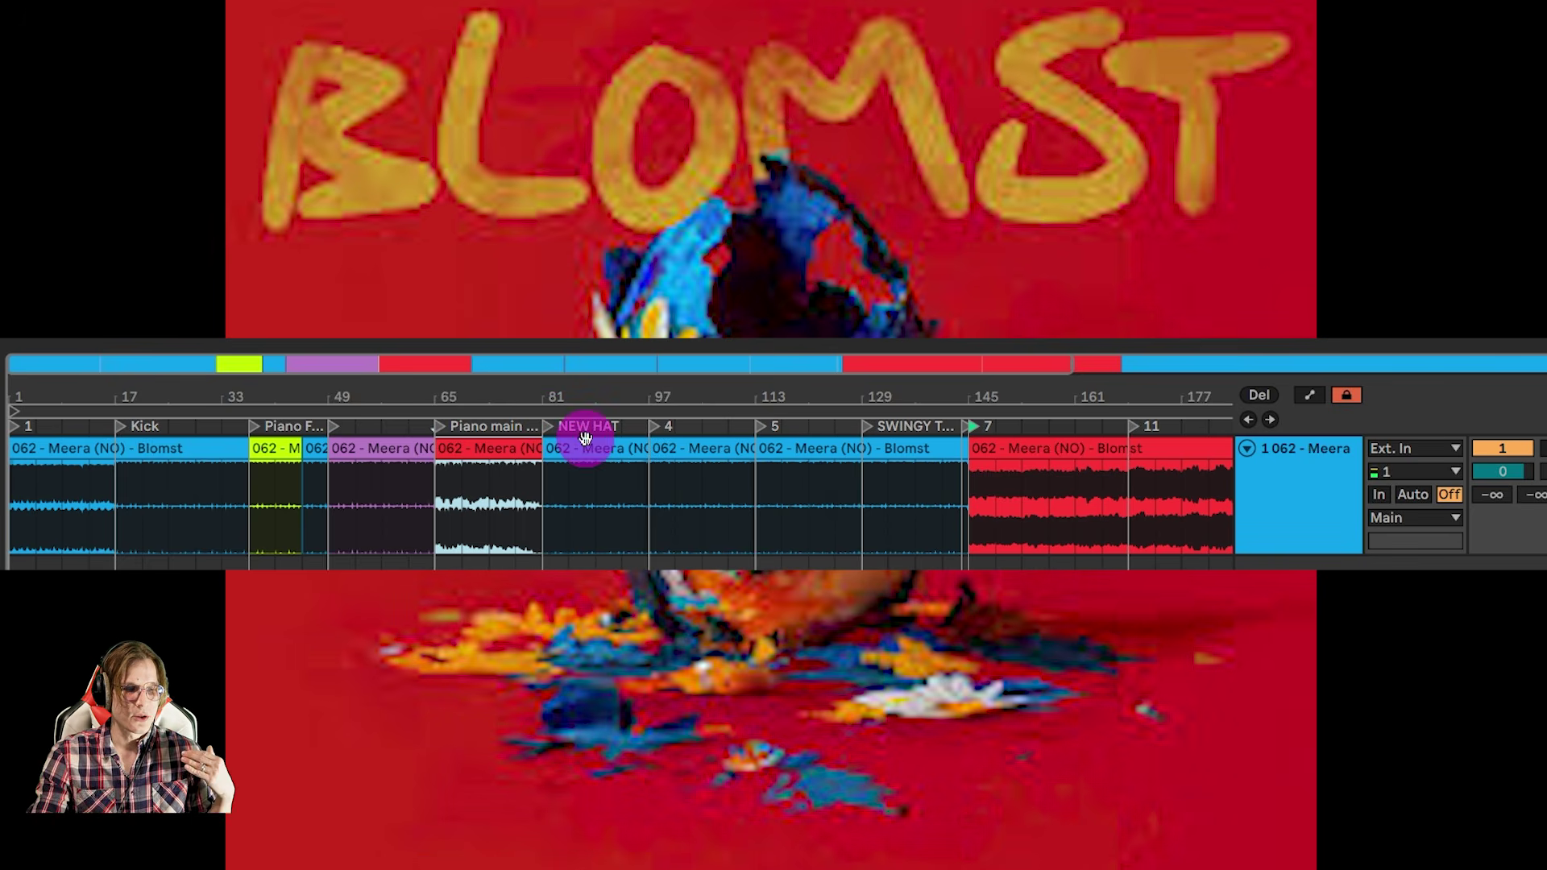
# - Review the reference track's purple and NEW HAT sections, the red section at locator 7 and the closing section at locator 8
pyautogui.click(400, 448)
pyautogui.click(562, 451)
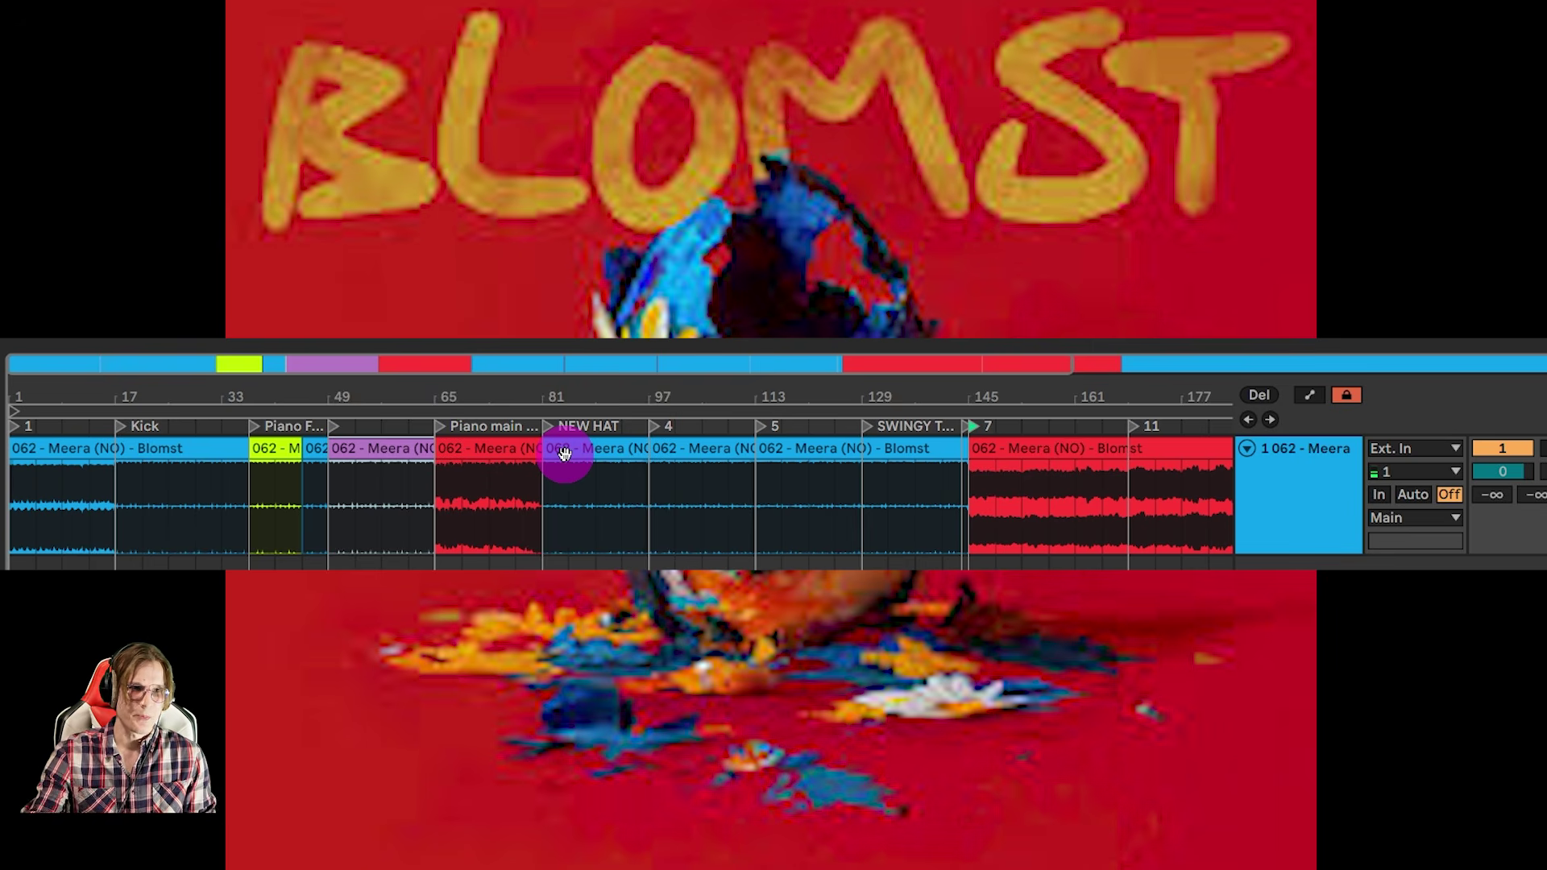
pyautogui.moveTo(935, 398); pyautogui.dragTo(939, 374)
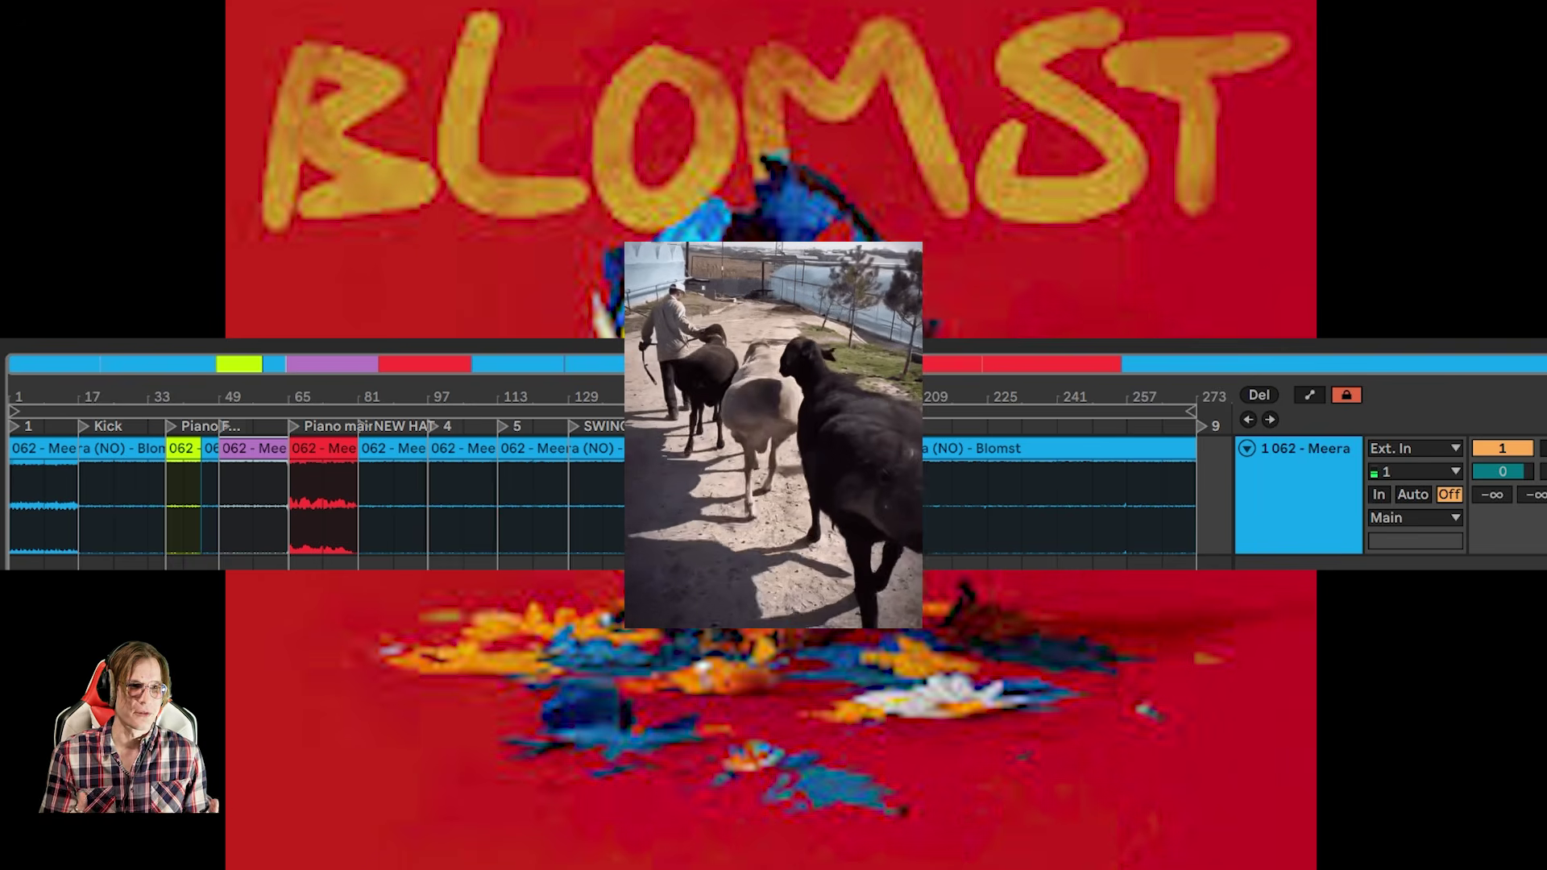
pyautogui.click(715, 455)
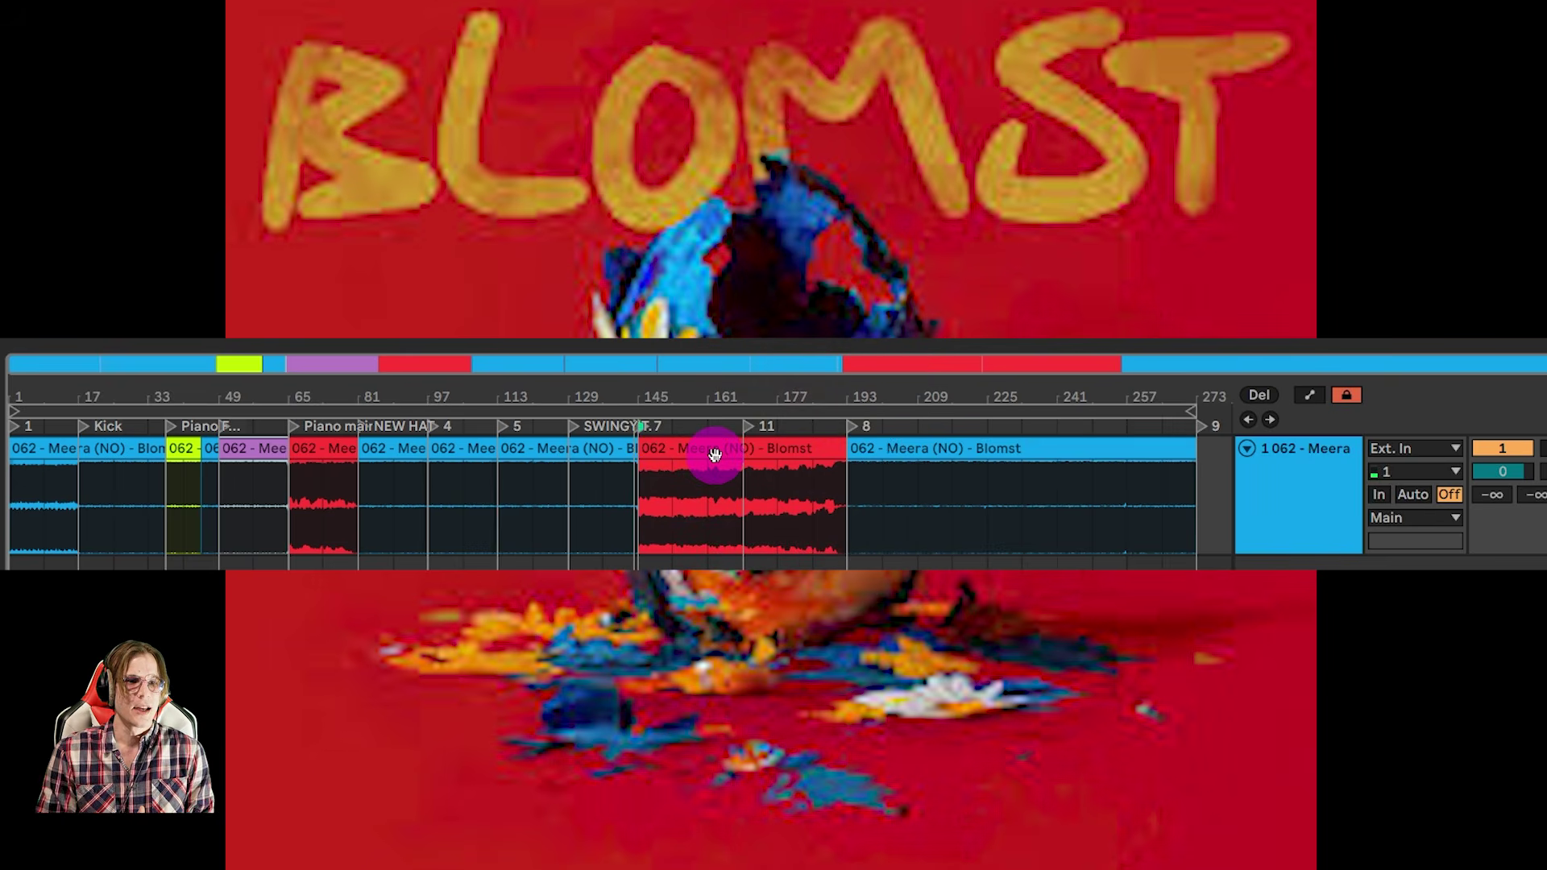
pyautogui.click(891, 449)
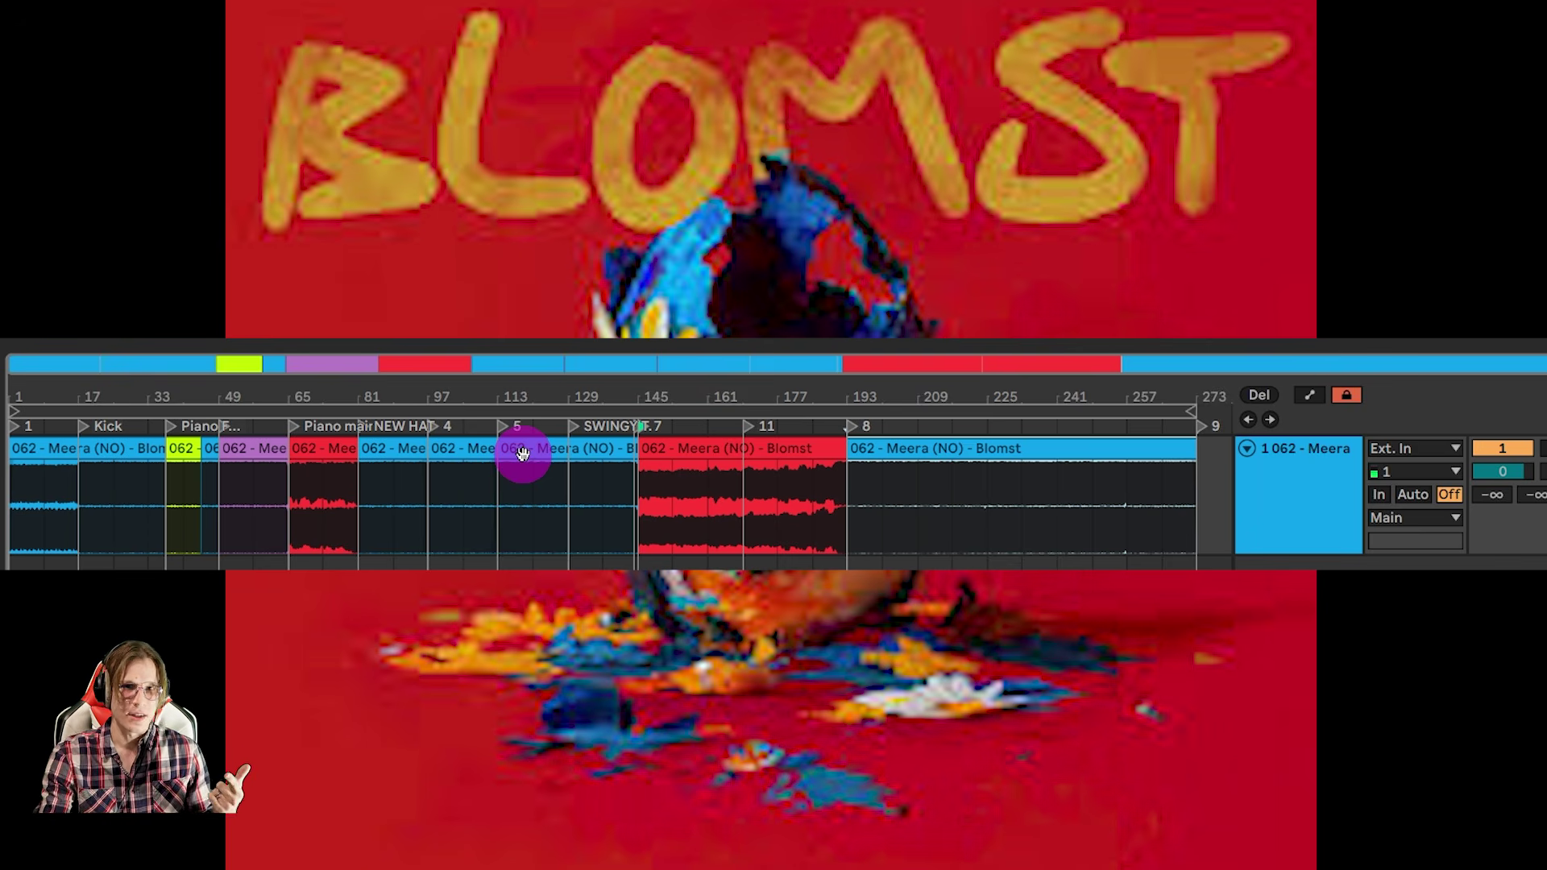
# - Examine the reference track's NEW HAT section and select the whole buildup before it, from bar 1 to bar 81
pyautogui.moveTo(62, 394); pyautogui.dragTo(70, 394)
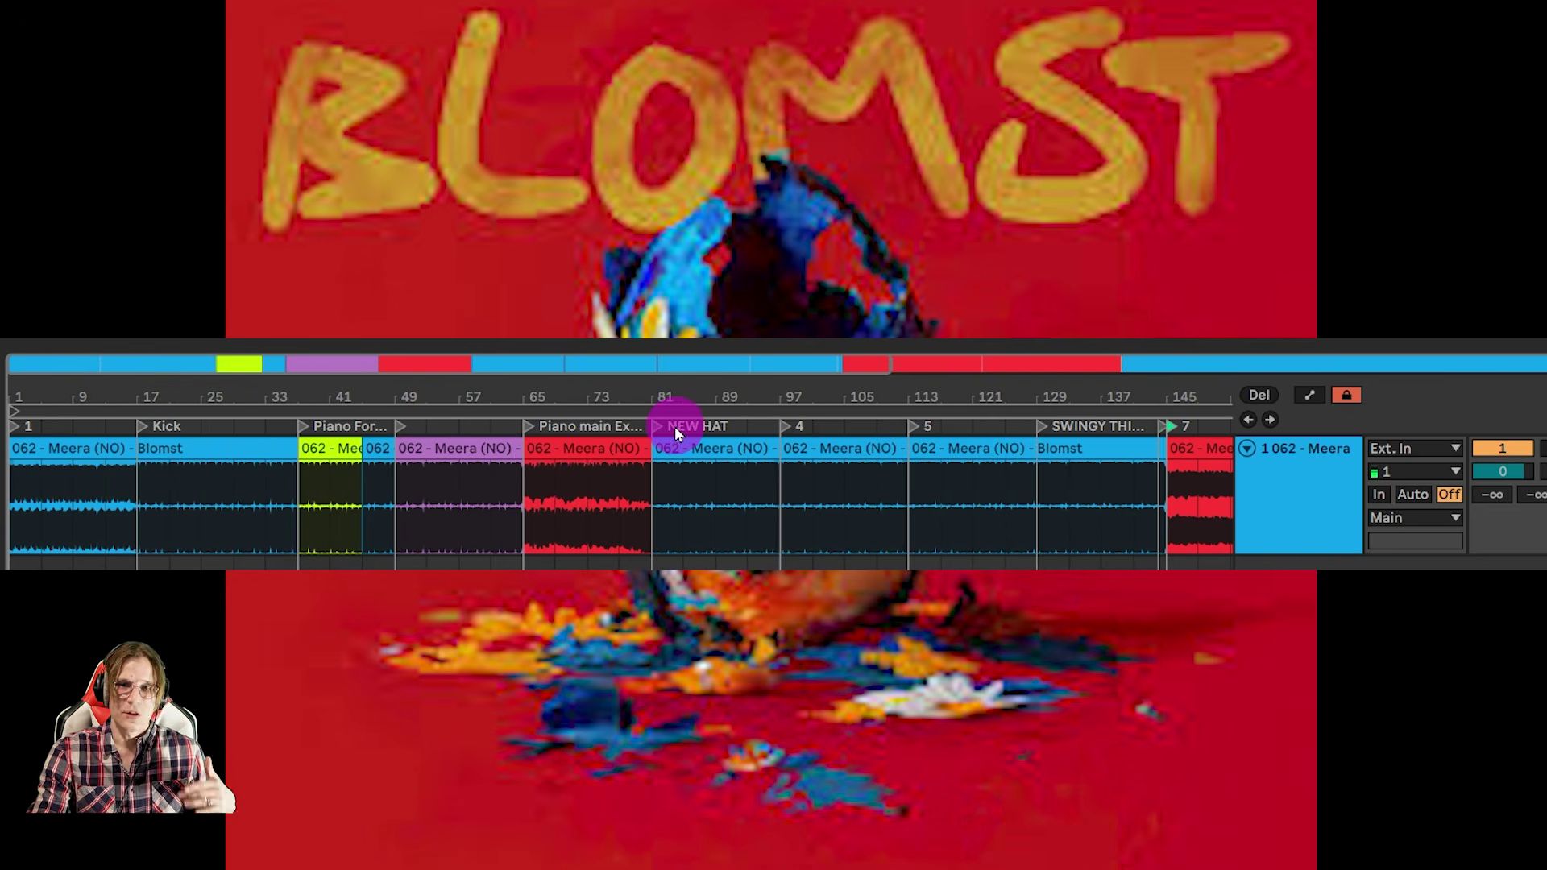
pyautogui.click(676, 449)
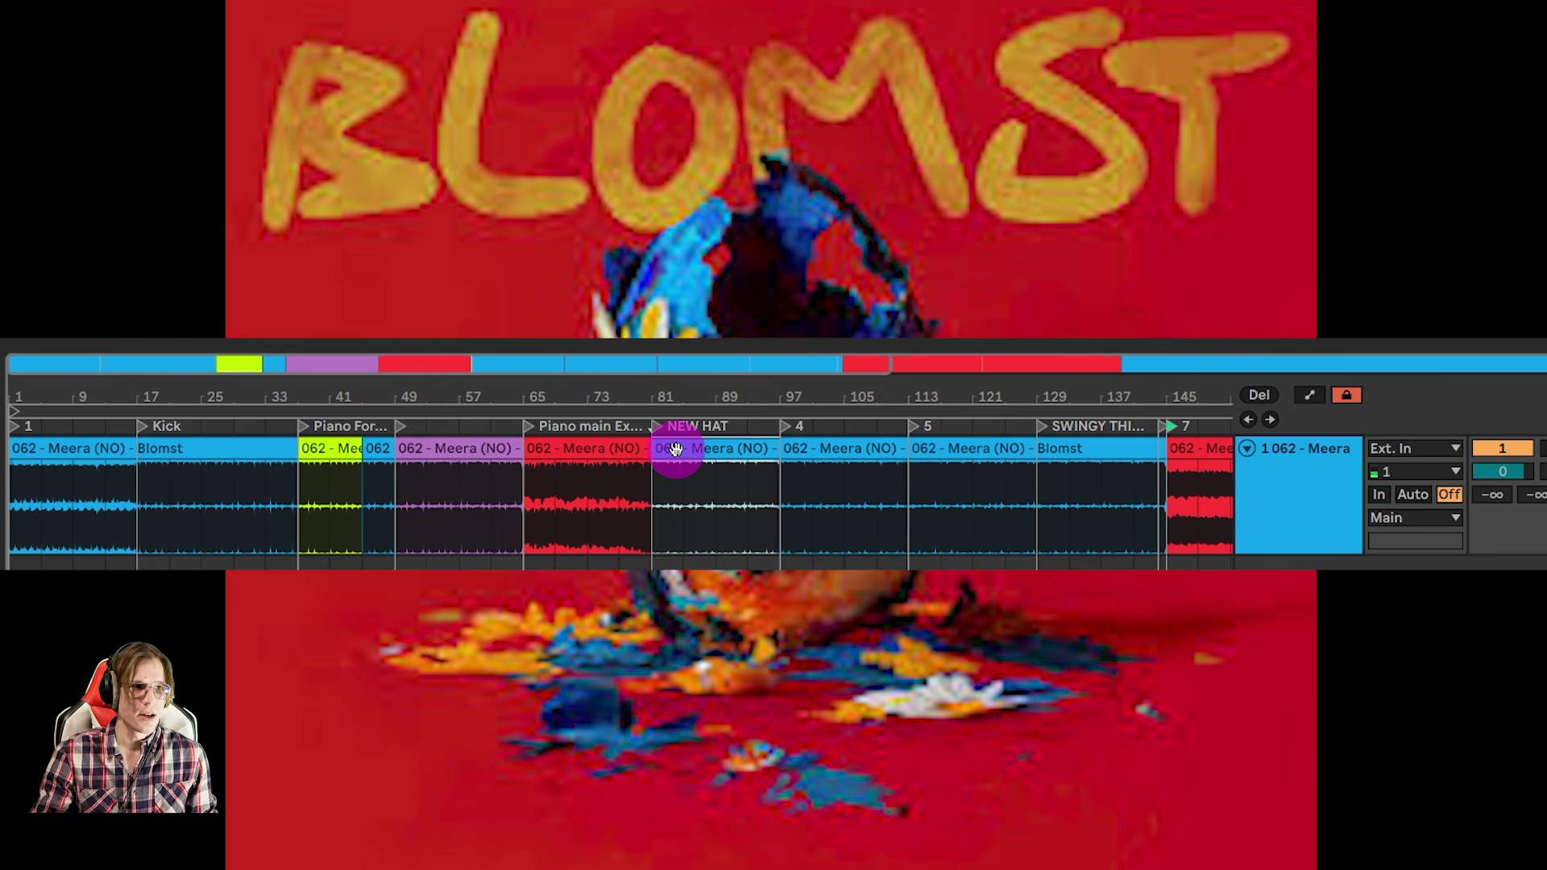
pyautogui.moveTo(651, 558); pyautogui.dragTo(10, 556)
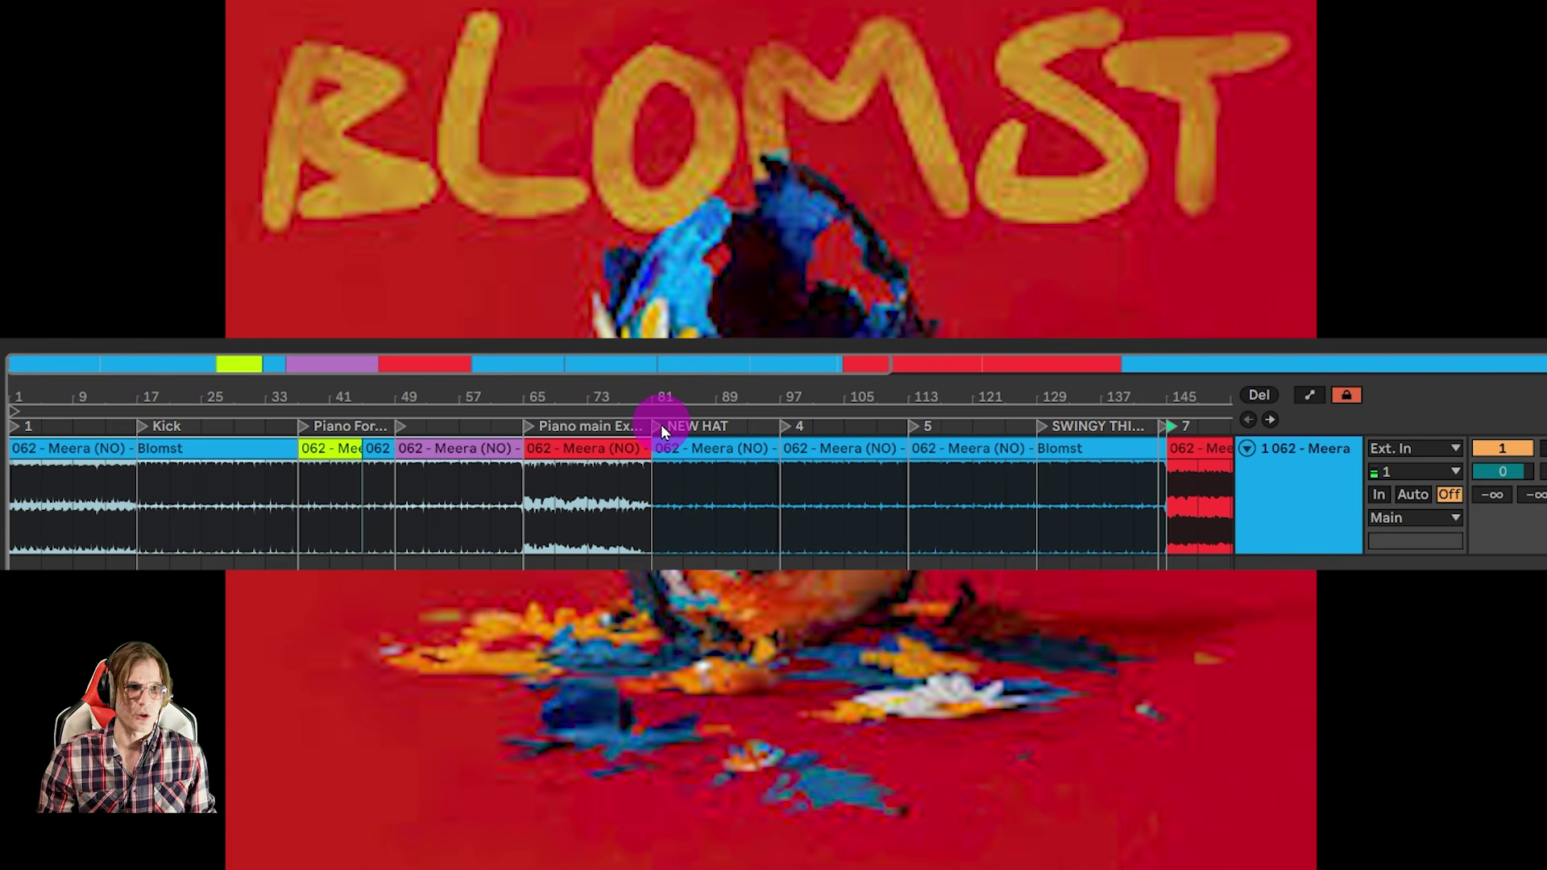
pyautogui.press('-')
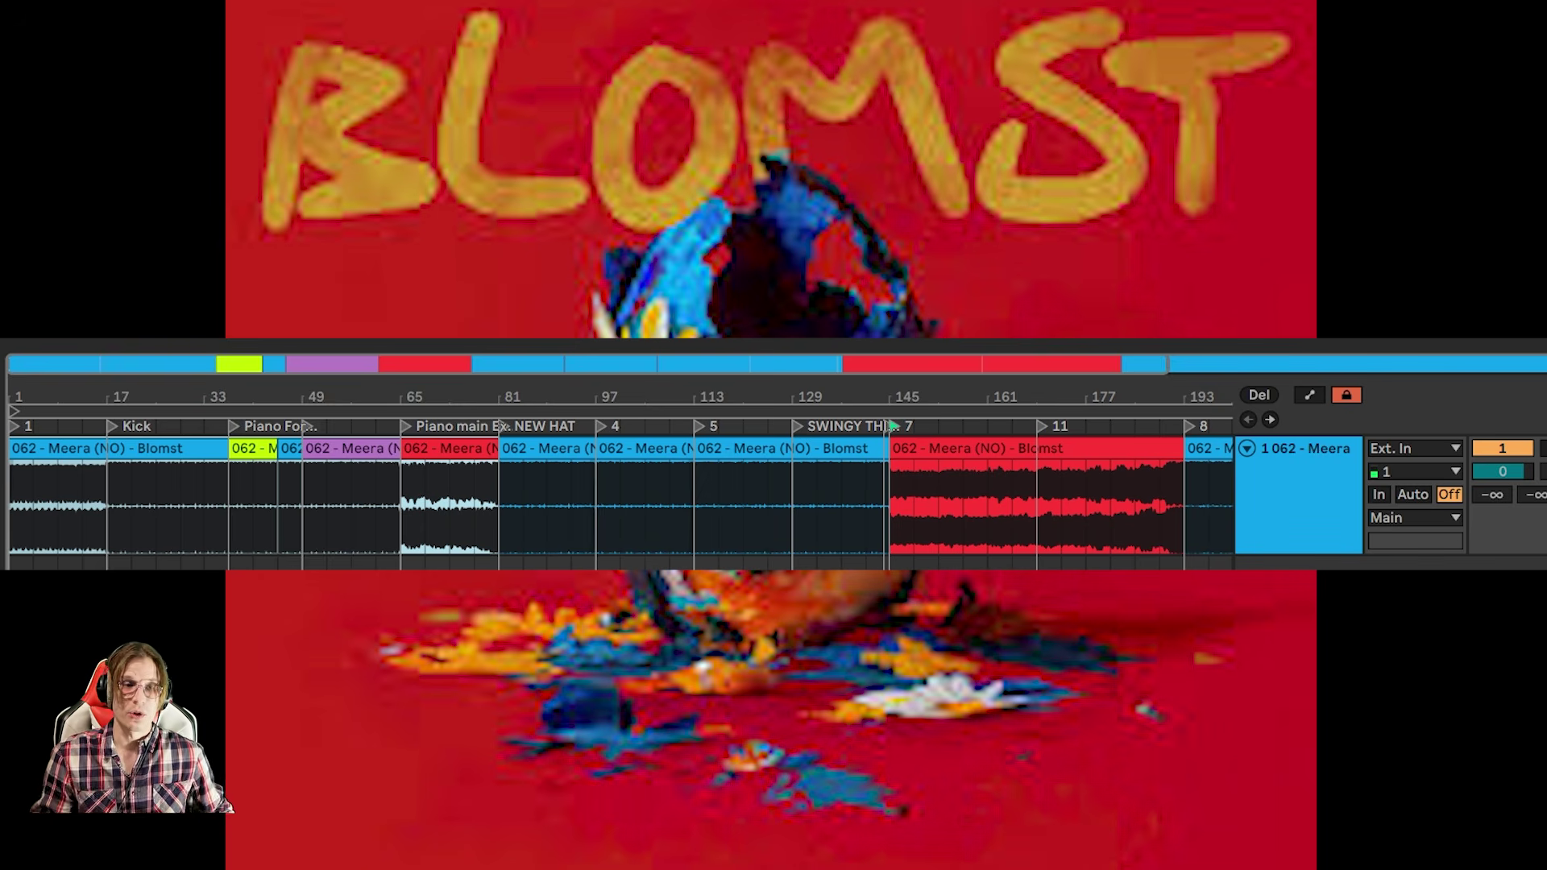
pyautogui.moveTo(863, 403); pyautogui.dragTo(619, 404)
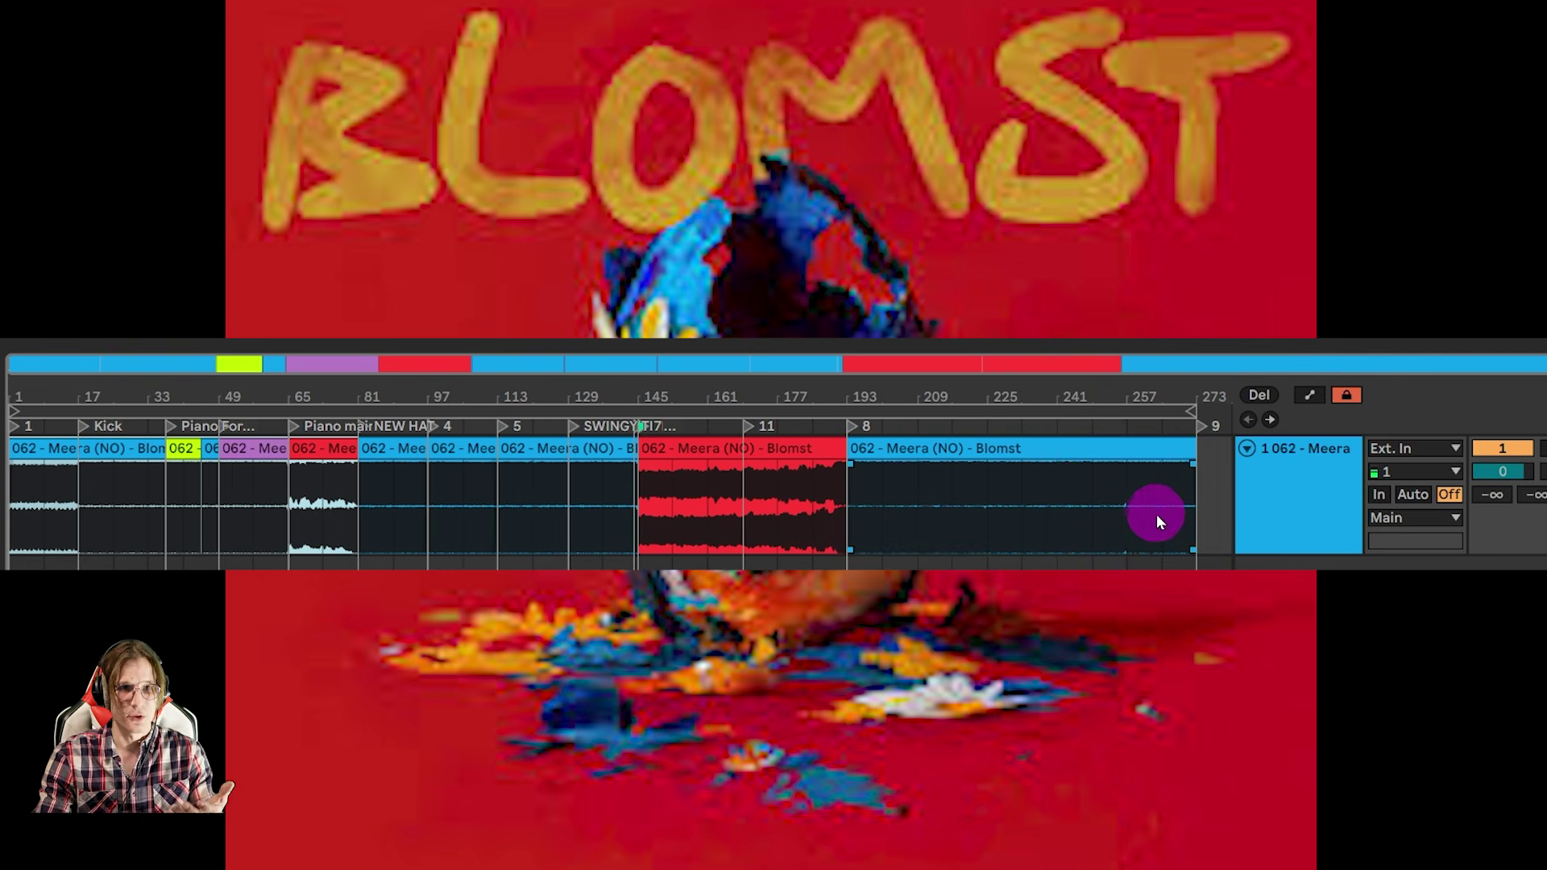
pyautogui.moveTo(103, 379); pyautogui.dragTo(117, 388)
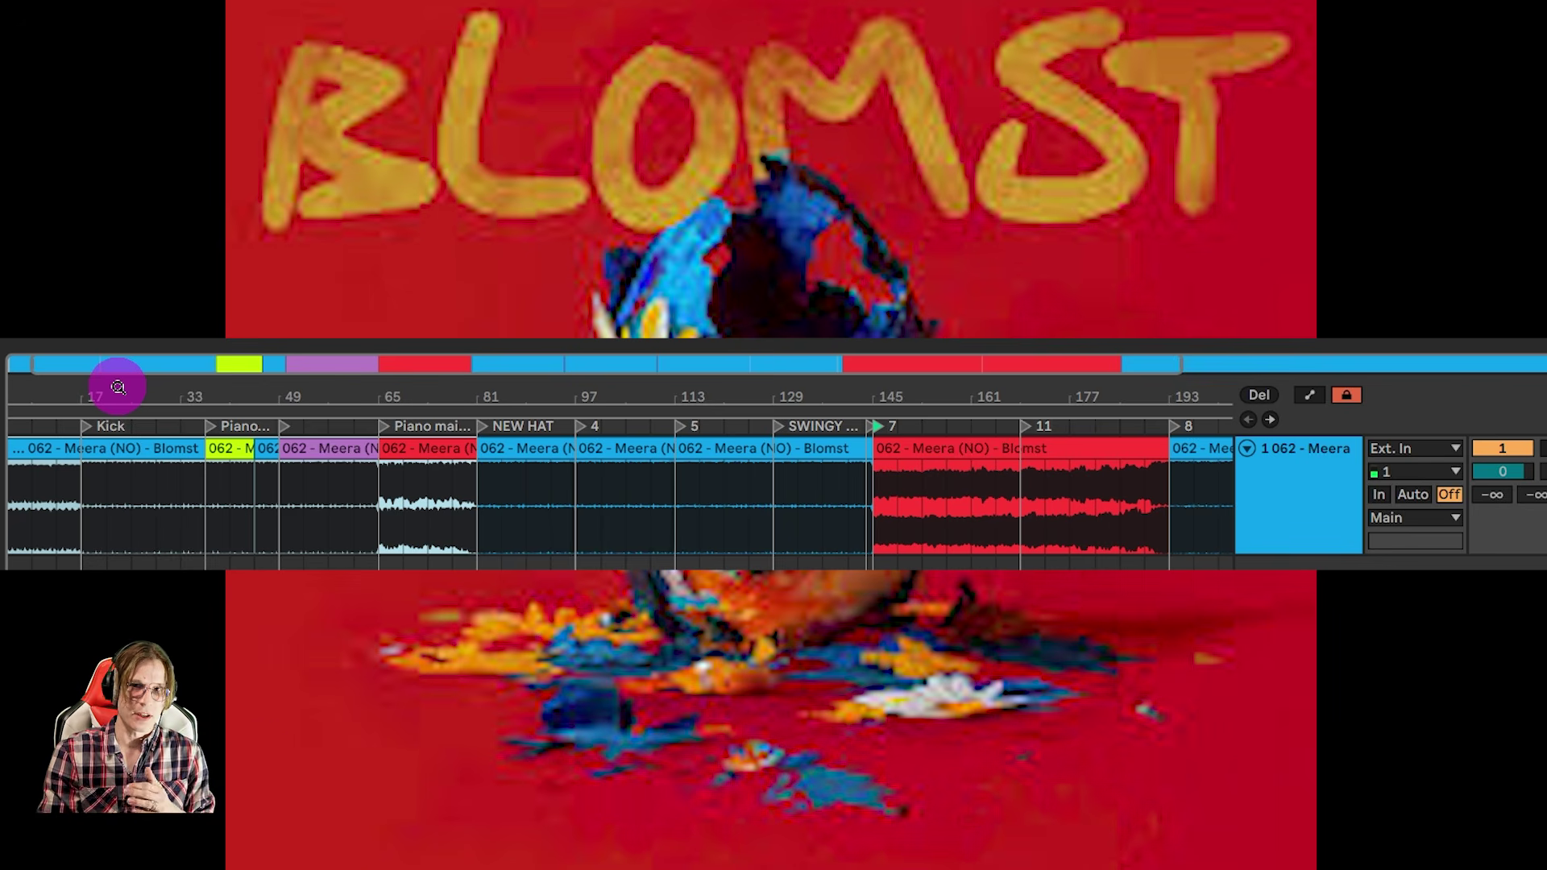
pyautogui.moveTo(117, 387); pyautogui.dragTo(137, 356)
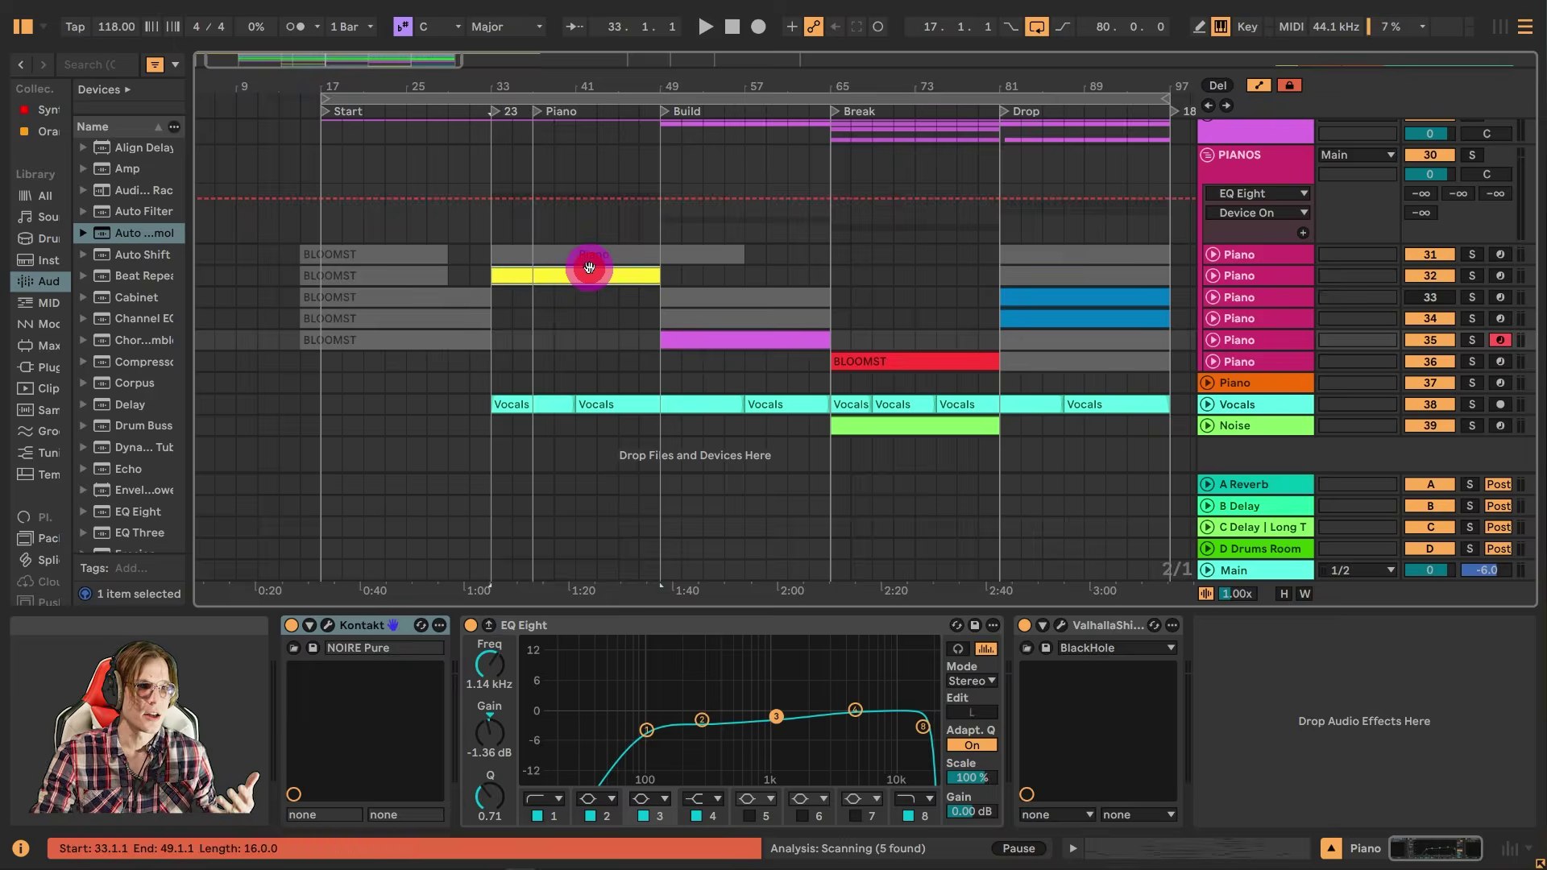
# - Unfold and solo Piano track 32, and listen to its yellow clip at bars 33 to 49 with its notes displayed
pyautogui.click(1077, 283)
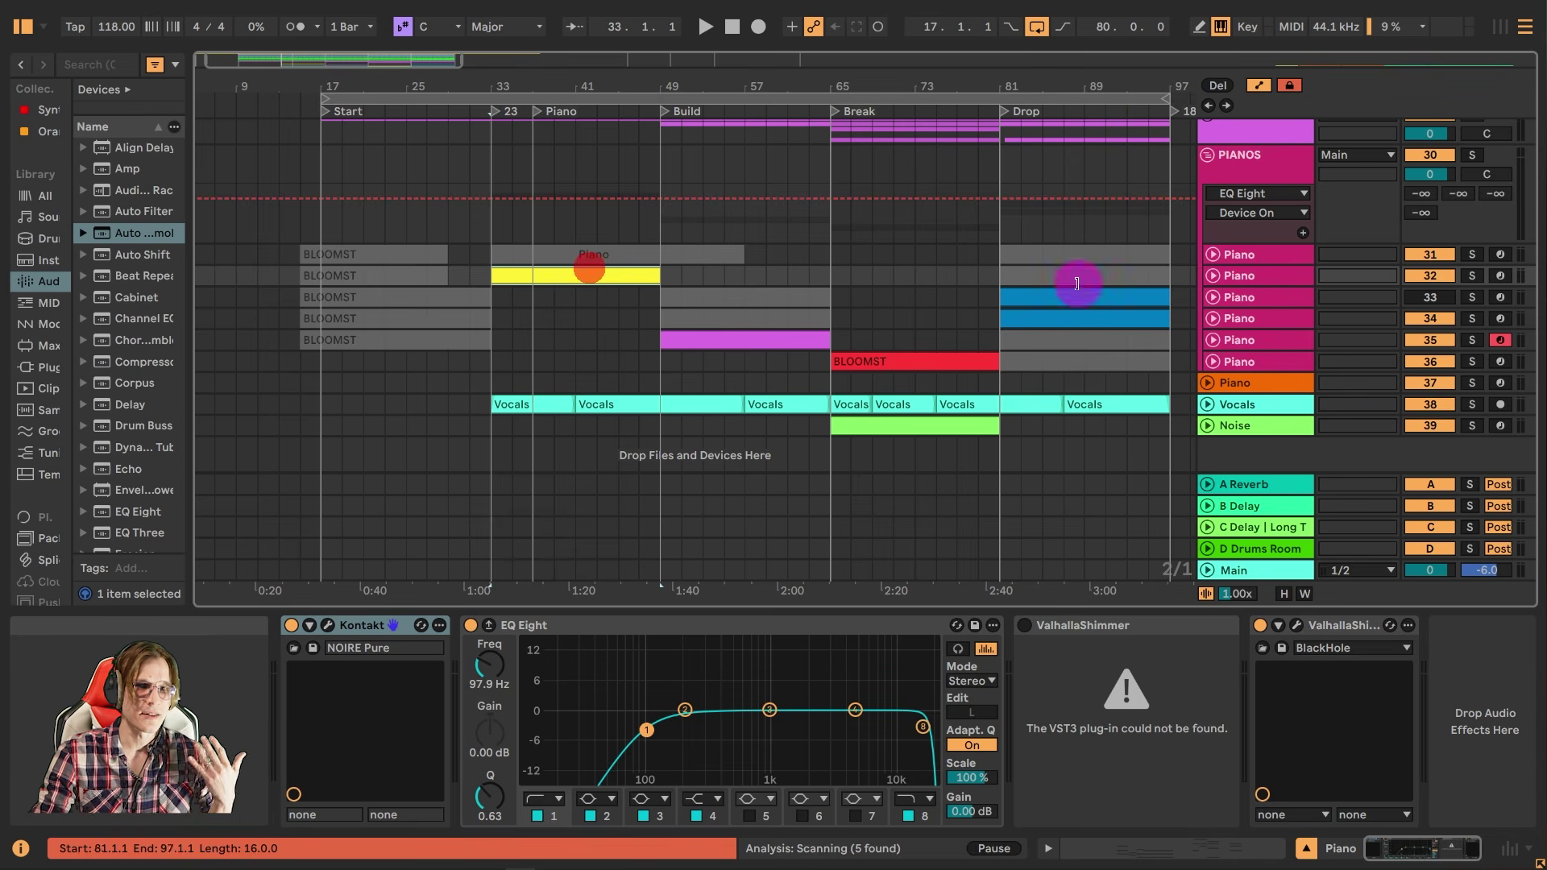
pyautogui.click(1213, 275)
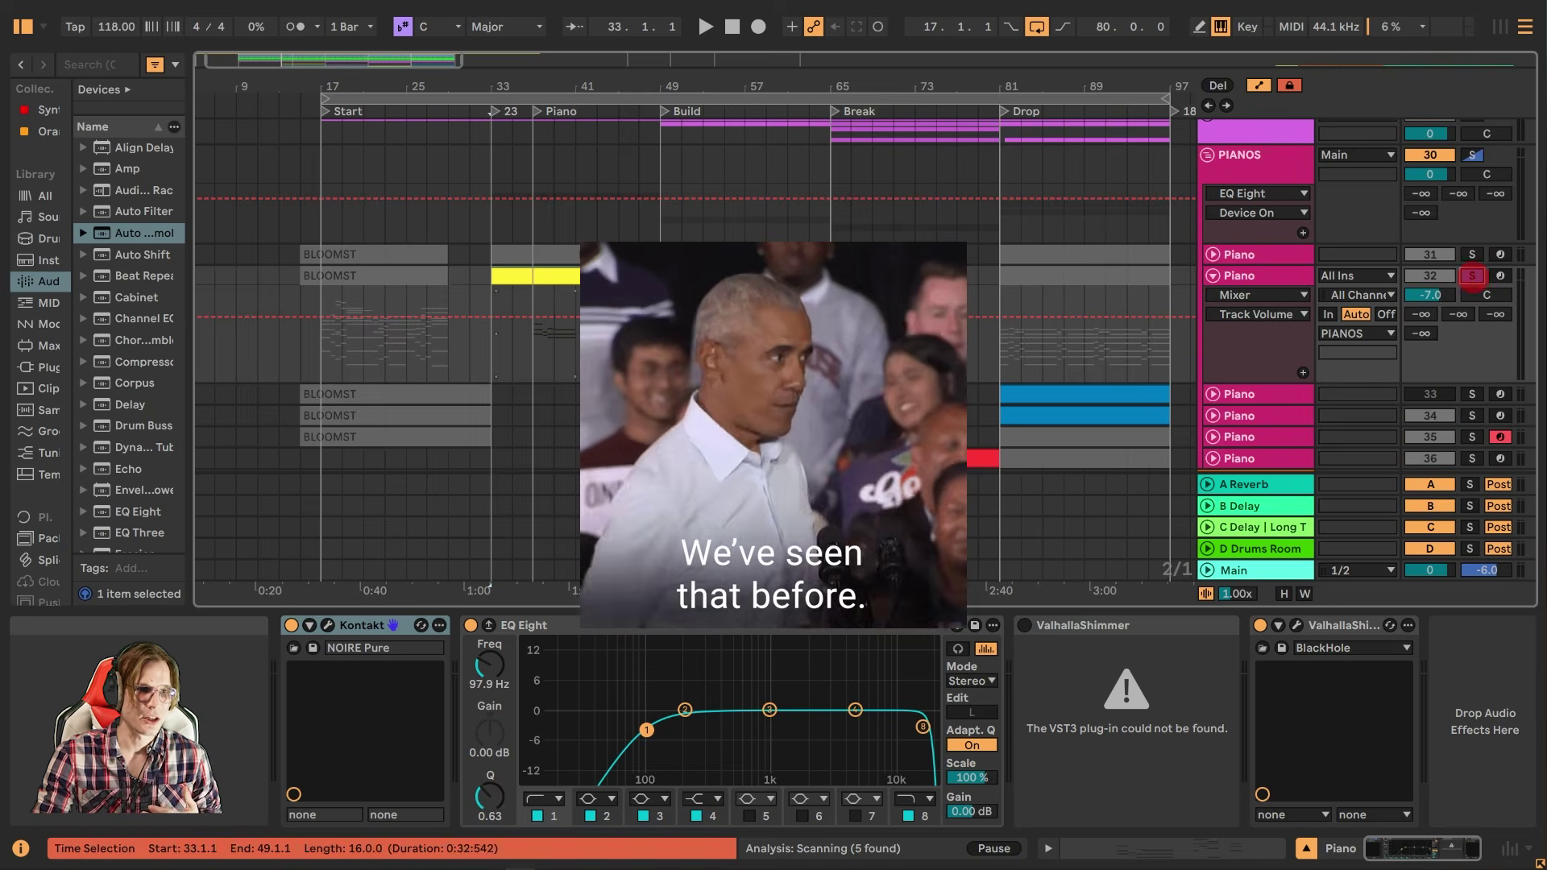
pyautogui.doubleClick(598, 275)
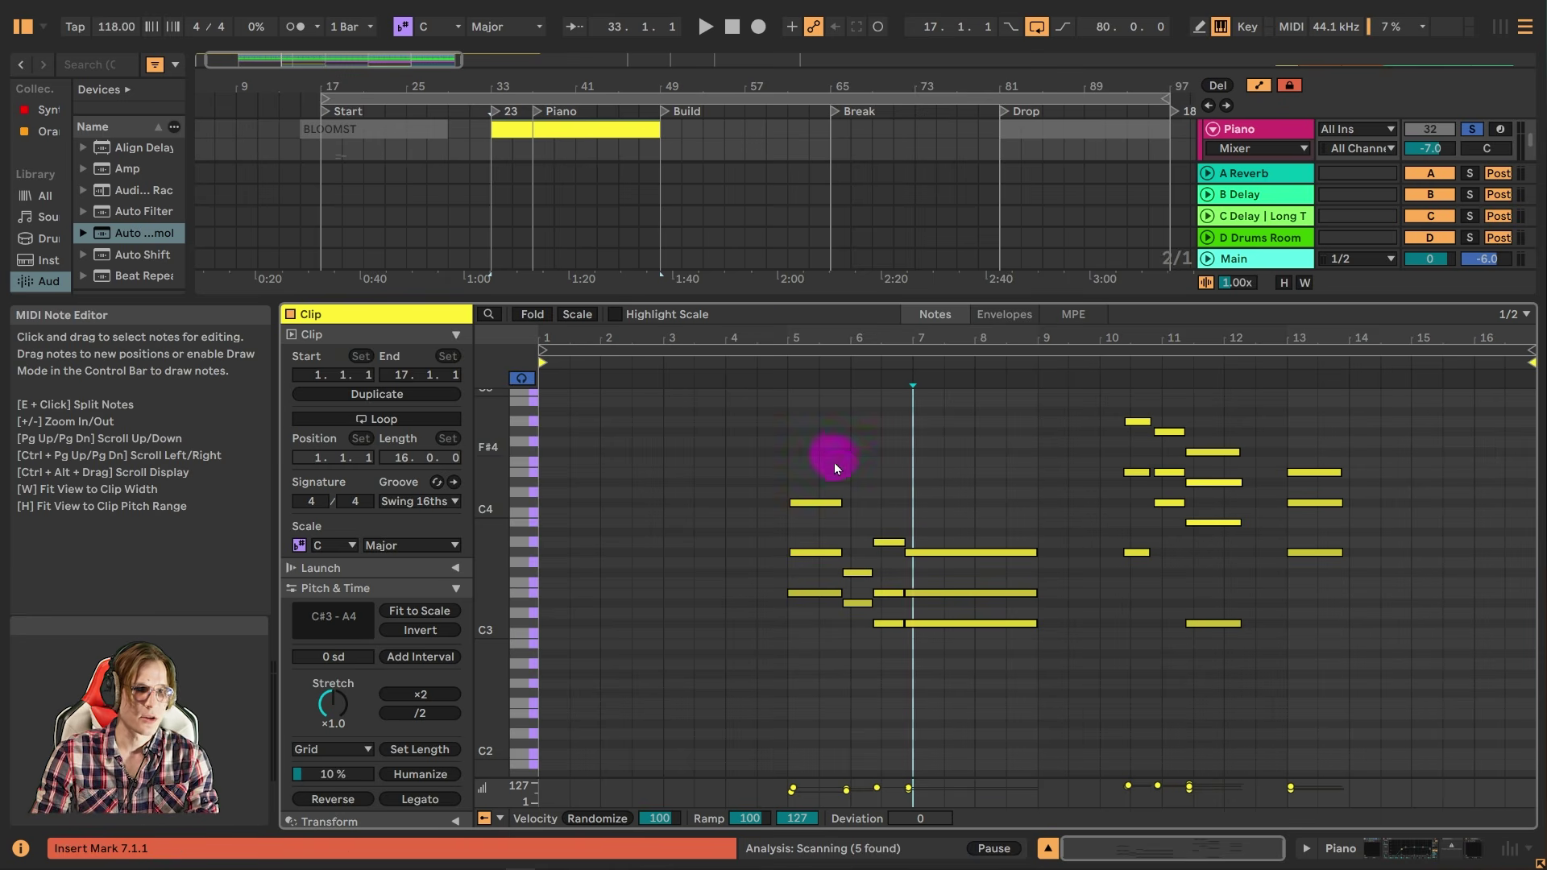
pyautogui.scroll(1, 838, 475)
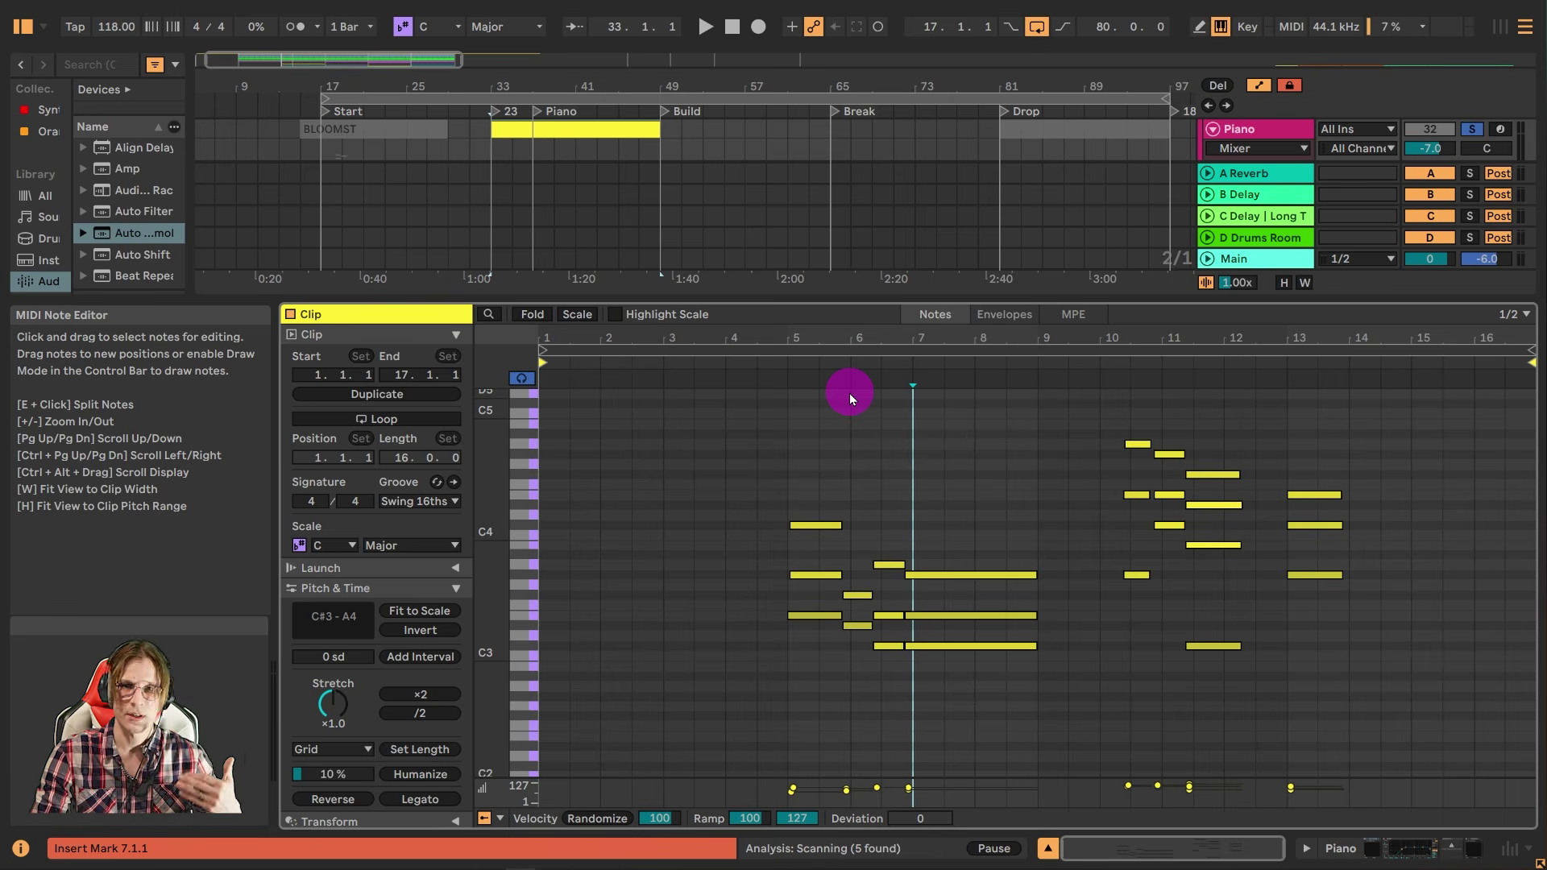
pyautogui.click(754, 360)
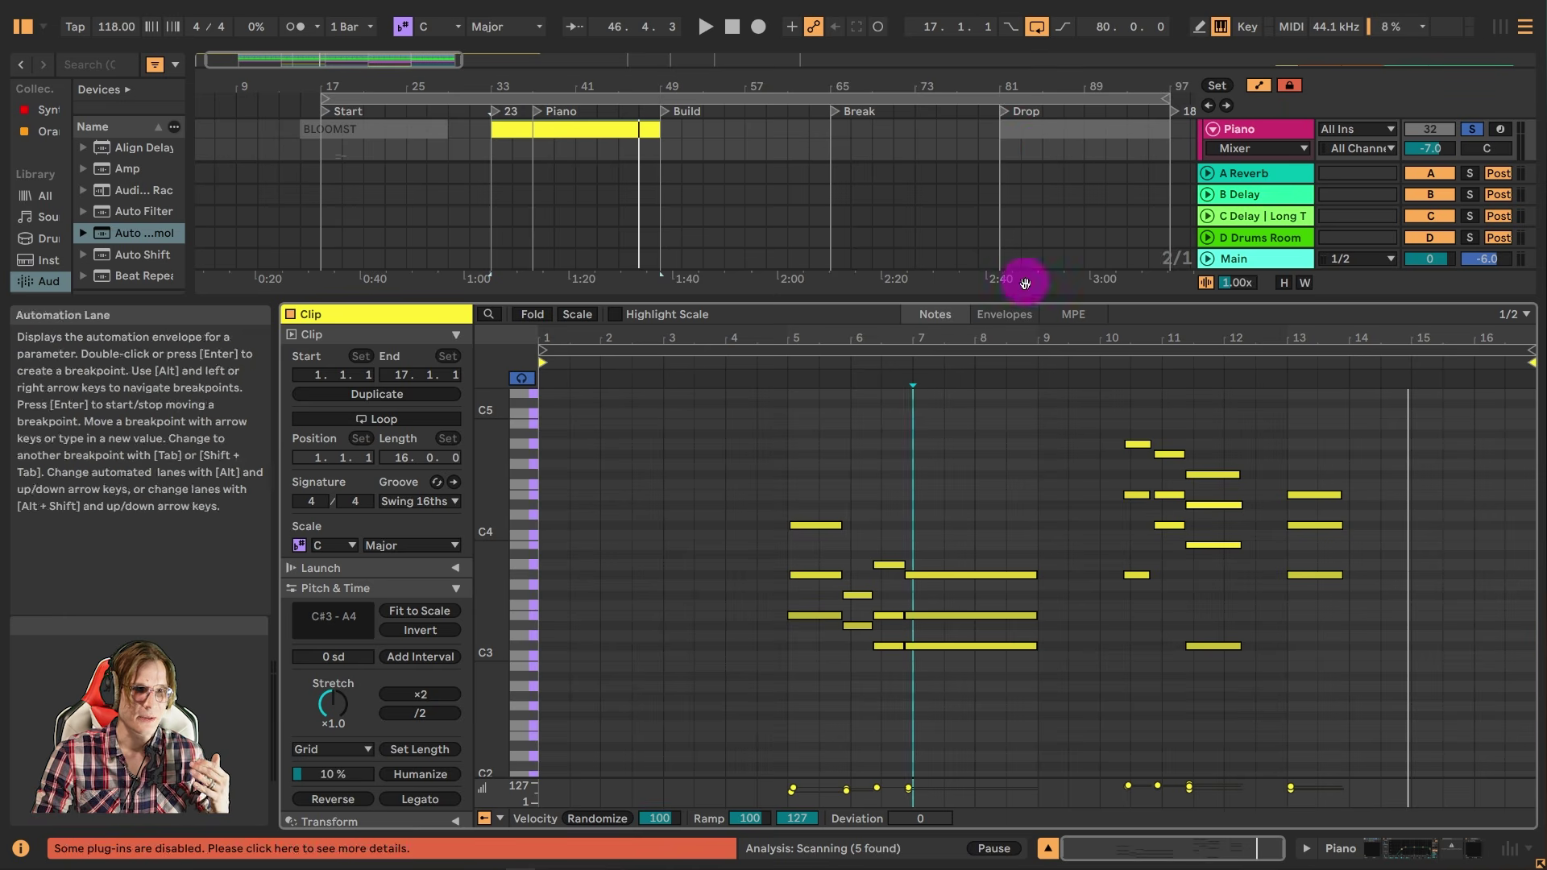
# - Inspect the NOIRE Pure piano in the Kontakt window of Piano track 32 and close the window
pyautogui.click(1410, 848)
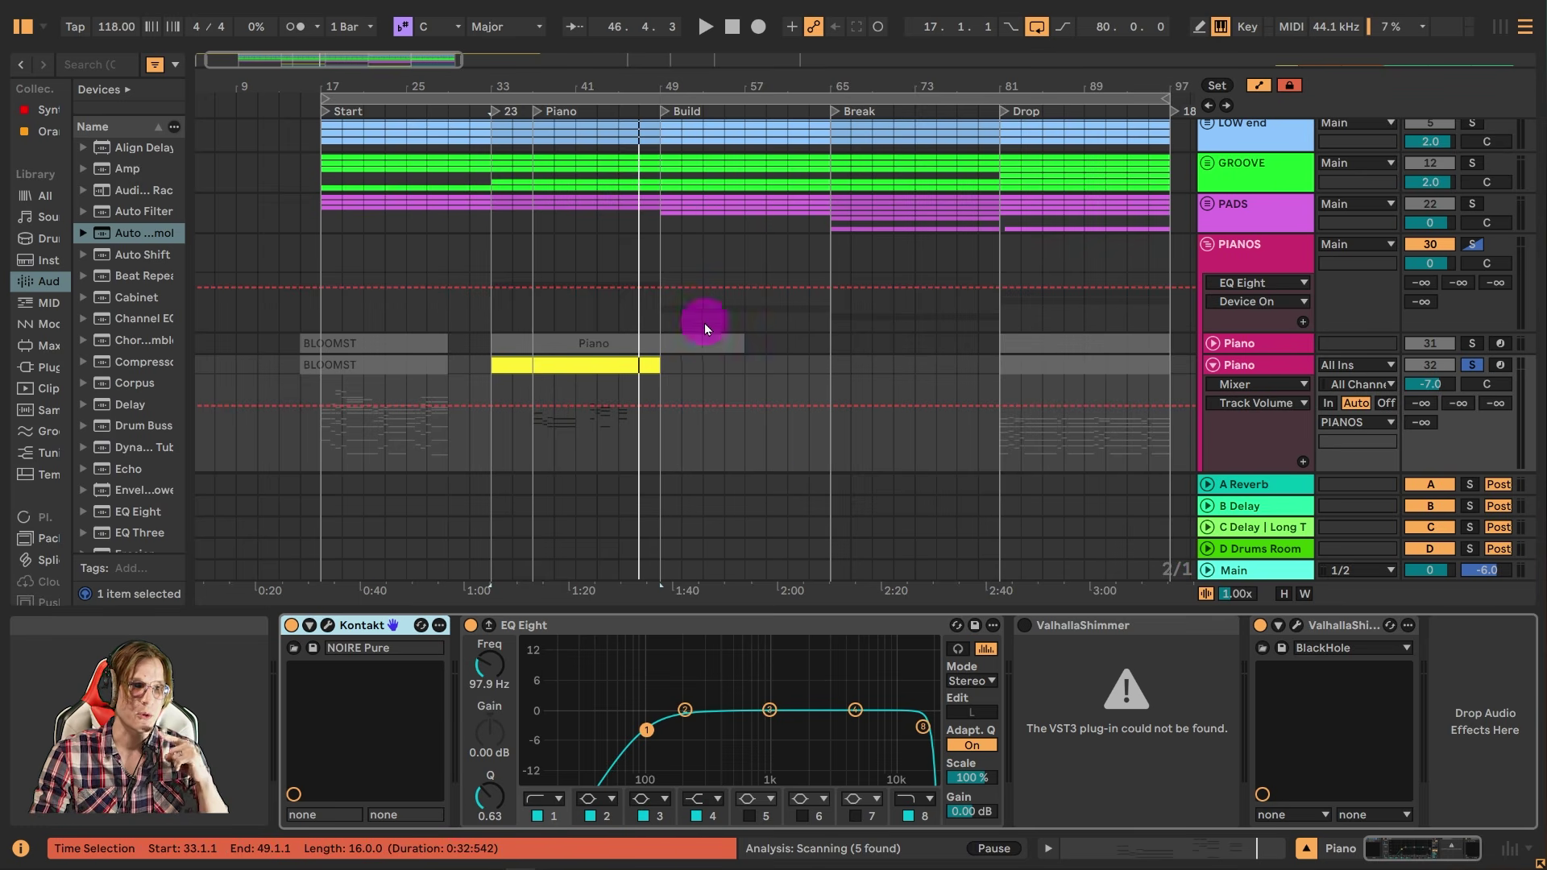
pyautogui.scroll(-2, 701, 326)
pyautogui.scroll(-2, 704, 326)
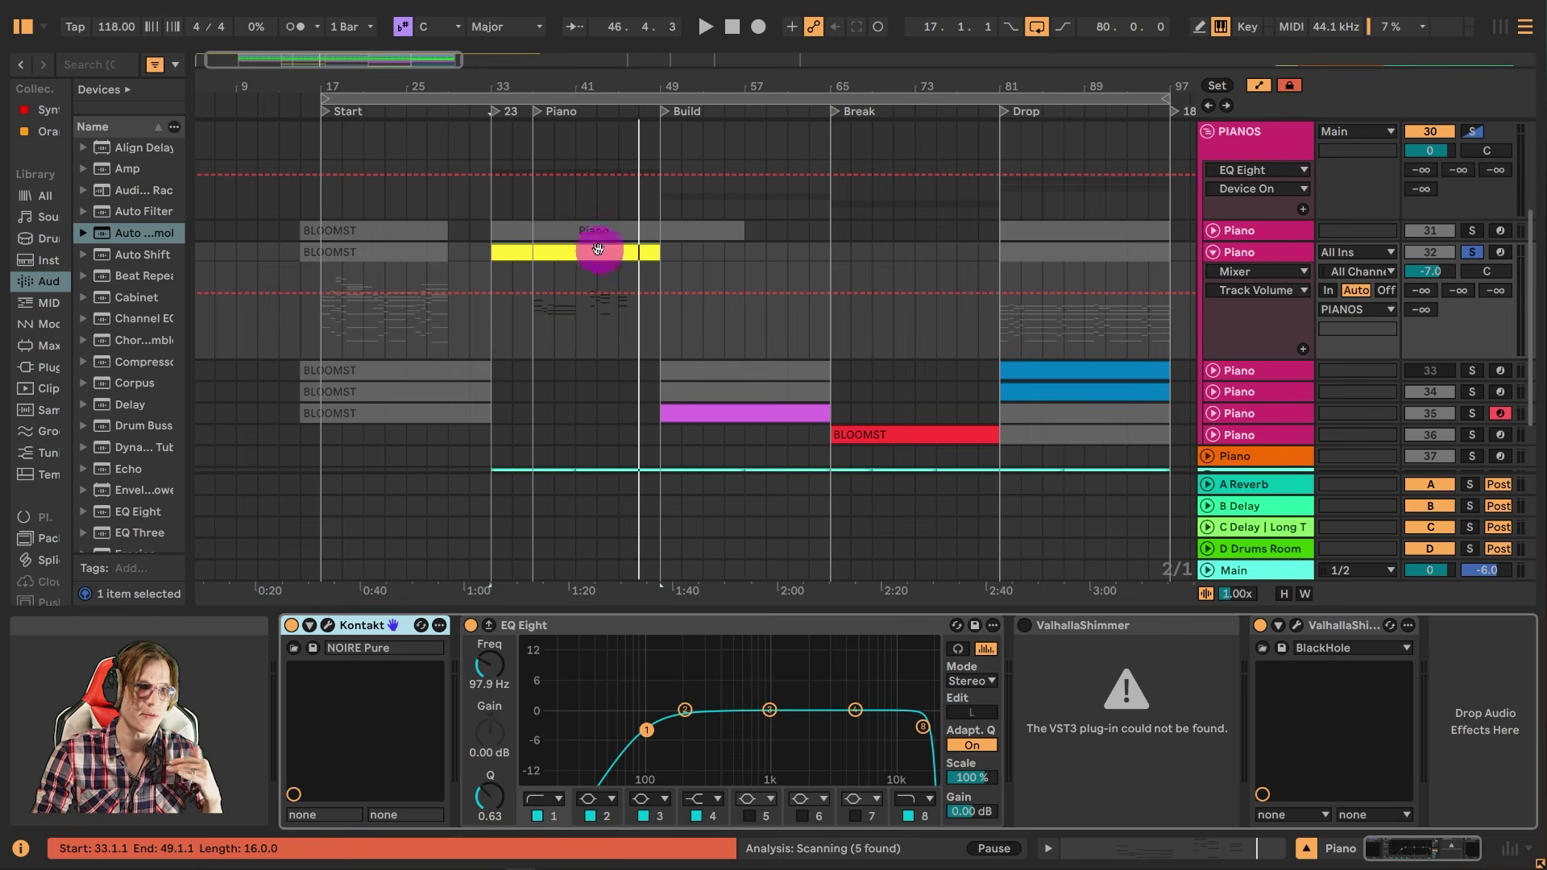
pyautogui.click(327, 625)
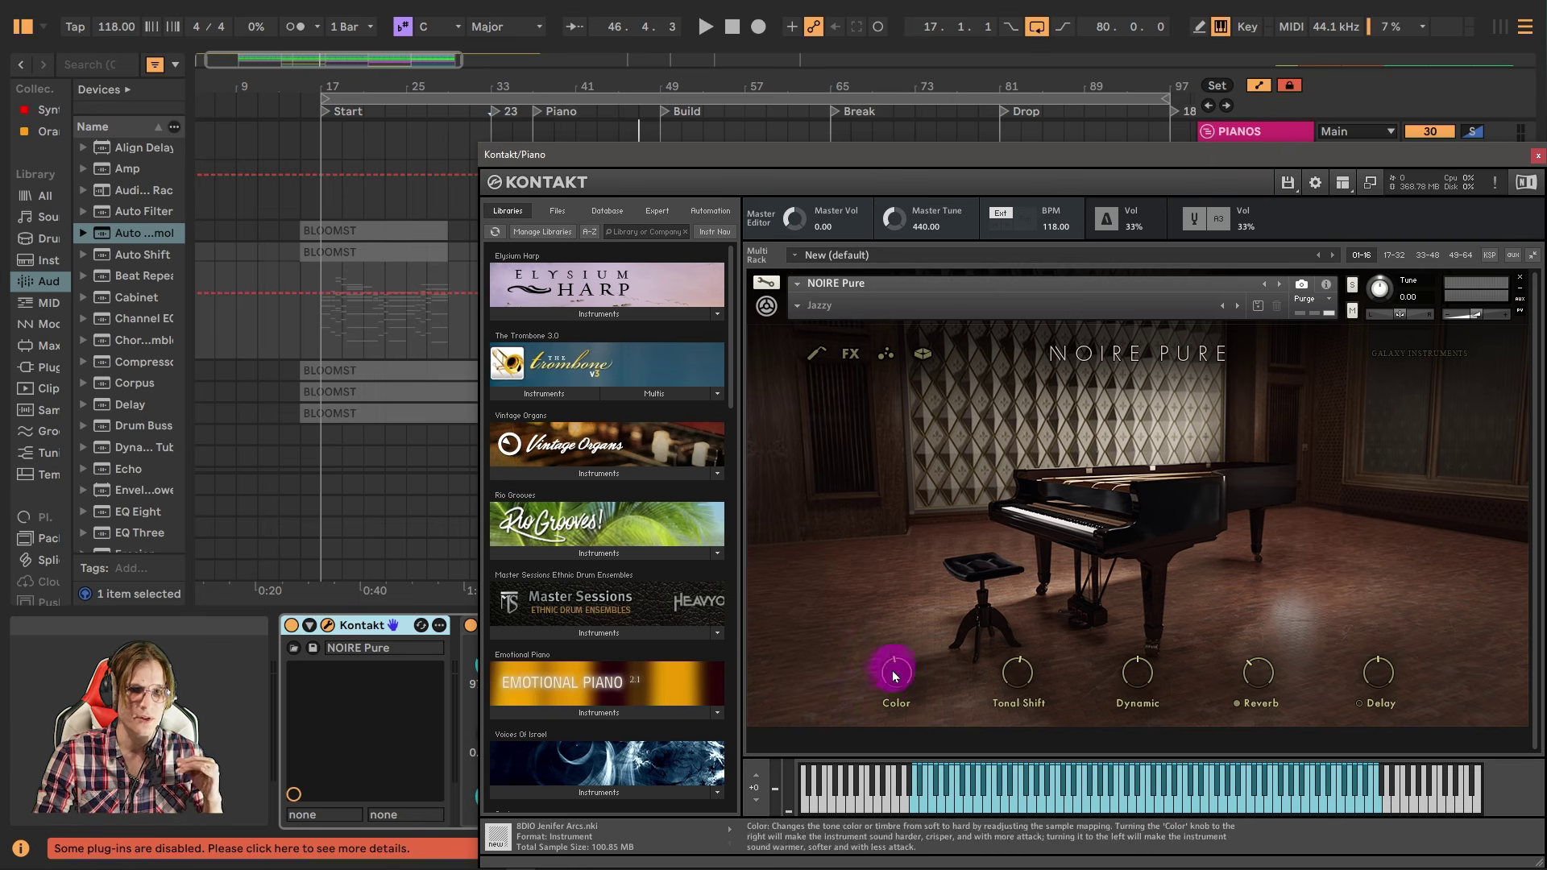
pyautogui.click(1537, 159)
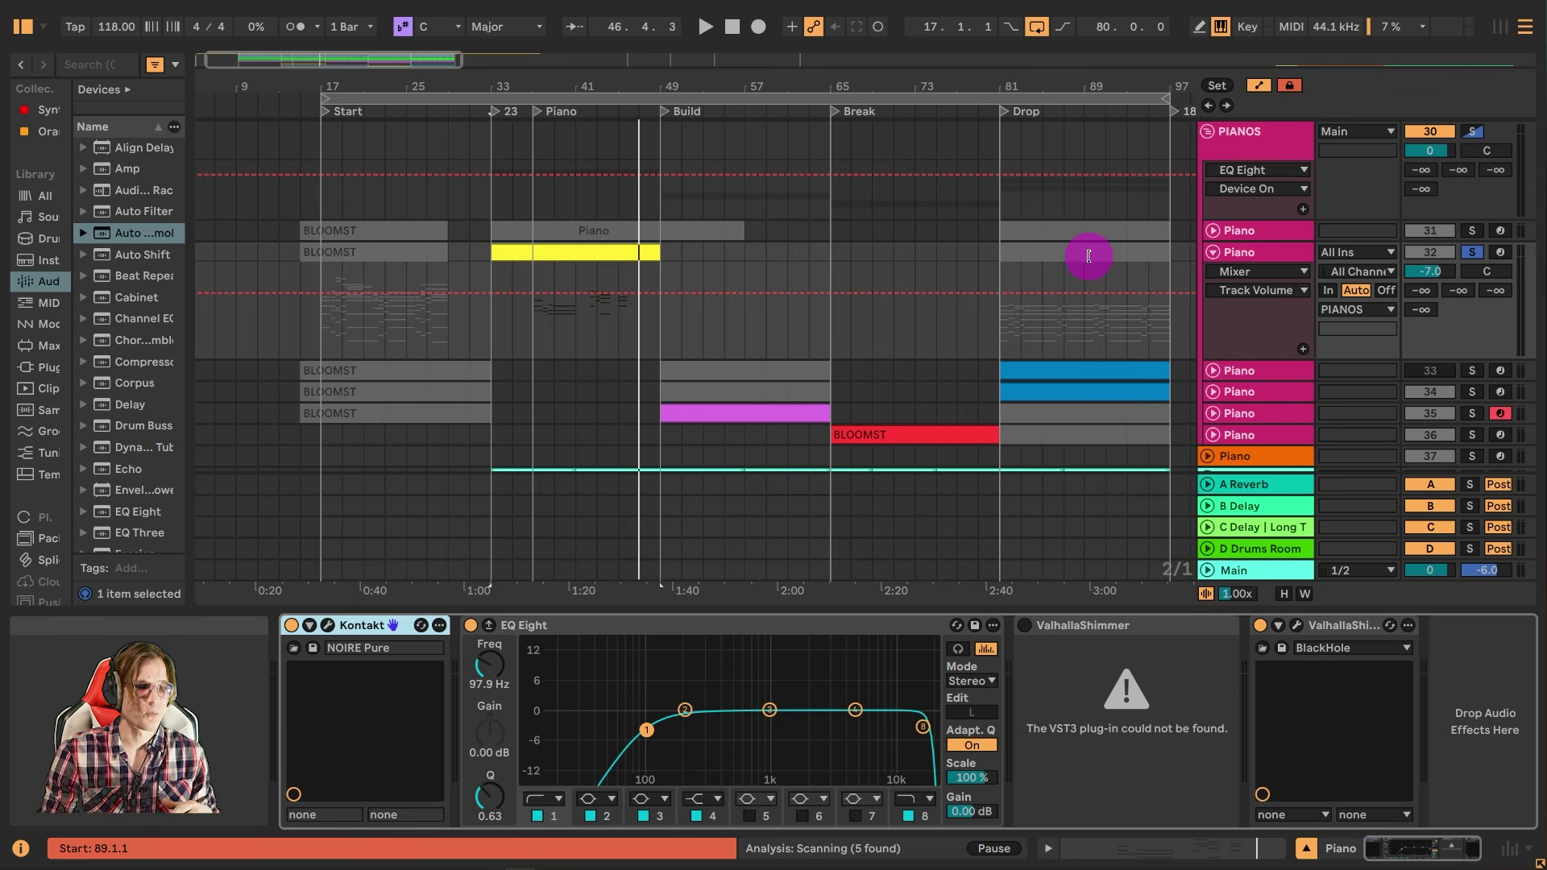
# - Examine the Build, Drop and Break piano clips, viewing the notes of the purple Build clip before returning to its devices
pyautogui.scroll(-1, 754, 219)
pyautogui.click(699, 391)
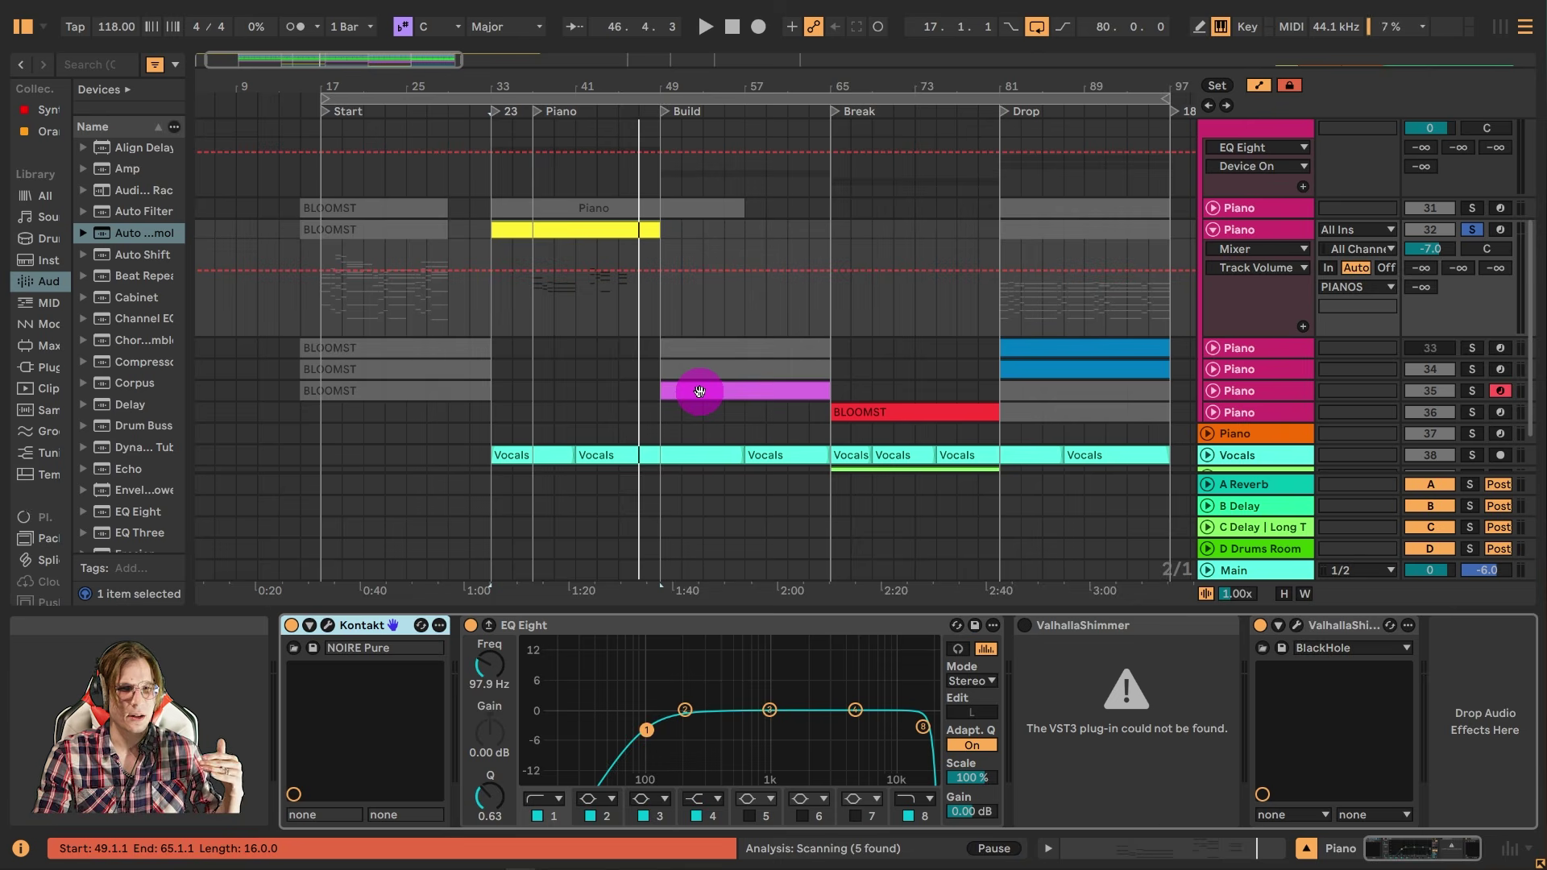
pyautogui.click(1038, 367)
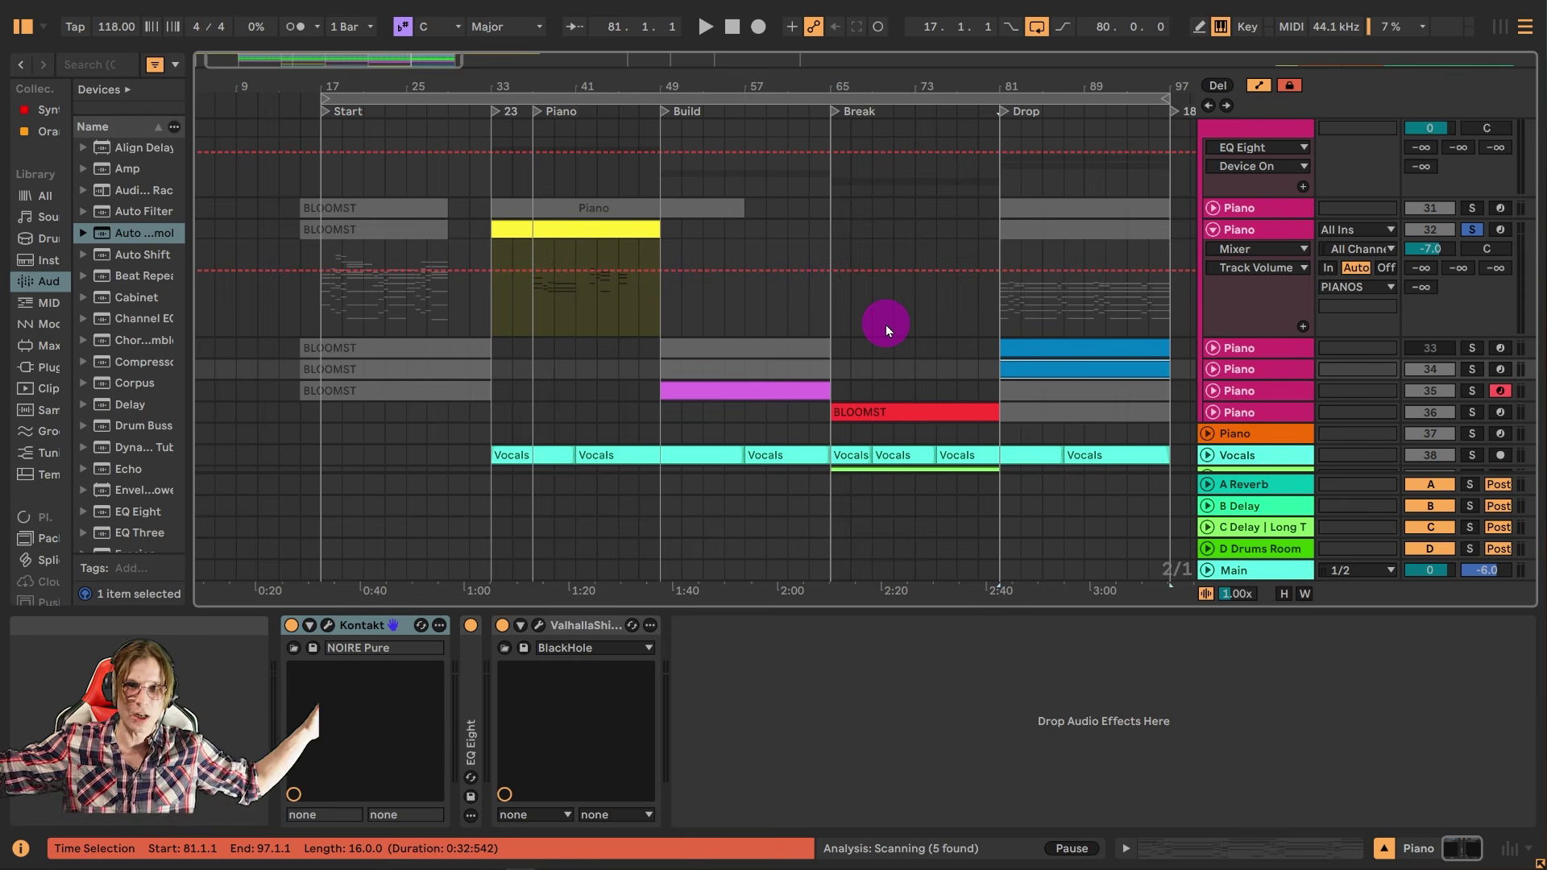
pyautogui.click(889, 410)
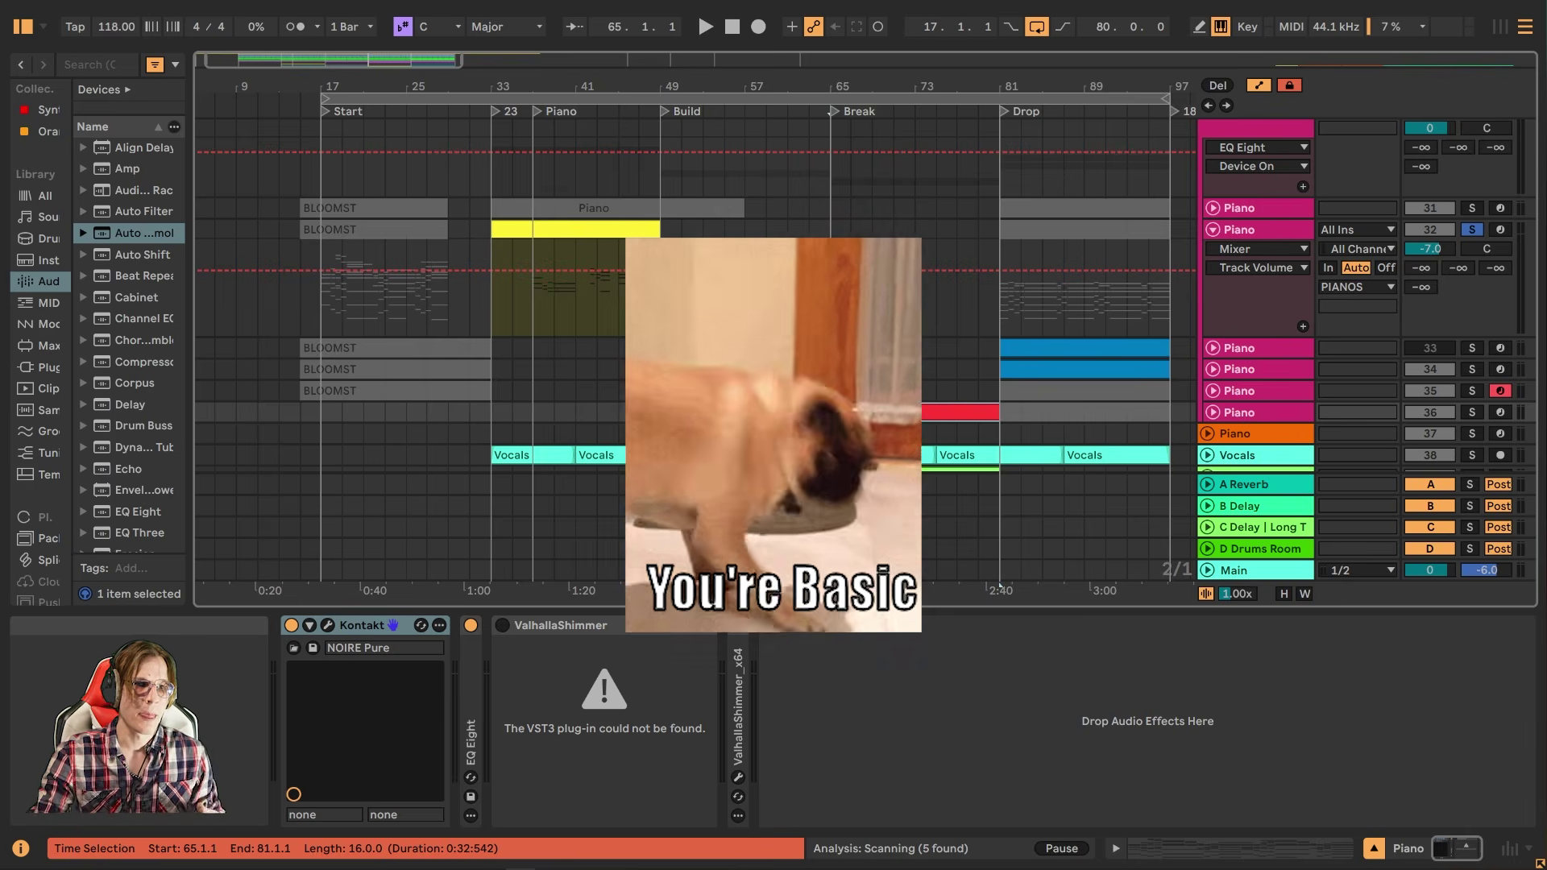
pyautogui.doubleClick(708, 390)
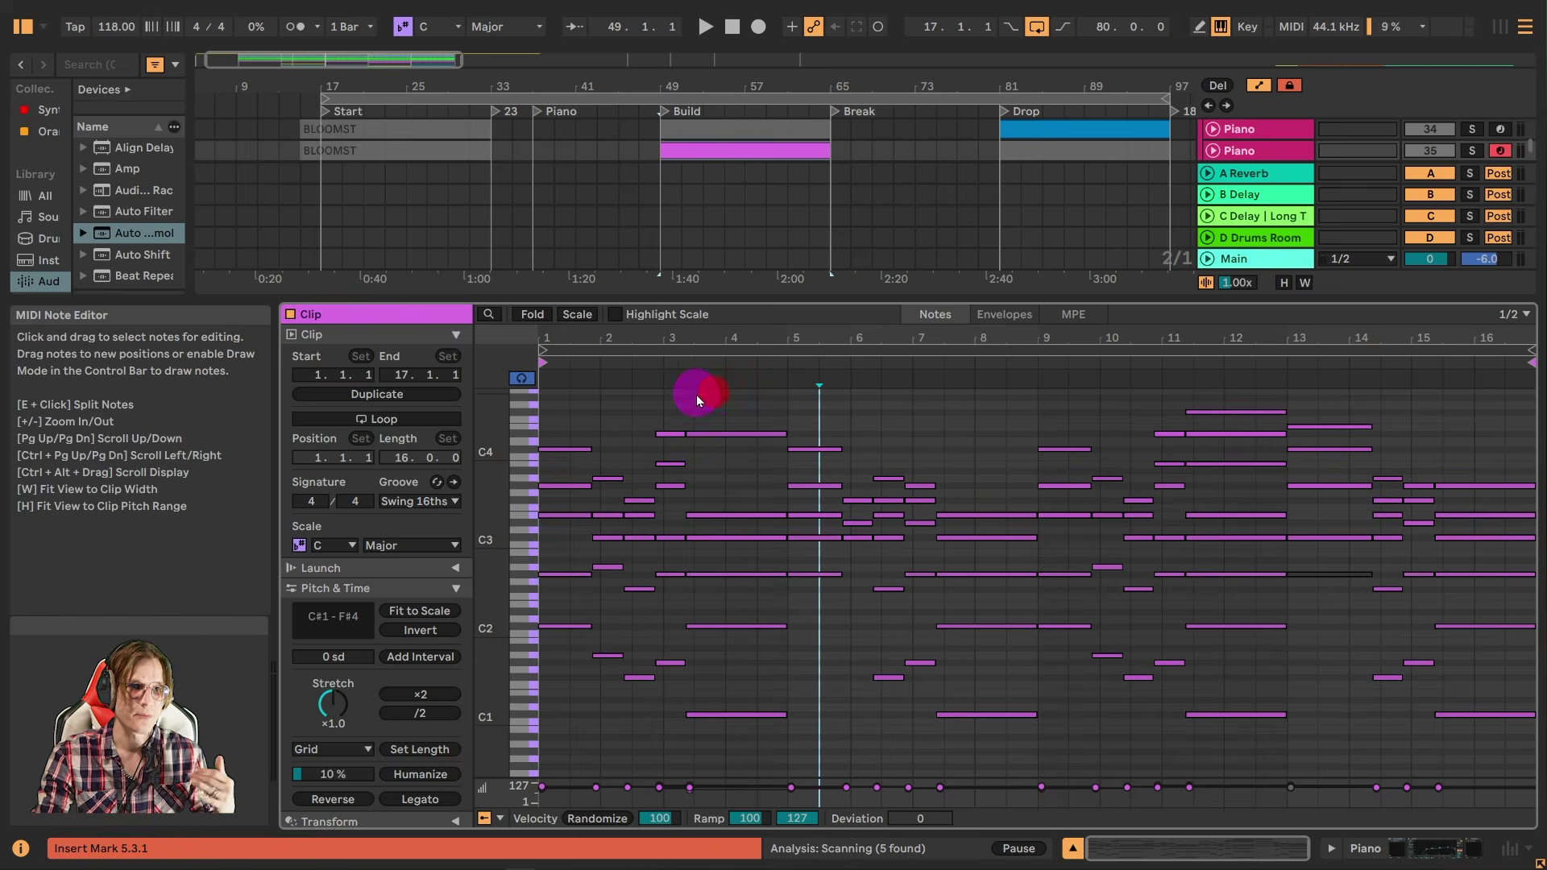
pyautogui.click(1433, 848)
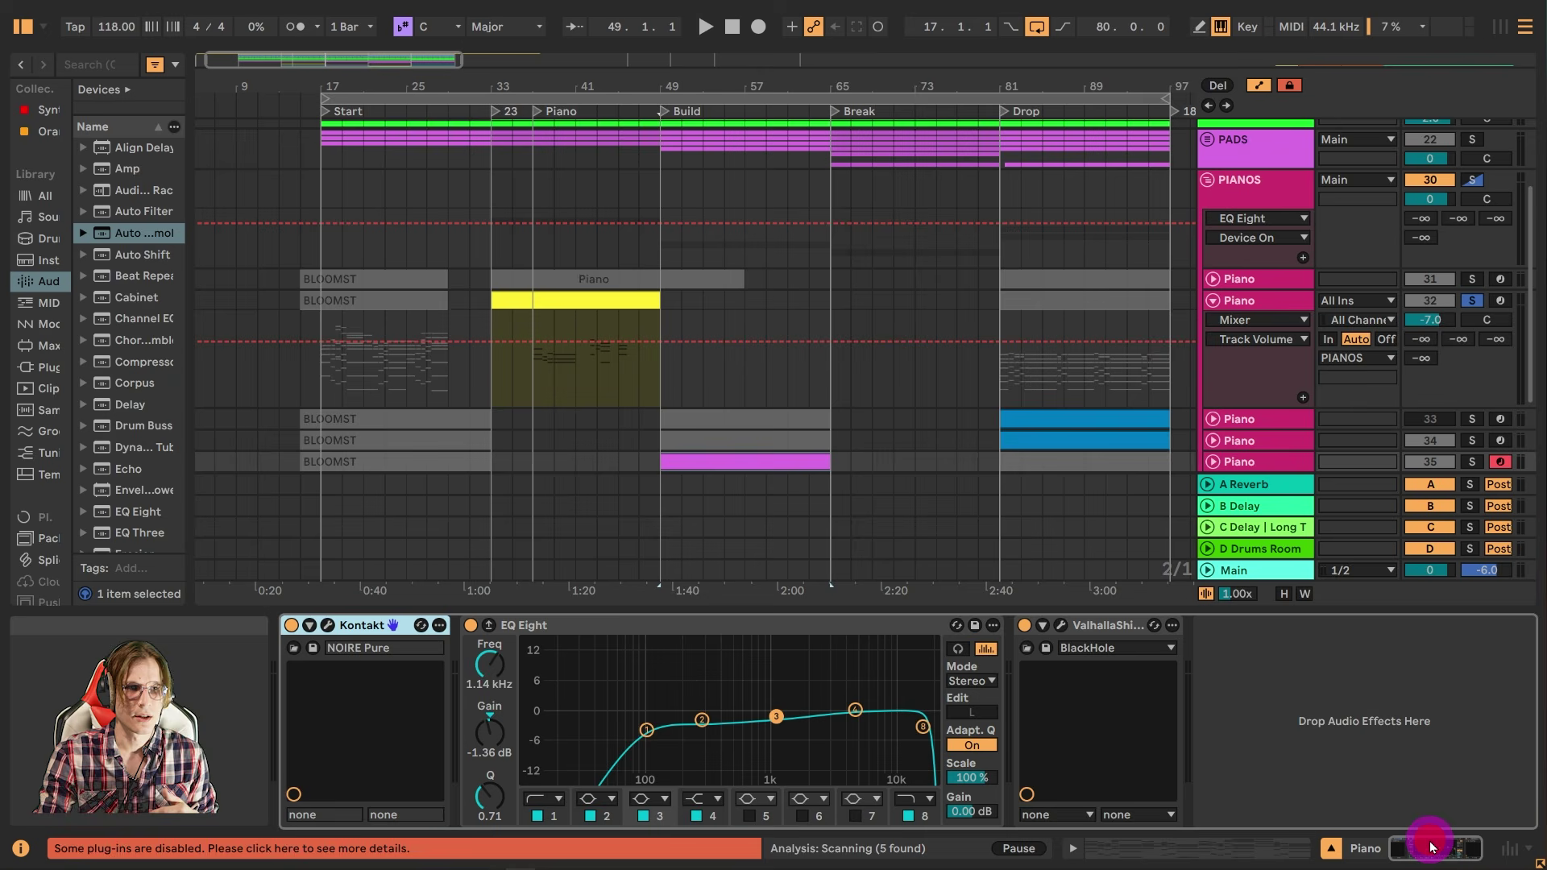
# - Unsolo Piano track 32 and play the full arrangement from shortly before the Piano locator
pyautogui.click(604, 302)
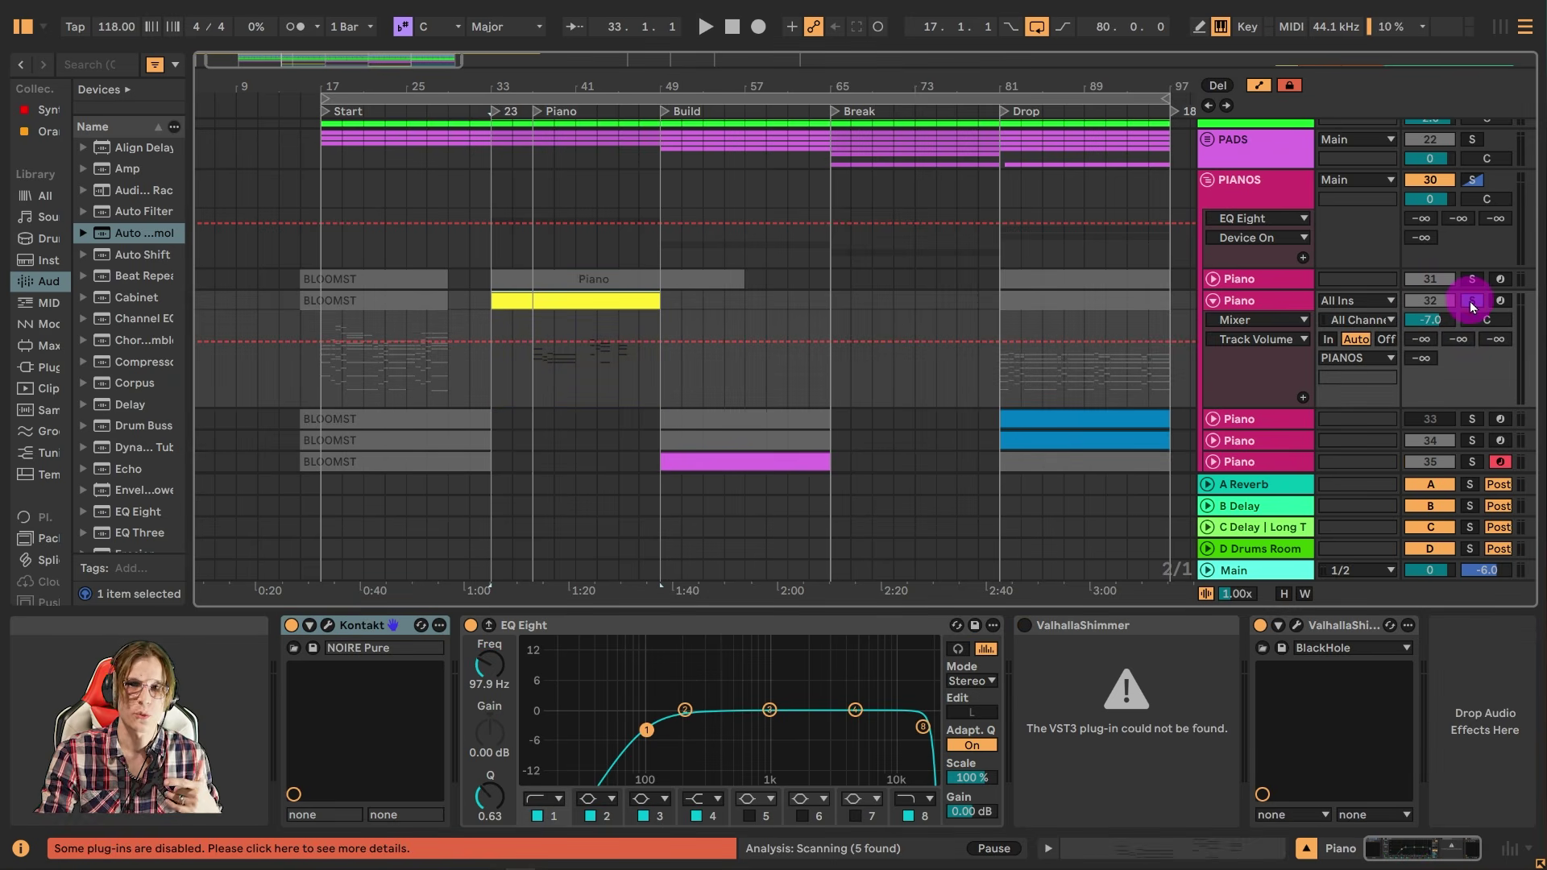
pyautogui.click(1471, 302)
pyautogui.moveTo(535, 76); pyautogui.dragTo(543, 77)
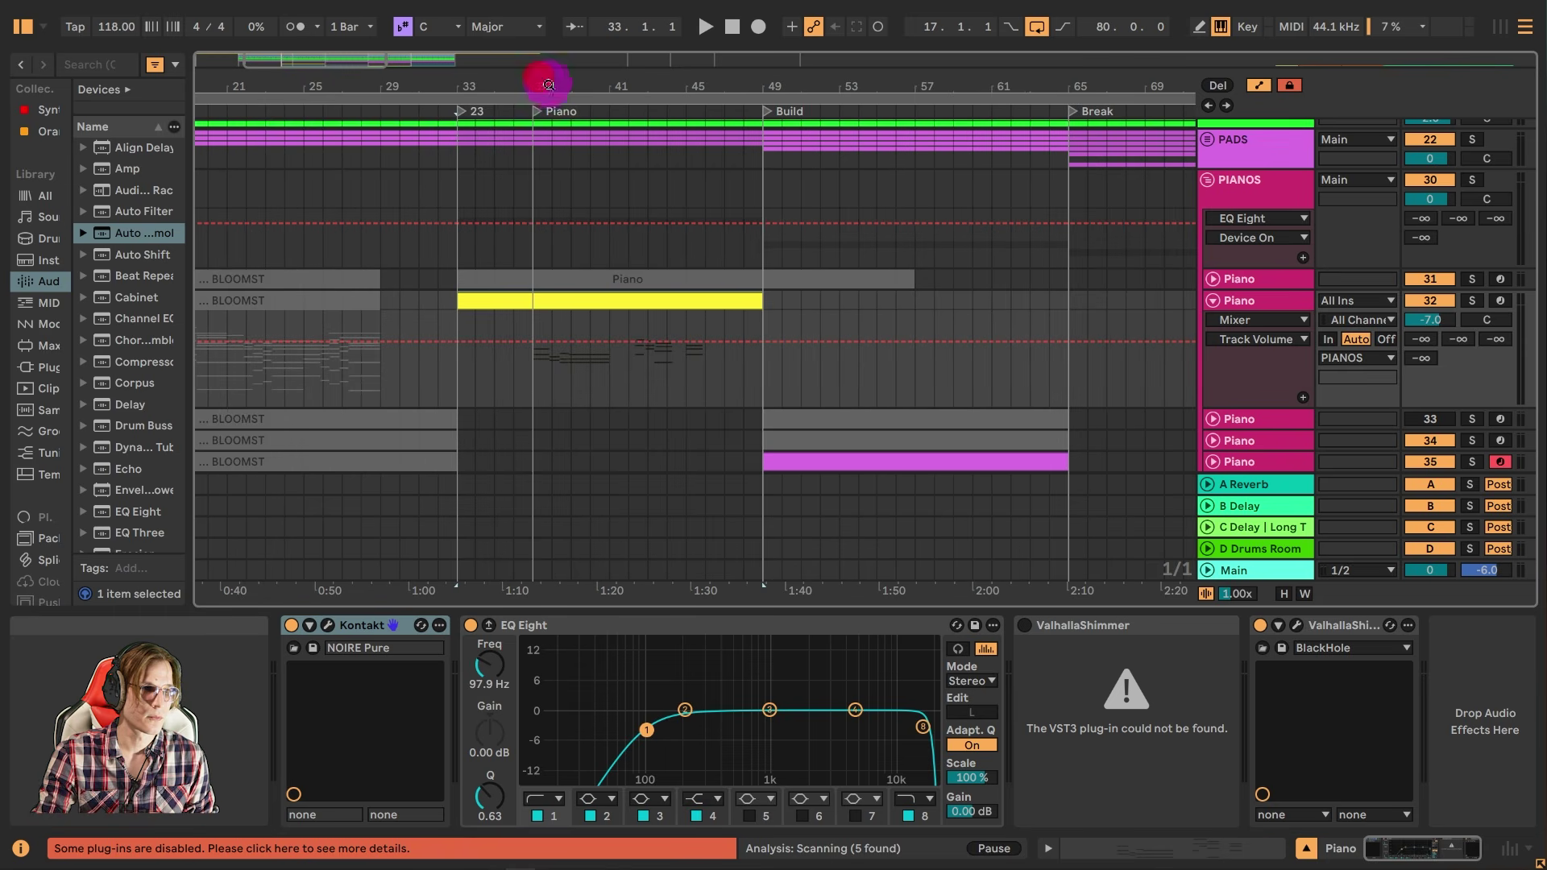
pyautogui.click(570, 108)
pyautogui.click(511, 112)
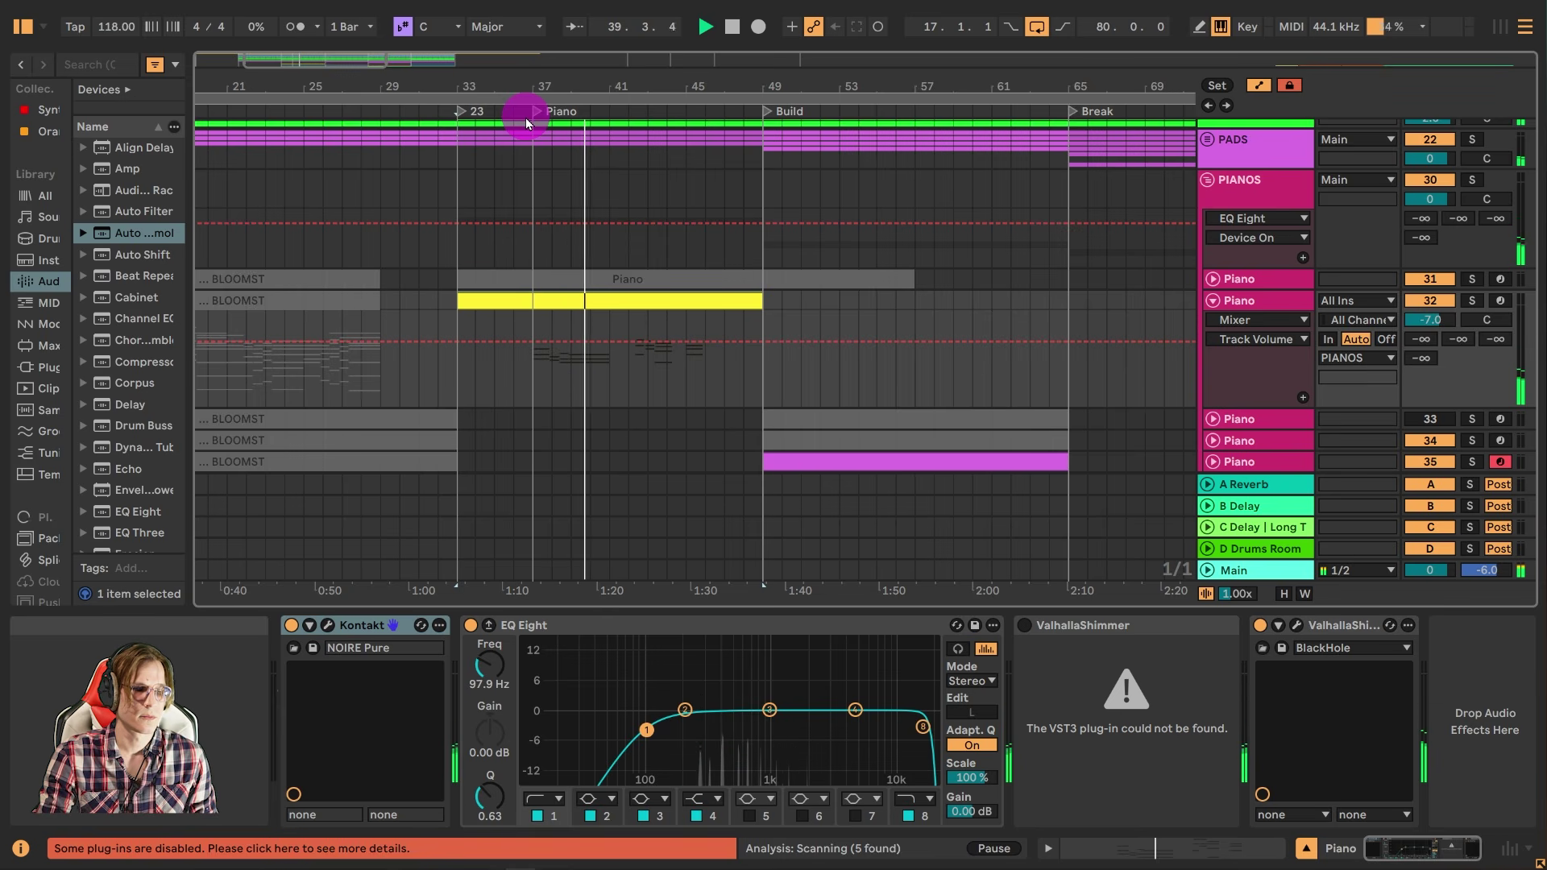
# - Follow the yellow Piano clip's notes during playback, and stop playback before returning to the track's devices
pyautogui.doubleClick(657, 305)
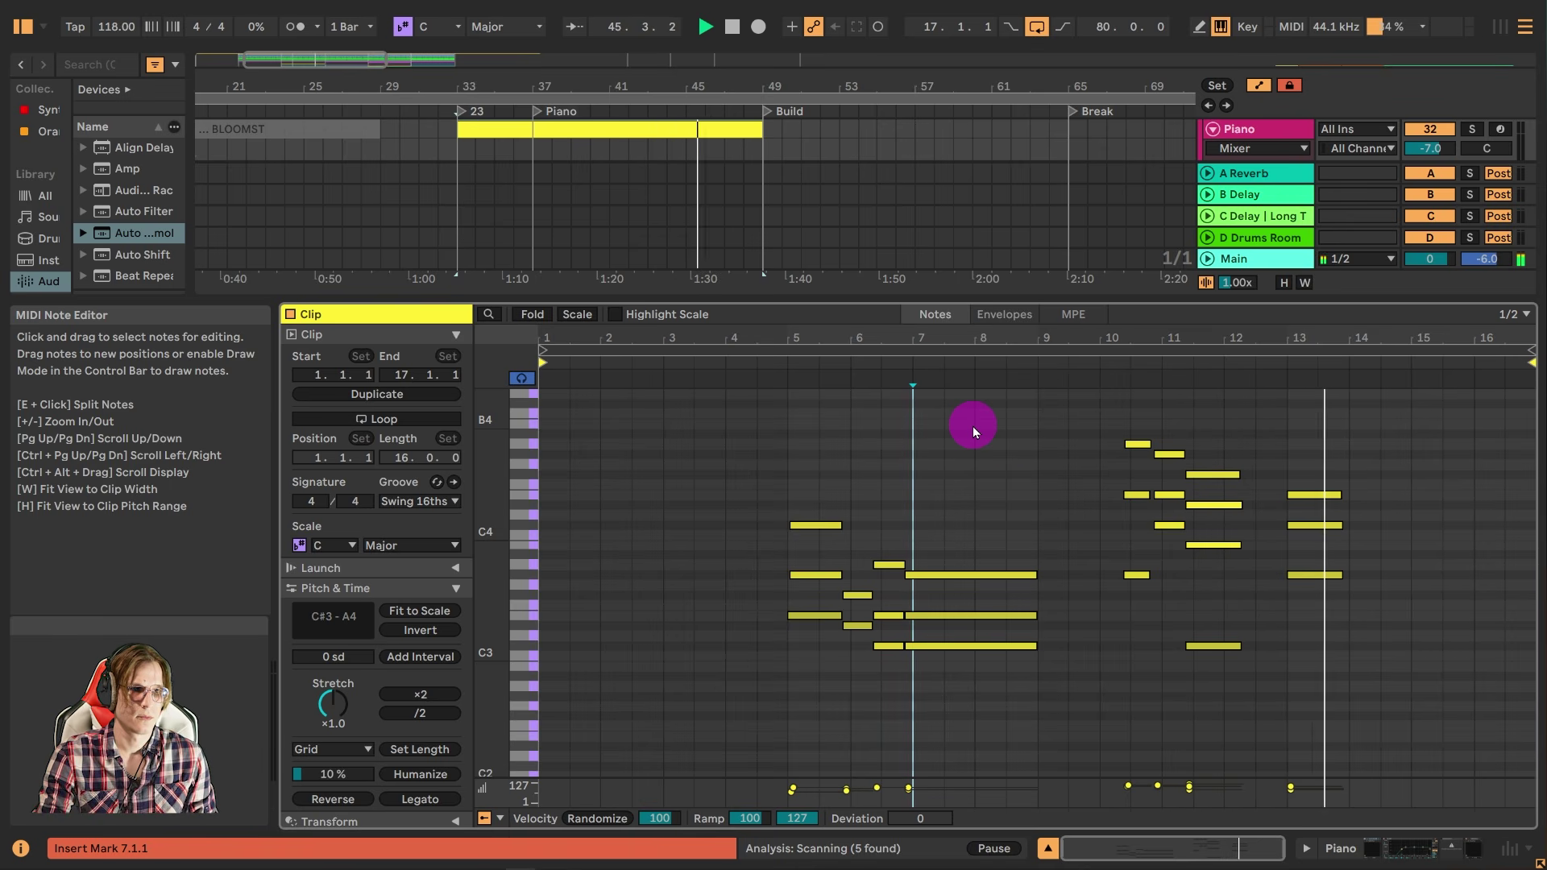
pyautogui.press('space')
pyautogui.click(1418, 846)
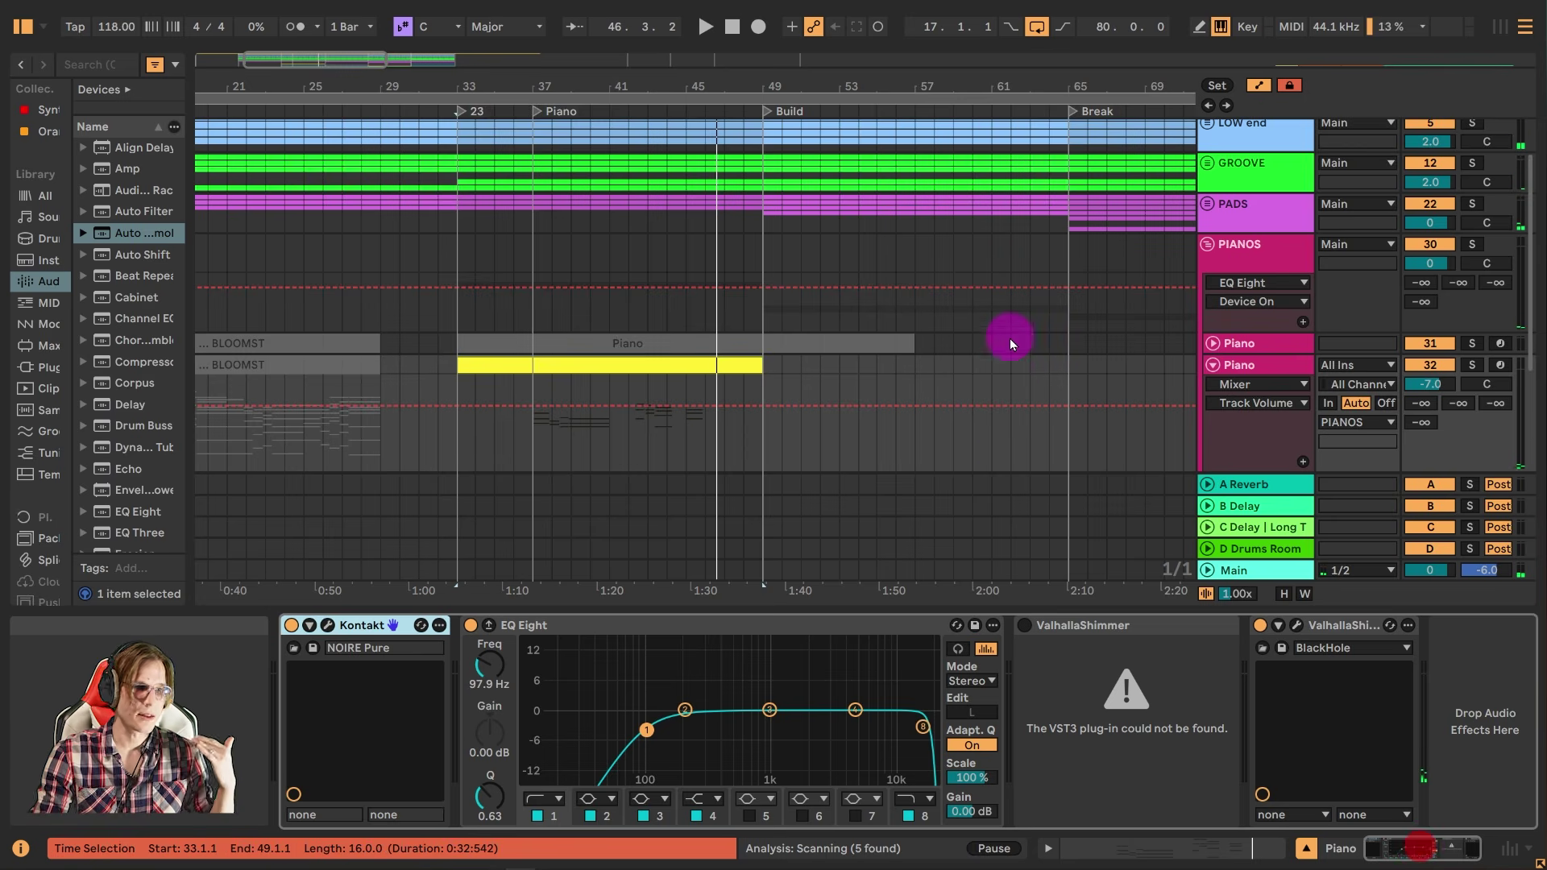
# - Open the notes of the purple Build clip, solo Piano track 35 and play it from the Build locator
pyautogui.scroll(-3, 1010, 340)
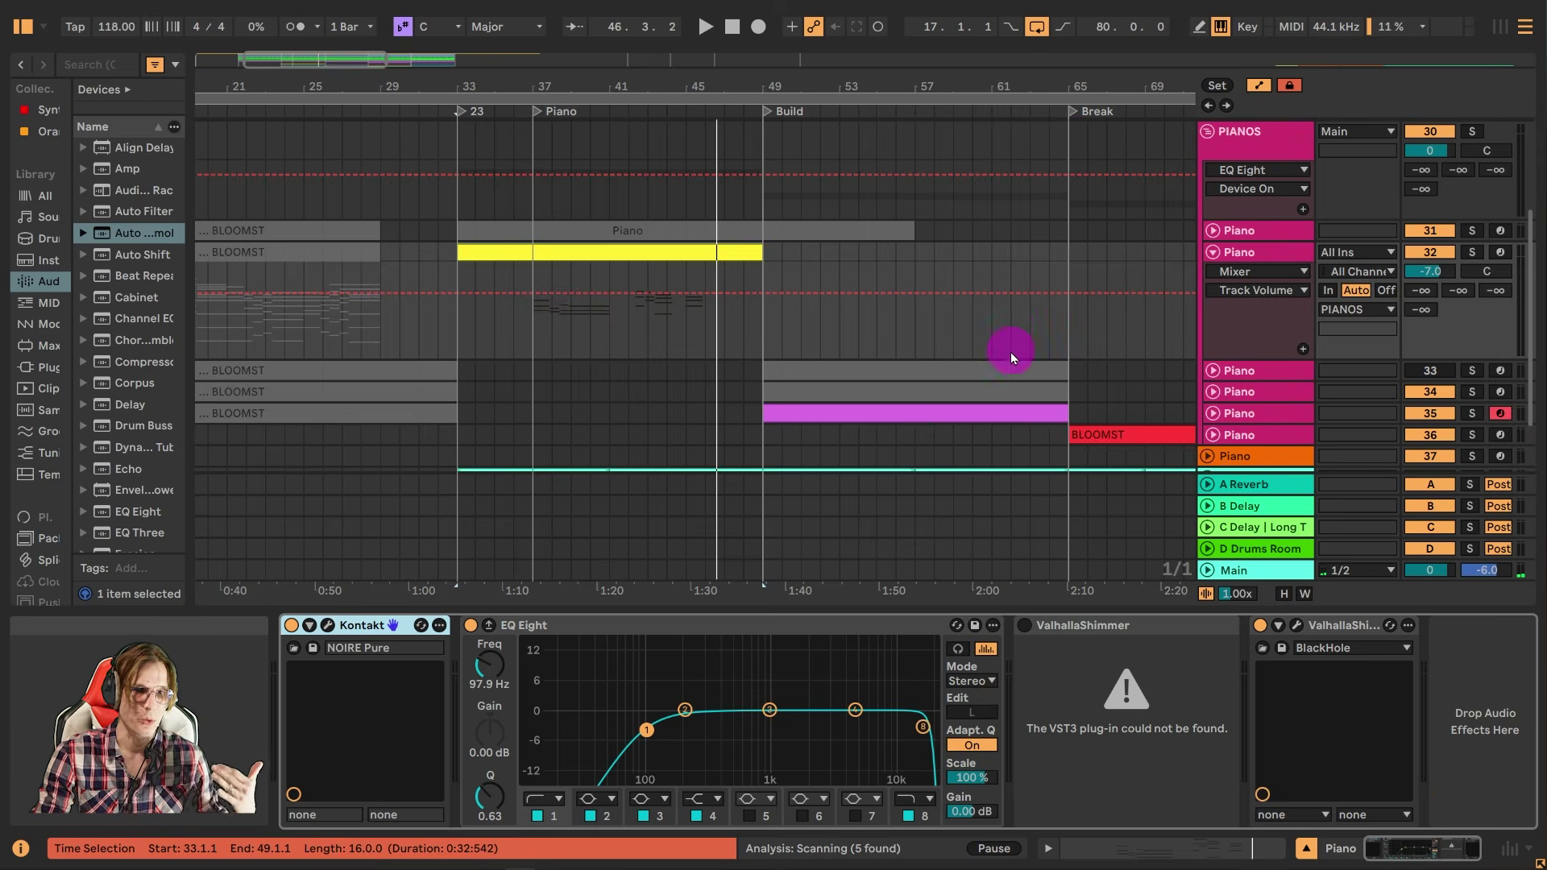
pyautogui.doubleClick(917, 414)
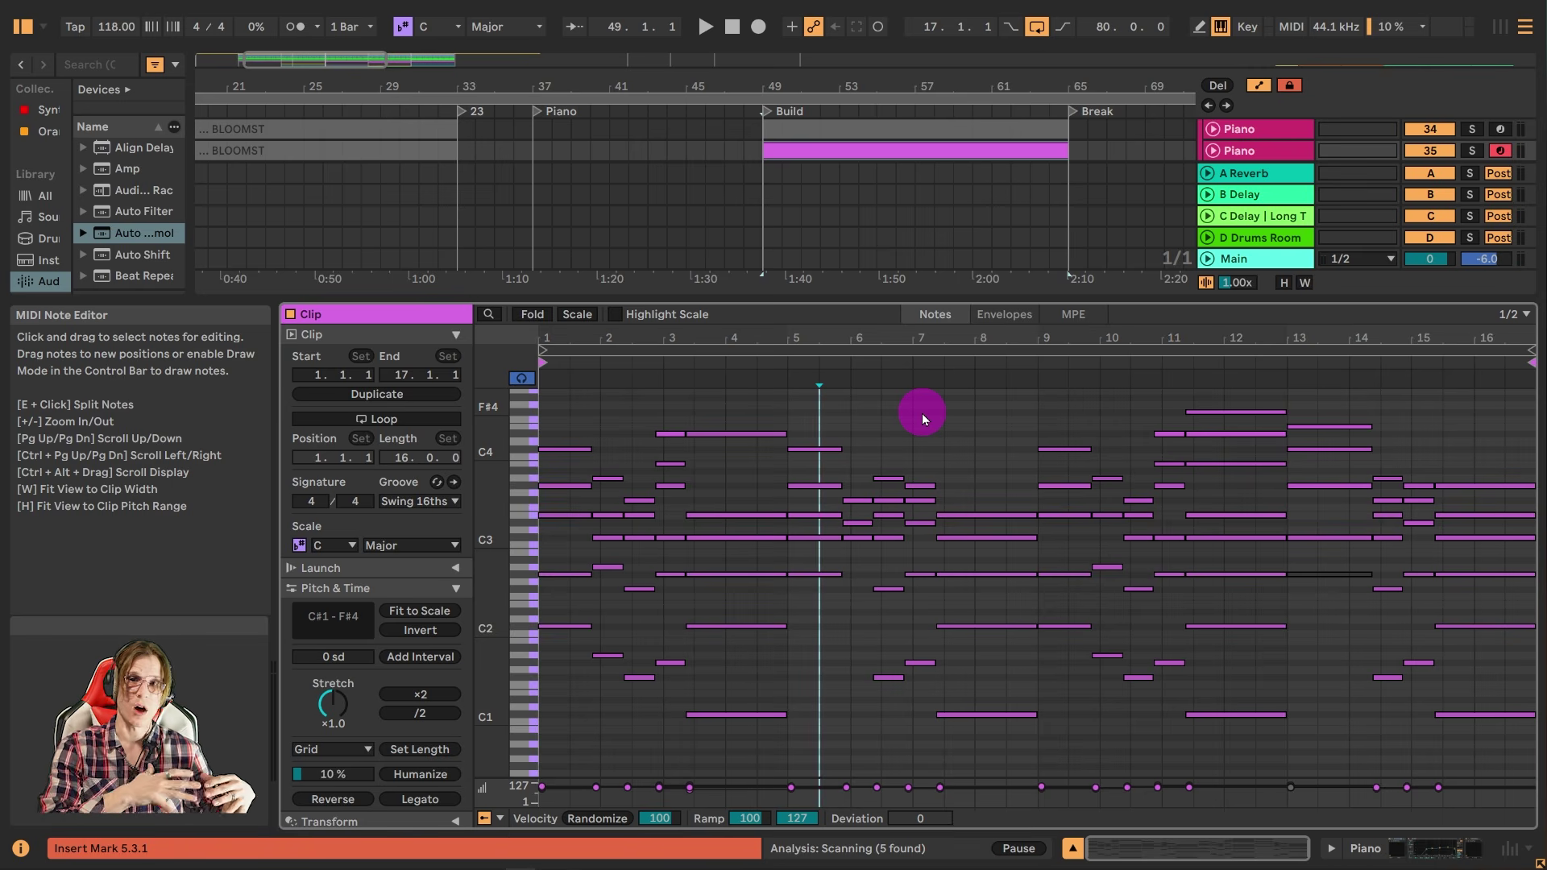
pyautogui.click(1482, 149)
pyautogui.doubleClick(771, 114)
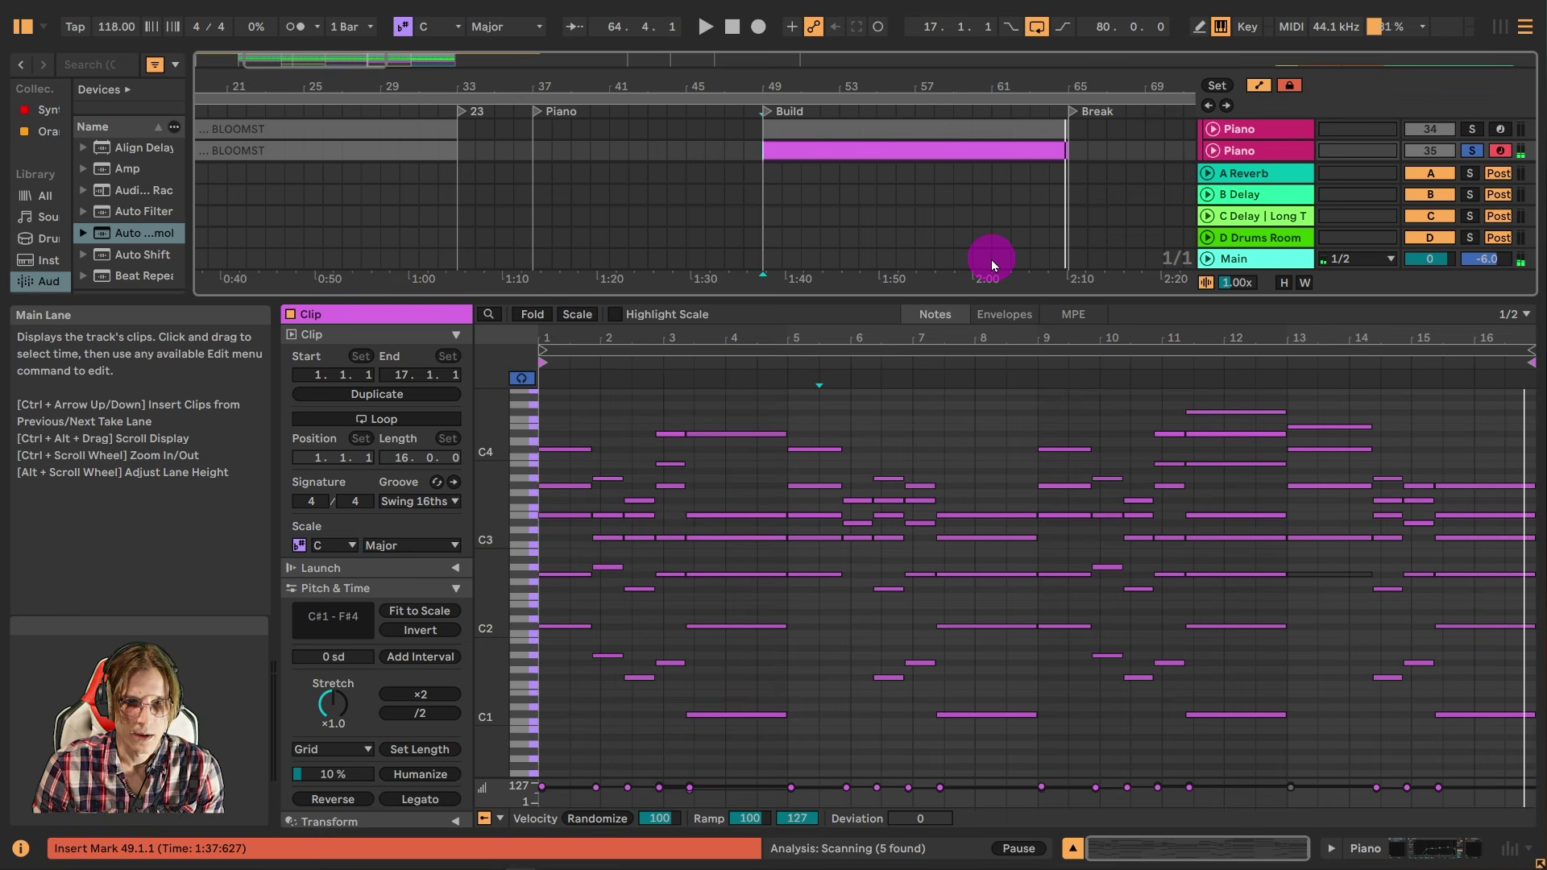
# - Unsolo Piano track 35 and play the full arrangement from the Build locator
pyautogui.click(1472, 151)
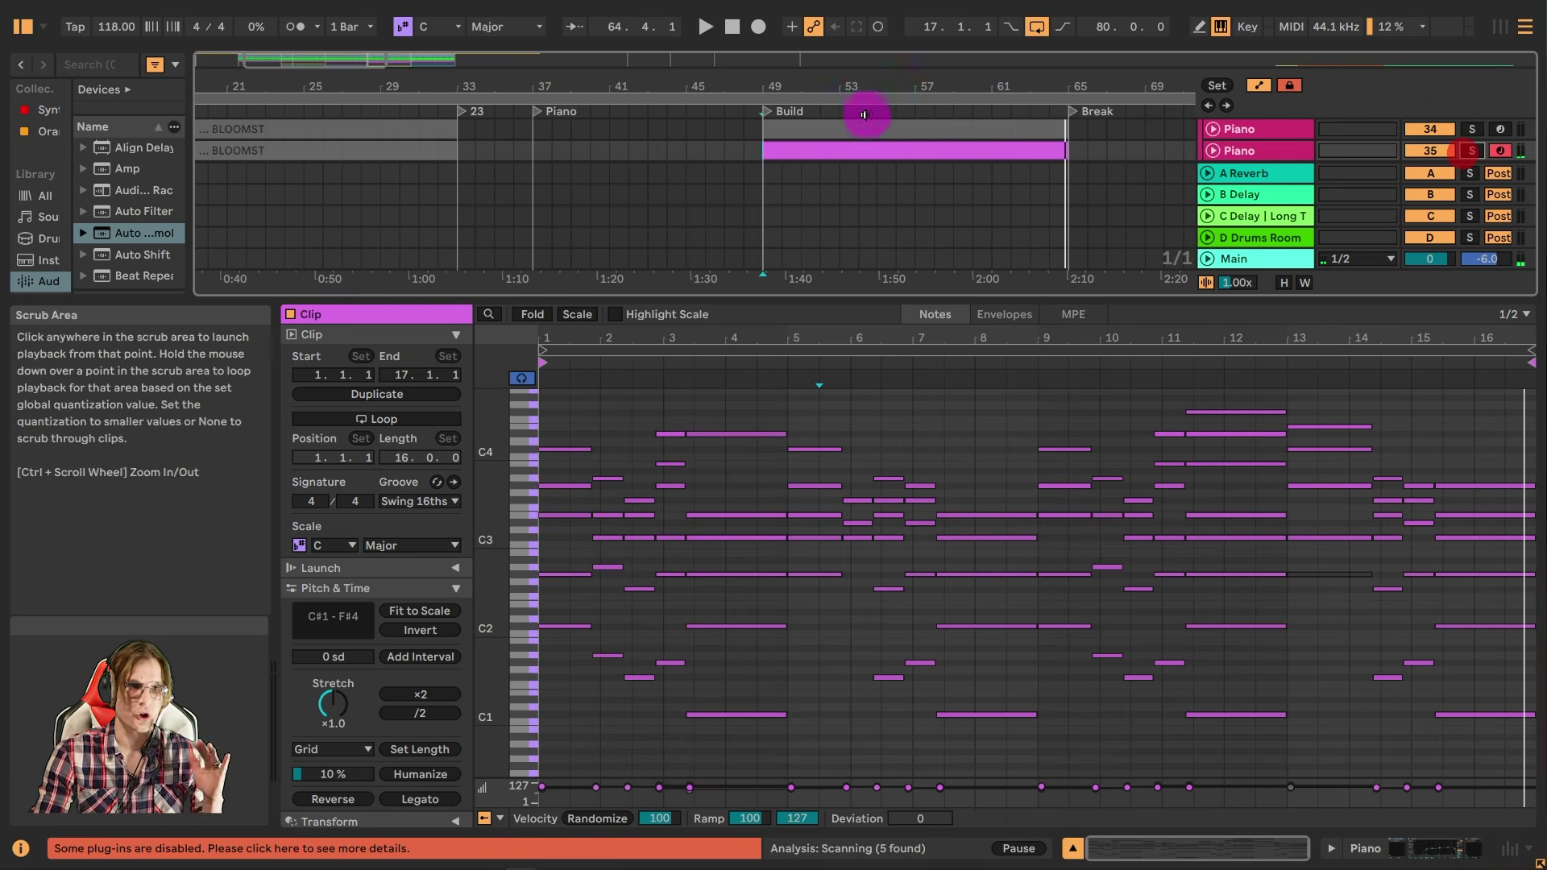
pyautogui.doubleClick(766, 113)
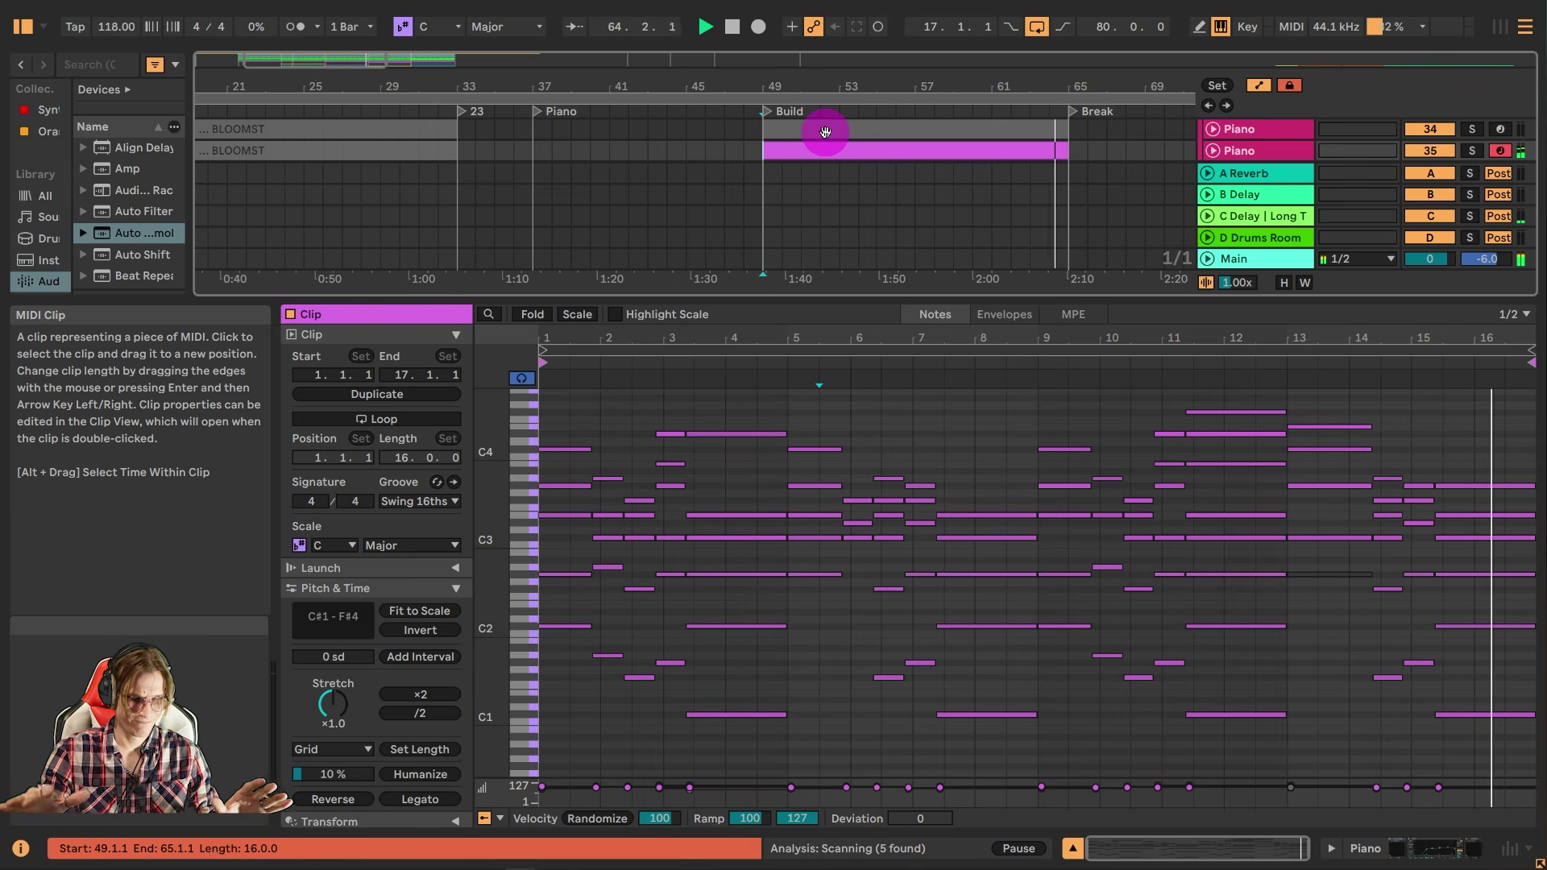
pyautogui.moveTo(828, 134); pyautogui.dragTo(829, 166)
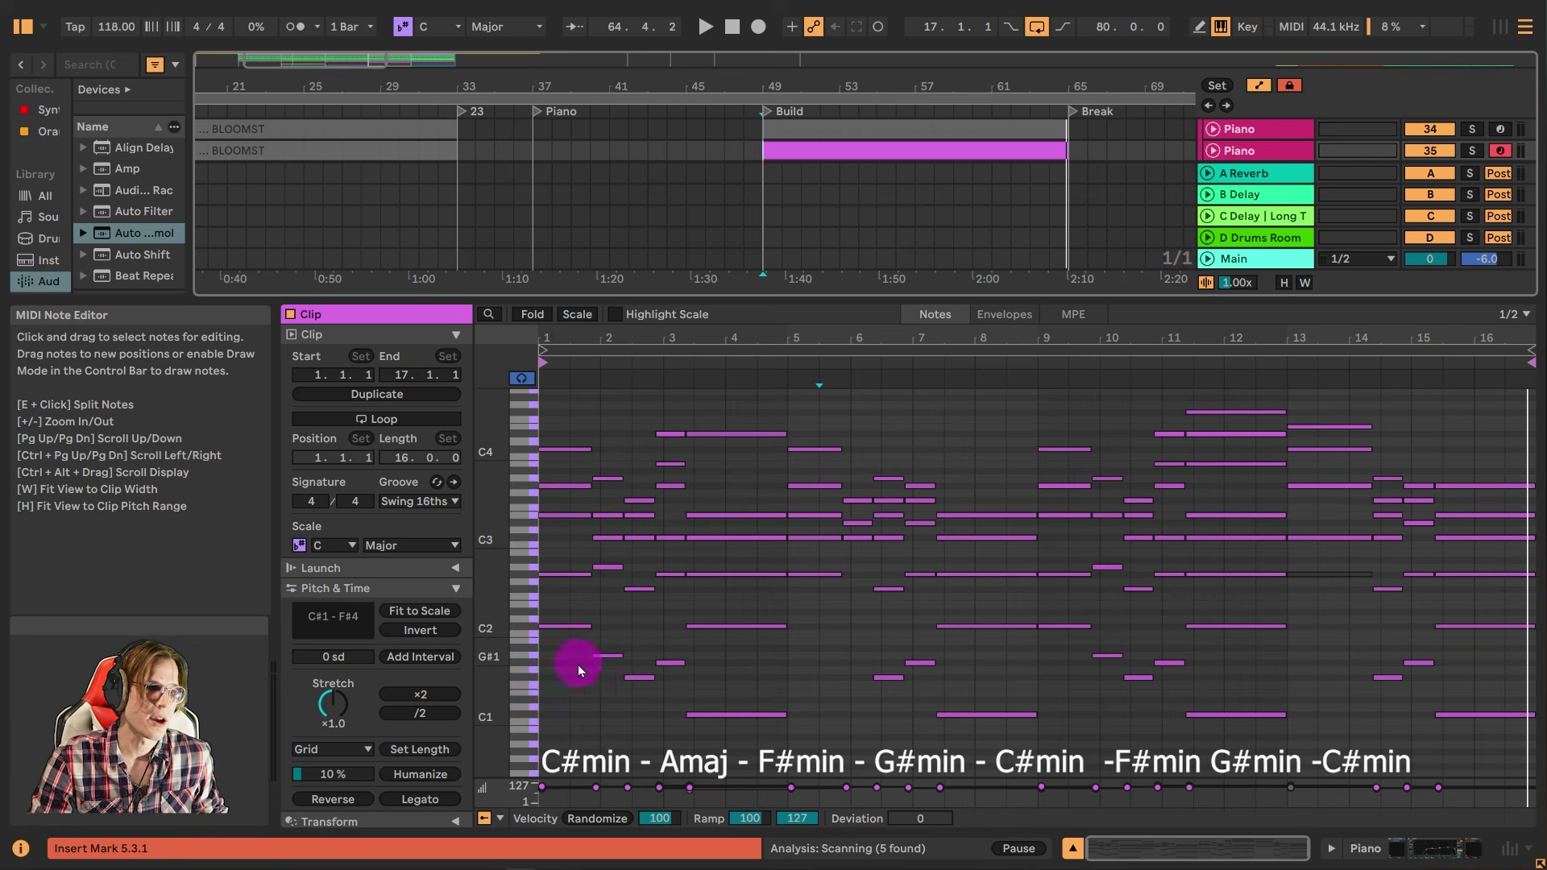
# - Highlight the Build clip's first five chords one after another, from bar 1 to the start of bar 5
pyautogui.moveTo(559, 405); pyautogui.dragTo(555, 629)
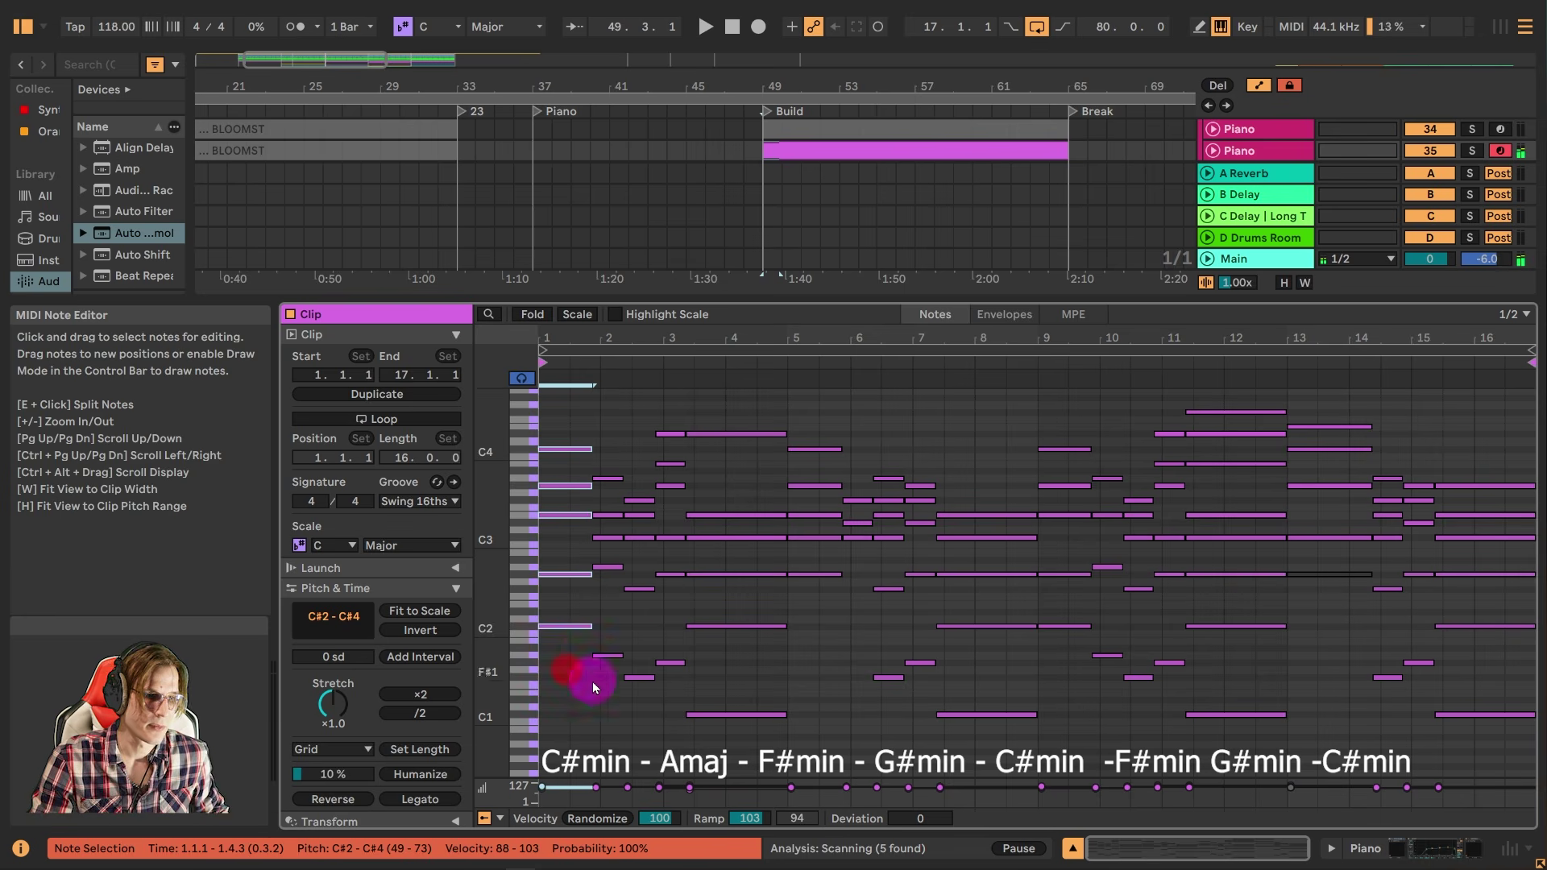
pyautogui.click(607, 655)
pyautogui.moveTo(602, 595); pyautogui.dragTo(612, 488)
pyautogui.moveTo(638, 686); pyautogui.dragTo(631, 503)
pyautogui.moveTo(668, 672); pyautogui.dragTo(665, 419)
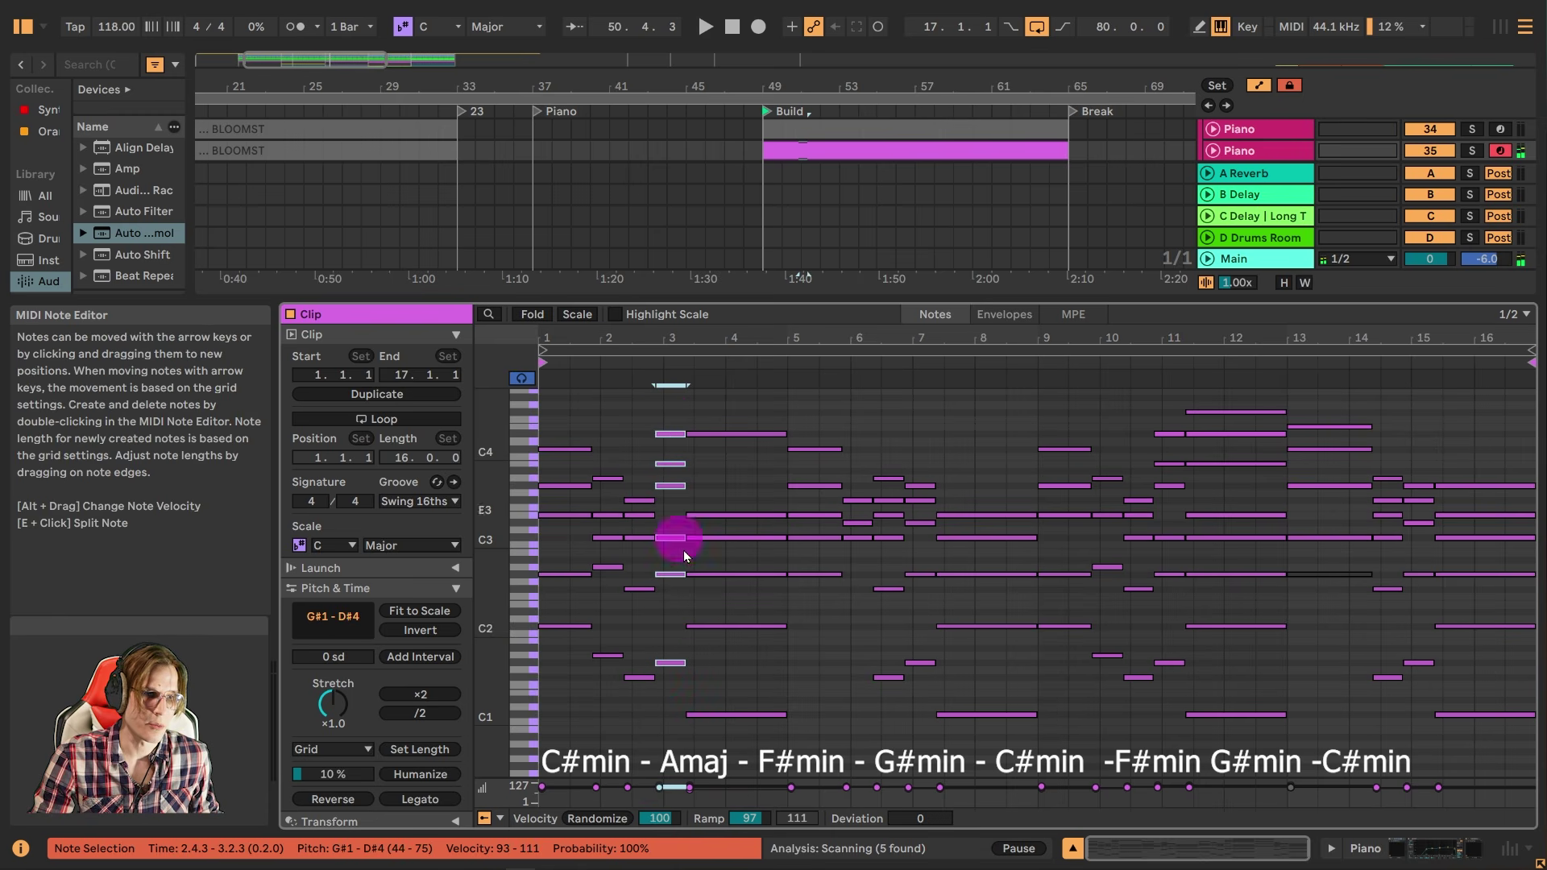
pyautogui.moveTo(714, 733); pyautogui.dragTo(722, 438)
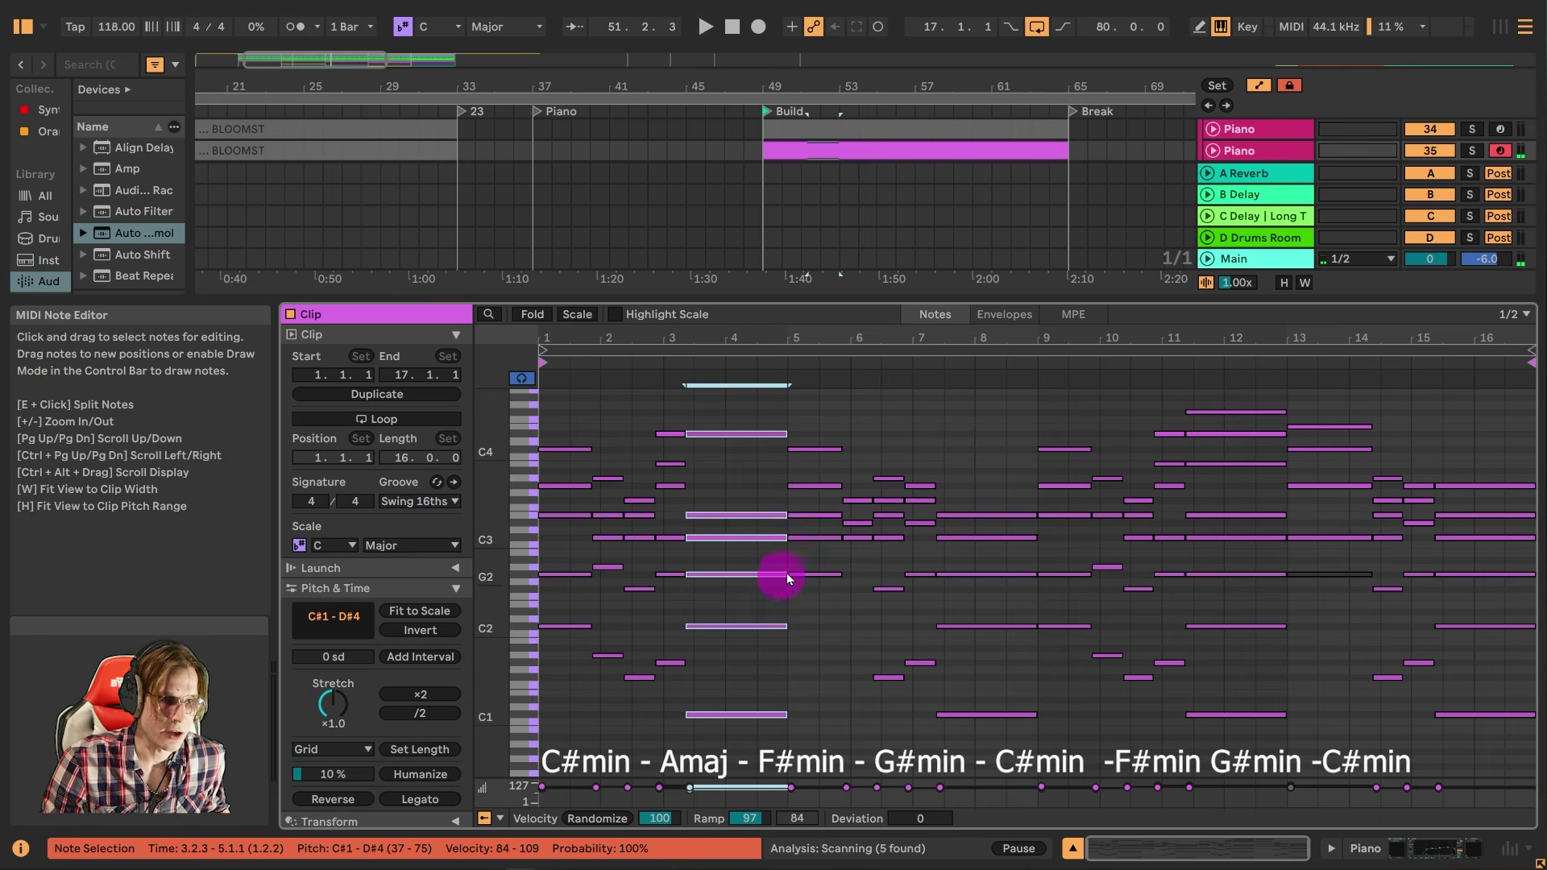
# - Highlight the chord at bar 5 and the short chord just before bar 6, auditioning the short one with brief playback
pyautogui.moveTo(813, 602); pyautogui.dragTo(819, 443)
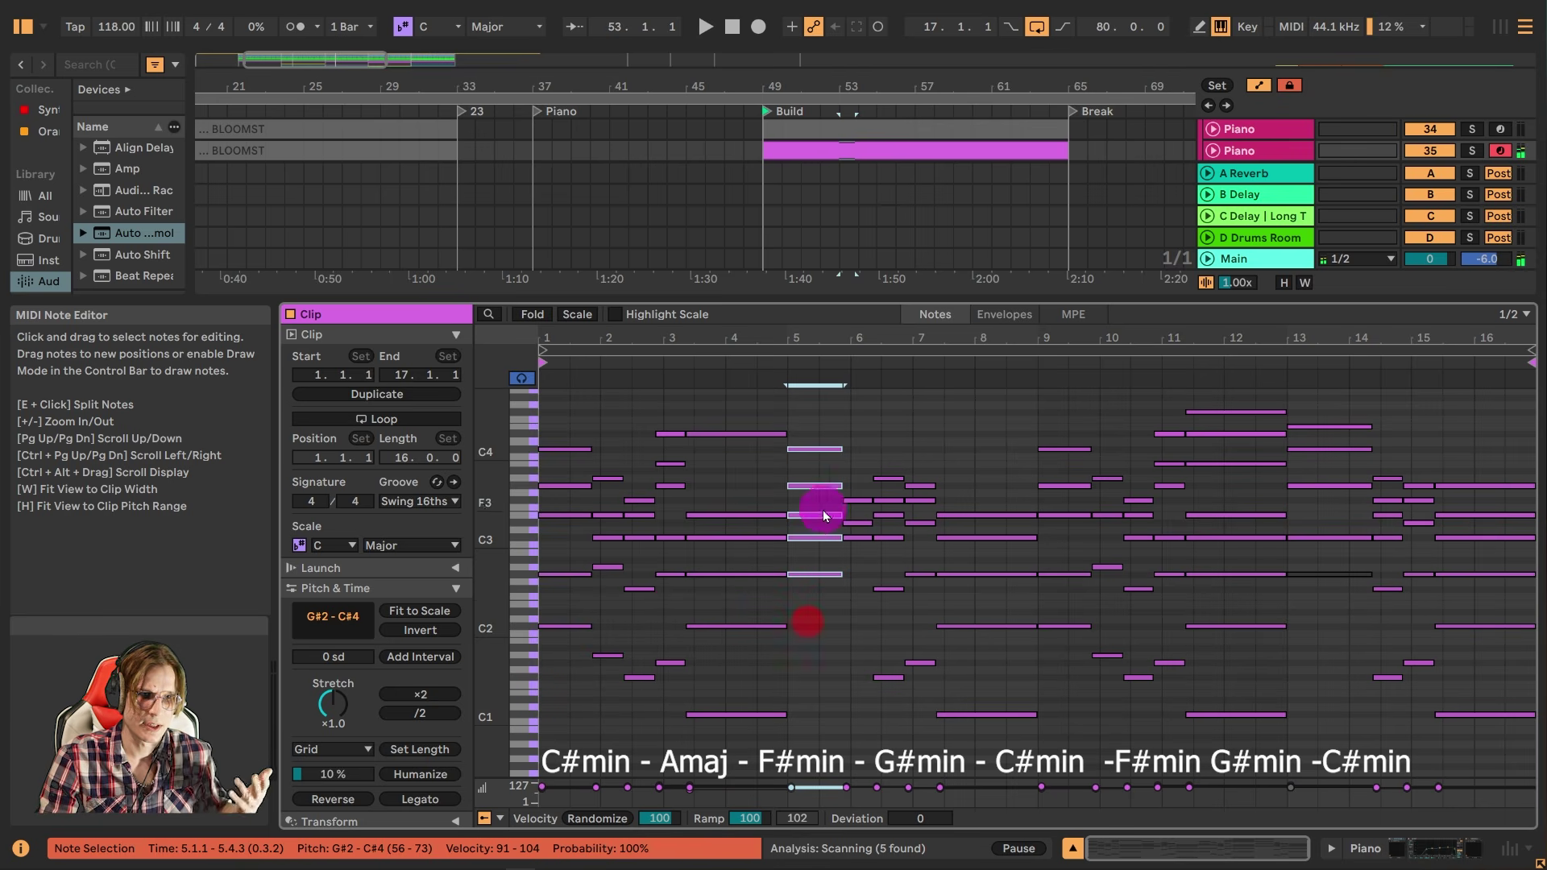
pyautogui.click(858, 559)
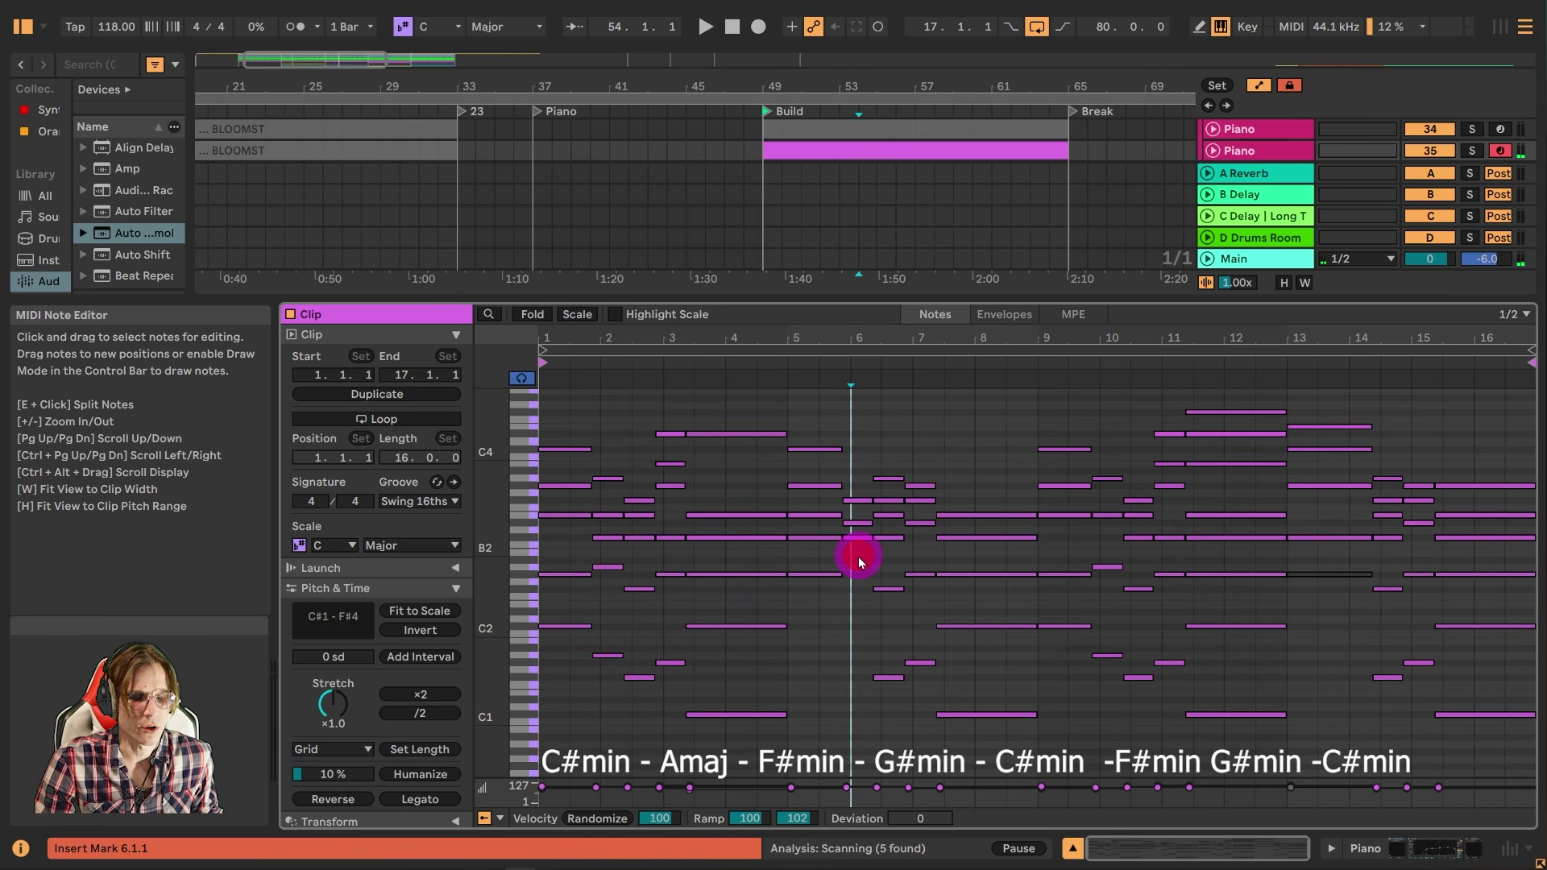
pyautogui.moveTo(858, 558); pyautogui.dragTo(863, 480)
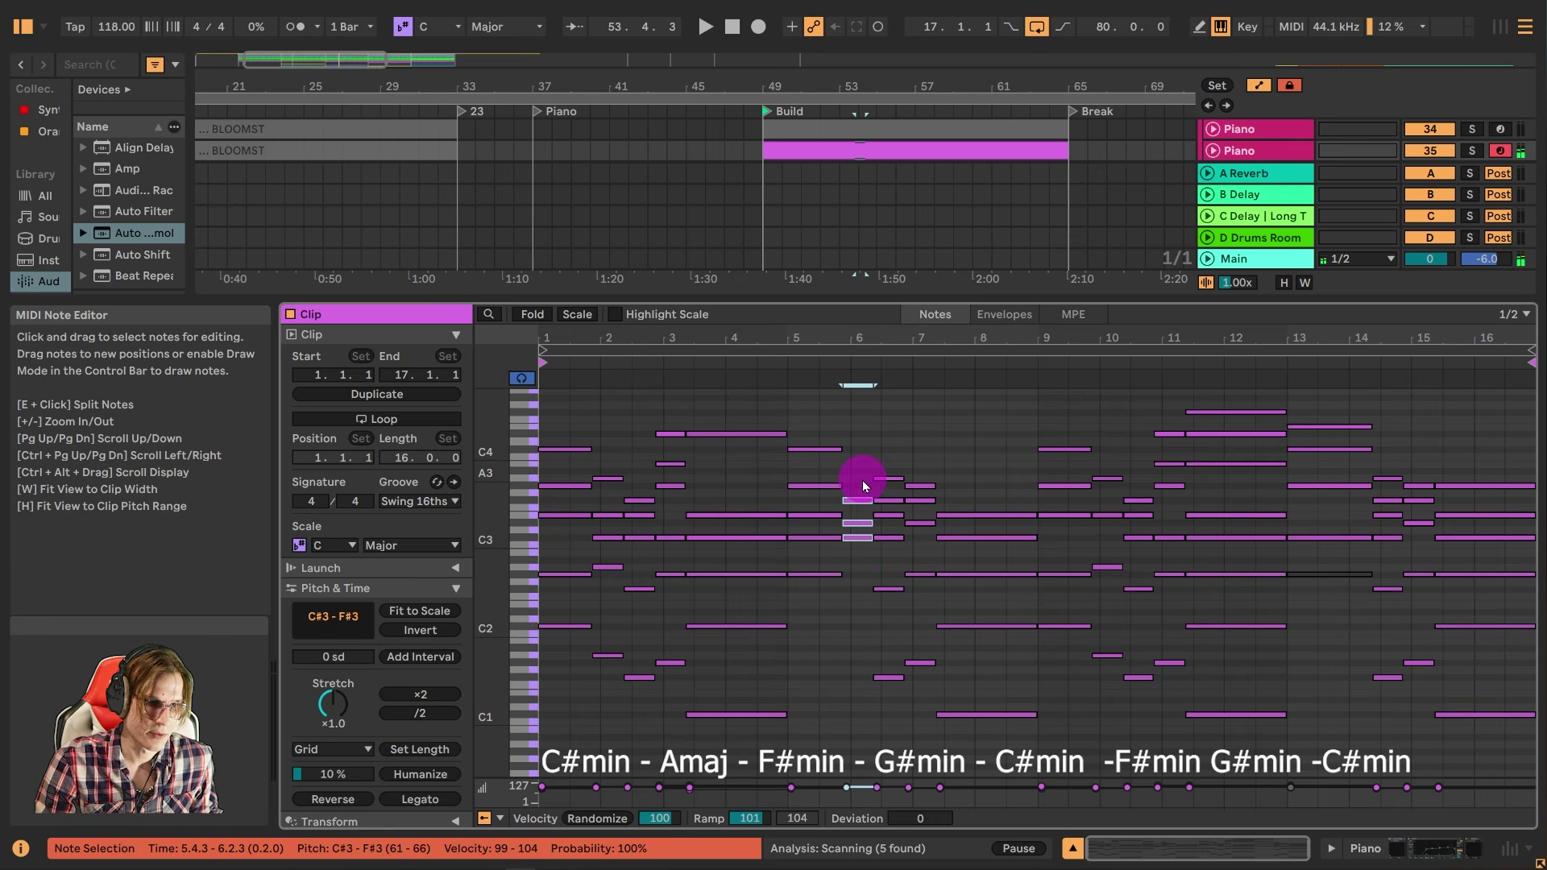
pyautogui.click(833, 366)
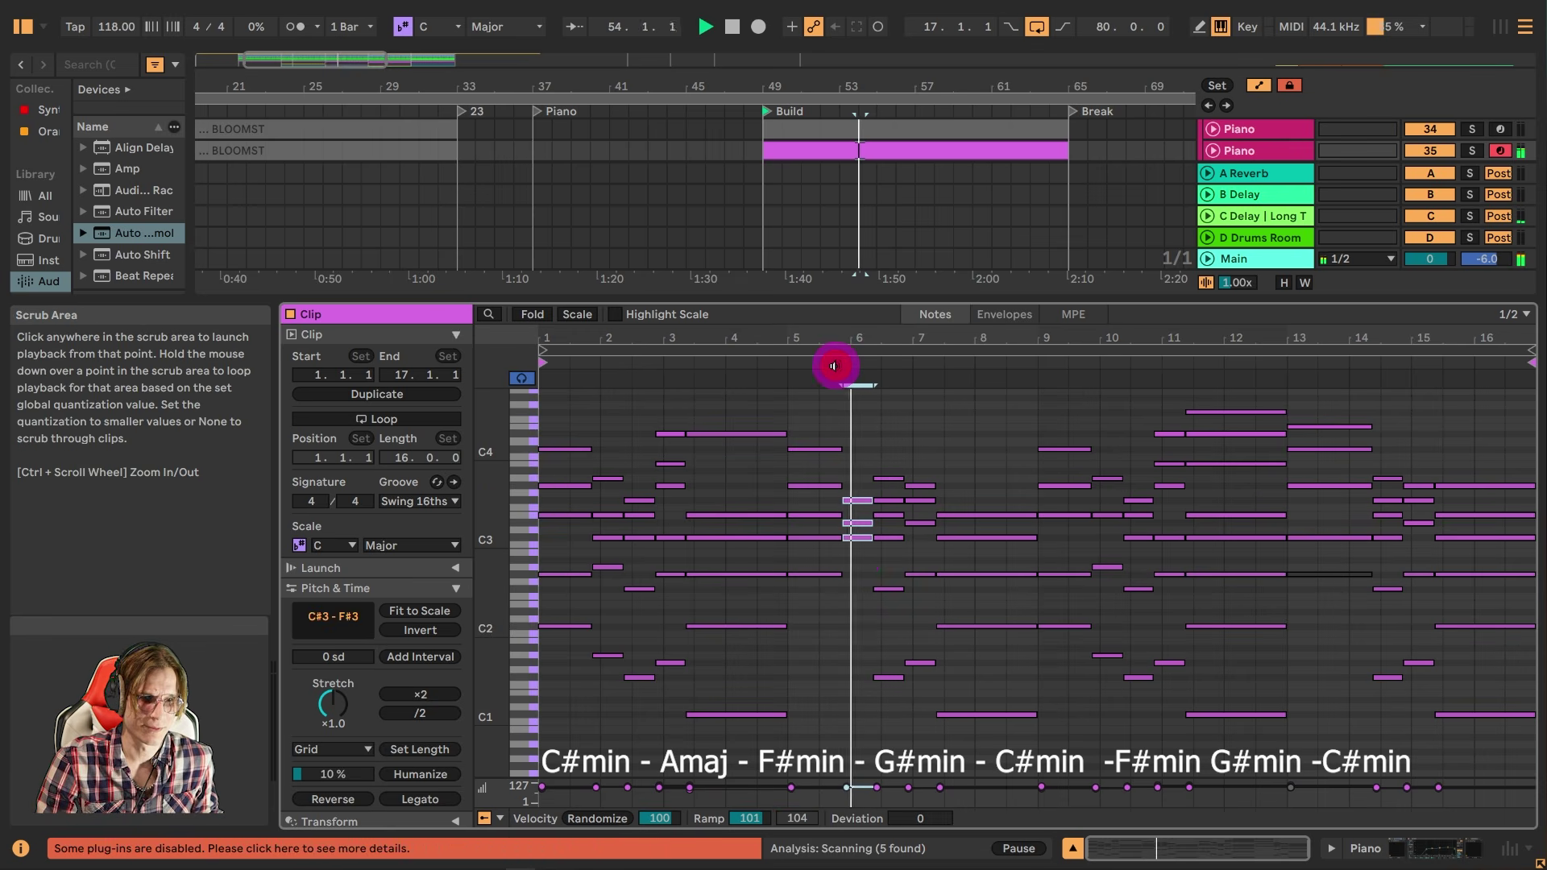
pyautogui.press('space')
pyautogui.moveTo(859, 564); pyautogui.dragTo(854, 465)
pyautogui.click(858, 520)
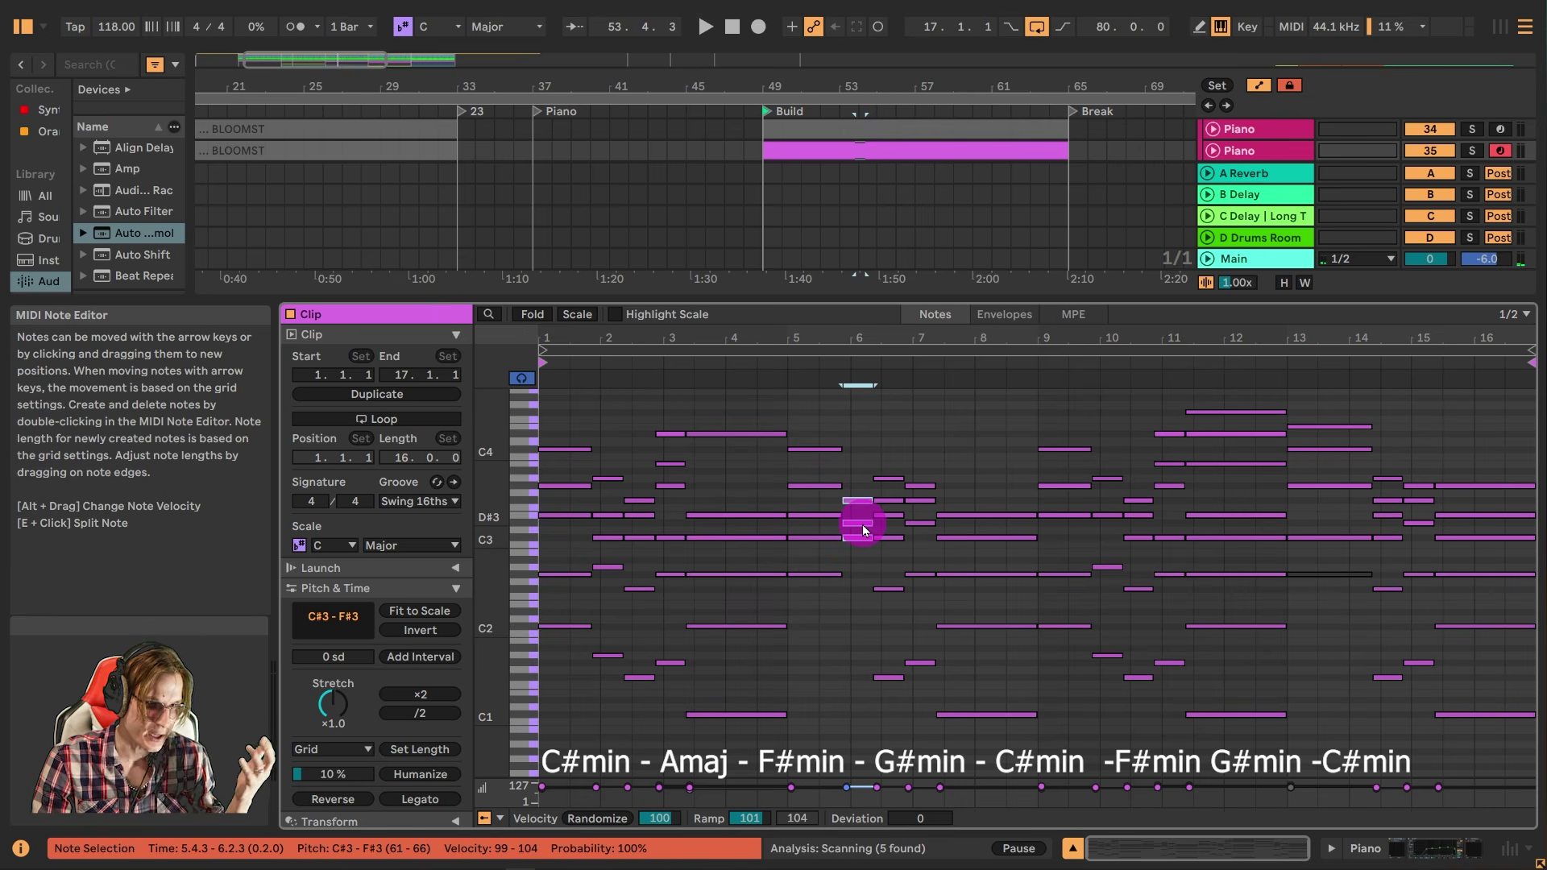
# - Examine the long chord from bar 3 to bar 5, comparing its D#4 top note and C#1 bass note with the full voicing
pyautogui.click(744, 493)
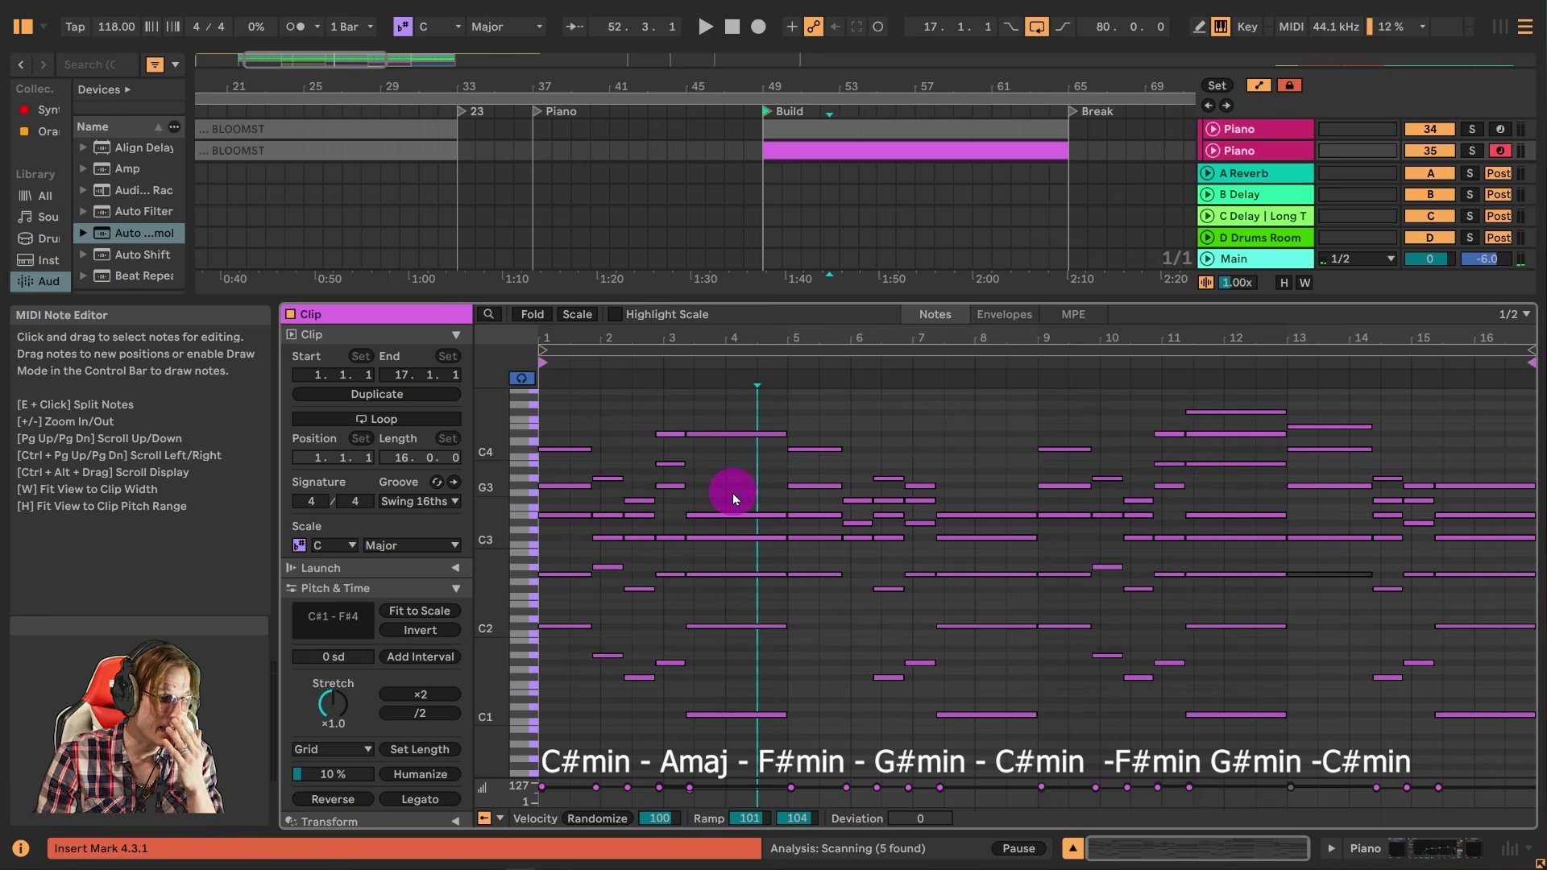
pyautogui.click(741, 433)
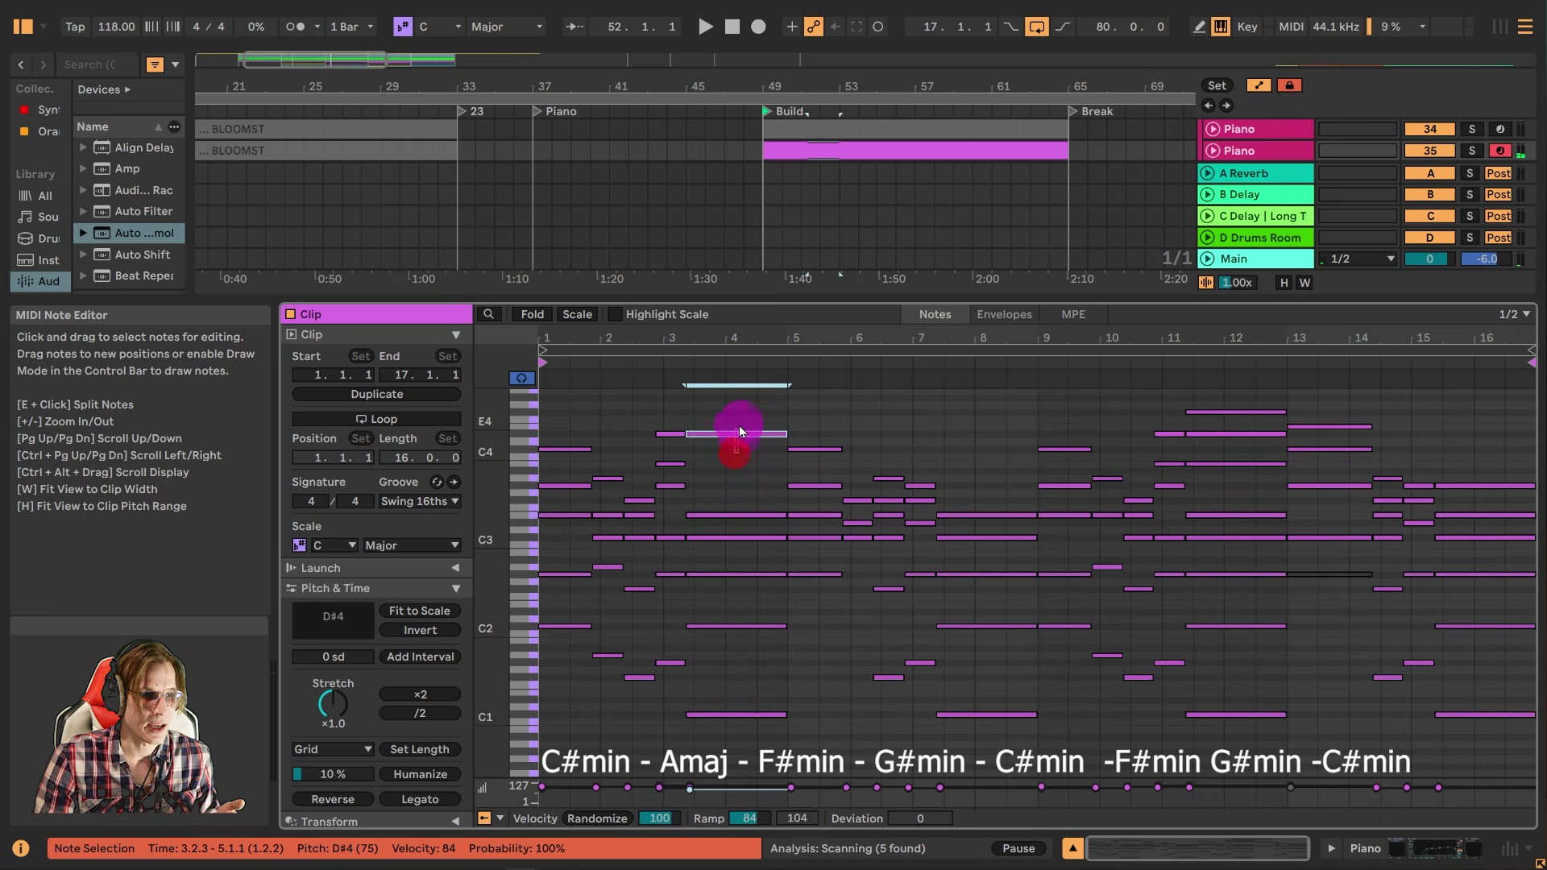
pyautogui.click(521, 717)
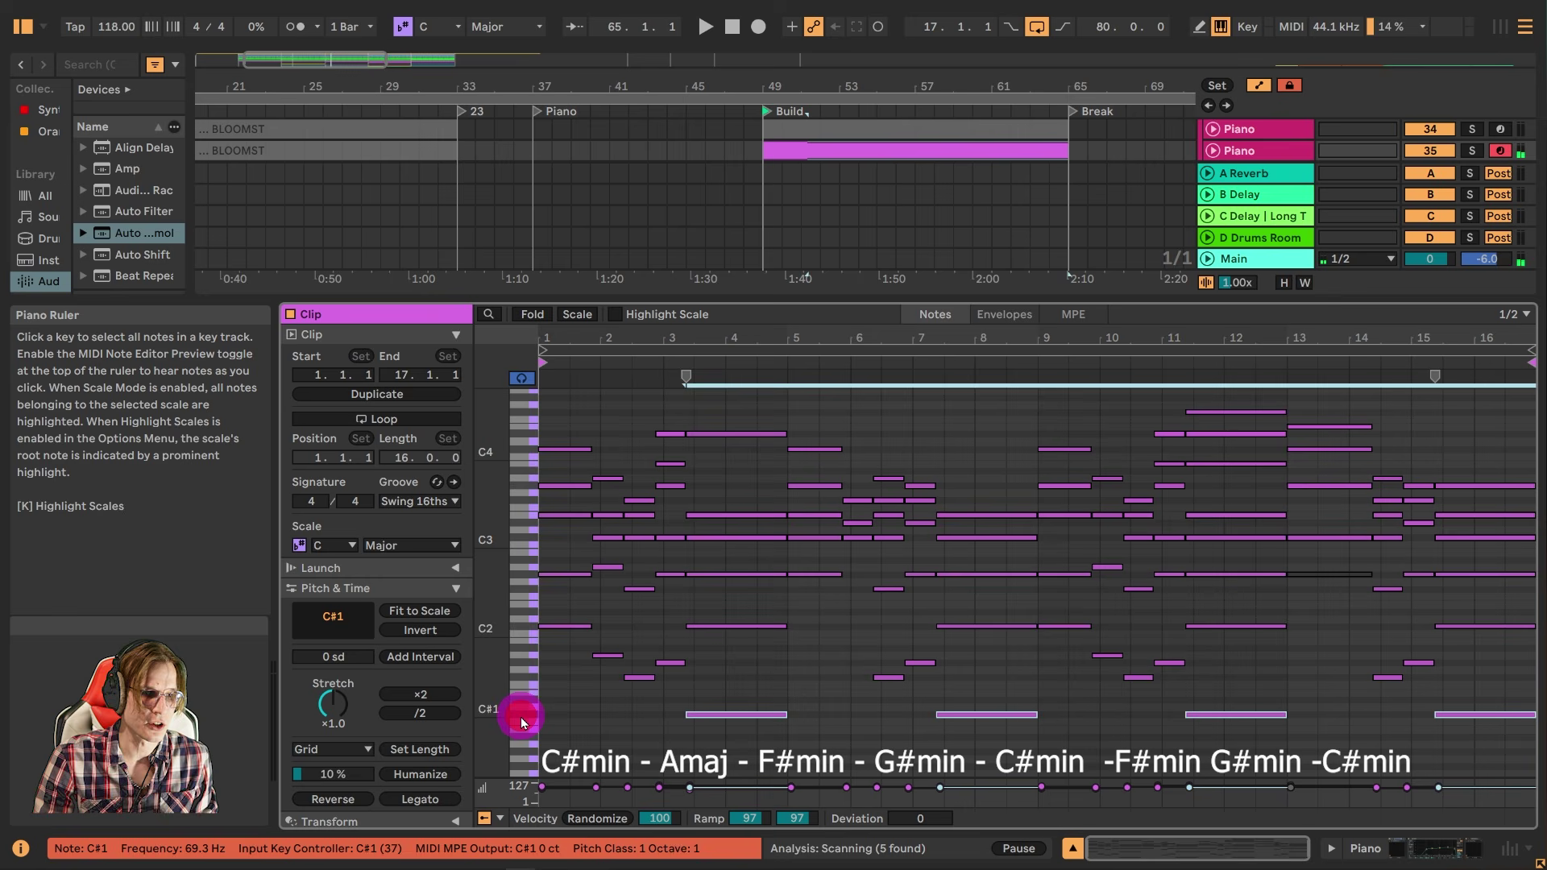
pyautogui.click(525, 435)
pyautogui.moveTo(742, 705); pyautogui.dragTo(733, 490)
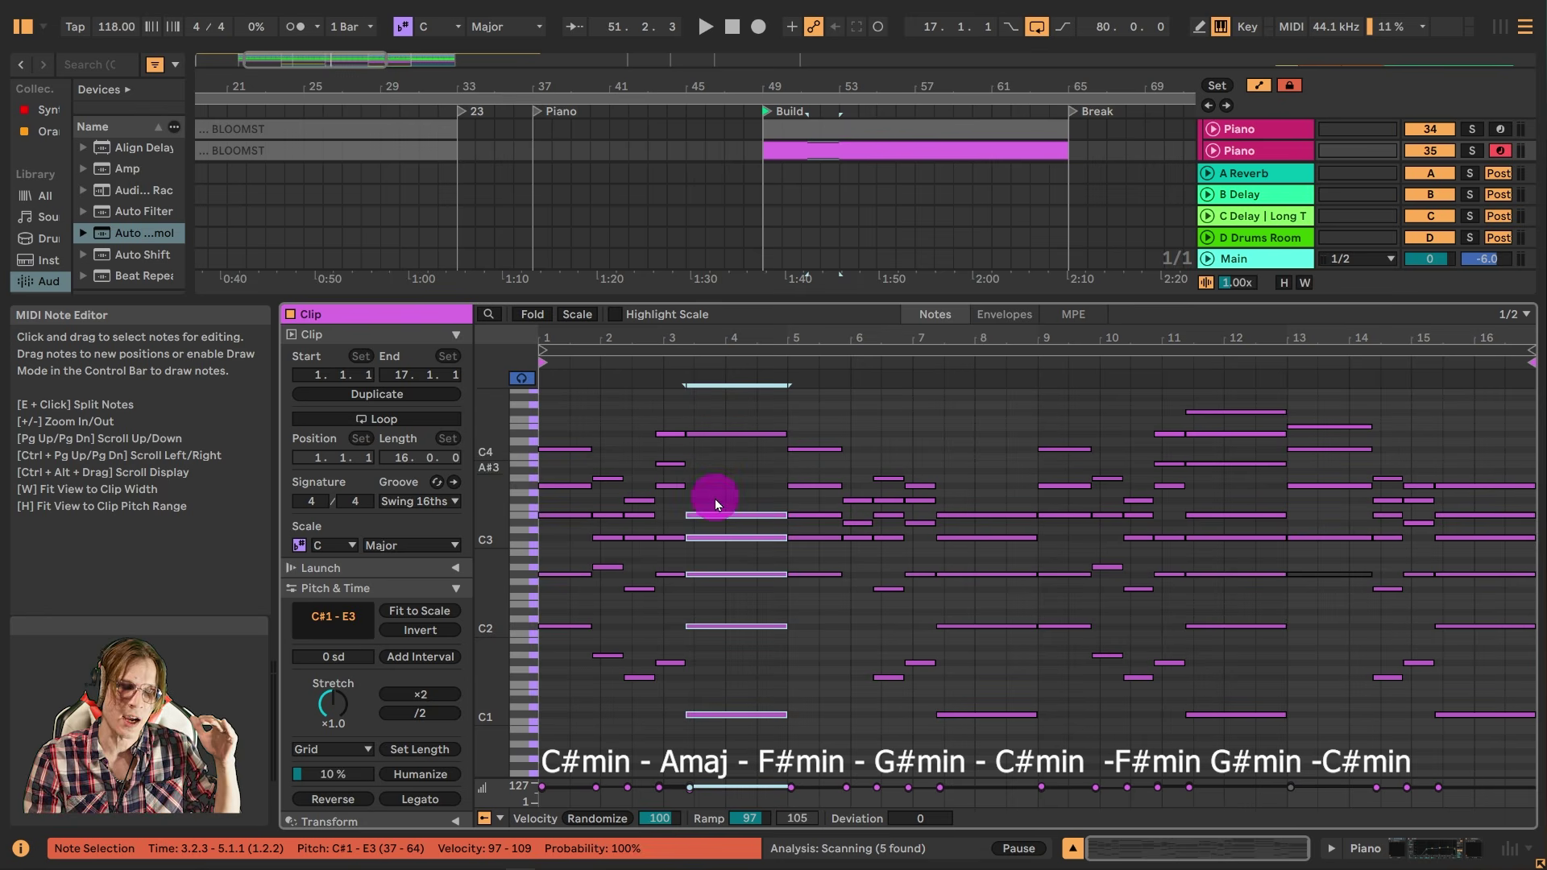
pyautogui.moveTo(724, 736); pyautogui.dragTo(732, 407)
pyautogui.click(727, 435)
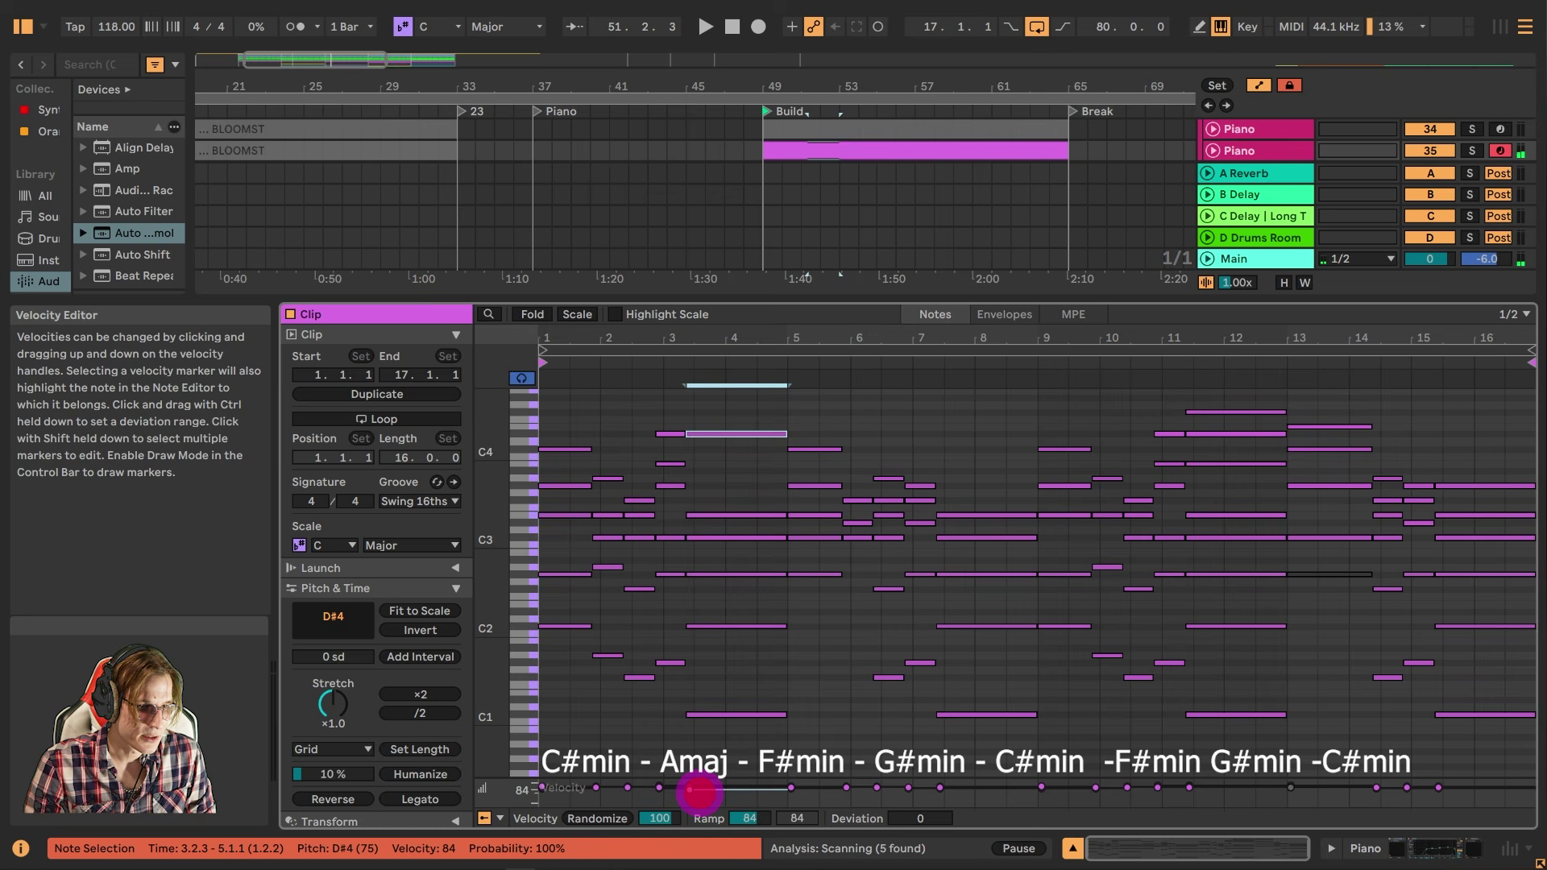
pyautogui.click(719, 754)
pyautogui.moveTo(720, 753); pyautogui.dragTo(732, 374)
# - Highlight the next three chords one by one, from the middle of bar 6 to the start of bar 9
pyautogui.click(880, 431)
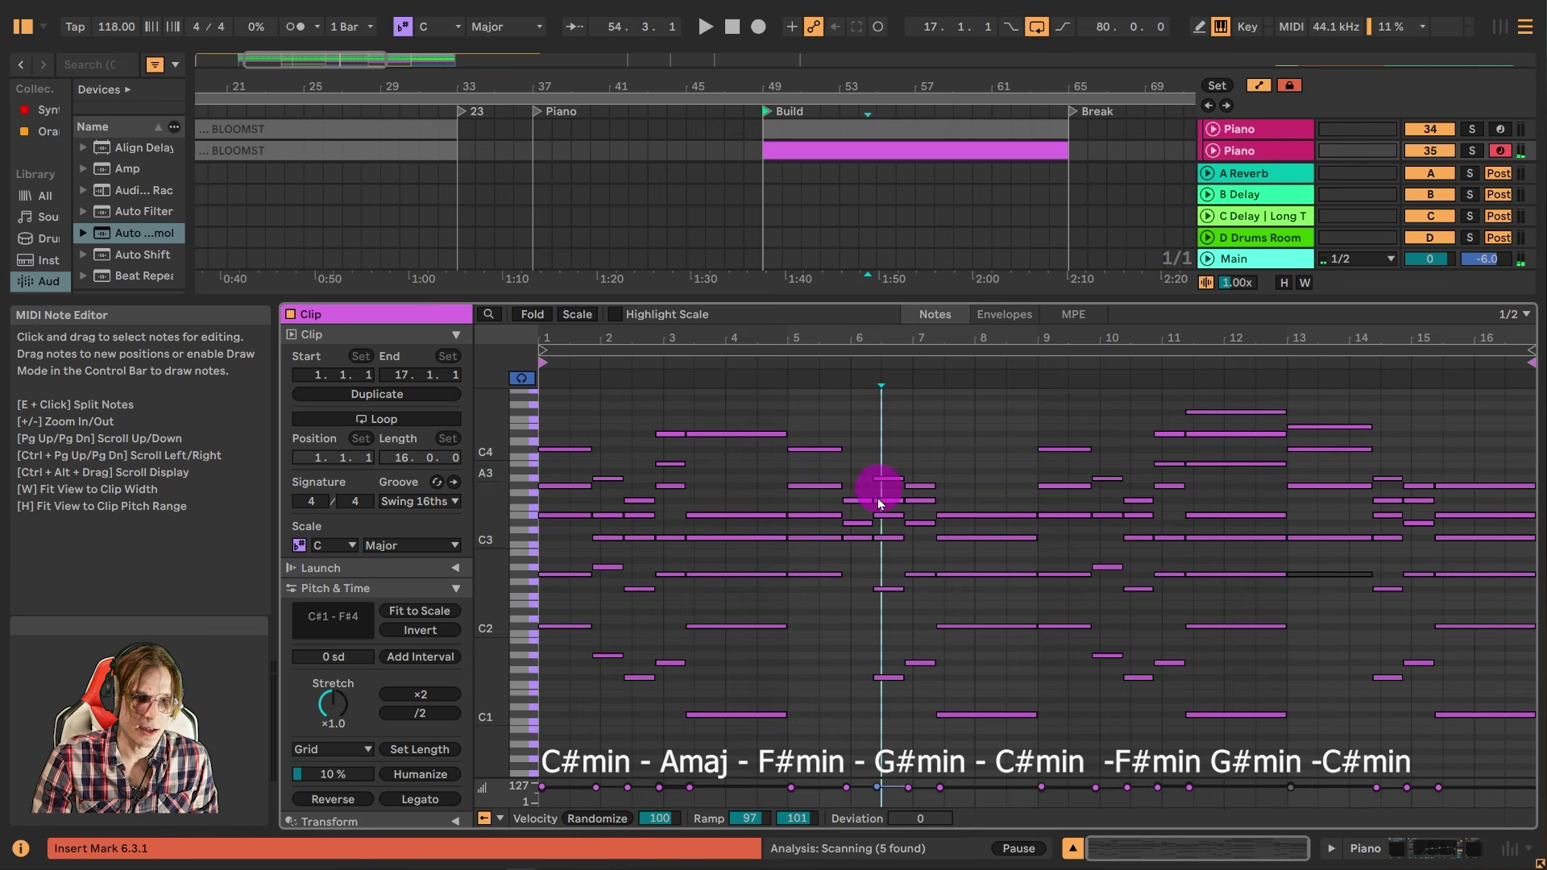
pyautogui.moveTo(887, 690); pyautogui.dragTo(883, 399)
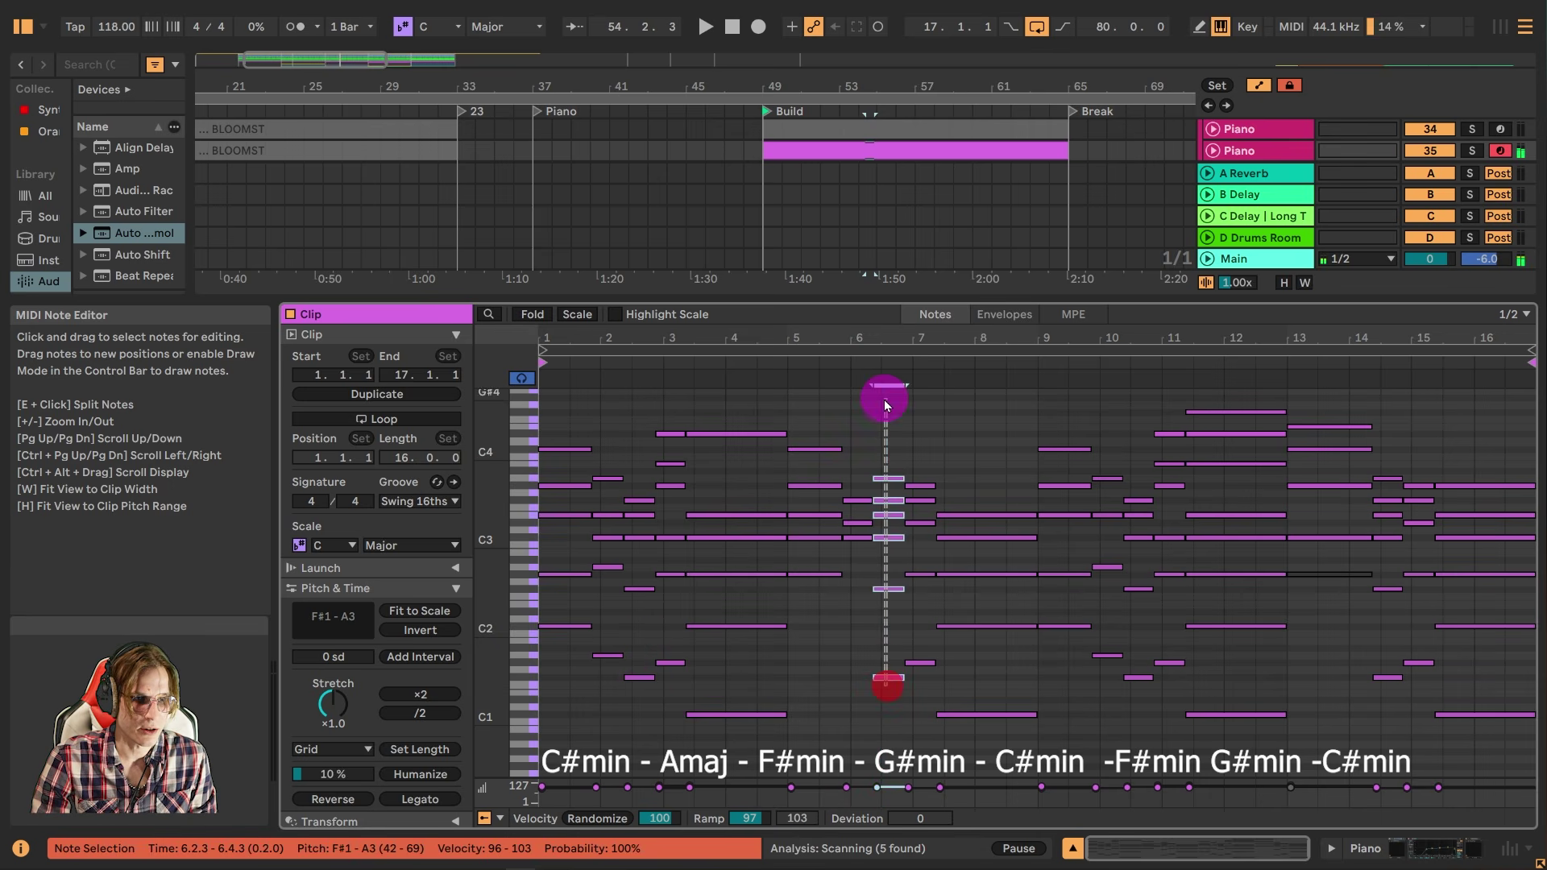
pyautogui.moveTo(923, 692); pyautogui.dragTo(921, 442)
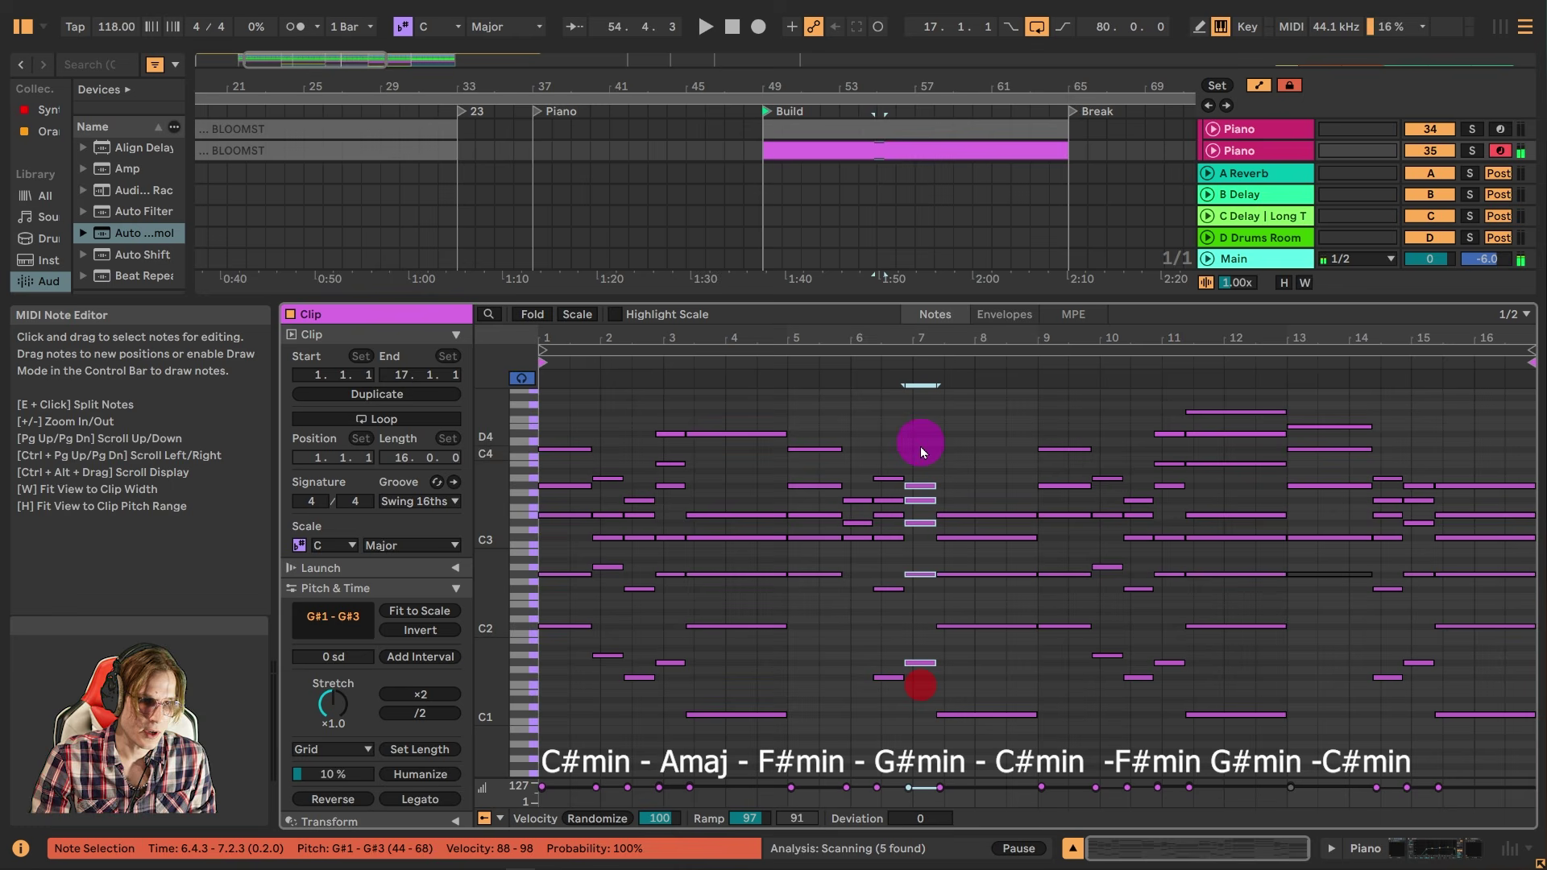
pyautogui.moveTo(976, 745); pyautogui.dragTo(989, 486)
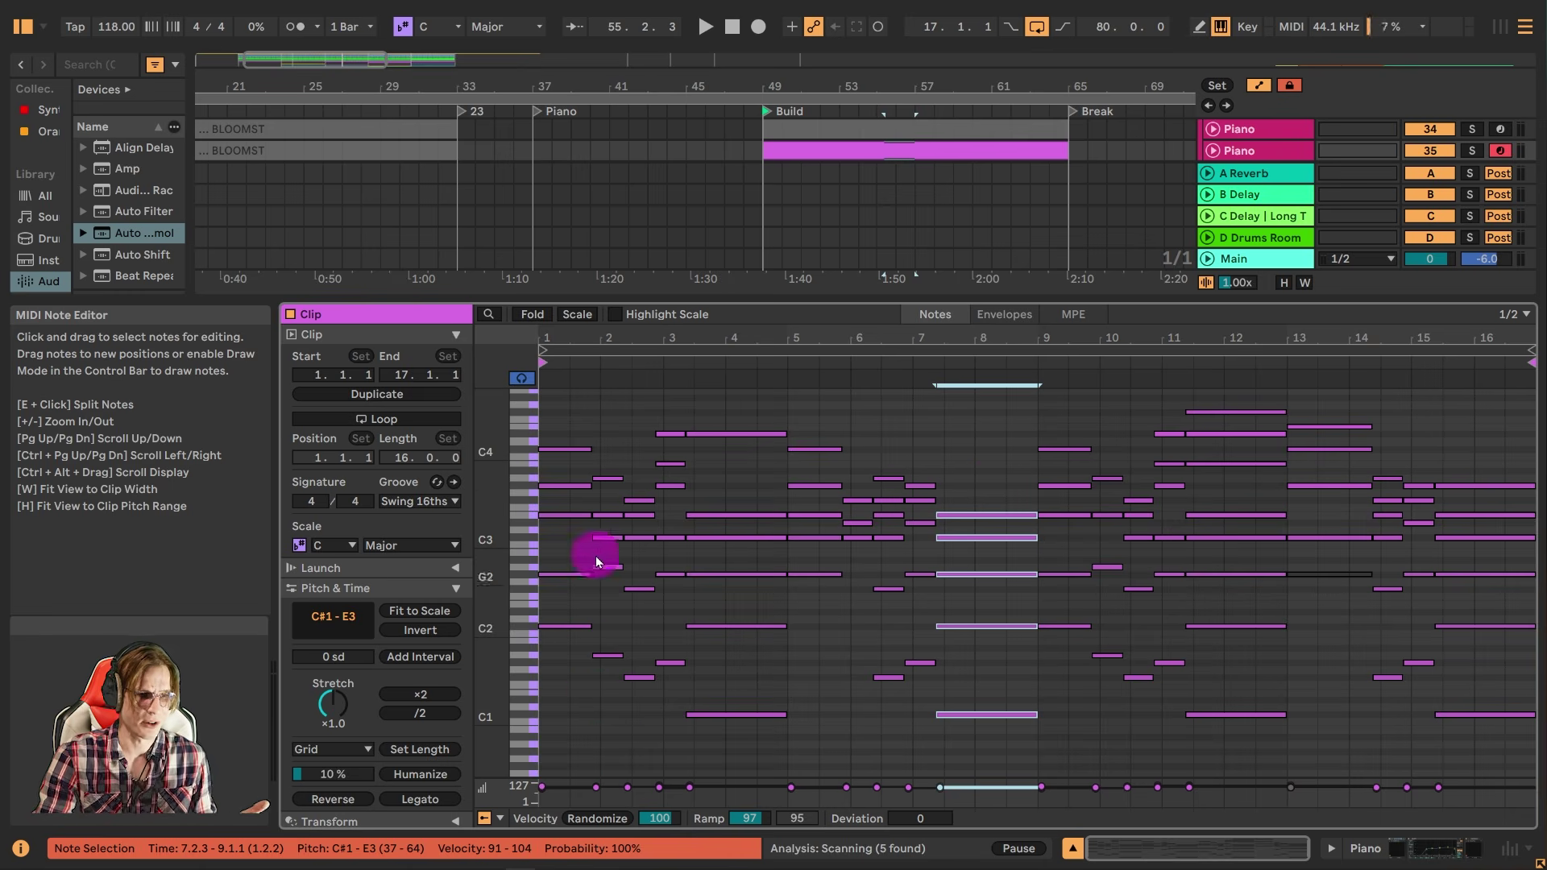
# - Play the Build clip from bar 1 and examine the chord rhythm up close before fitting the whole clip in view
pyautogui.click(550, 380)
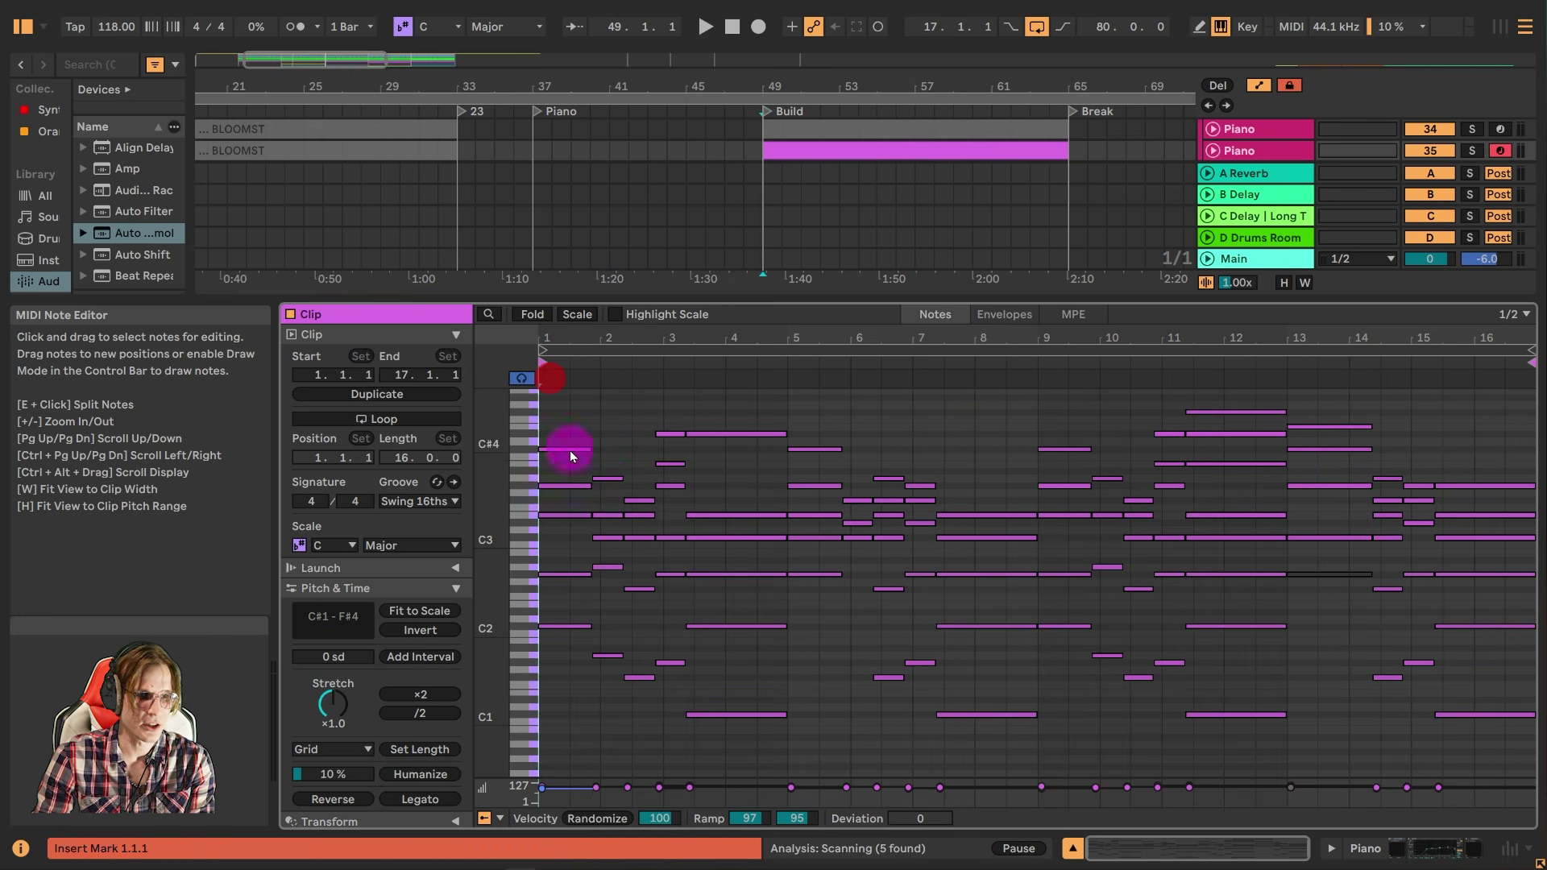
pyautogui.press('space')
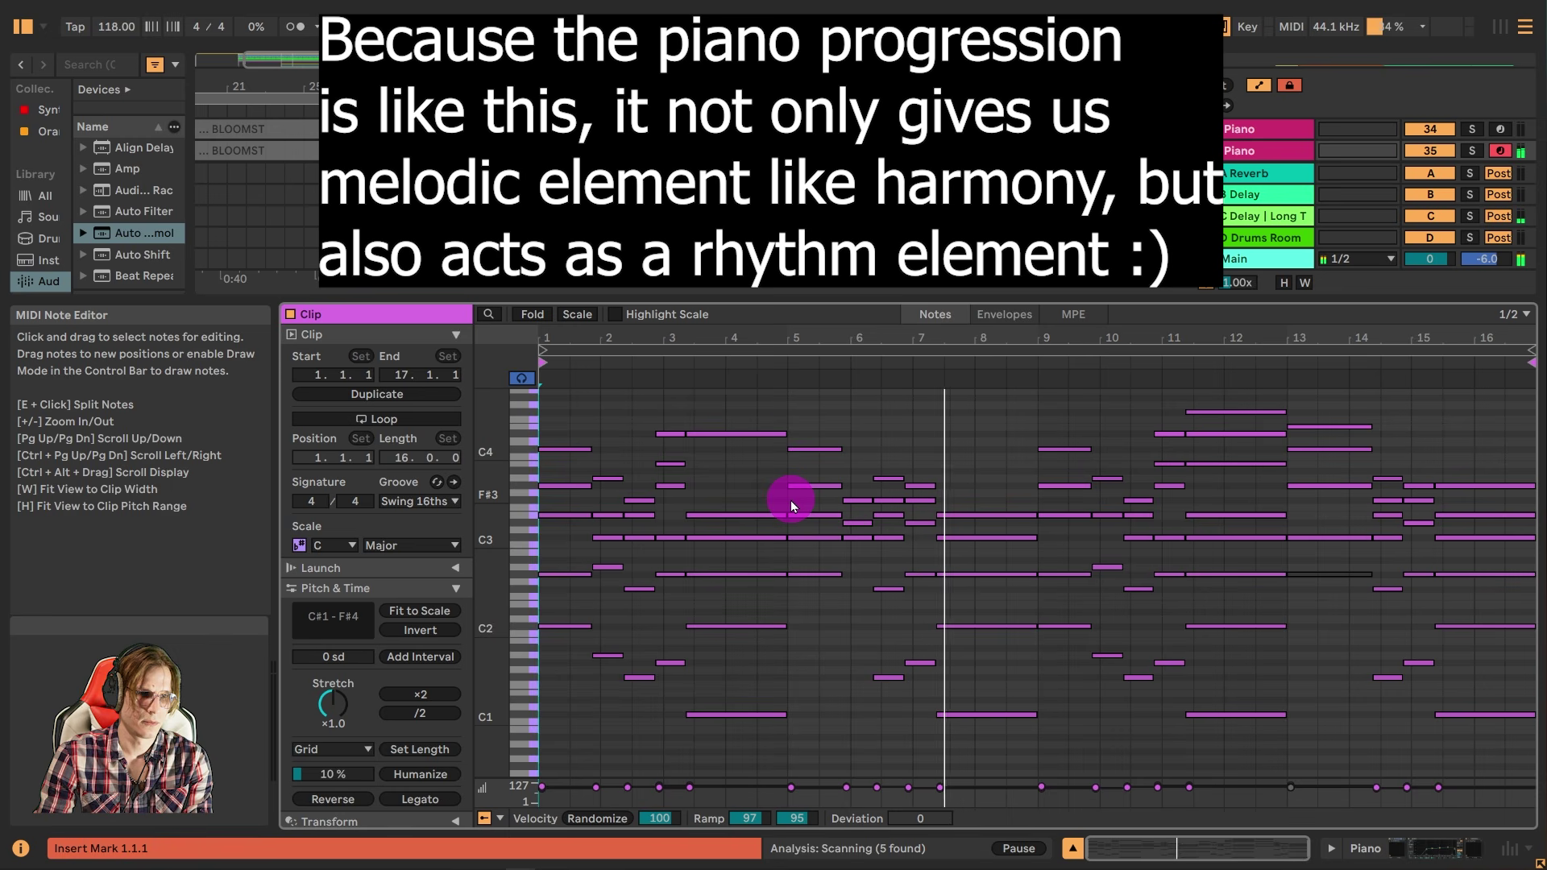
pyautogui.moveTo(814, 335); pyautogui.dragTo(945, 511)
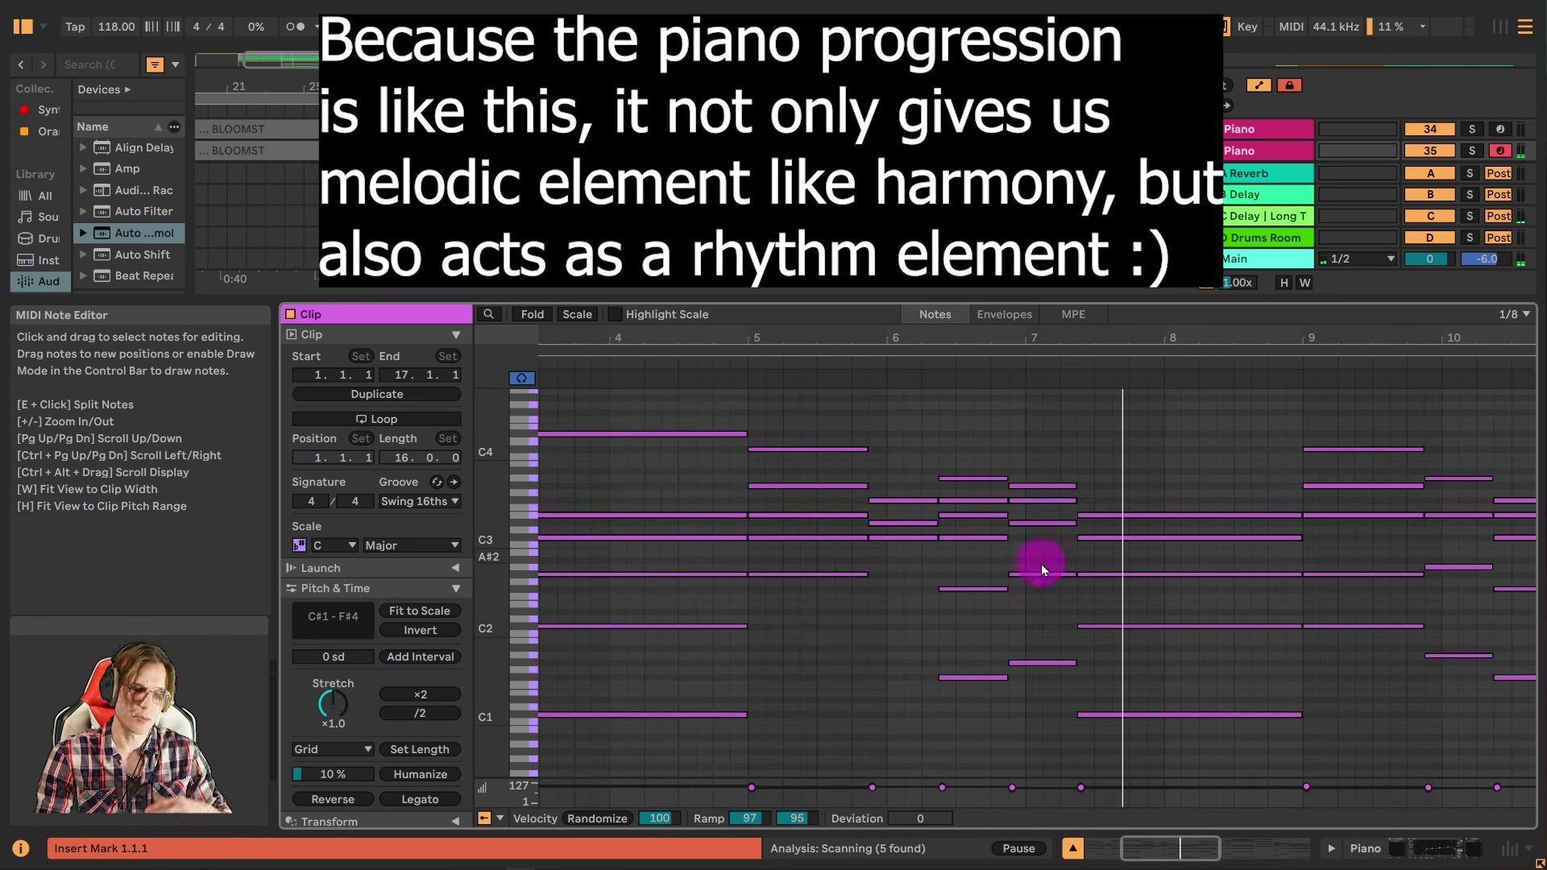
pyautogui.moveTo(850, 336); pyautogui.dragTo(719, 608)
pyautogui.click(672, 568)
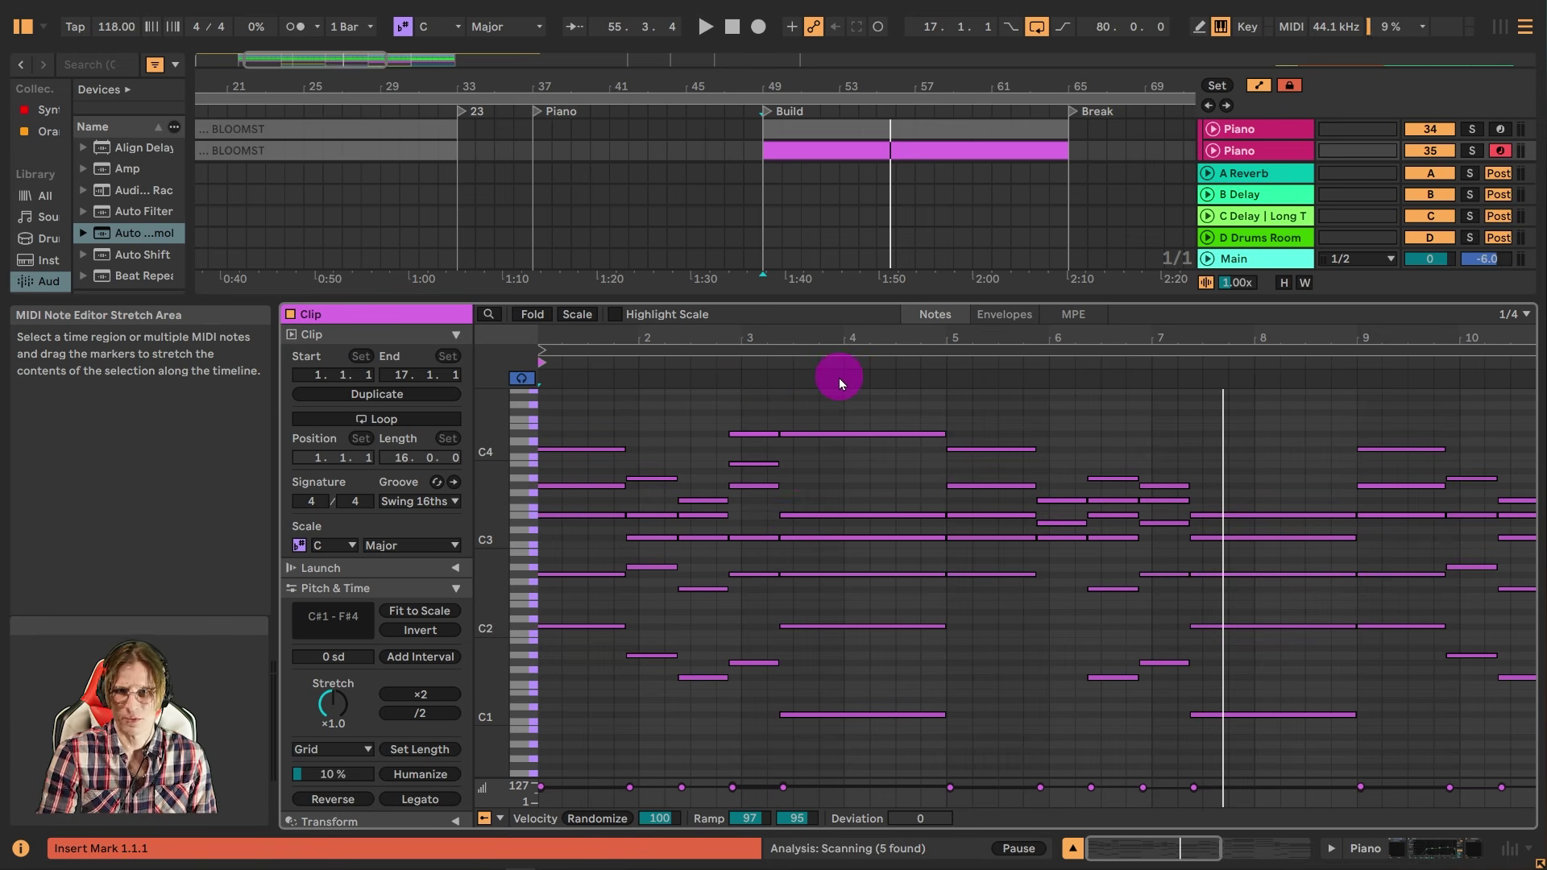
pyautogui.moveTo(834, 345); pyautogui.dragTo(833, 336)
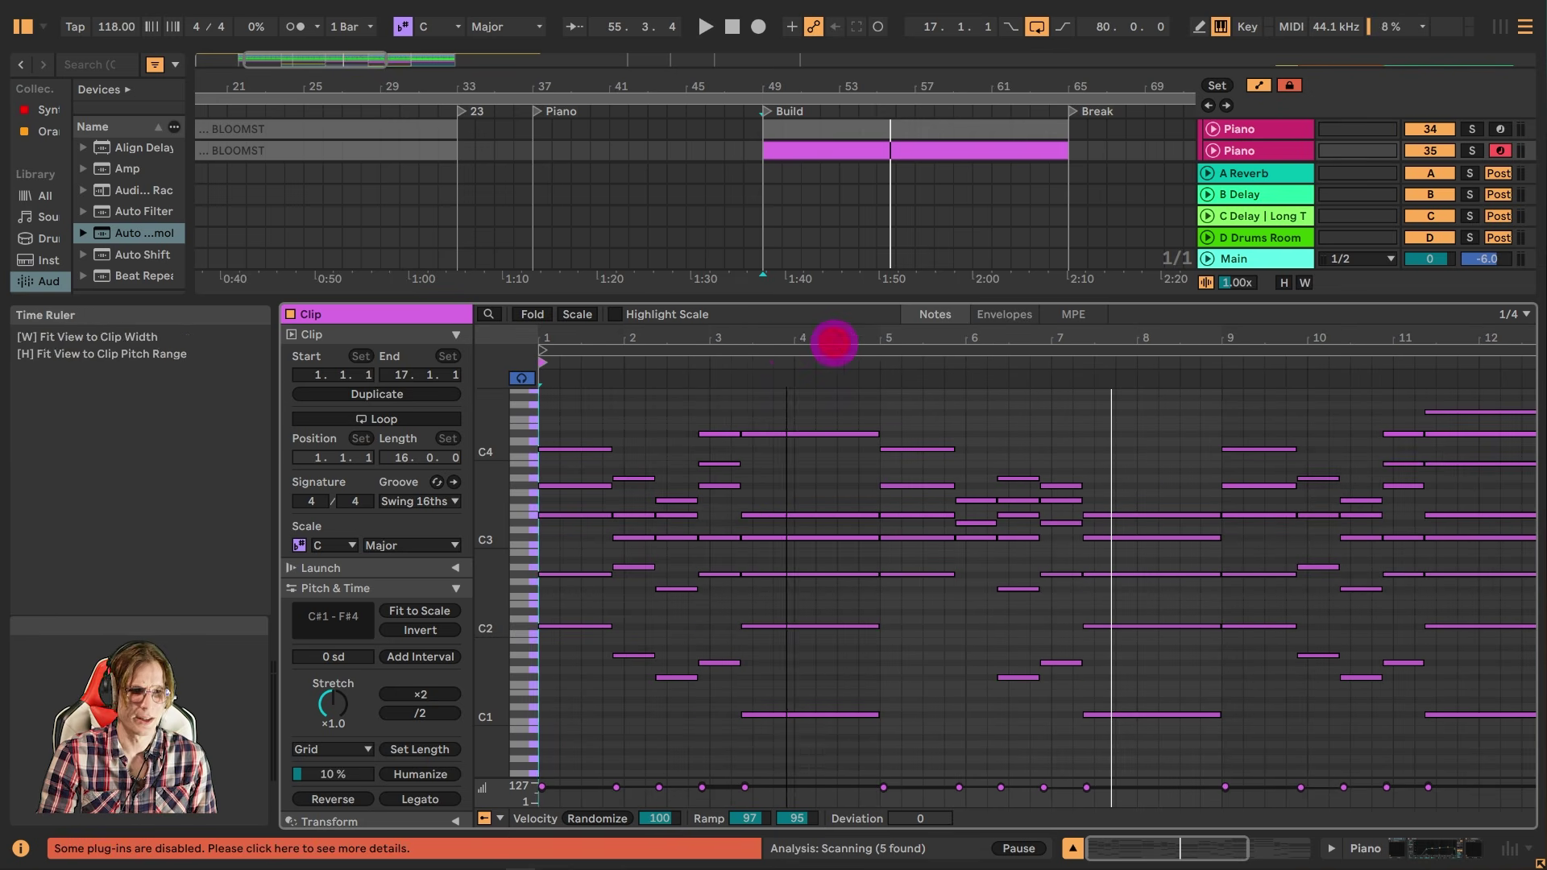
pyautogui.doubleClick(787, 342)
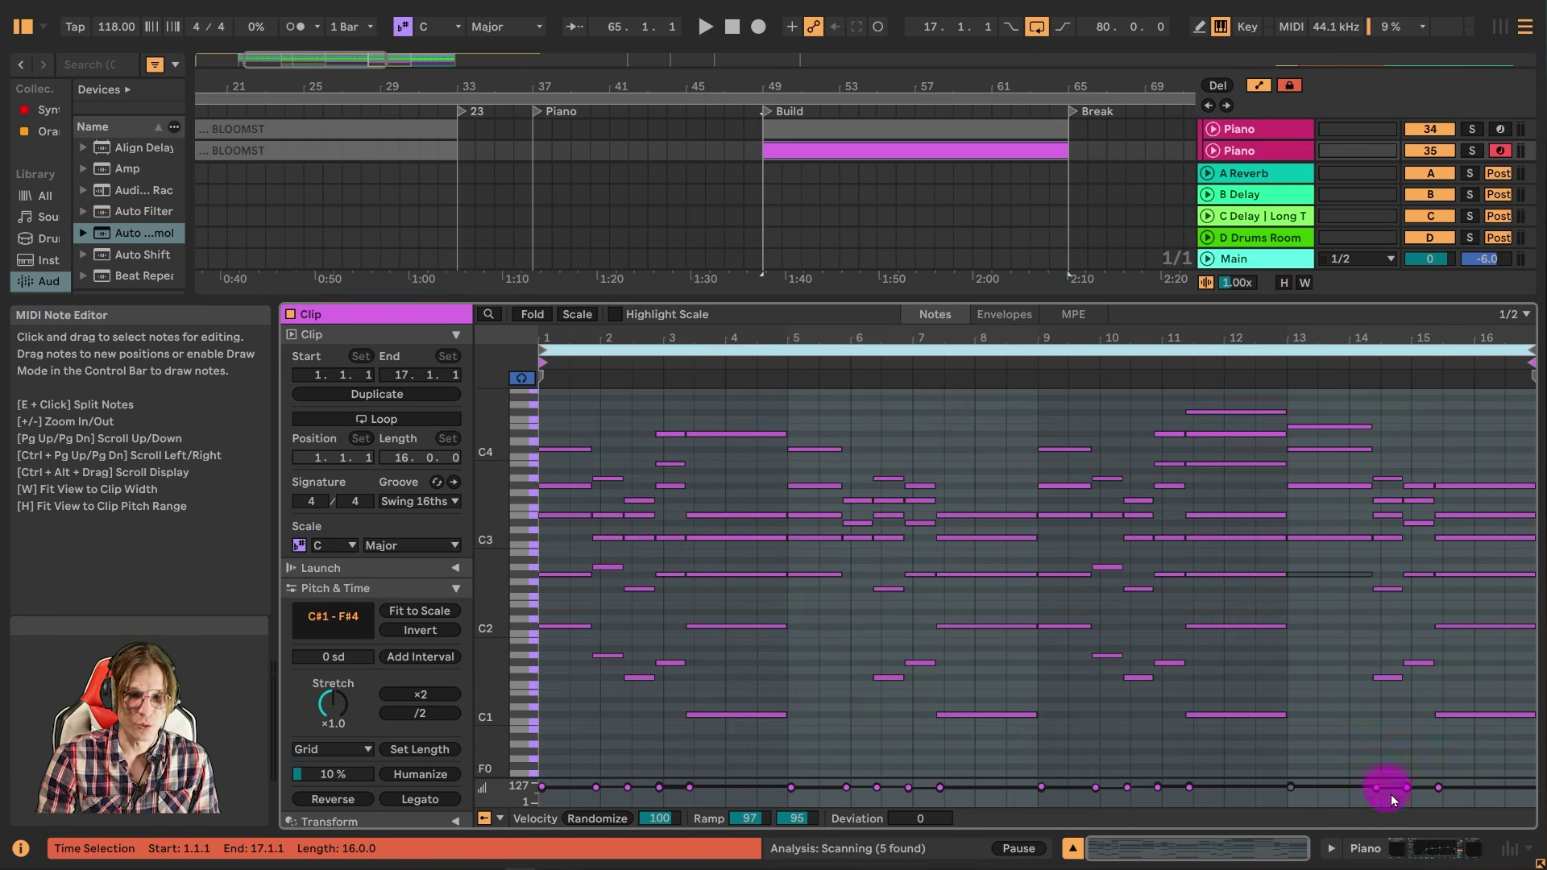
# - Return to the track's devices, show the whole arrangement and select the red BLOOMST clip in the Break section
pyautogui.click(1434, 848)
pyautogui.moveTo(1027, 80); pyautogui.dragTo(691, 87)
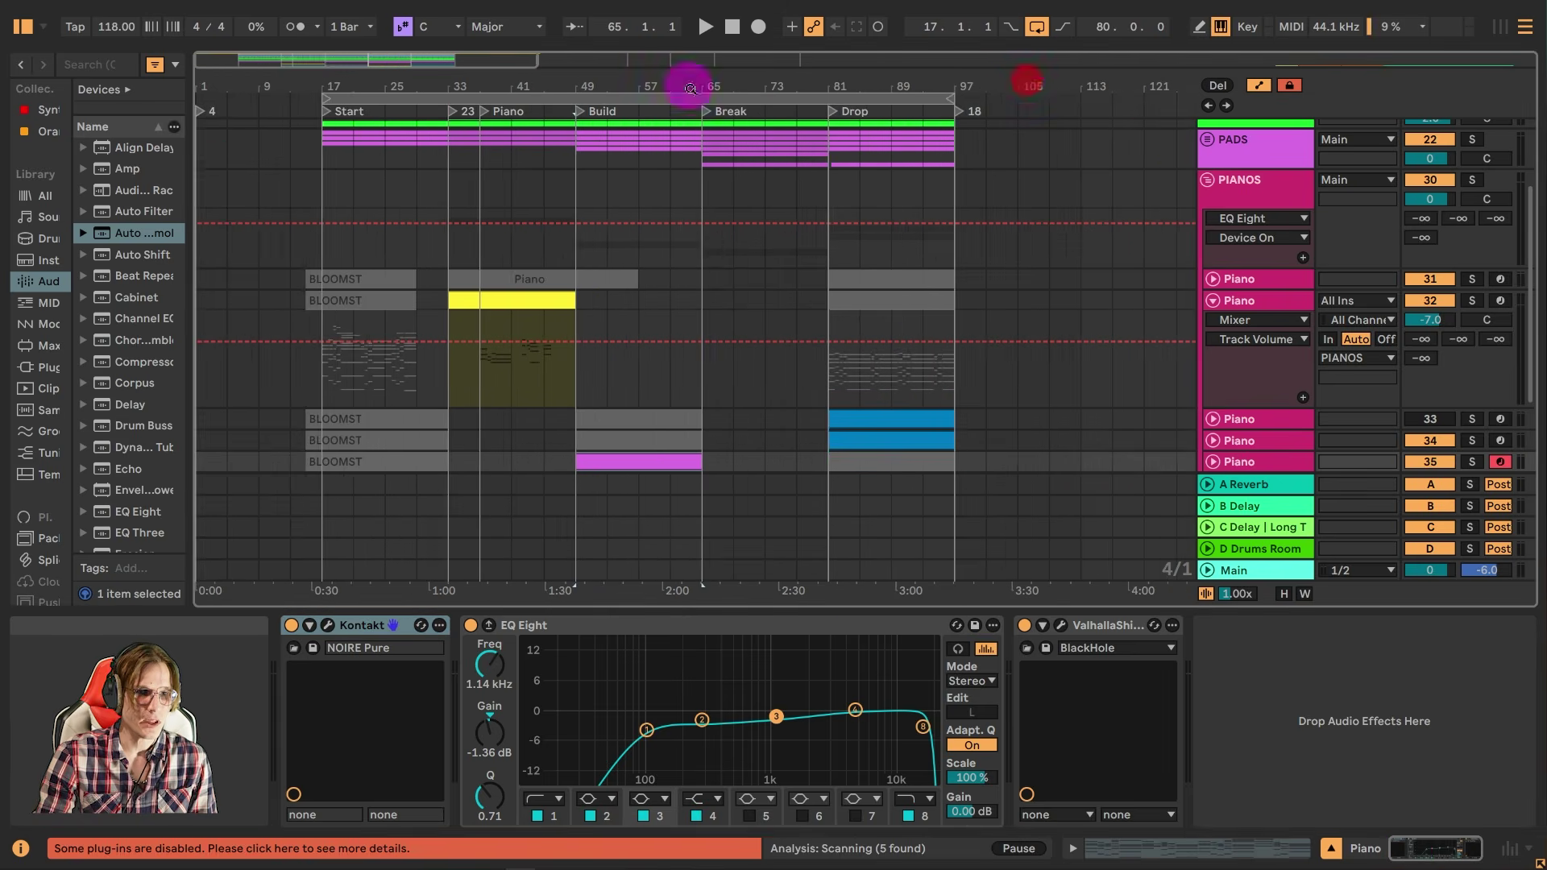
pyautogui.scroll(-3, 820, 323)
pyautogui.click(753, 411)
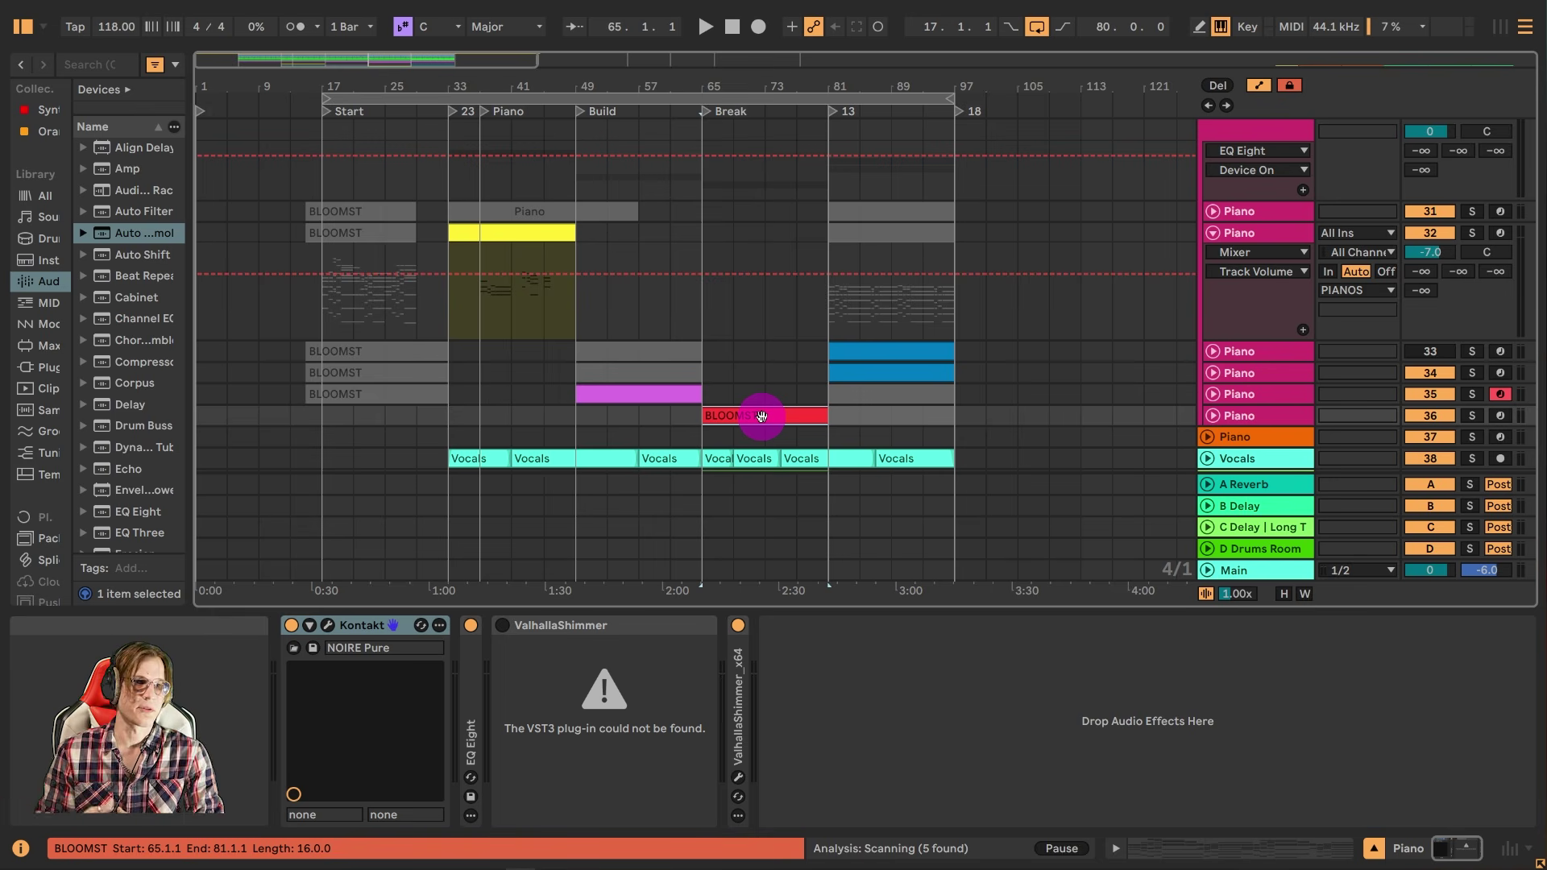
# - Open the red BLOOMST clip's notes in an enlarged editor and play Piano track 36 soloed from the Break locator
pyautogui.doubleClick(761, 417)
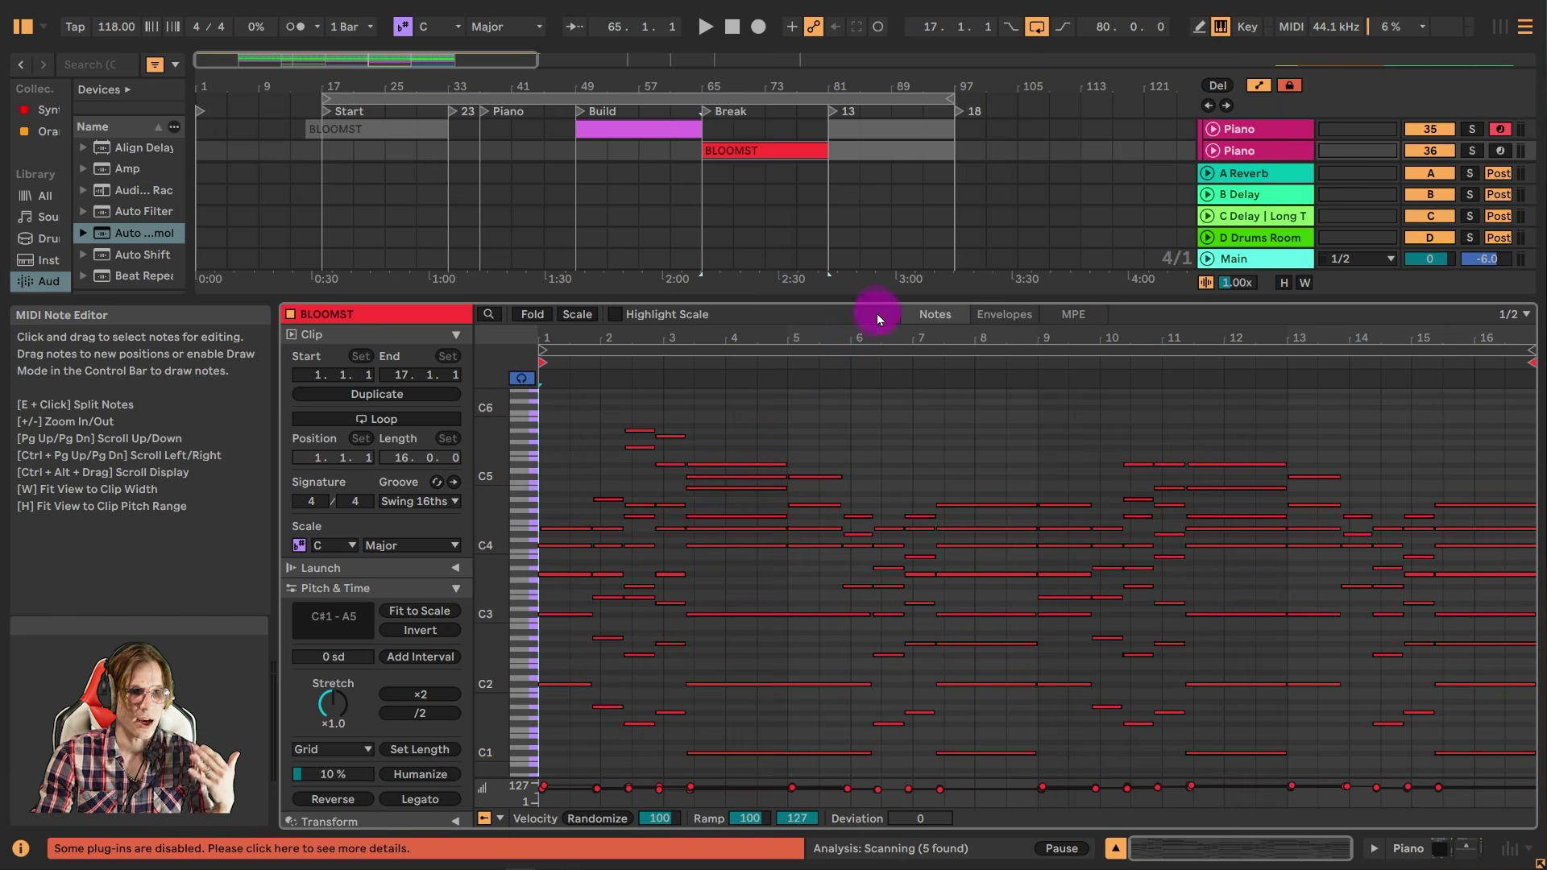
pyautogui.moveTo(881, 303); pyautogui.dragTo(887, 269)
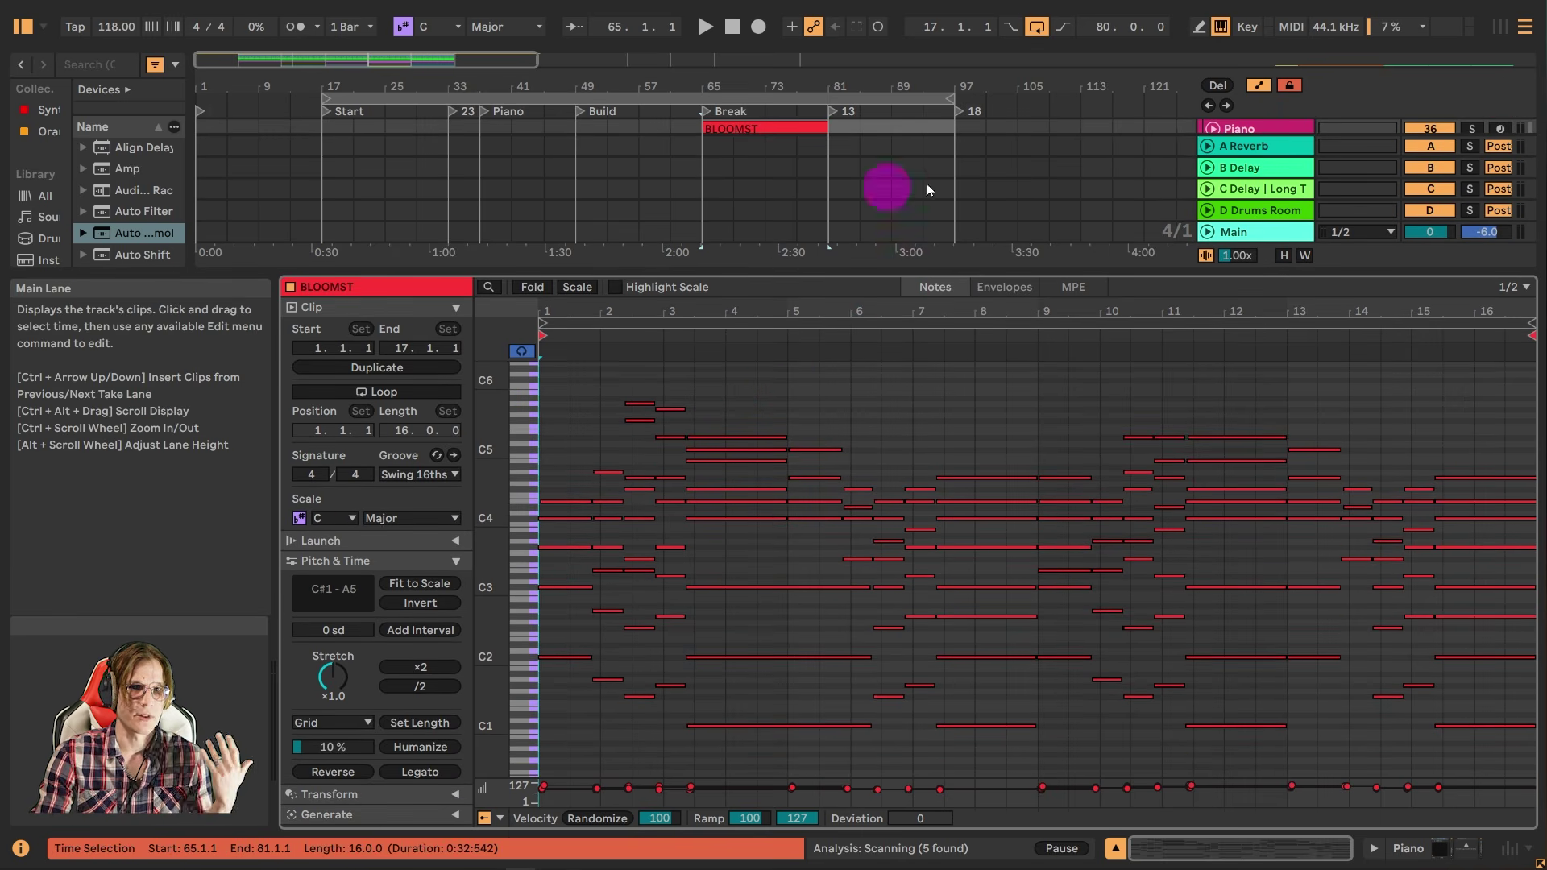
pyautogui.click(1434, 128)
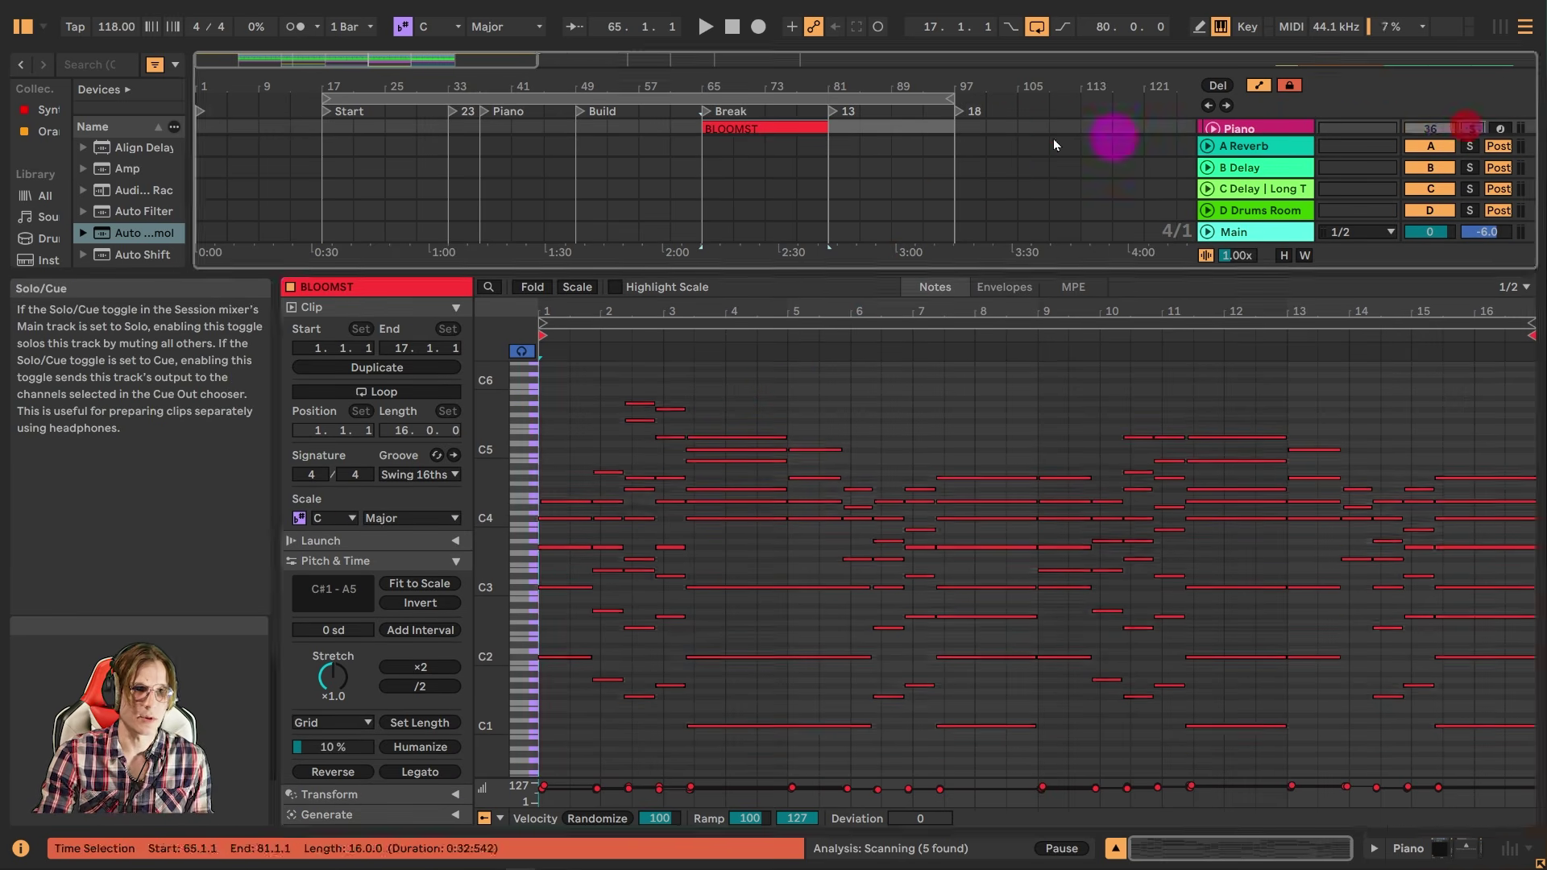
pyautogui.doubleClick(706, 117)
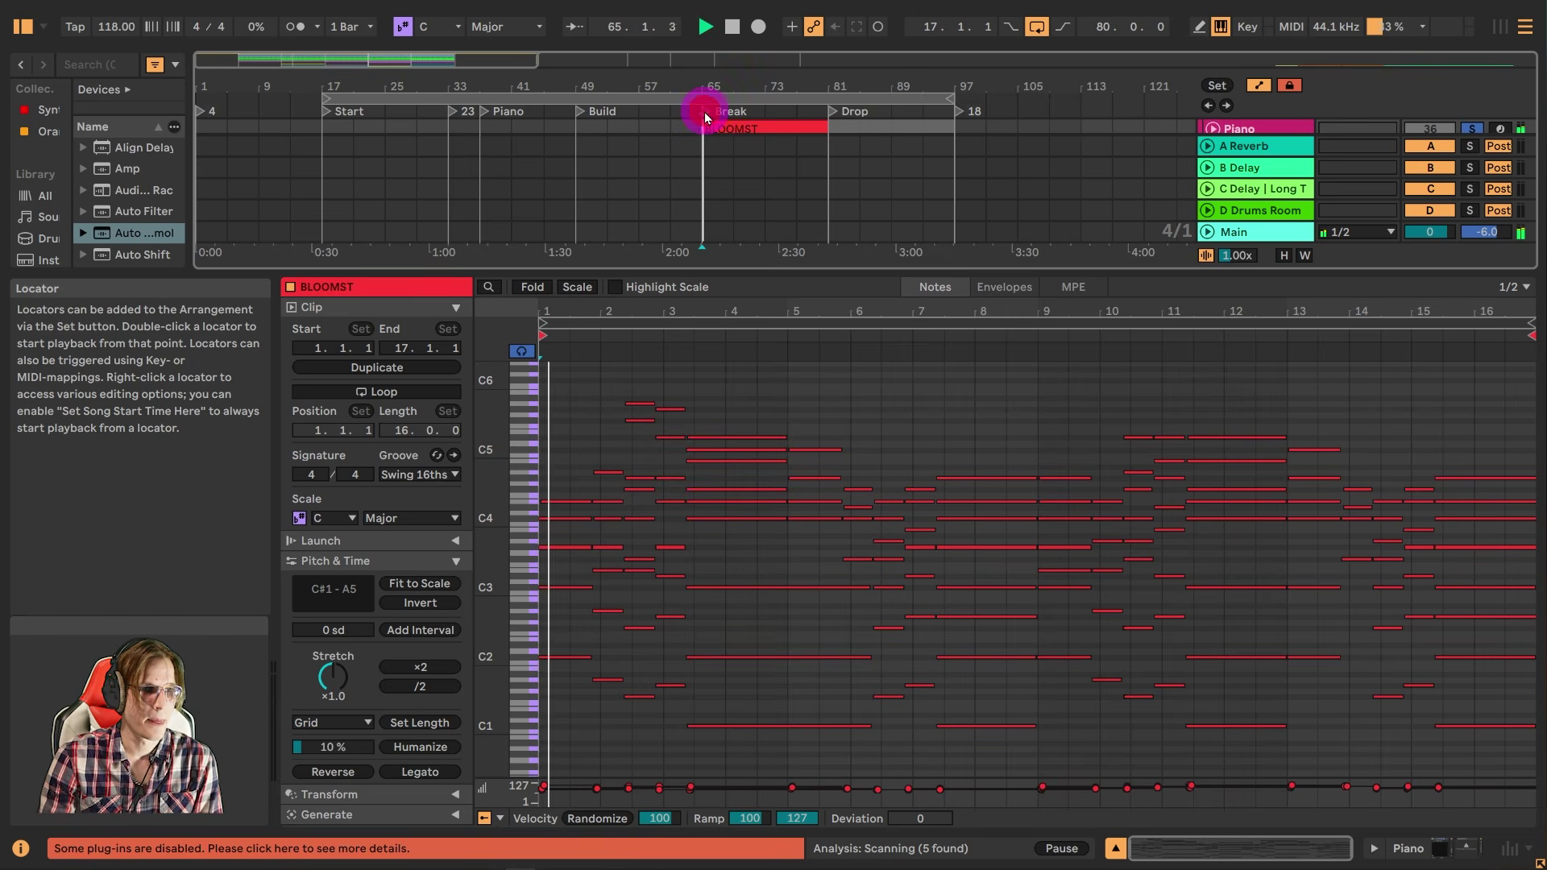
# - Stop playback and highlight the high notes at the end of bar 2 and the upper chord notes spanning bars 3 to 5
pyautogui.click(797, 451)
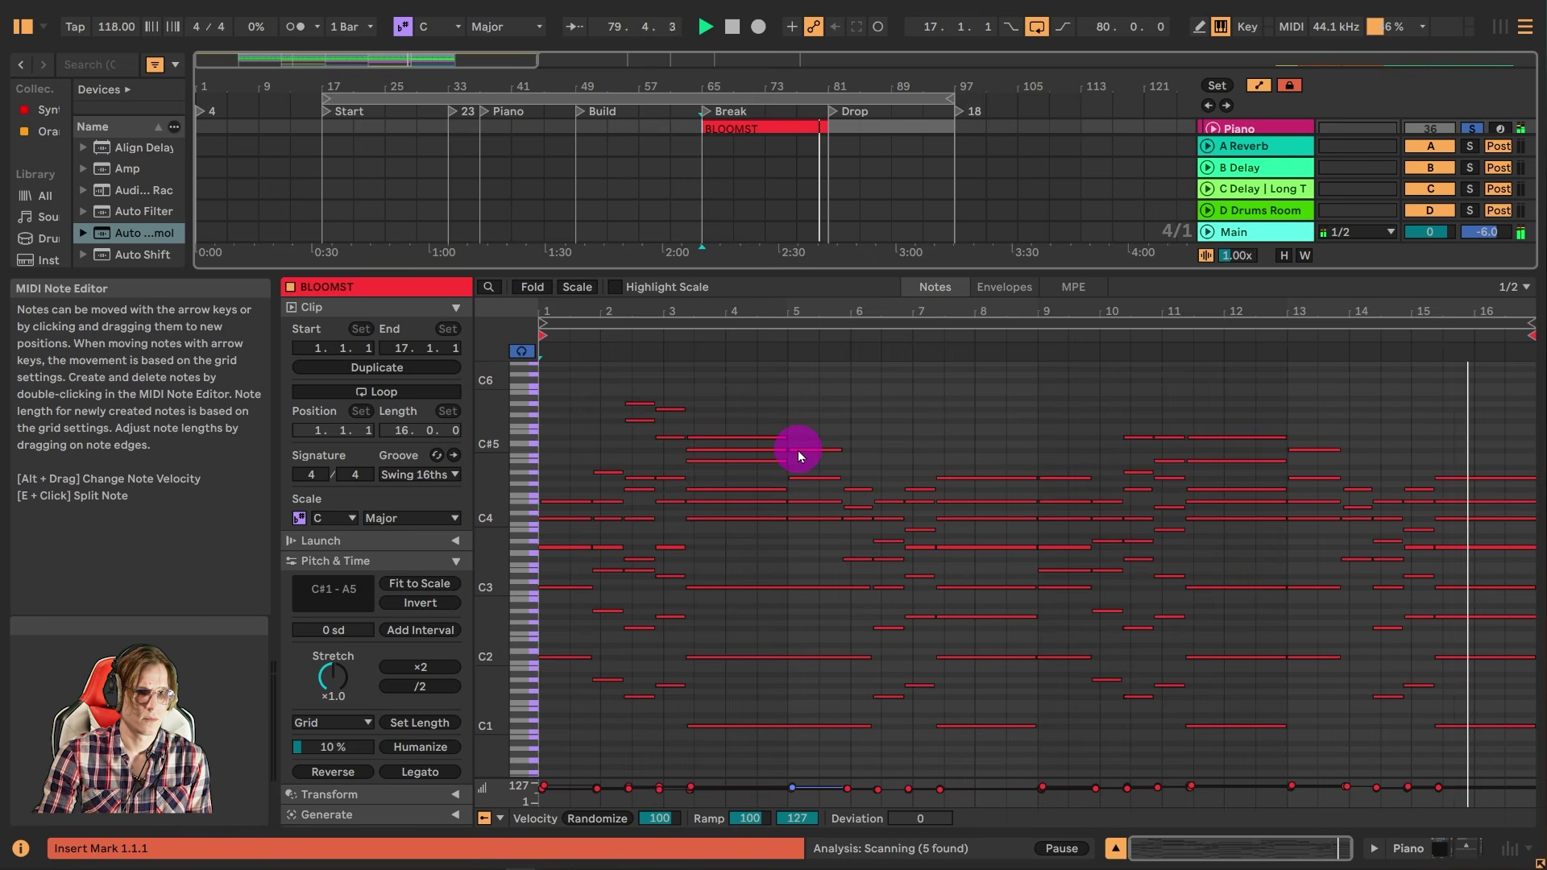
pyautogui.click(876, 414)
pyautogui.press('space')
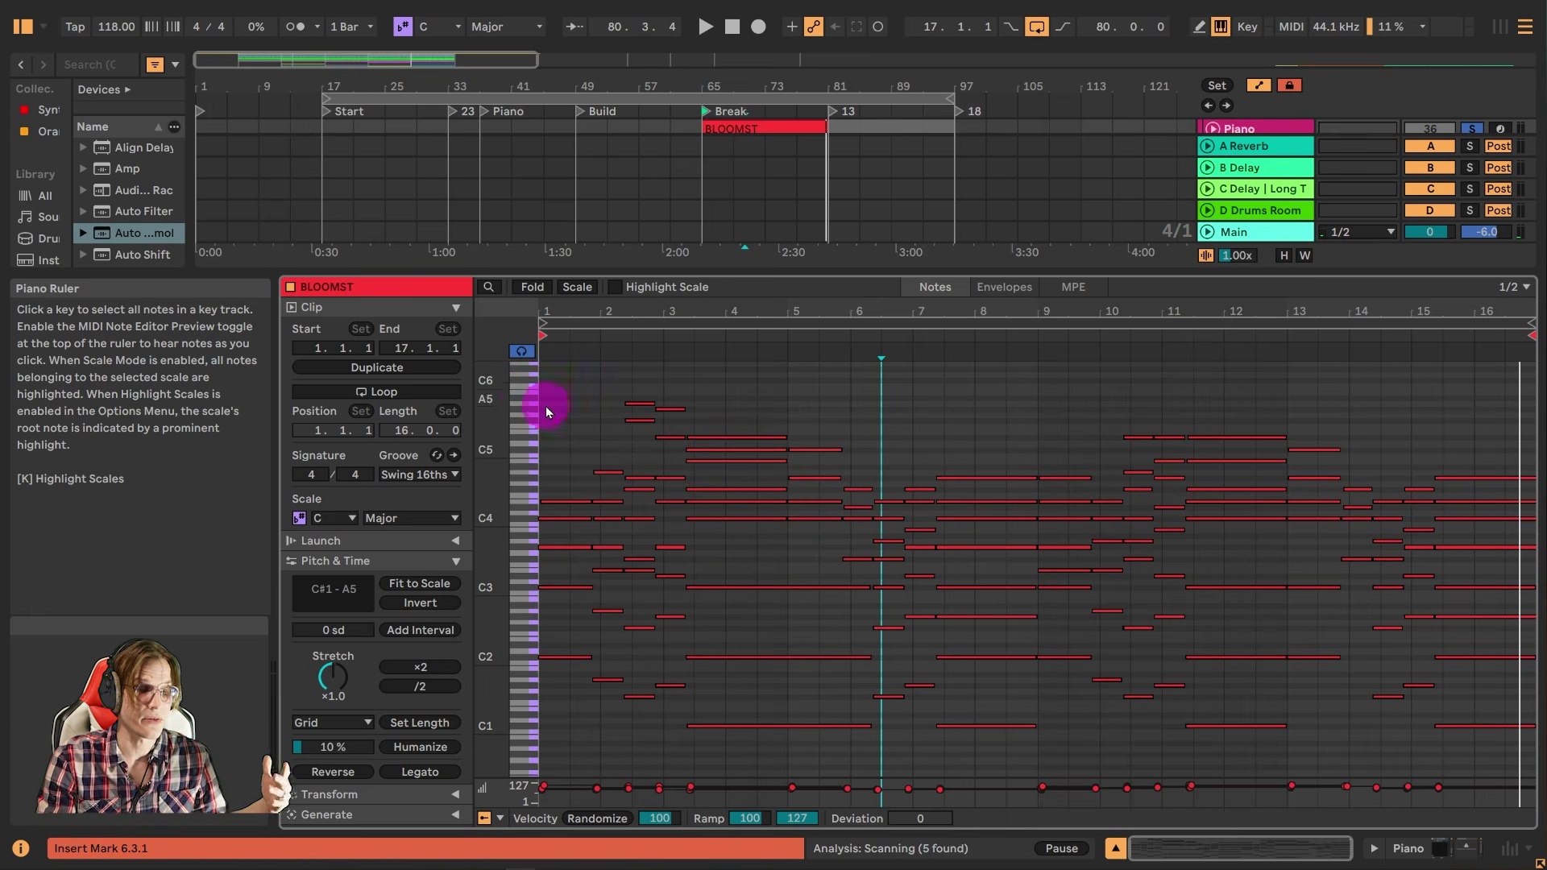
pyautogui.click(660, 438)
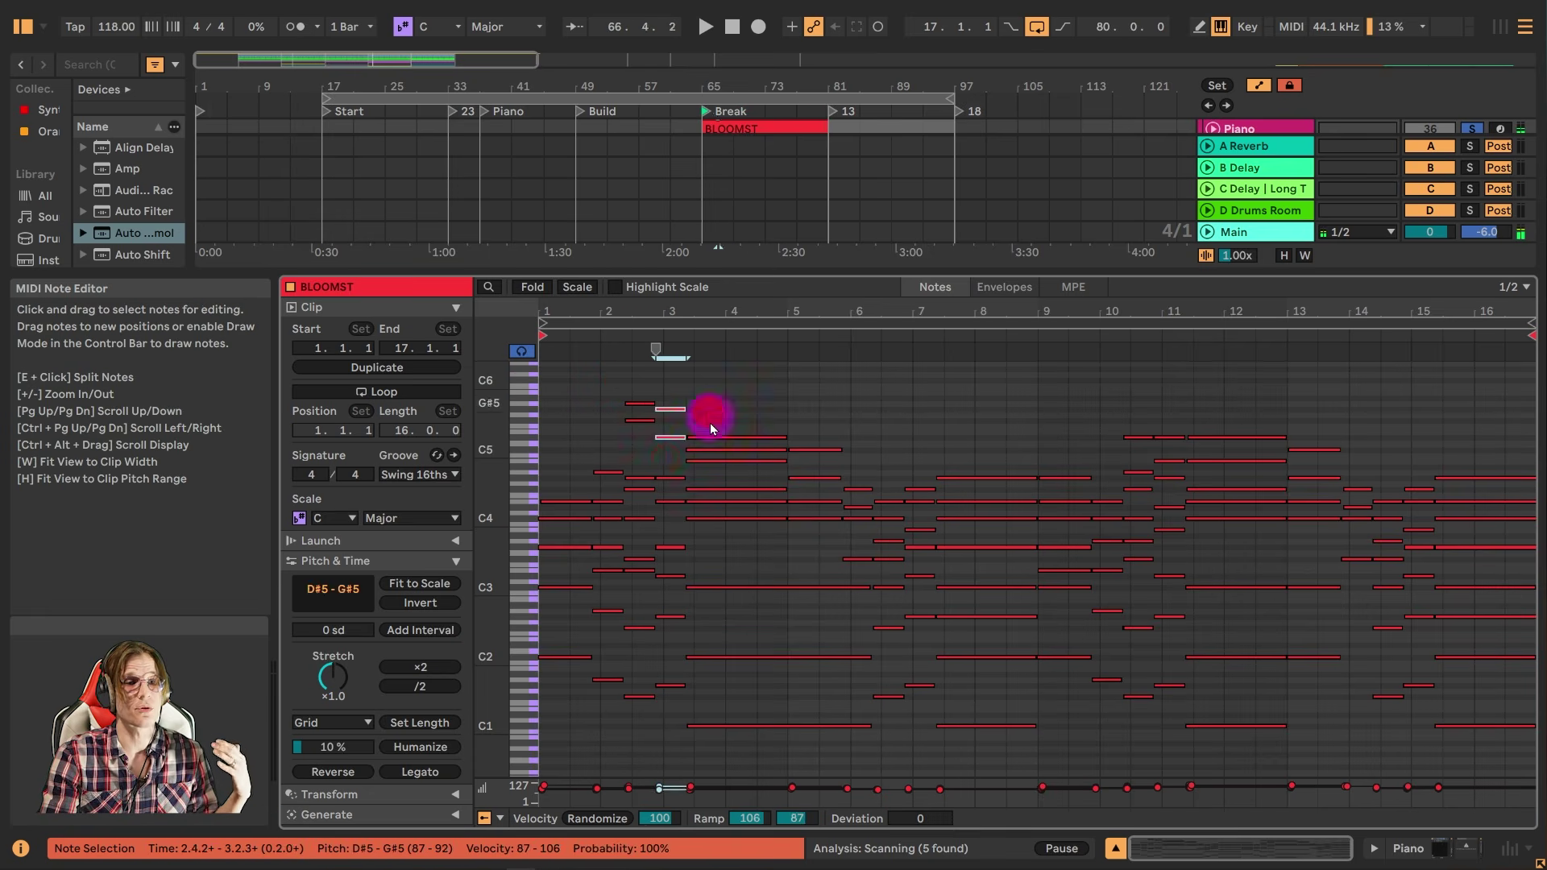
pyautogui.moveTo(709, 423); pyautogui.dragTo(725, 472)
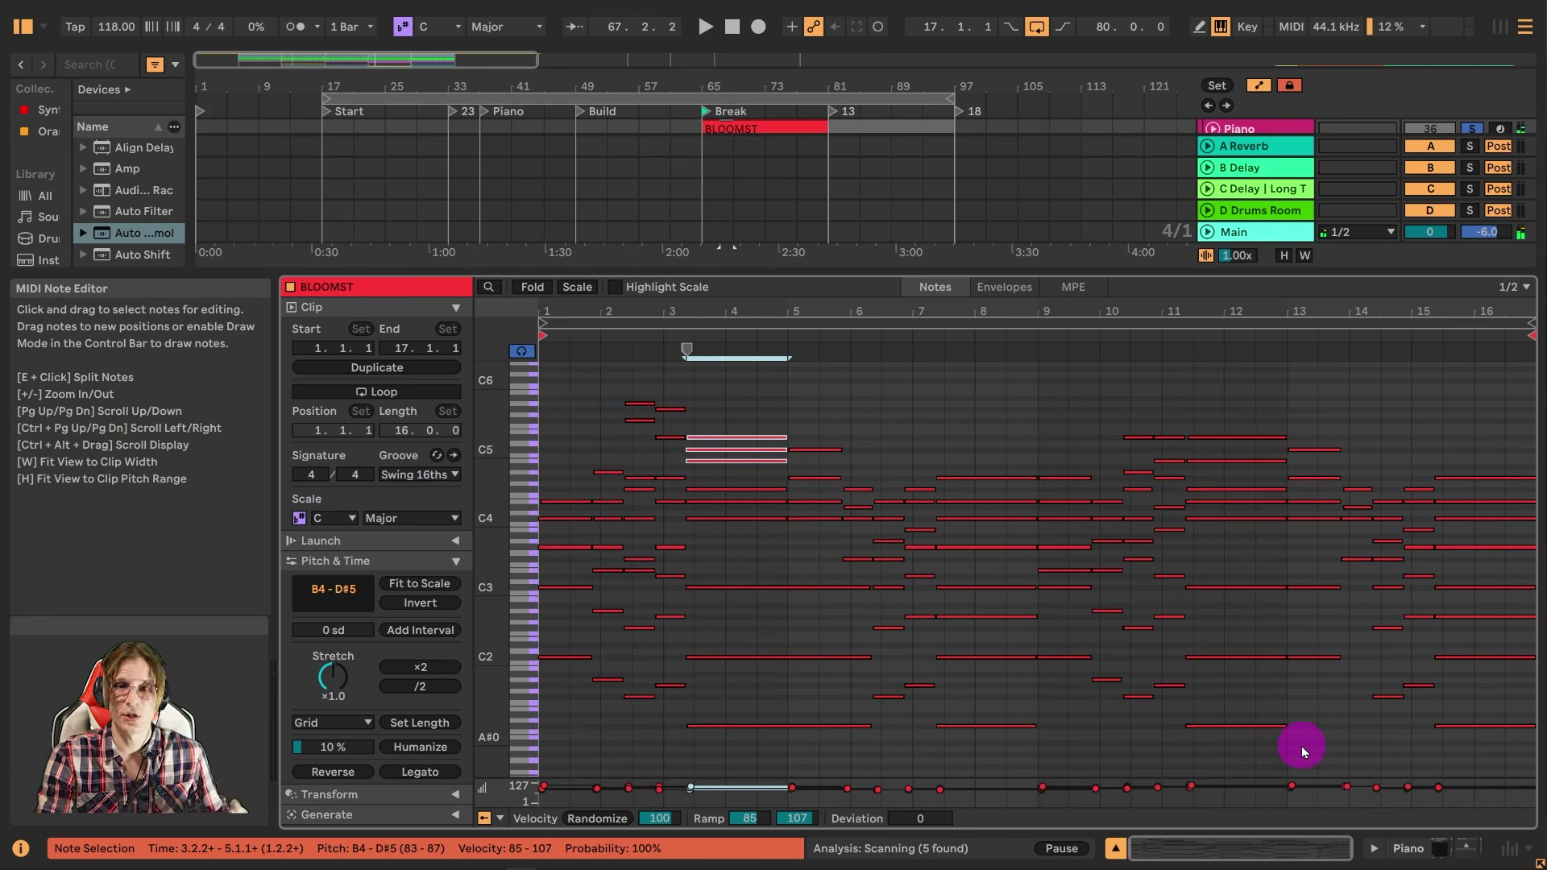
# - Compare the Build clip's notes on Piano track 35 with the red BLOOMST clip's notes in the Break section
pyautogui.click(1440, 848)
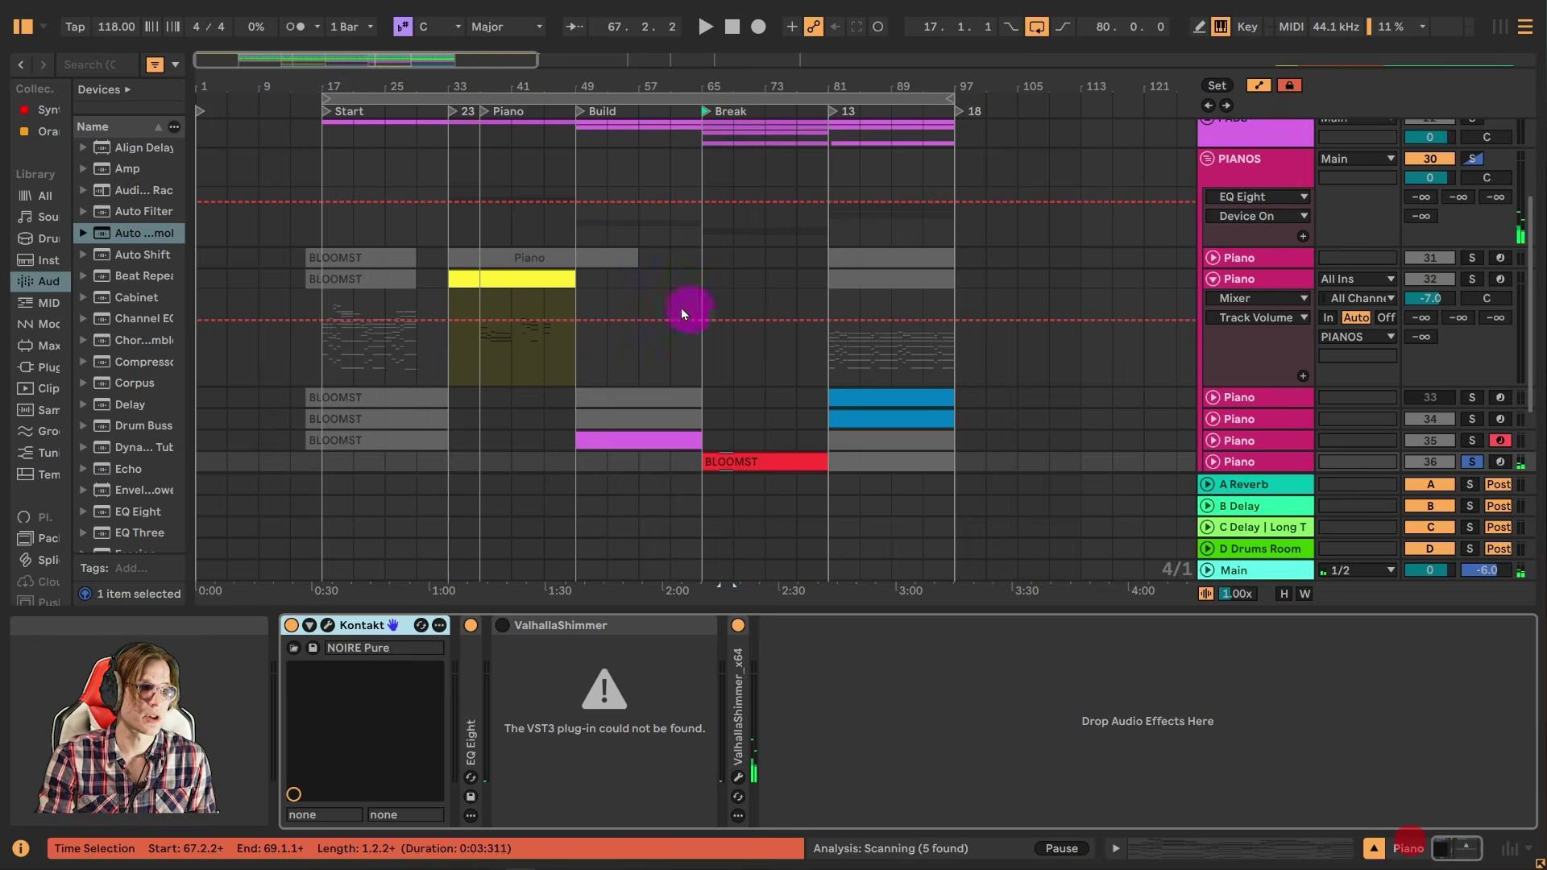
pyautogui.doubleClick(626, 431)
pyautogui.scroll(1, 567, 448)
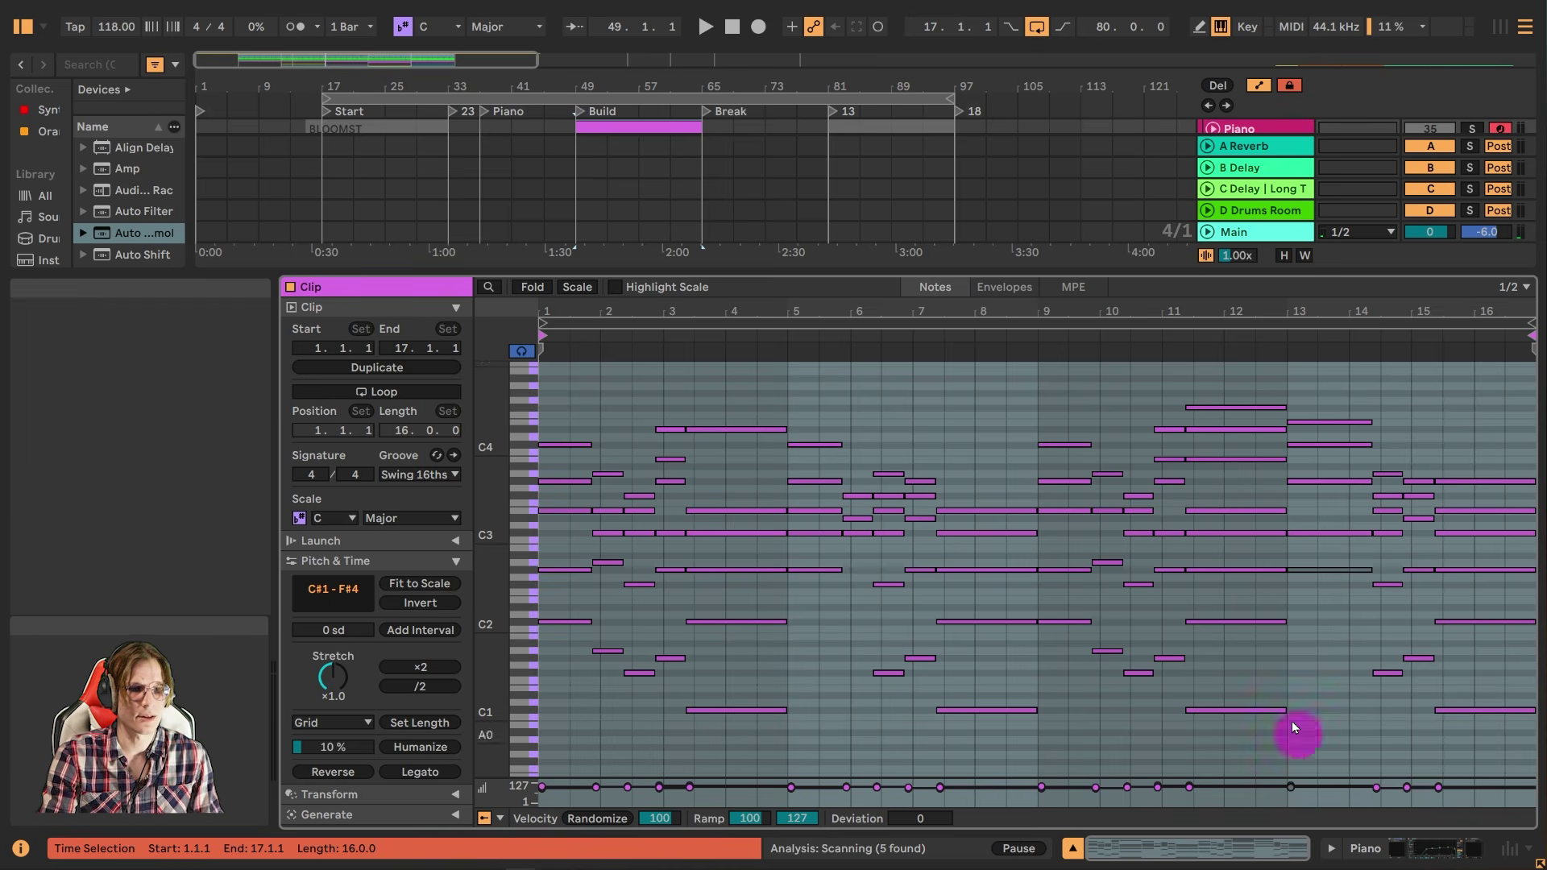
pyautogui.click(1430, 846)
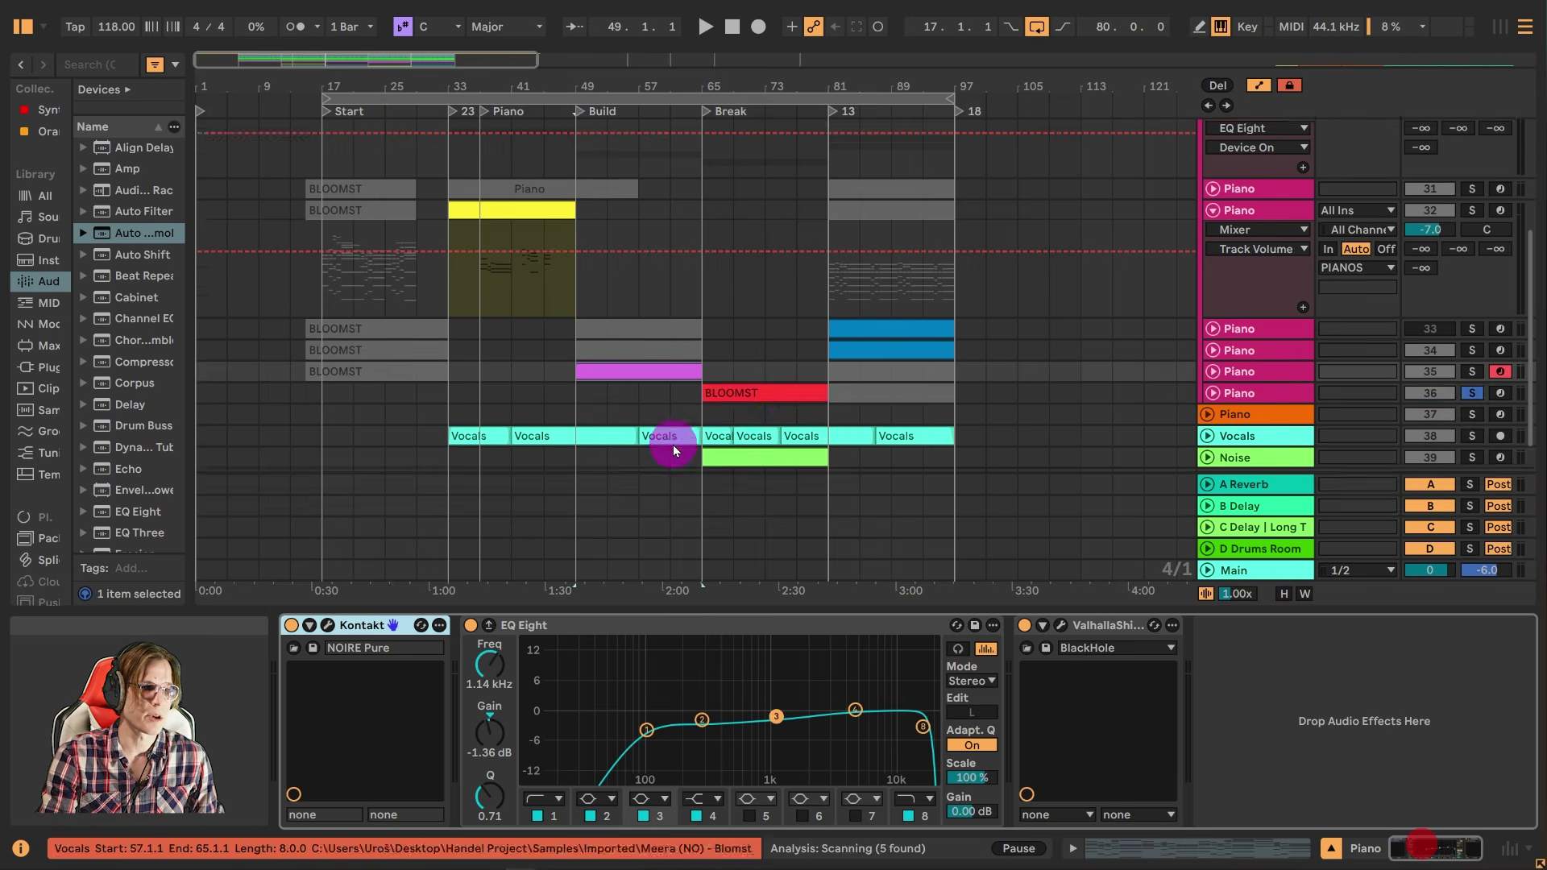
pyautogui.doubleClick(788, 392)
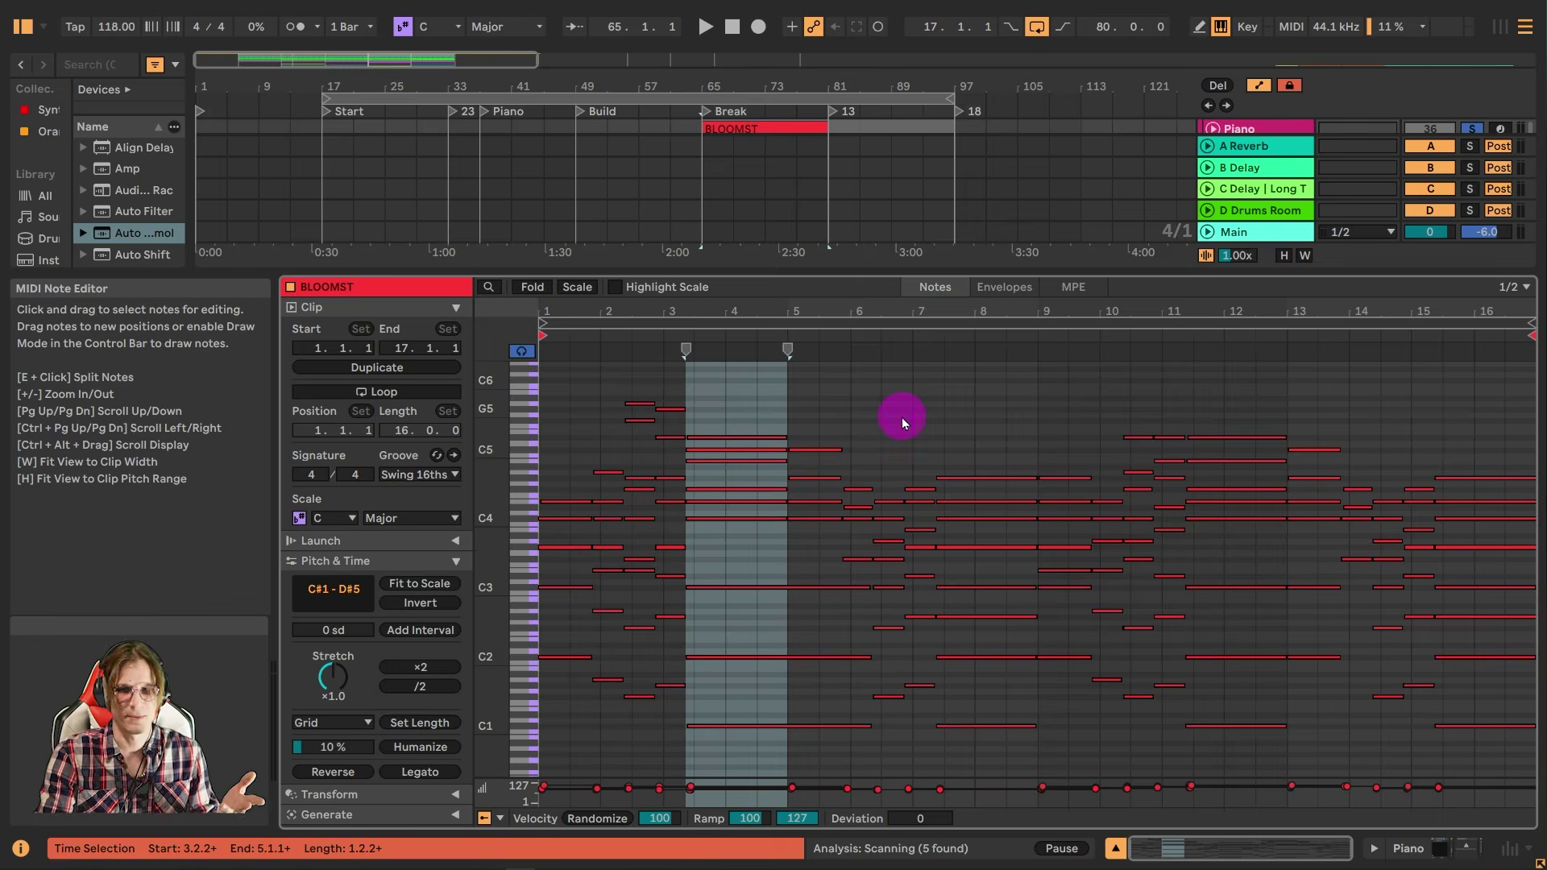
pyautogui.click(915, 422)
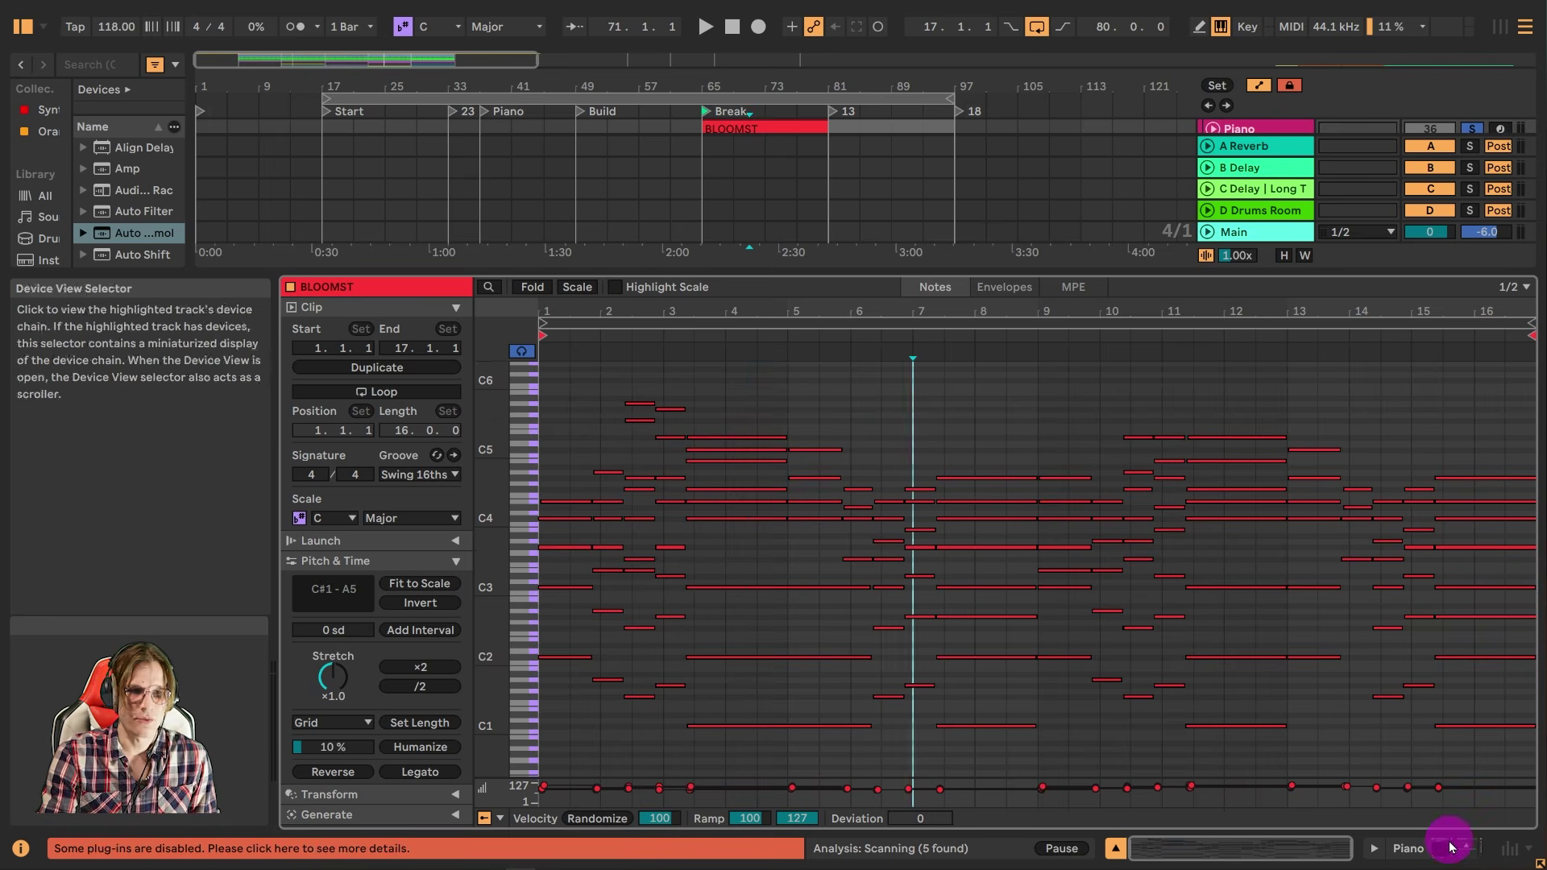
# - Examine the notes of the blue Drop clip on Piano track 34 and return to the arrangement
pyautogui.click(1444, 846)
pyautogui.doubleClick(907, 419)
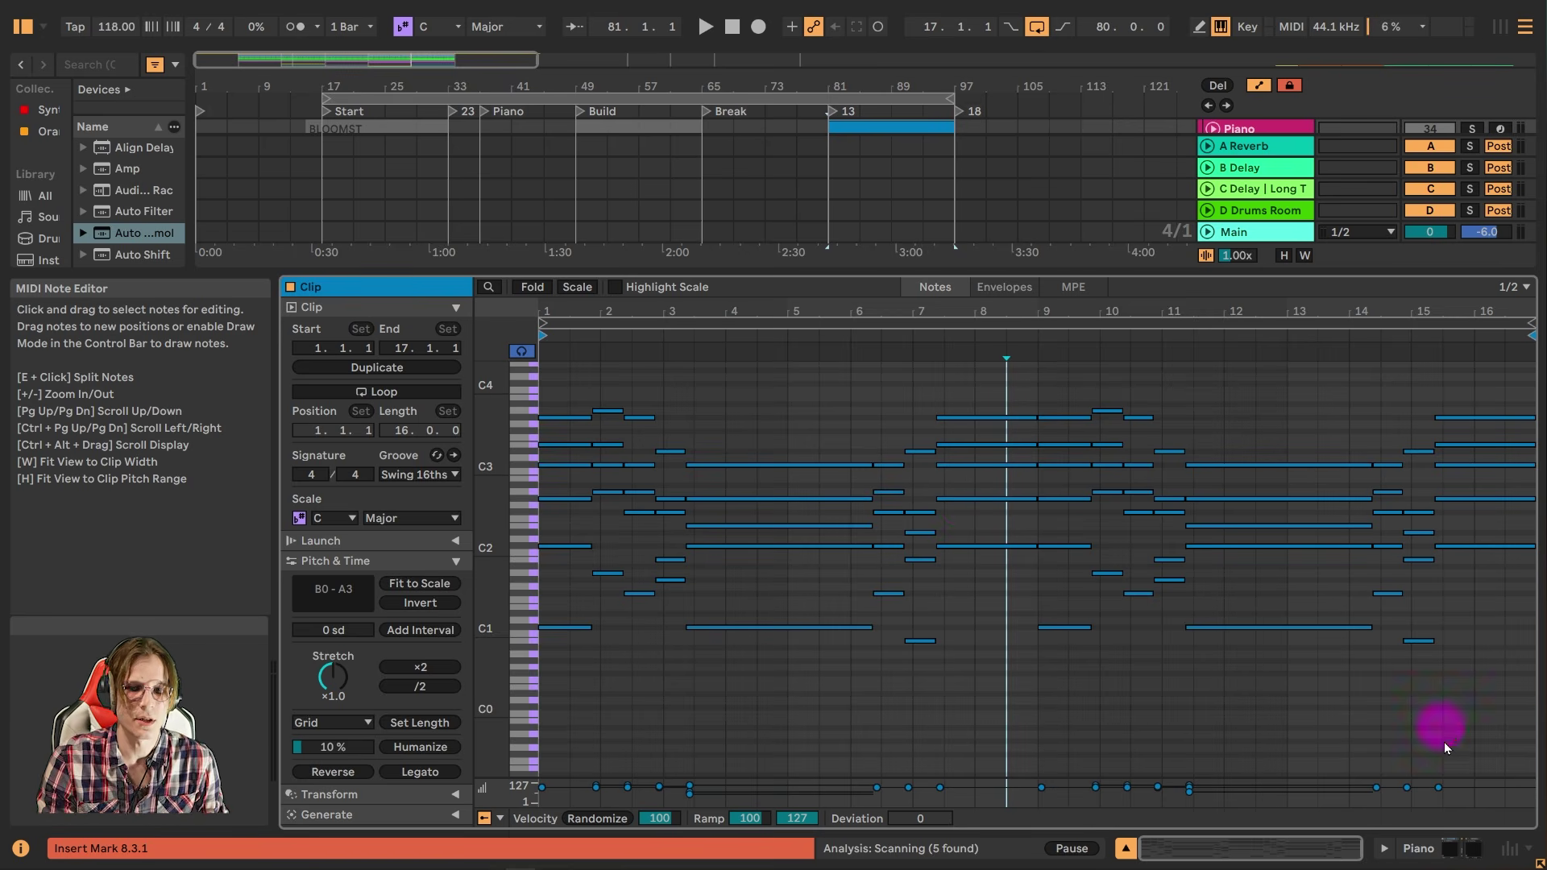
pyautogui.click(1443, 848)
# - Unsolo Piano track 36 and play the full mix from the Break locator with the red BLOOMST clip's notes open
pyautogui.scroll(-3, 780, 297)
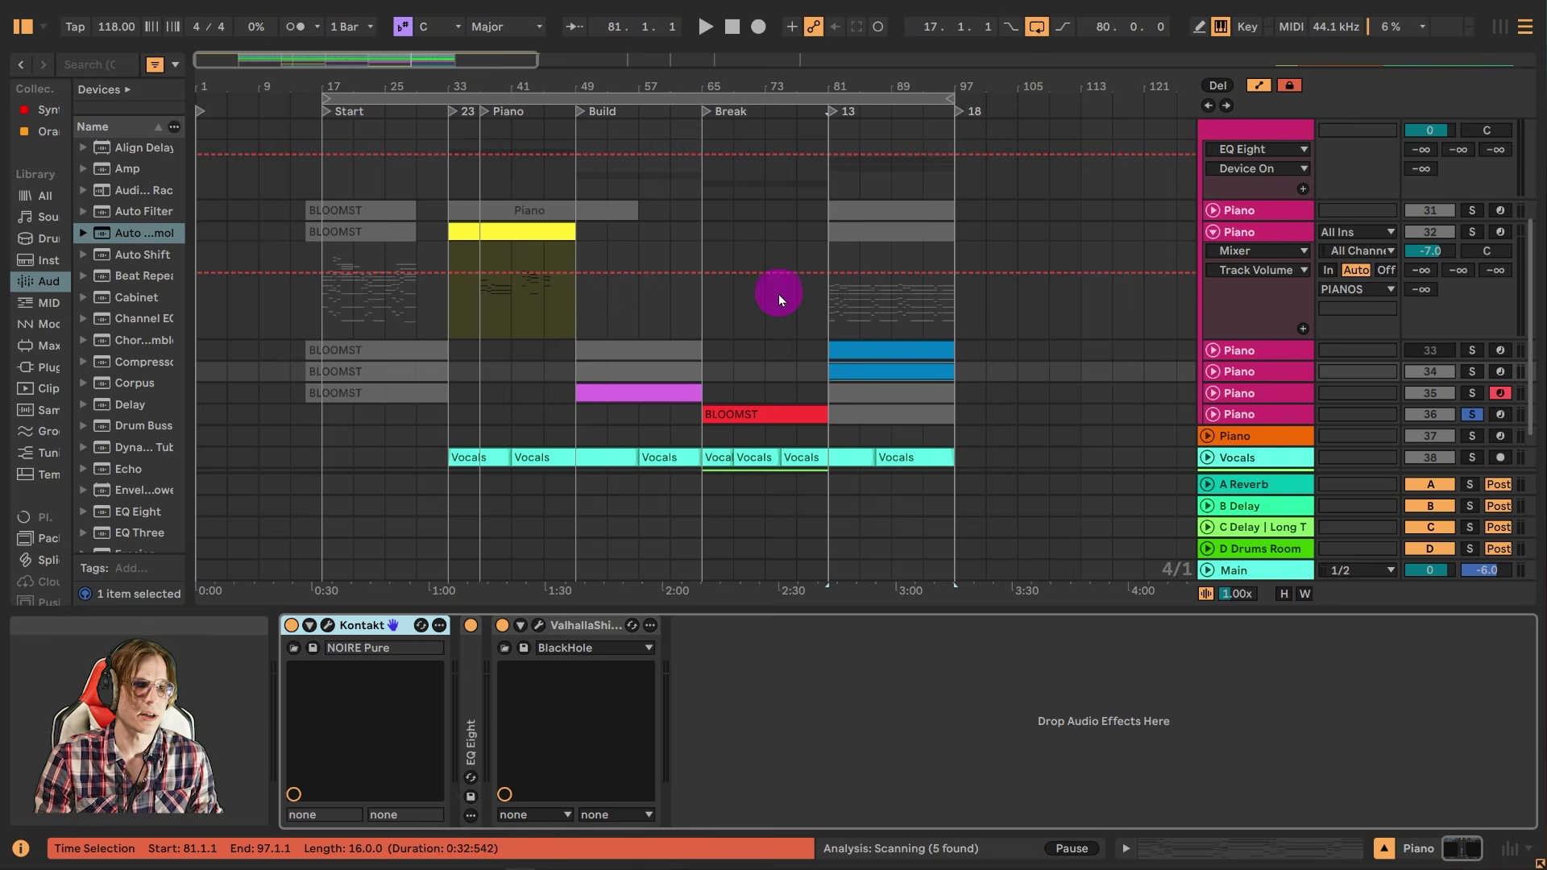
pyautogui.click(1470, 371)
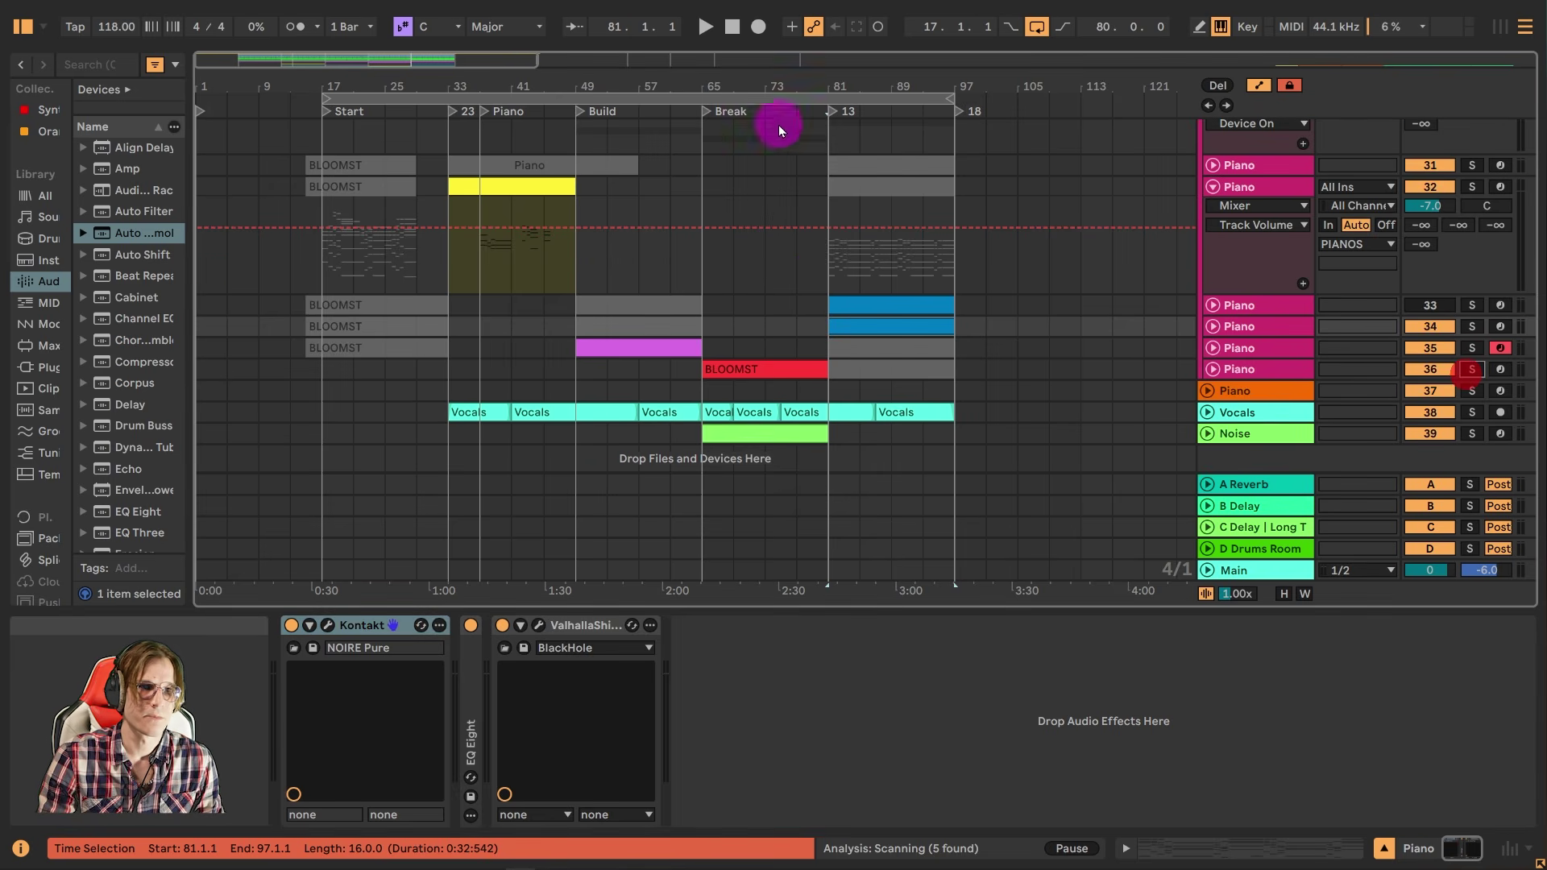
pyautogui.click(706, 113)
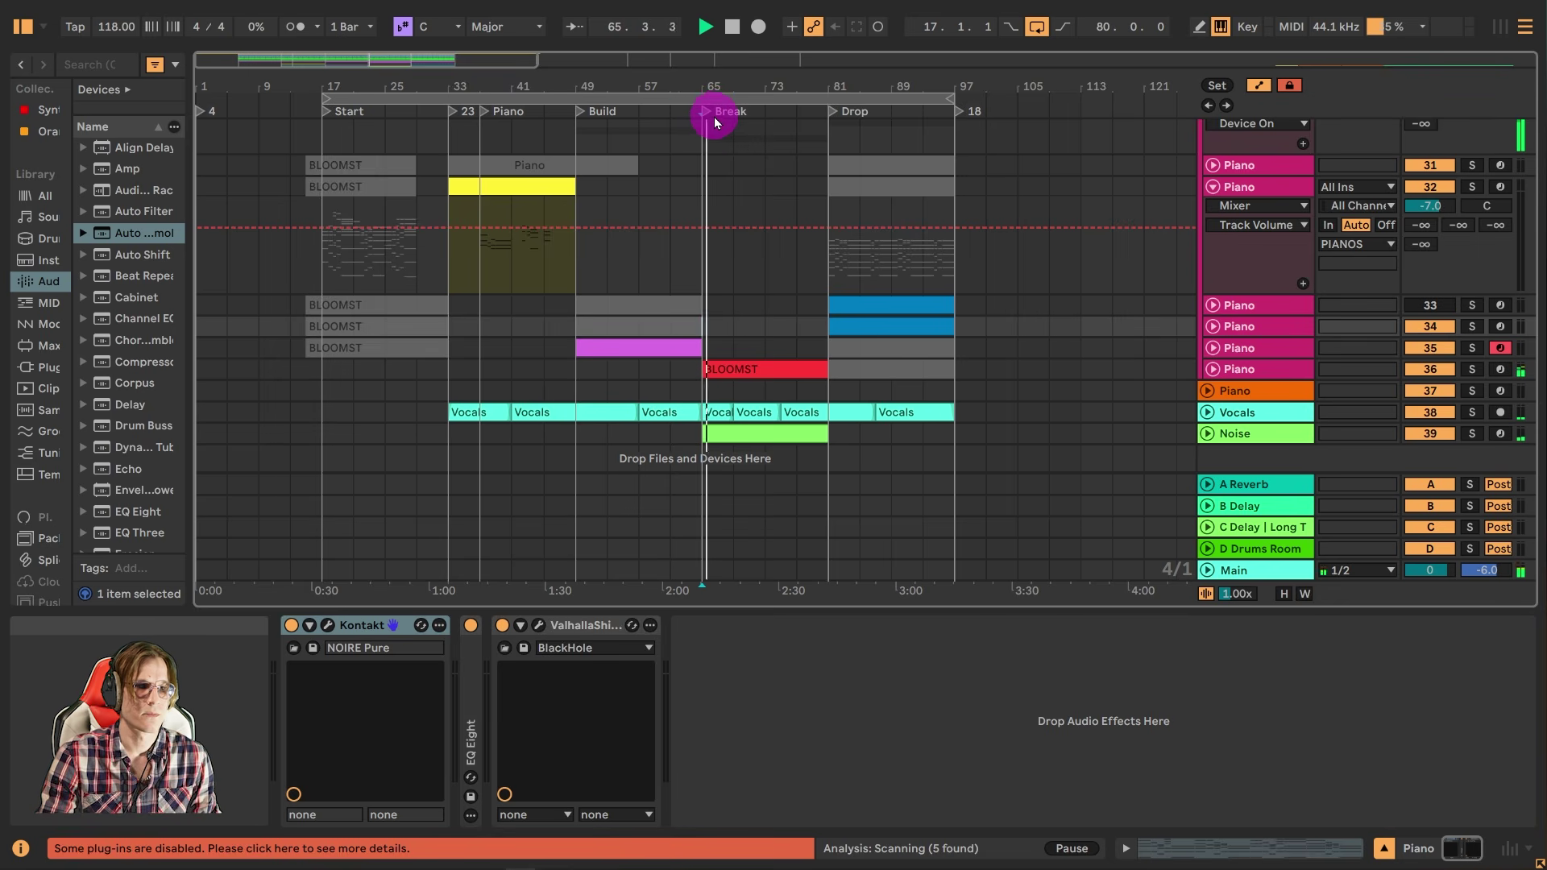
pyautogui.doubleClick(766, 368)
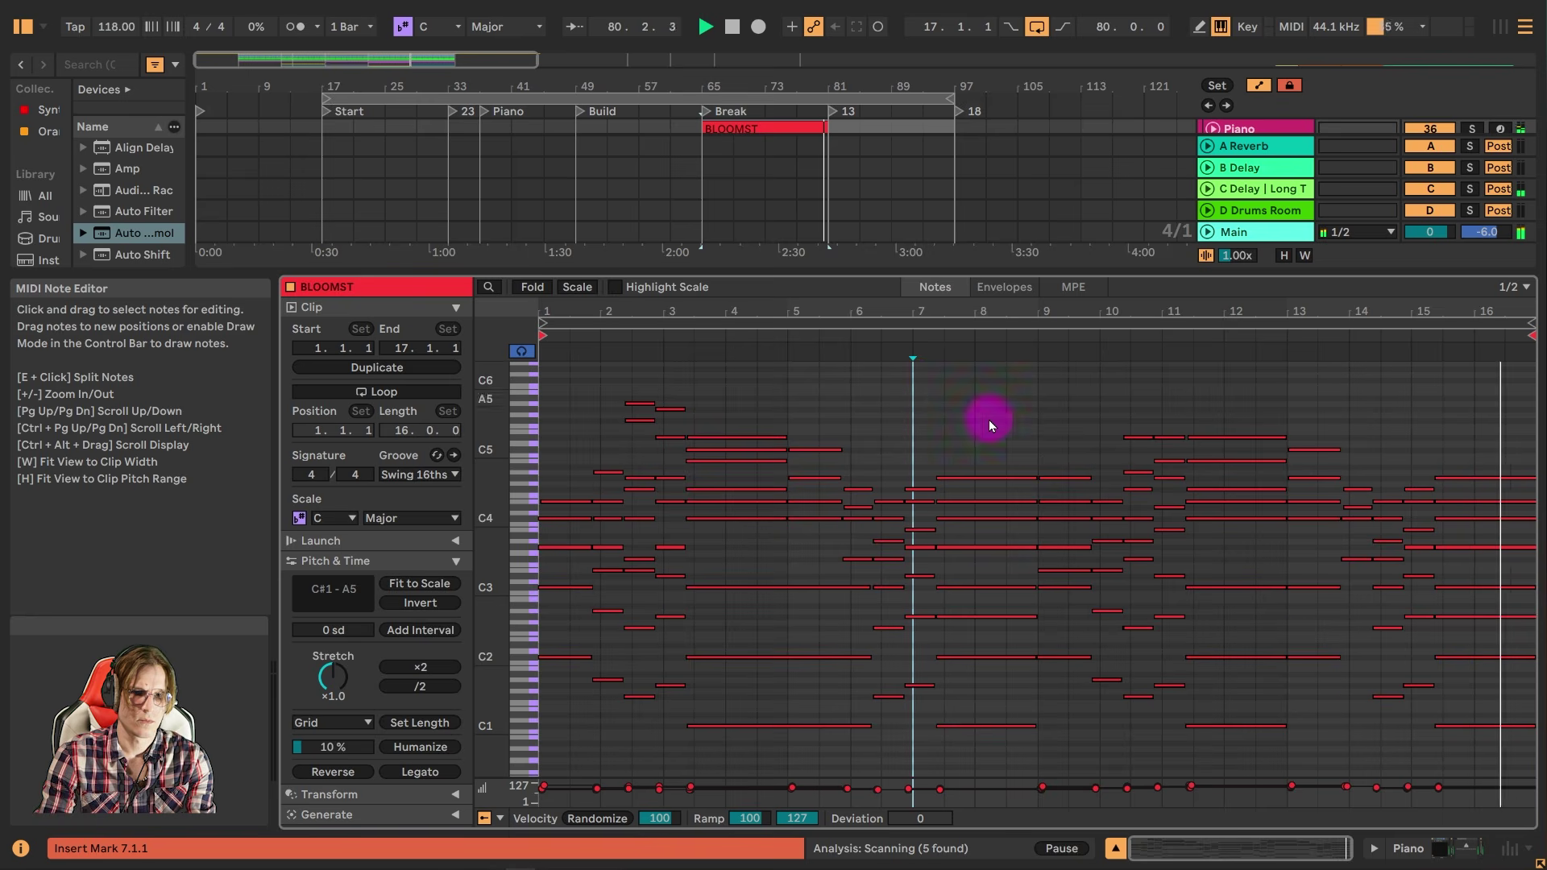
# - Solo Piano track 34 and play its blue Drop clip from bar 1 with the notes open, stopping back in the arrangement
pyautogui.click(1441, 842)
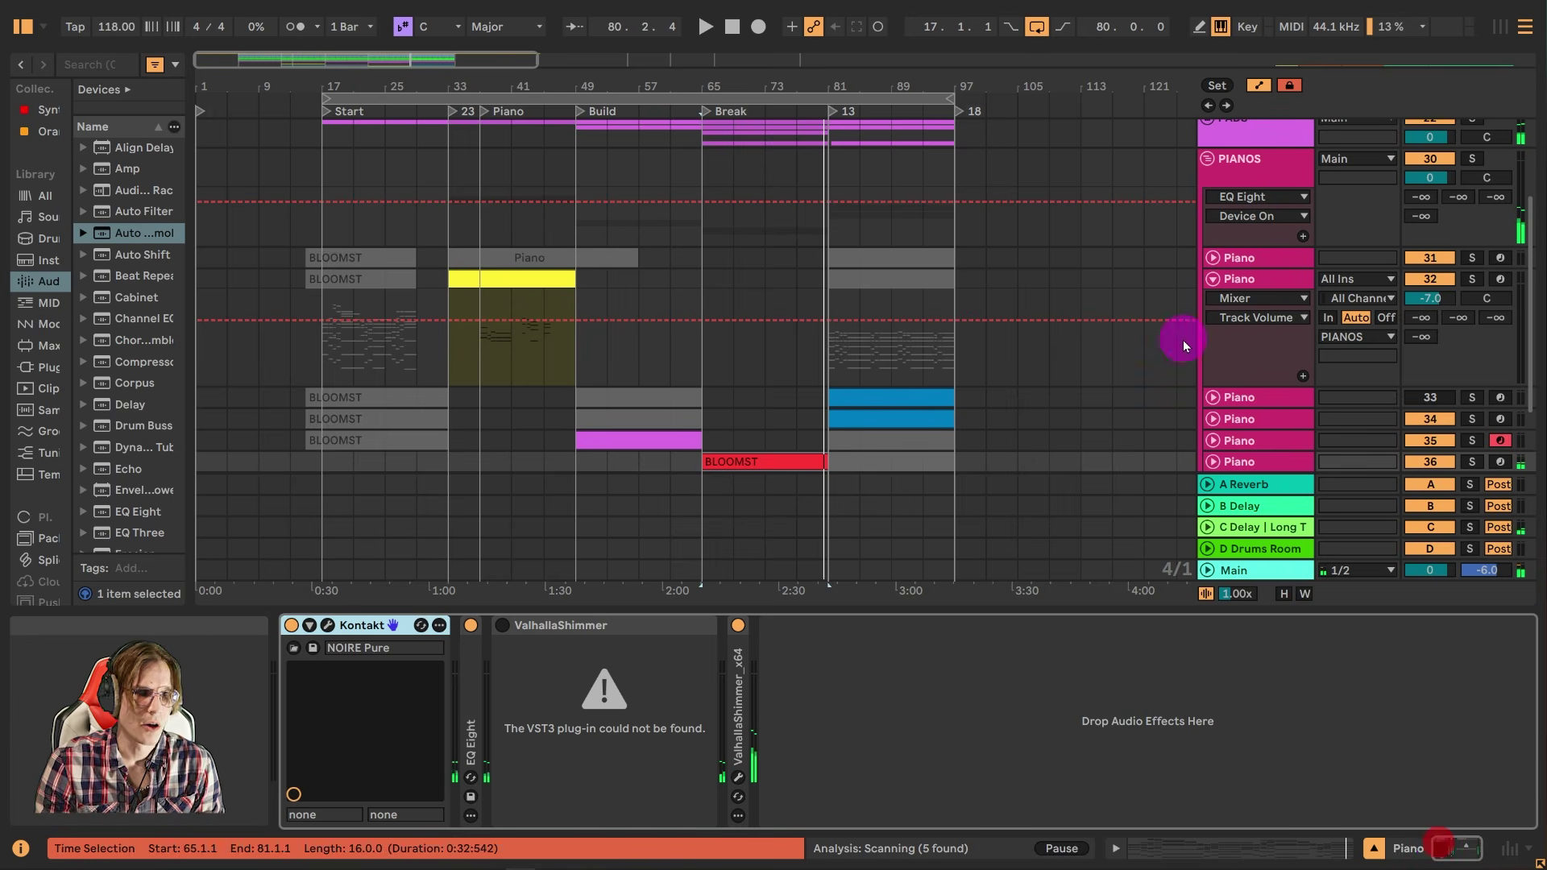
pyautogui.click(1472, 419)
pyautogui.doubleClick(926, 413)
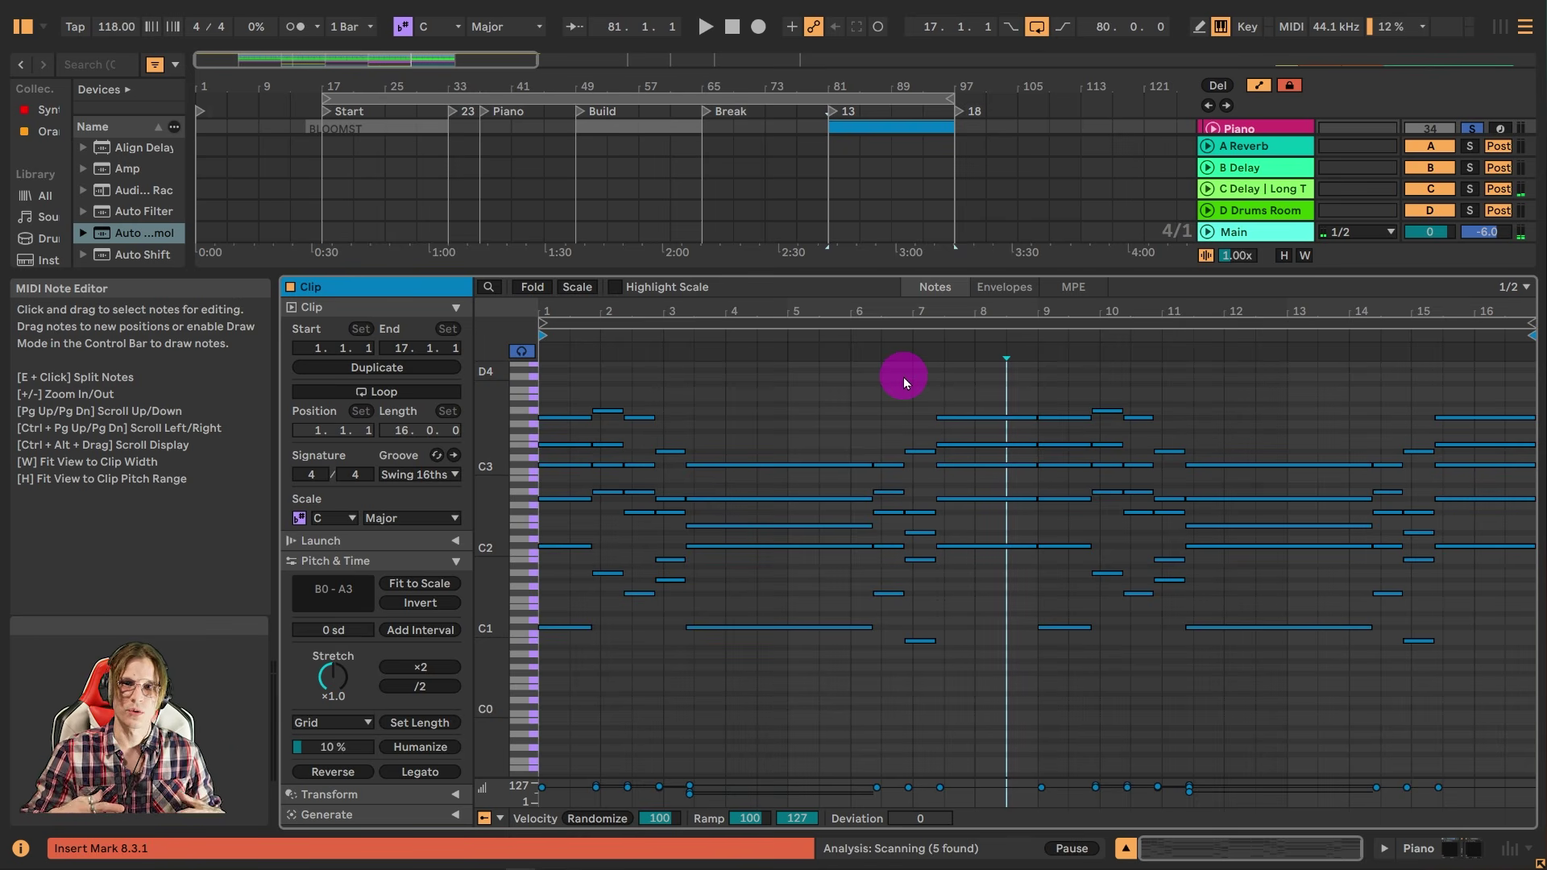
pyautogui.click(548, 367)
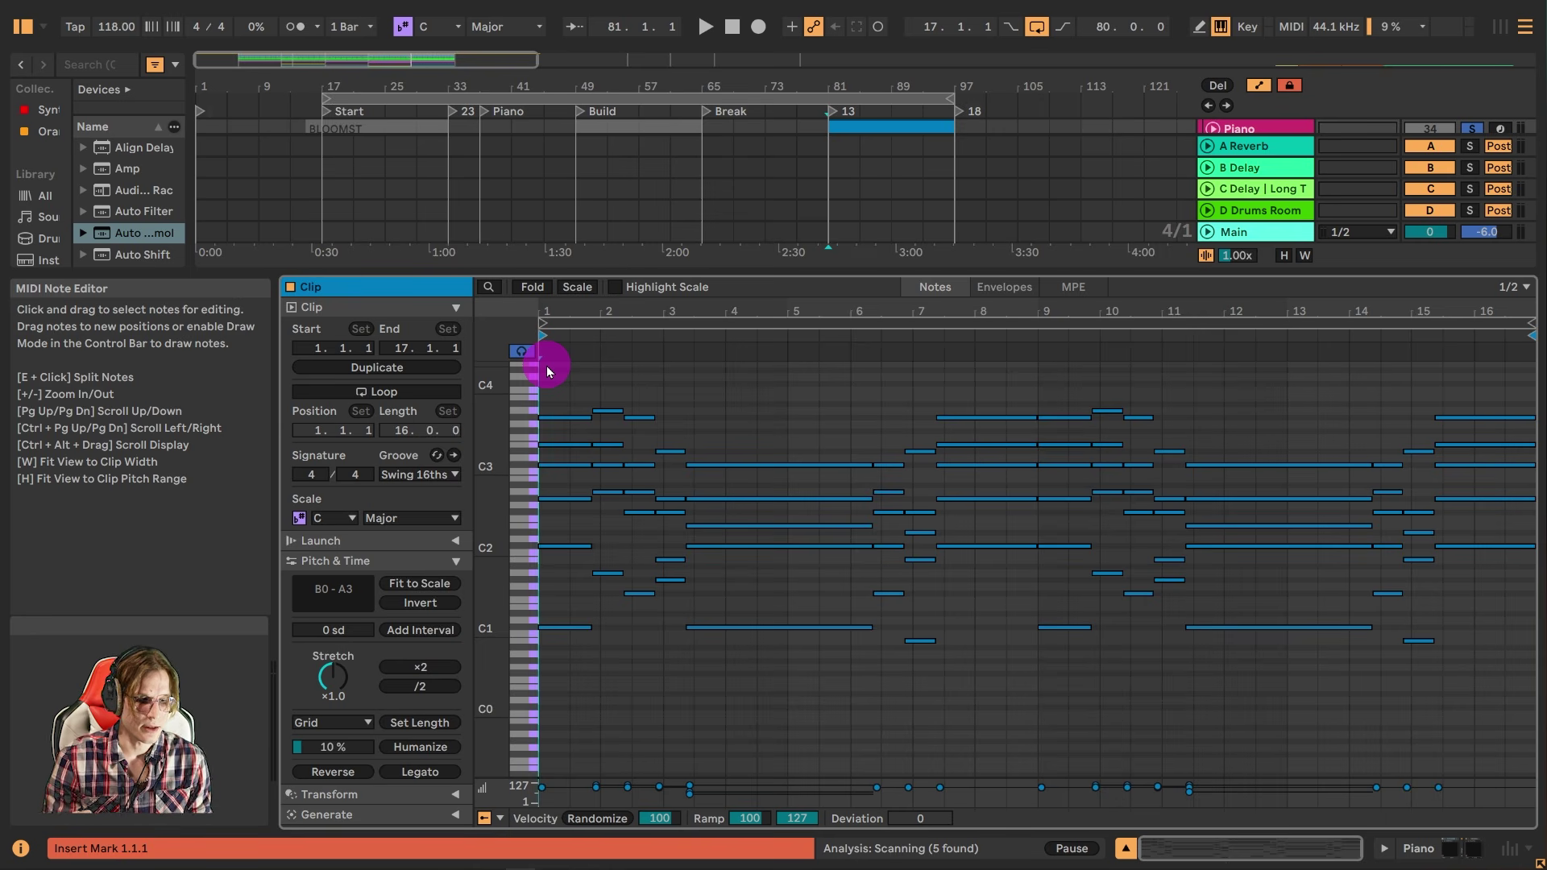
pyautogui.press('space')
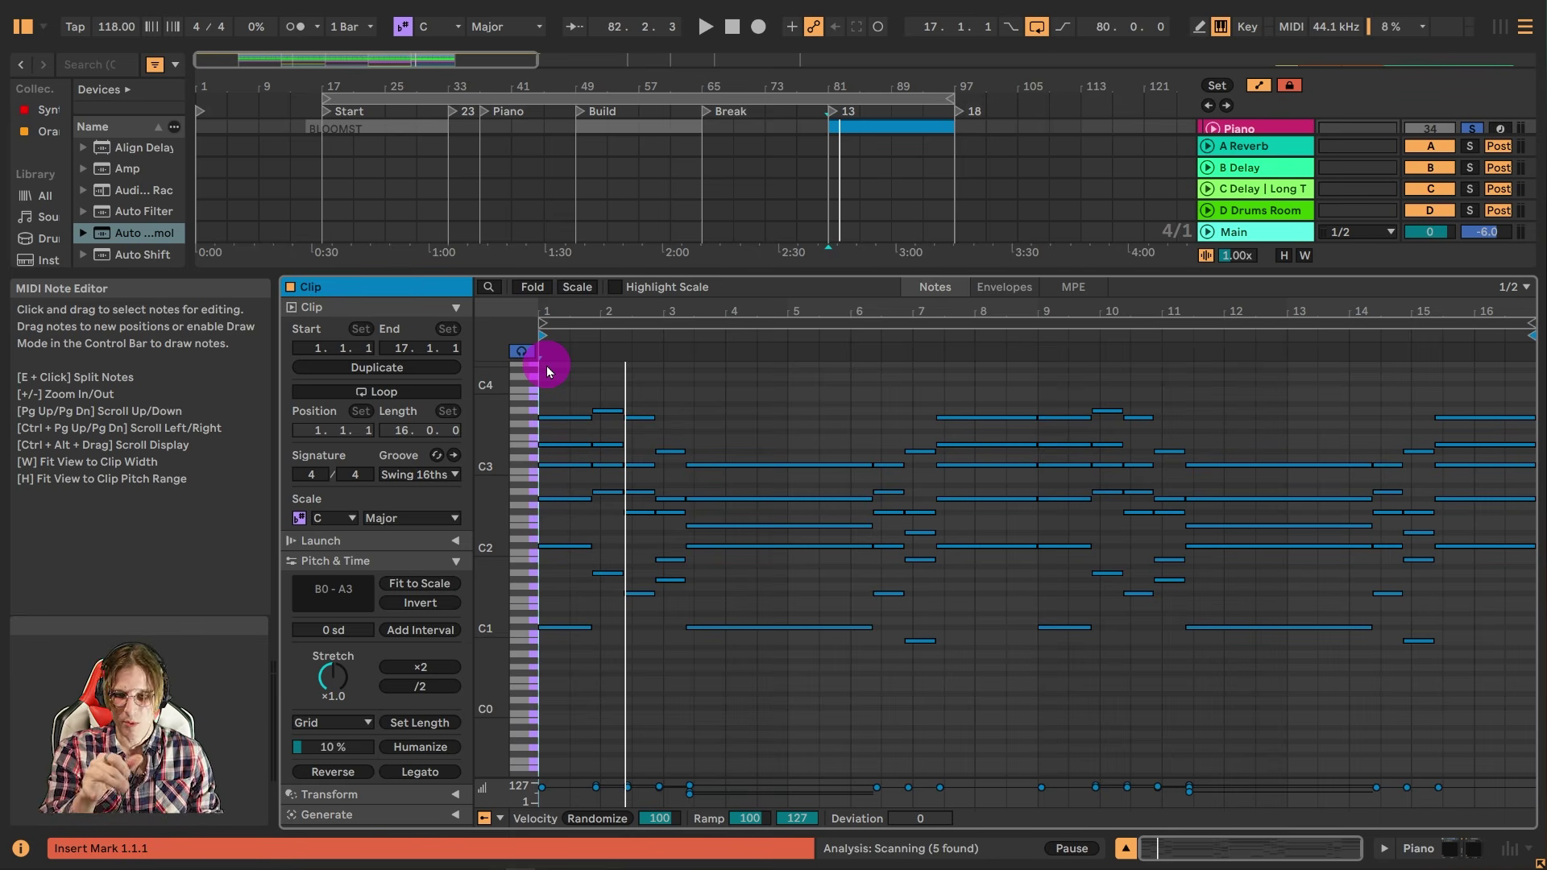
pyautogui.press('space')
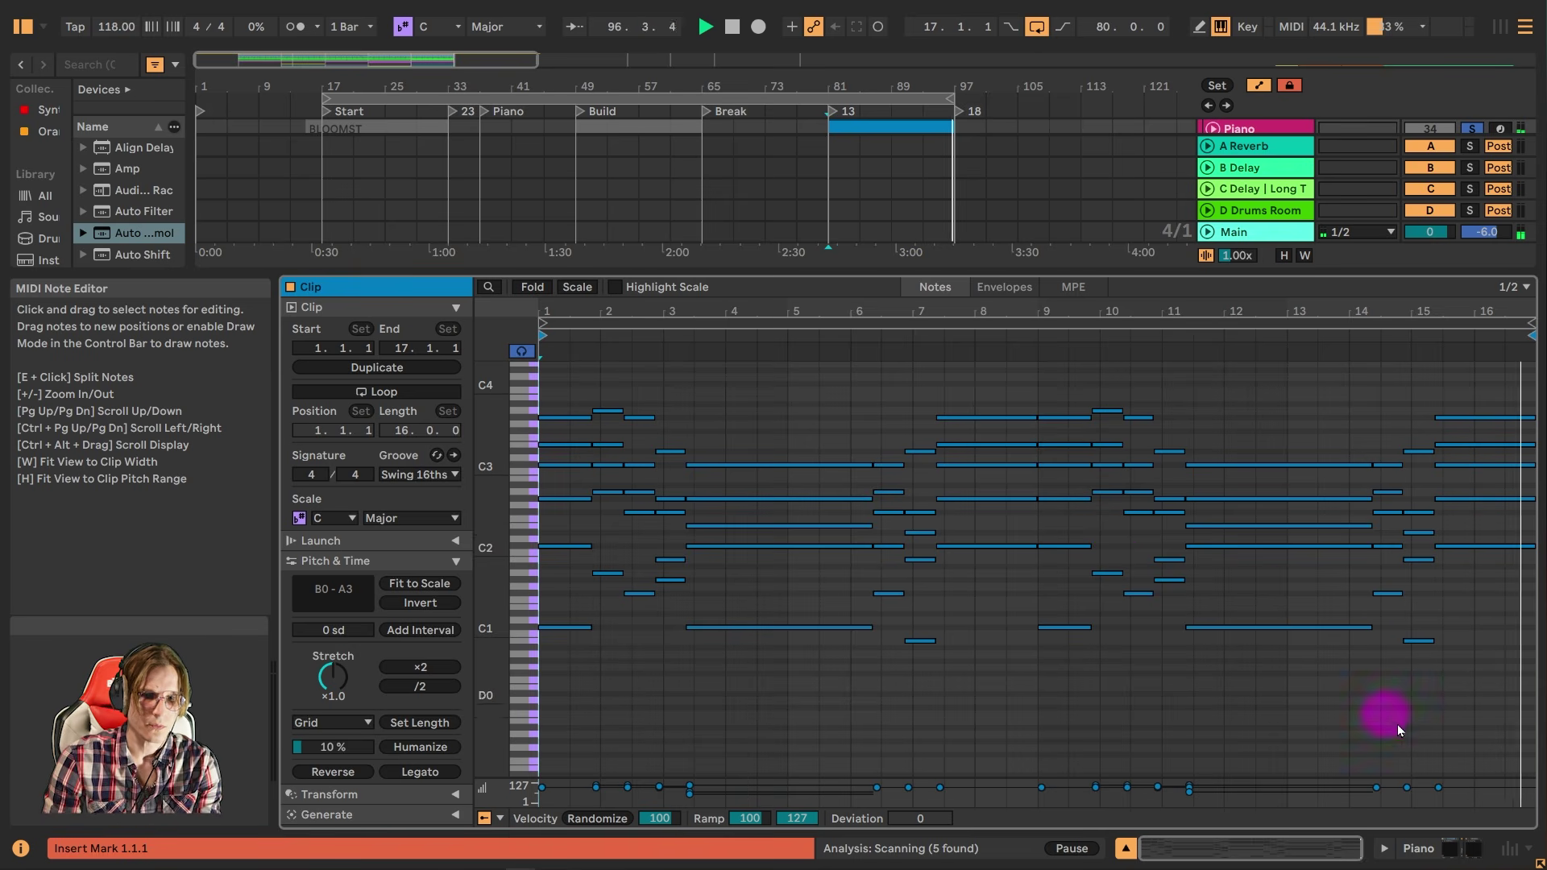
pyautogui.click(1450, 849)
pyautogui.press('space')
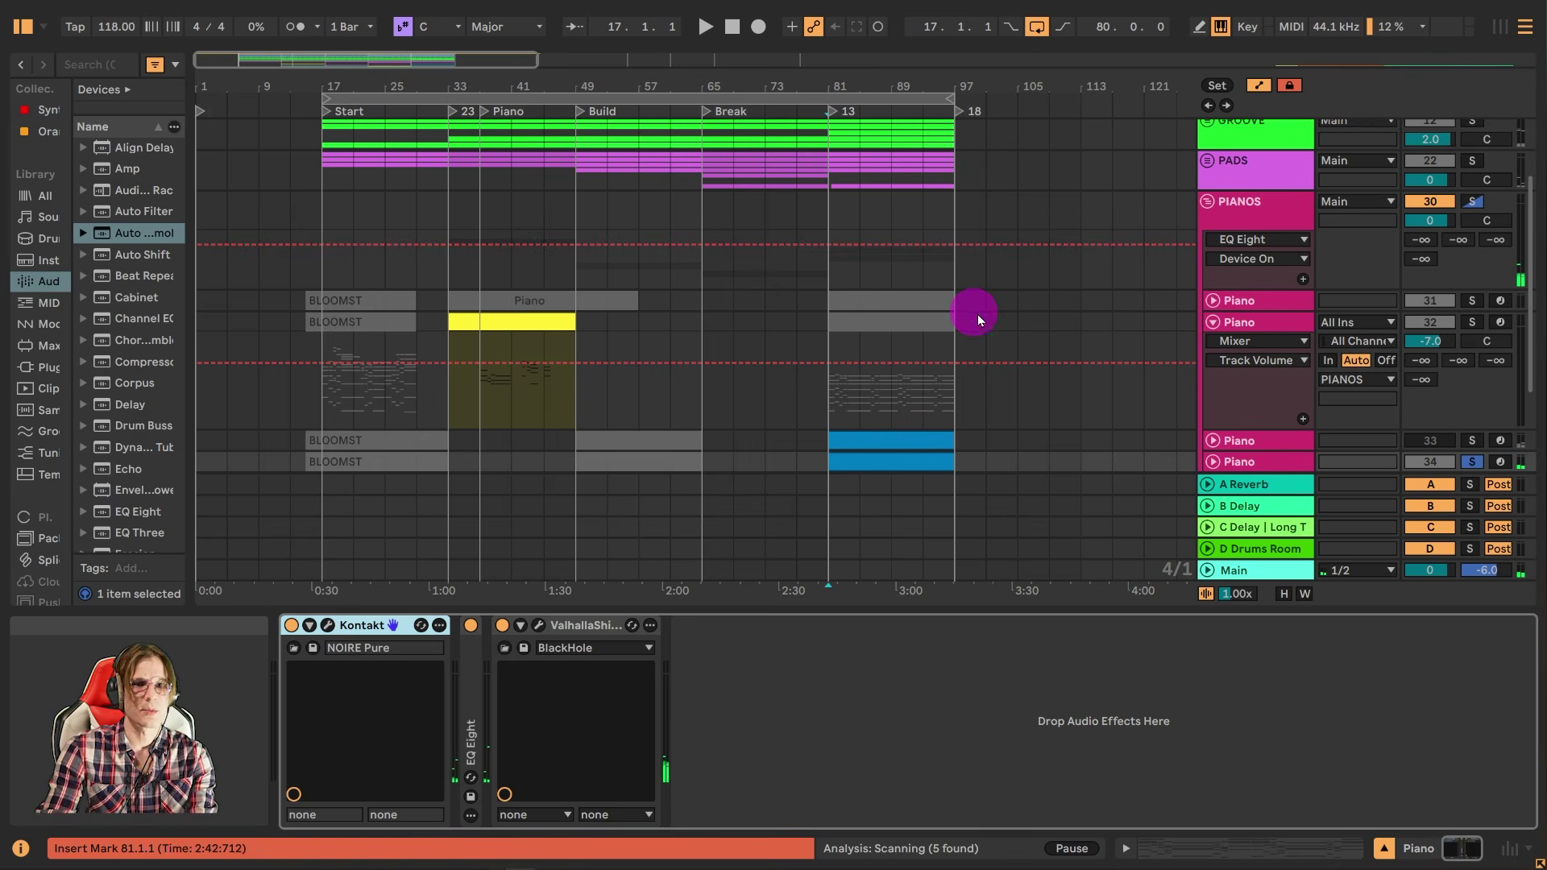
# - Reopen the Build clip on Piano track 35 and examine its chords up close around bars 2 to 8
pyautogui.scroll(-1, 1209, 298)
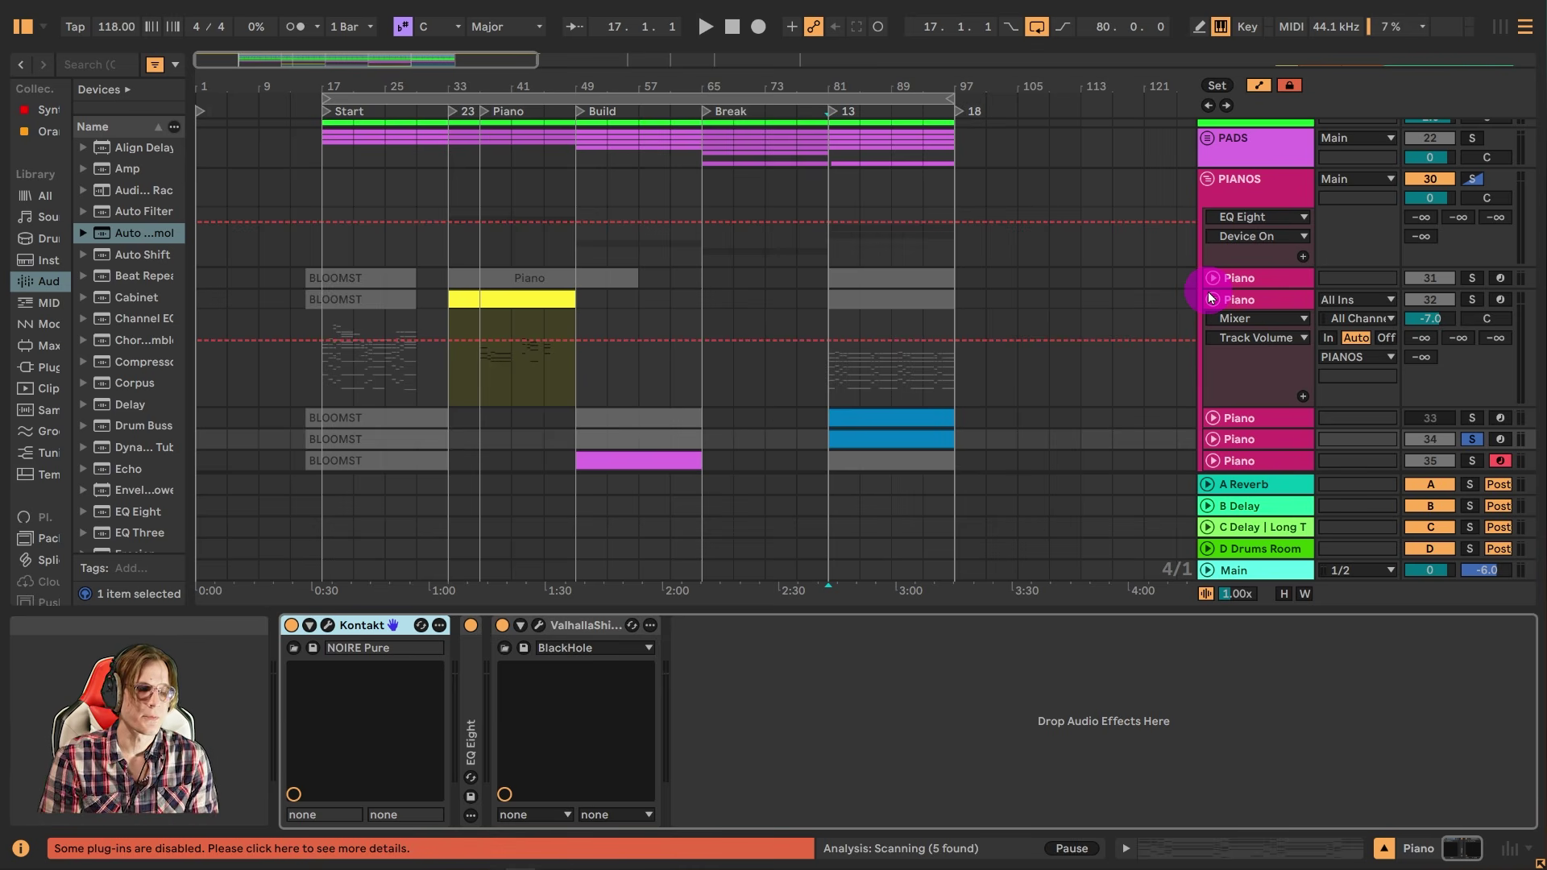
pyautogui.doubleClick(649, 459)
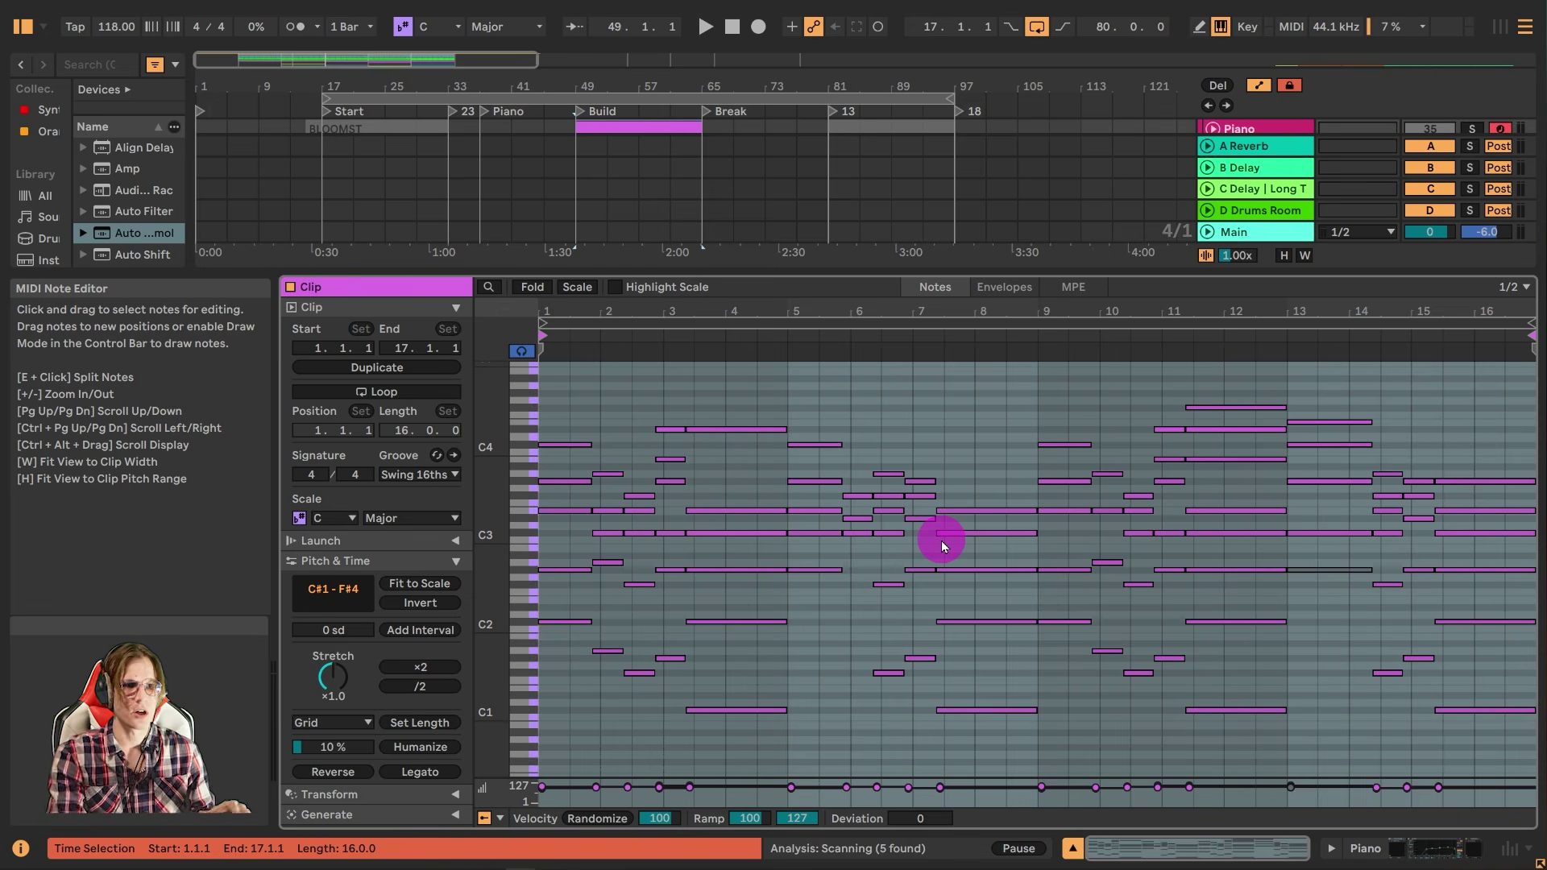
pyautogui.moveTo(564, 311); pyautogui.dragTo(569, 338)
pyautogui.click(746, 627)
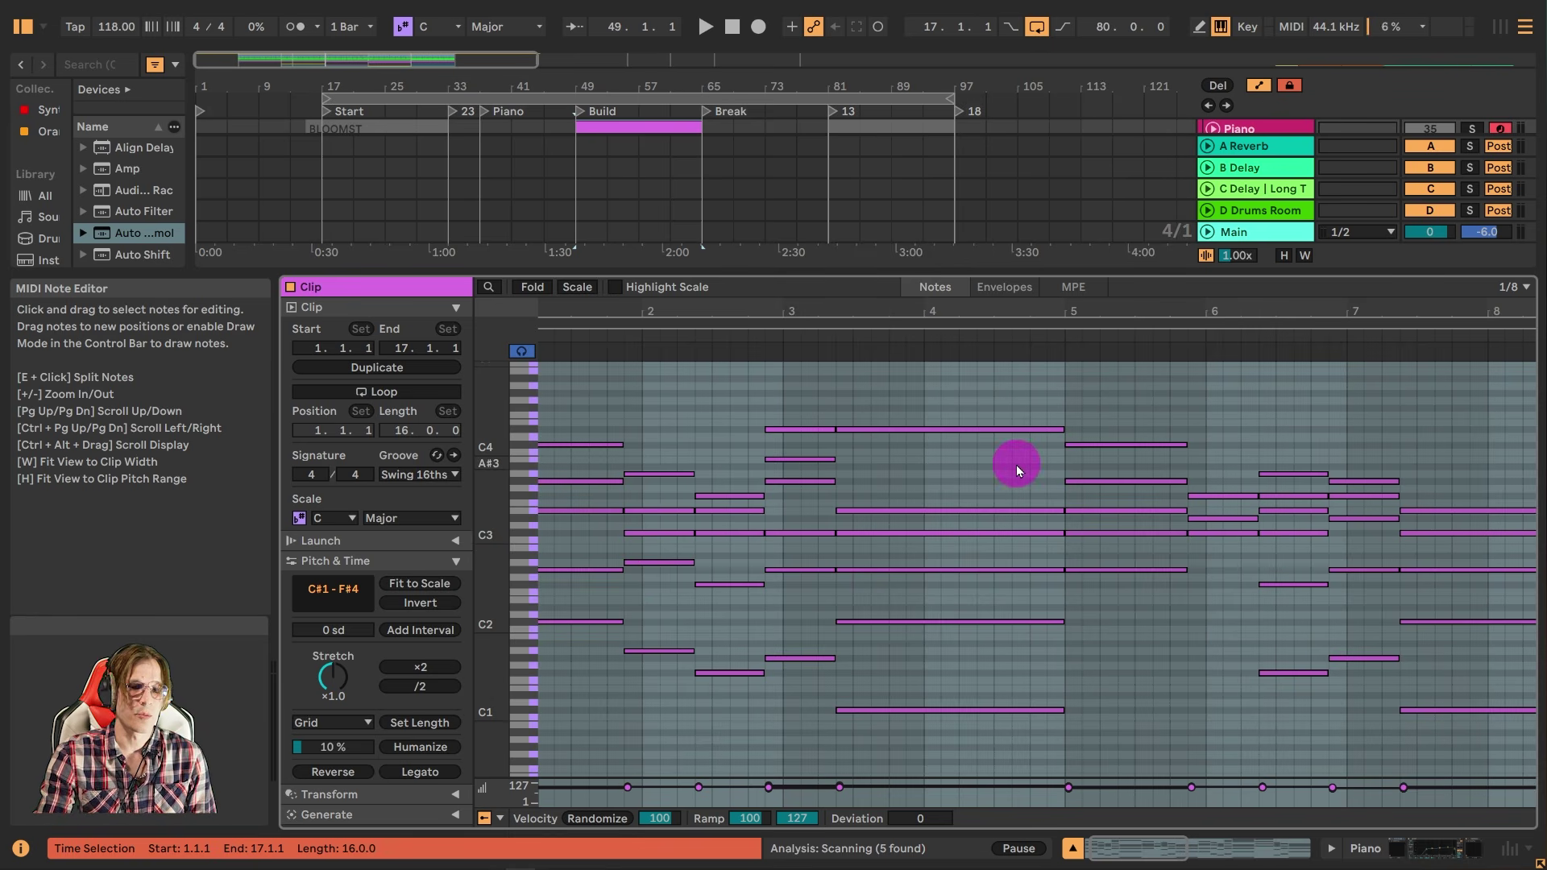
pyautogui.click(1426, 845)
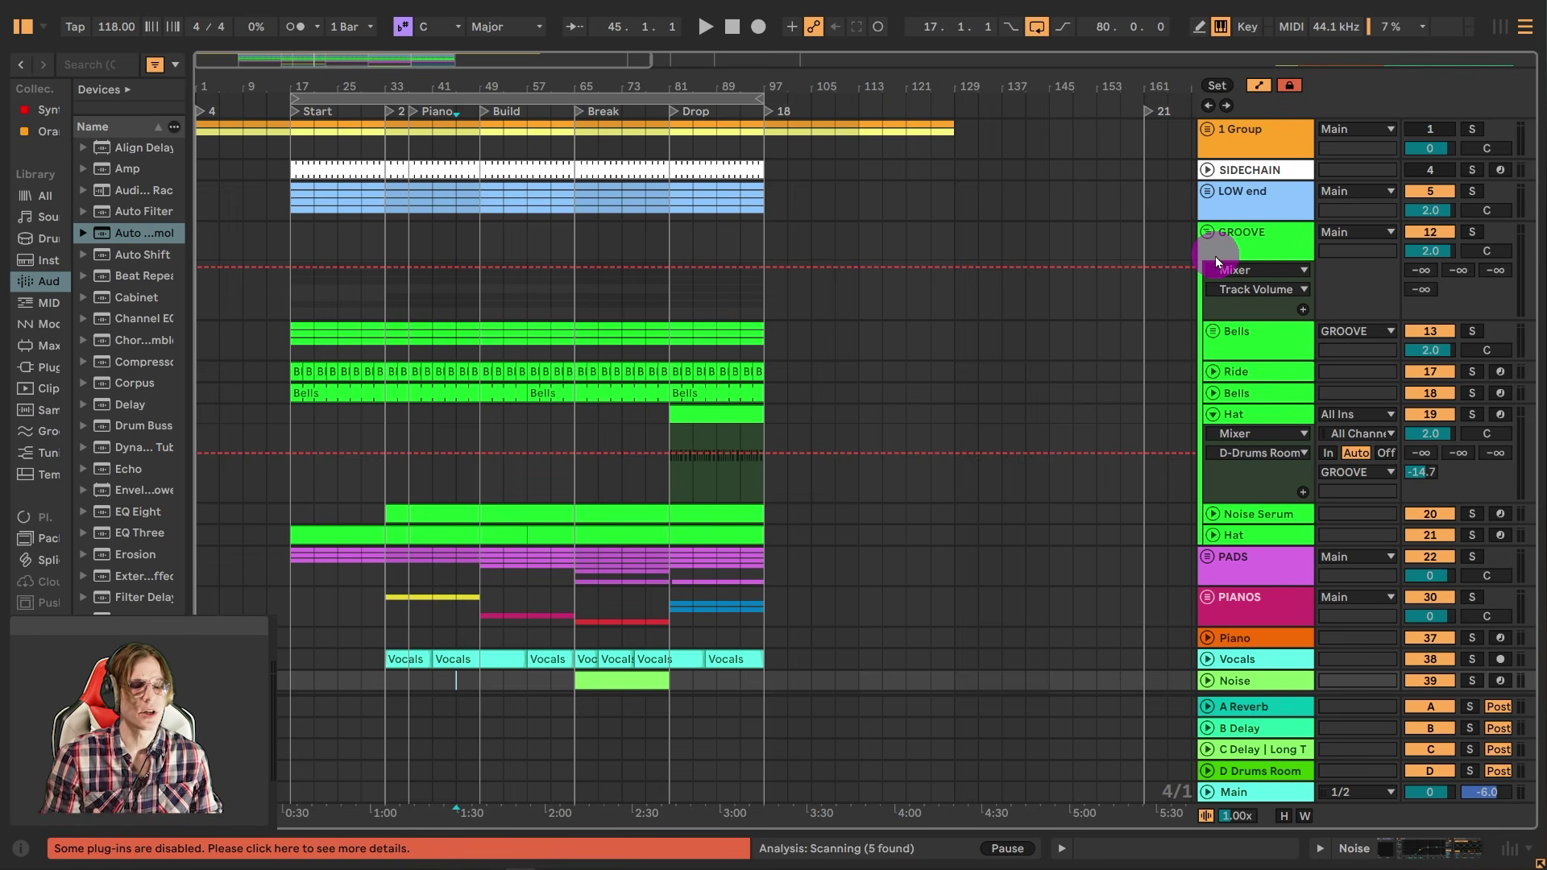
# - Unfold the Bells group inside GROOVE, solo Bells track 14 and play it from the Start locator
pyautogui.click(1213, 330)
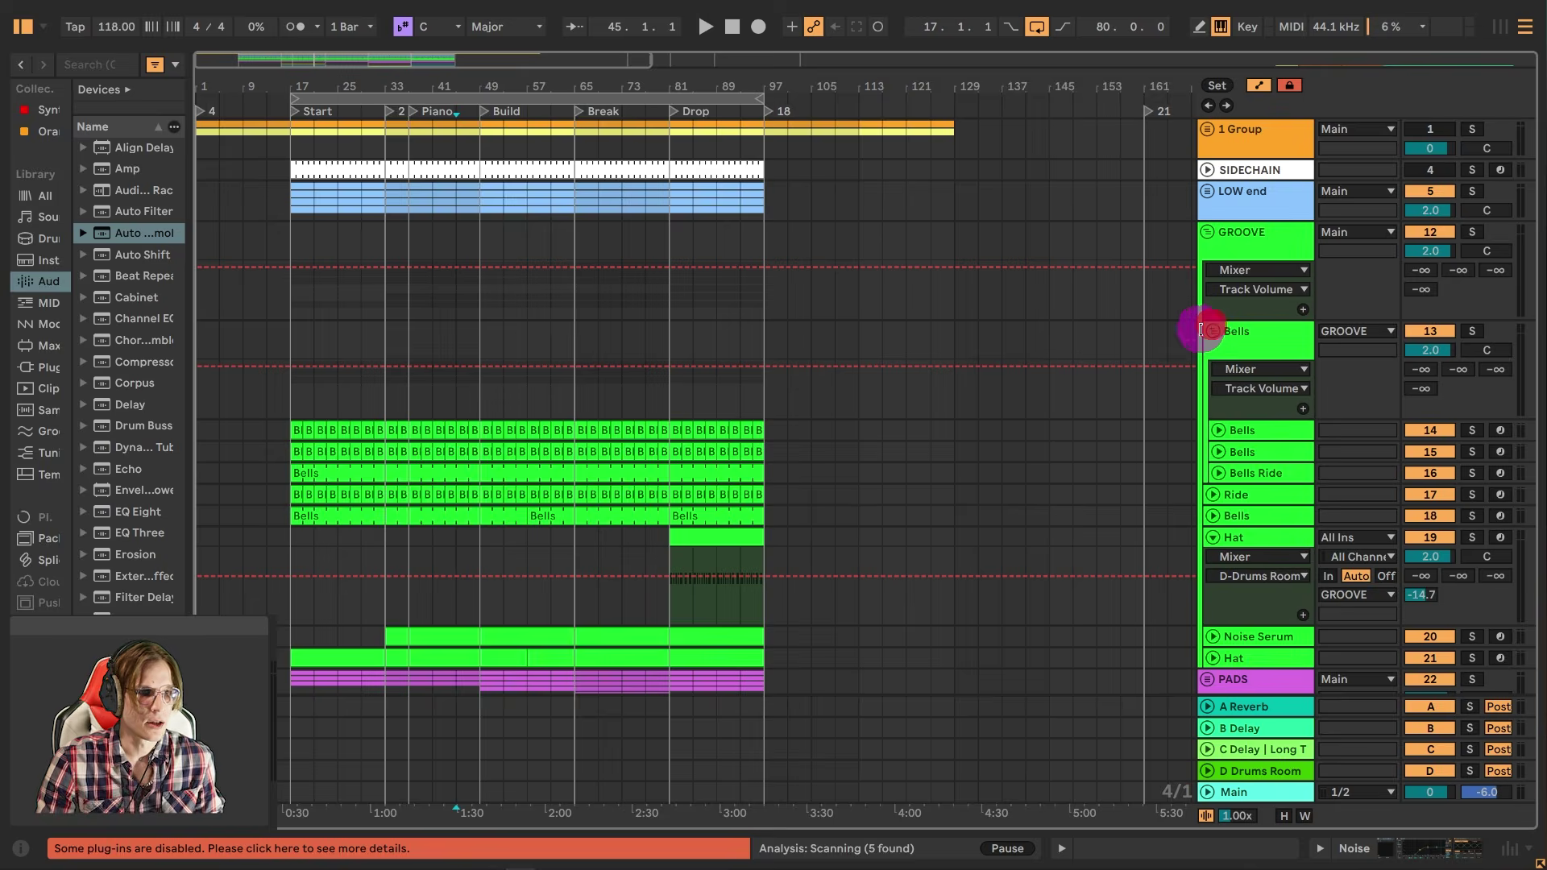
pyautogui.click(1472, 408)
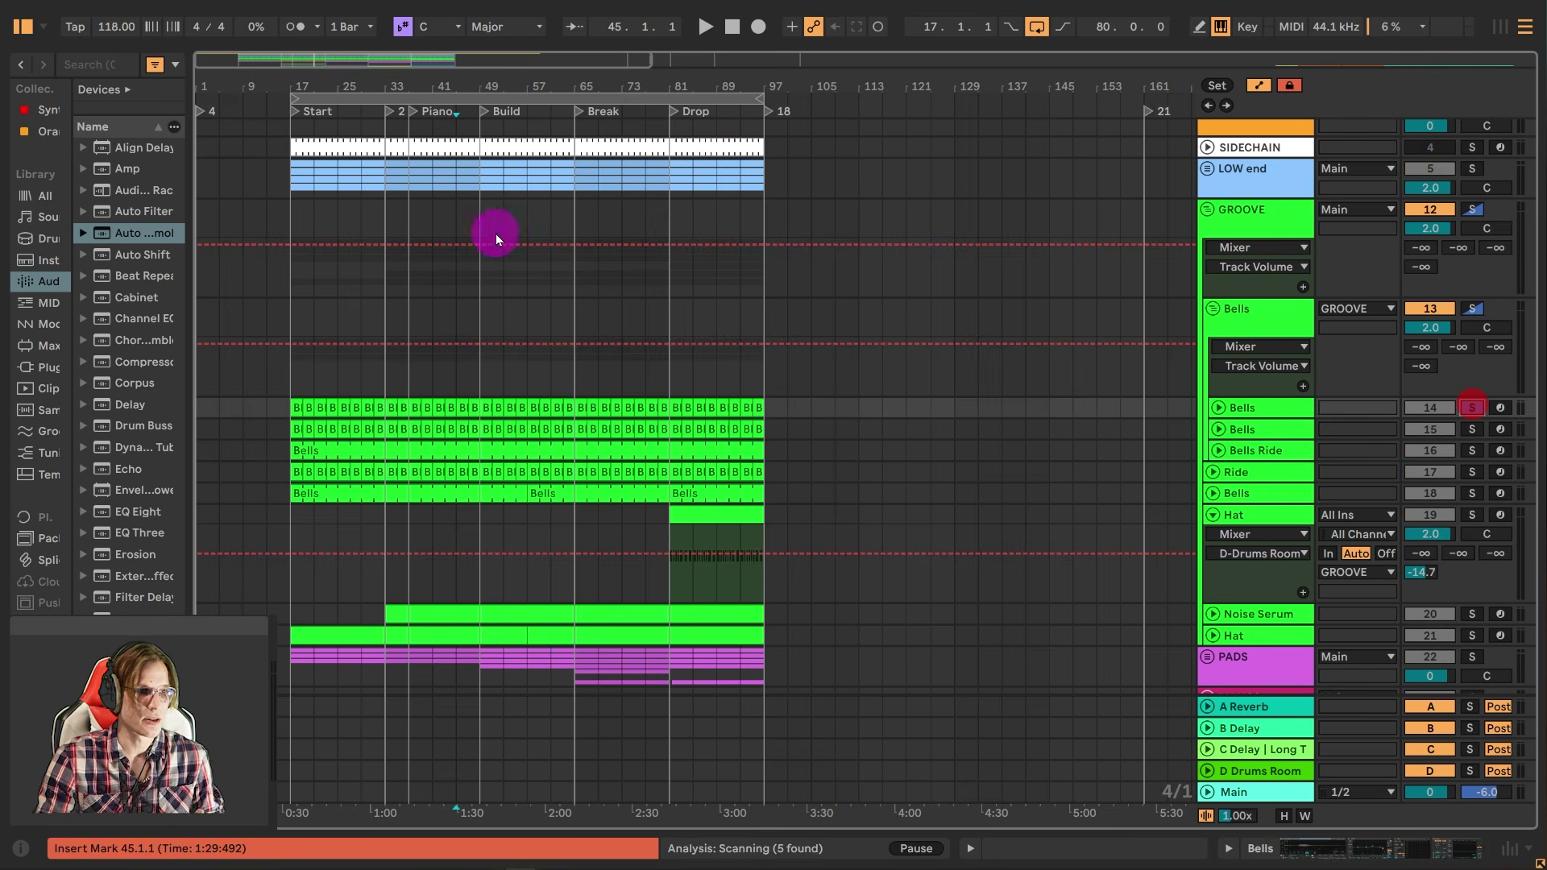
pyautogui.click(294, 113)
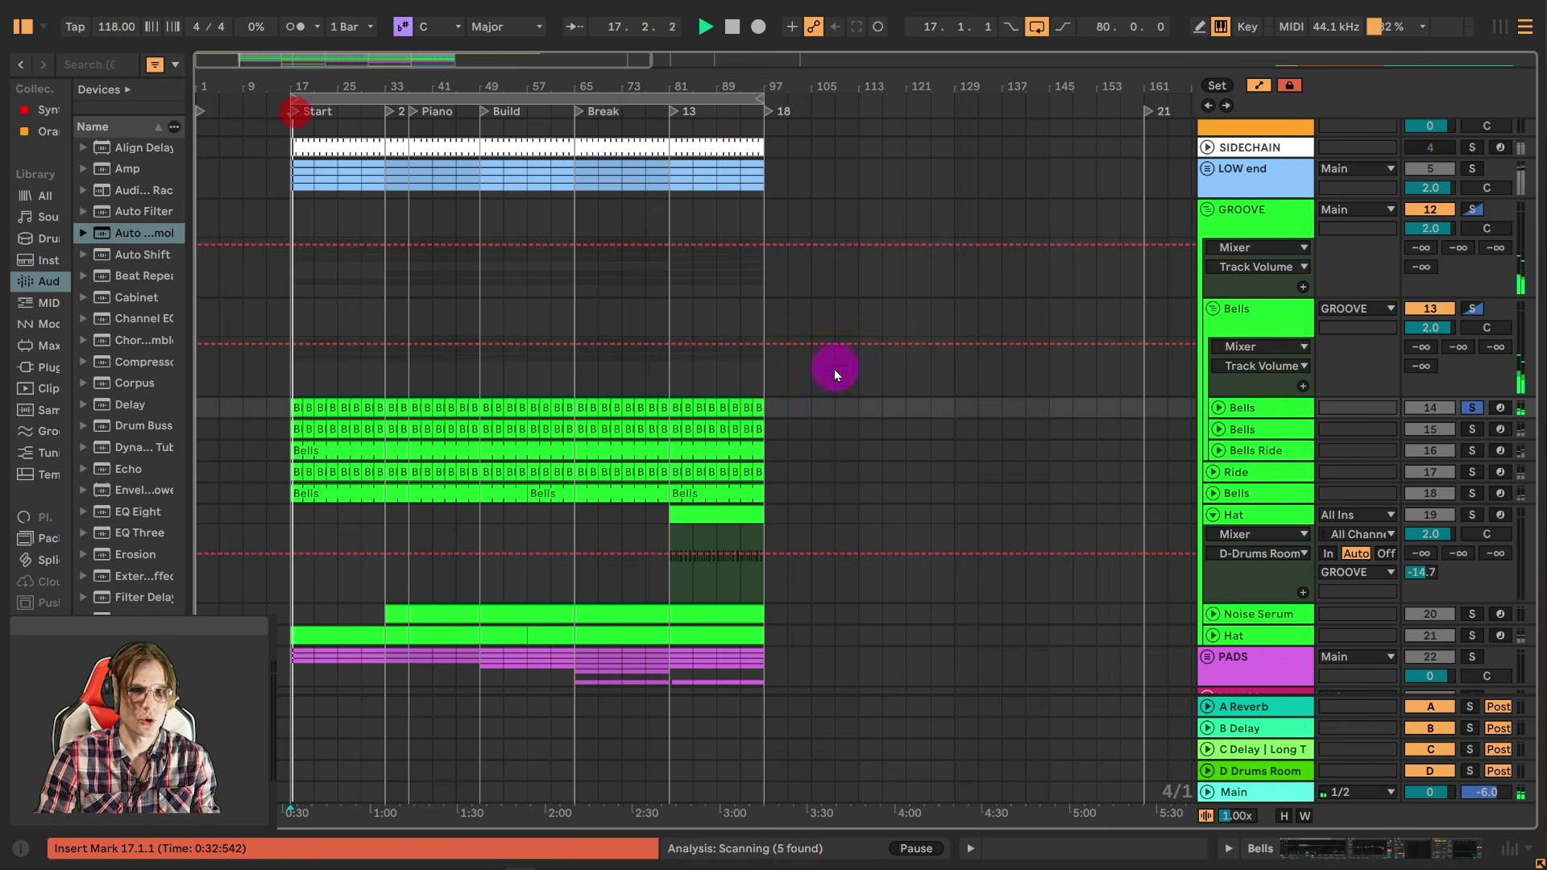
# - Unfold Bells track 14 and show its device chain with the BRS_Street_Car_Bell_By_Hissy sampler collapsed
pyautogui.click(1218, 410)
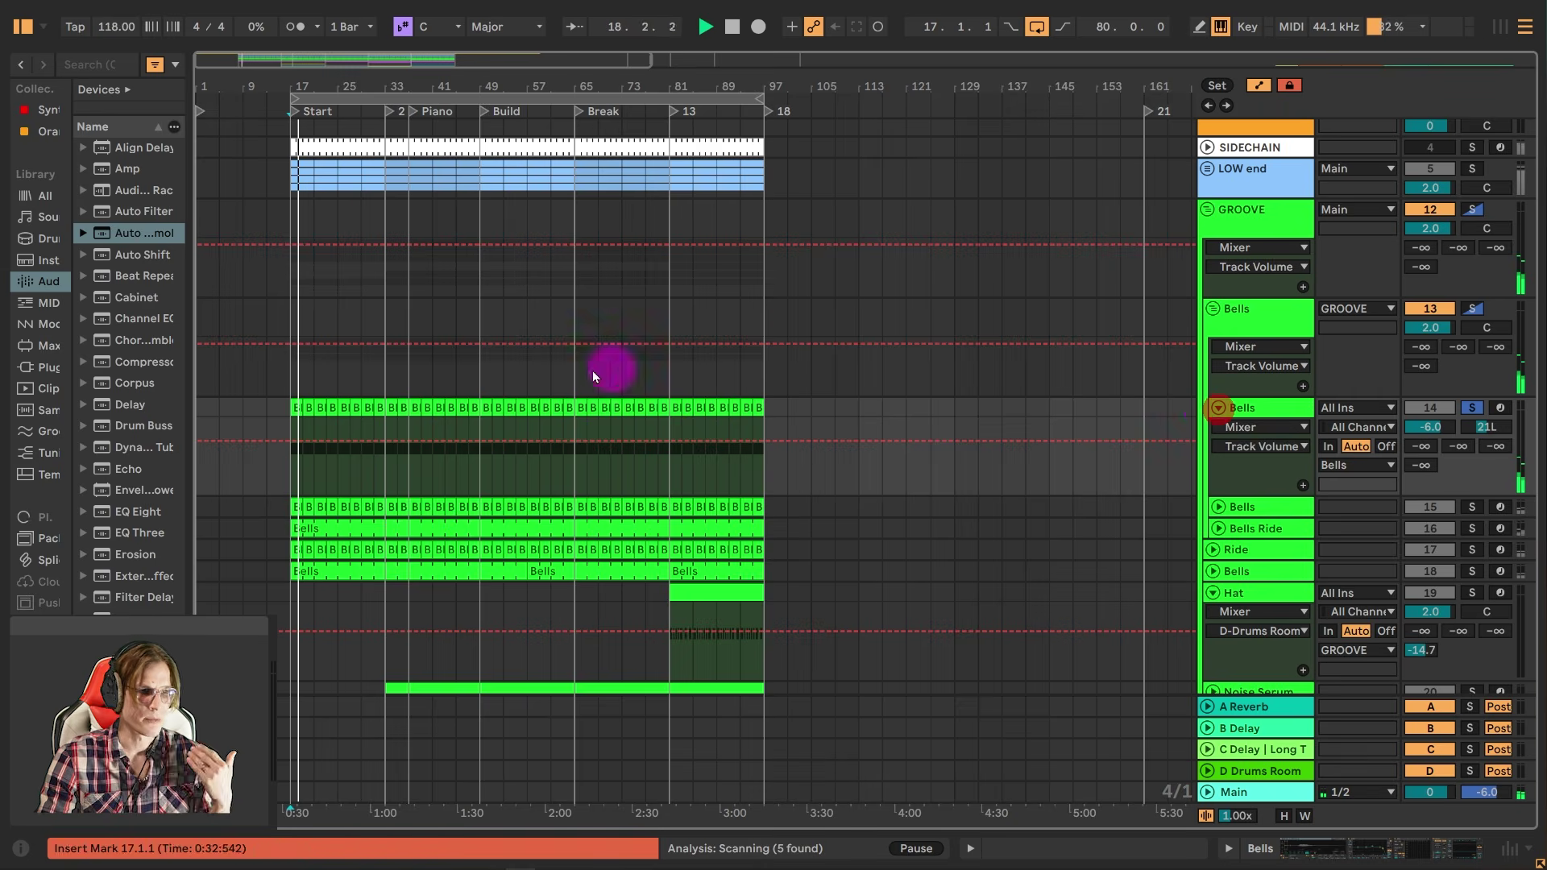
pyautogui.click(1325, 849)
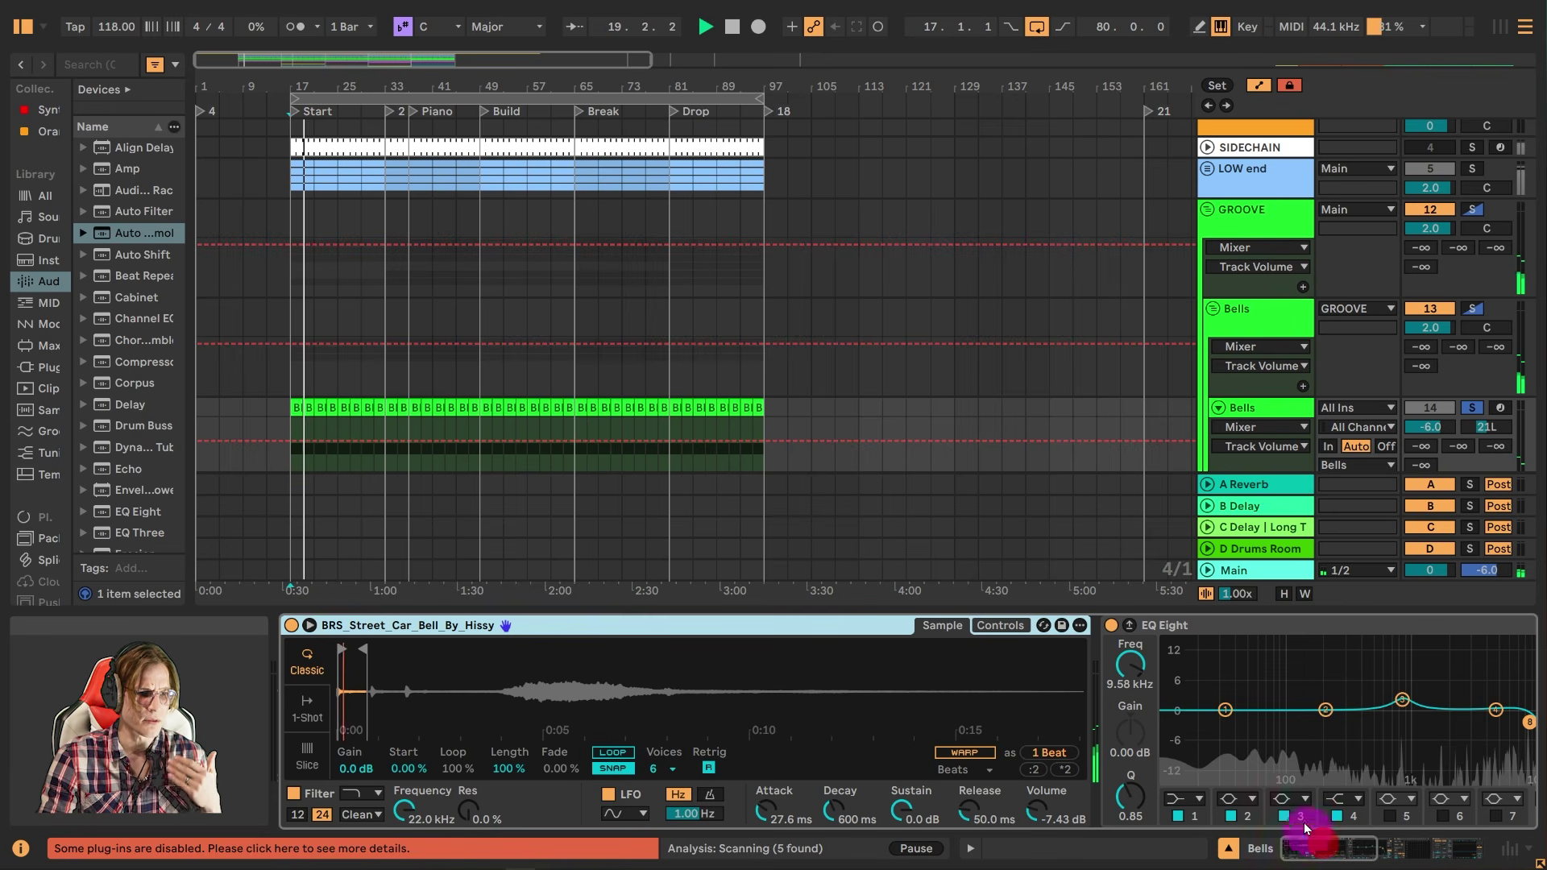
pyautogui.doubleClick(411, 631)
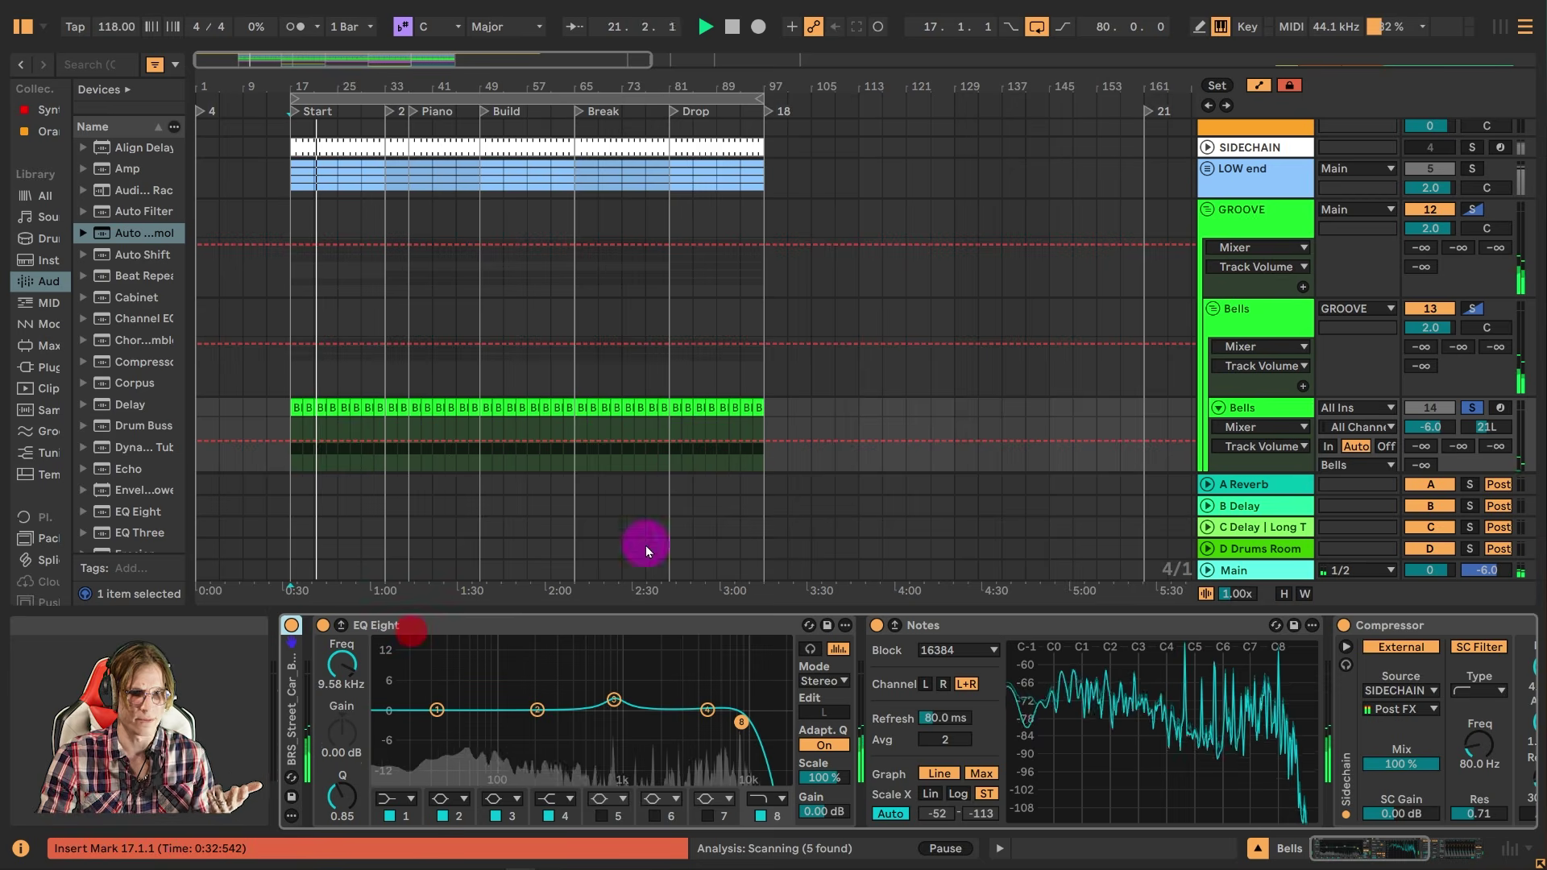
# - Add Bells track 15 to the solo and show the controls of its BRS_Street_Car_Bell_By_Hissy sampler
pyautogui.scroll(-3, 1361, 391)
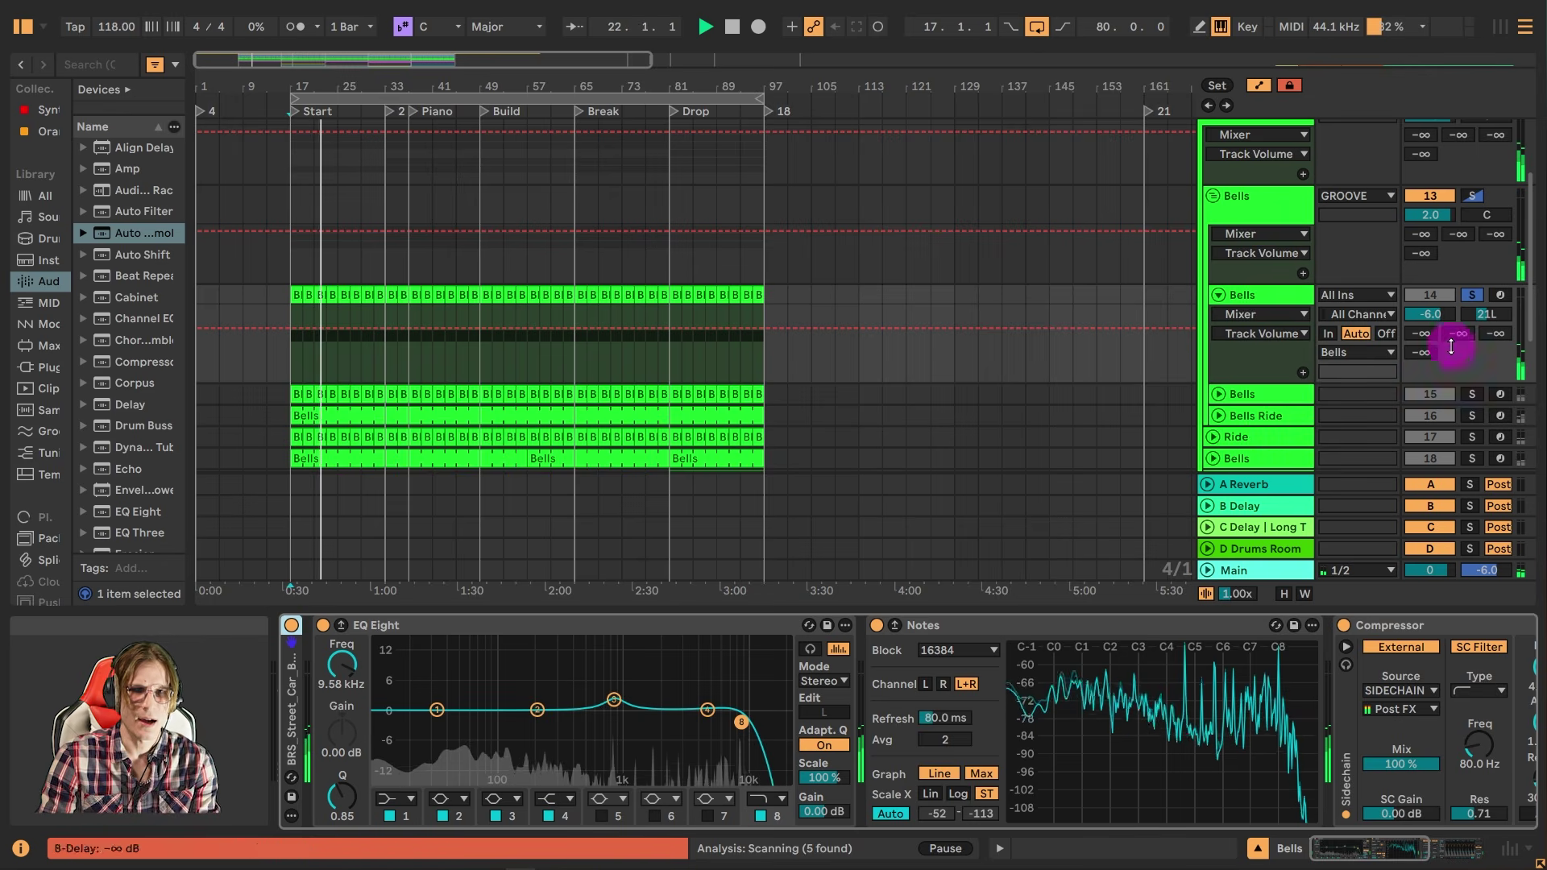
pyautogui.click(1474, 396)
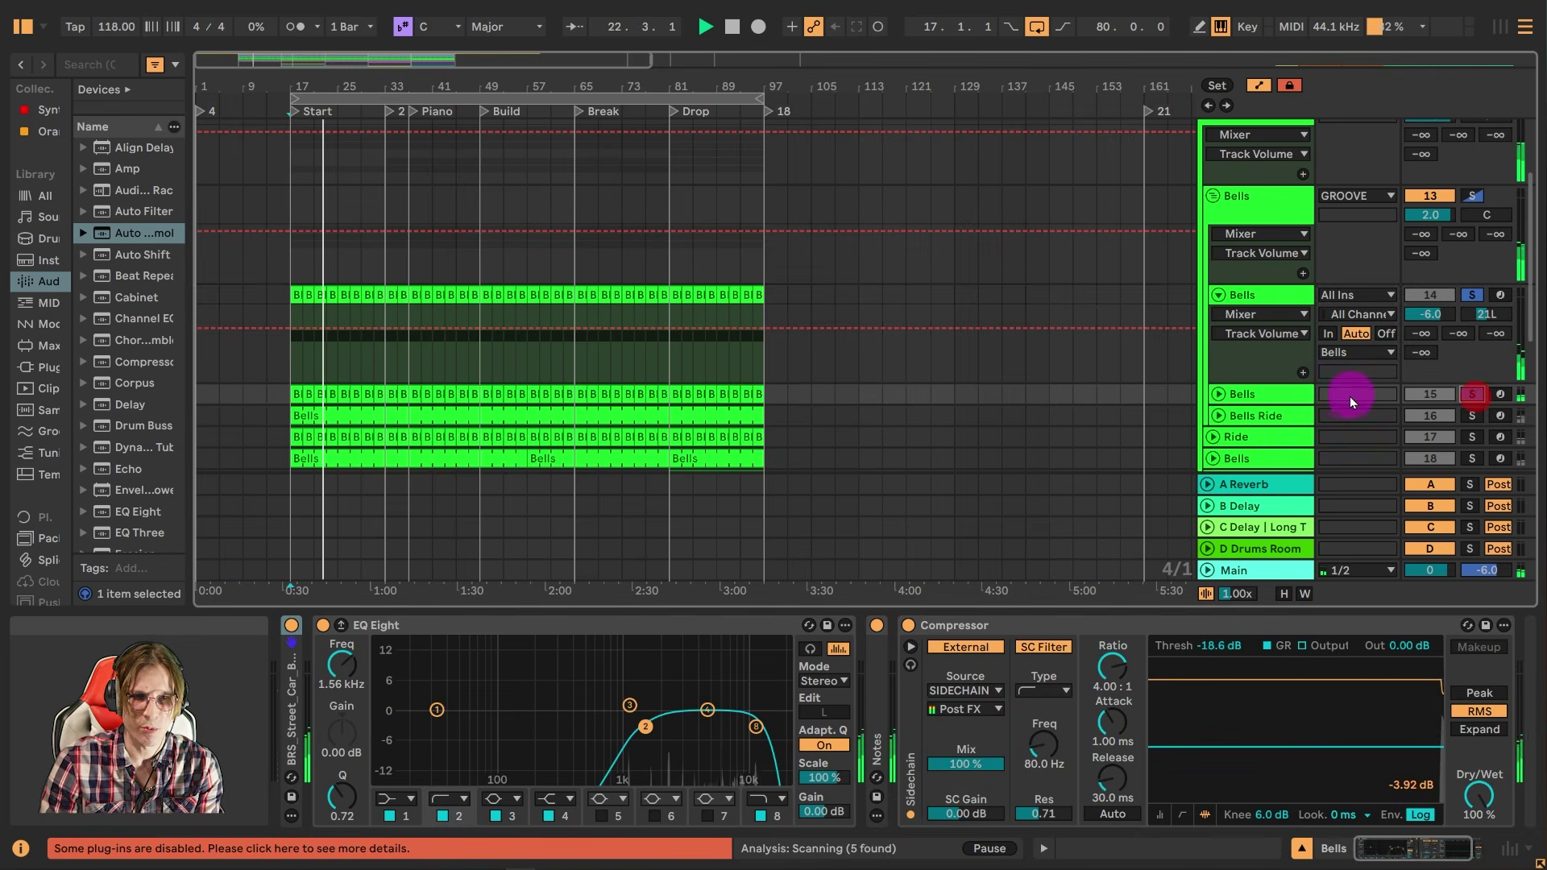
pyautogui.click(1231, 393)
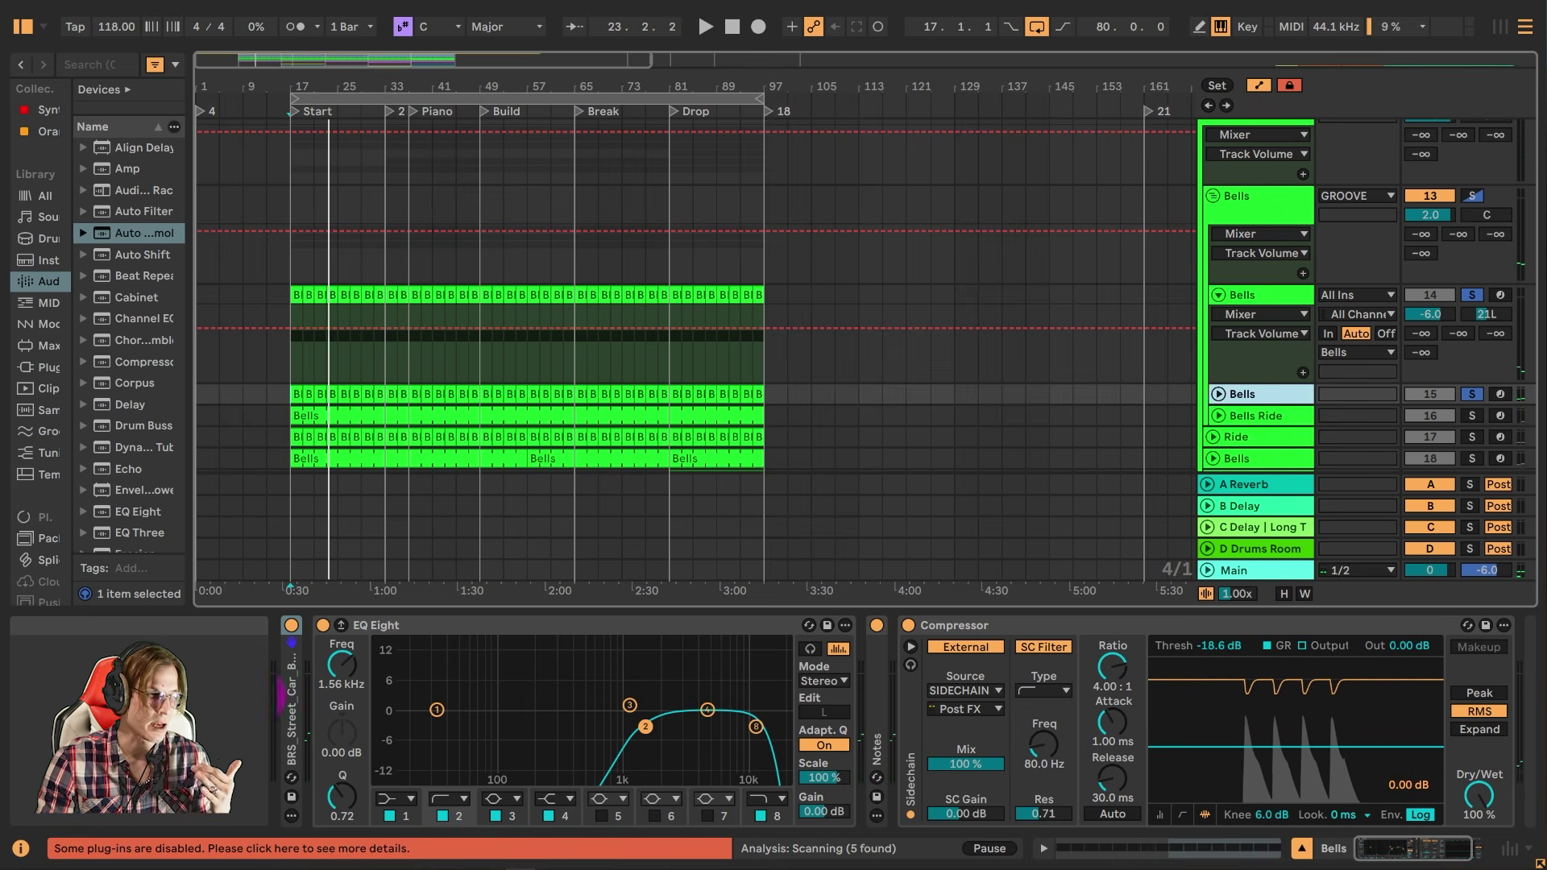
pyautogui.doubleClick(288, 685)
pyautogui.click(1015, 631)
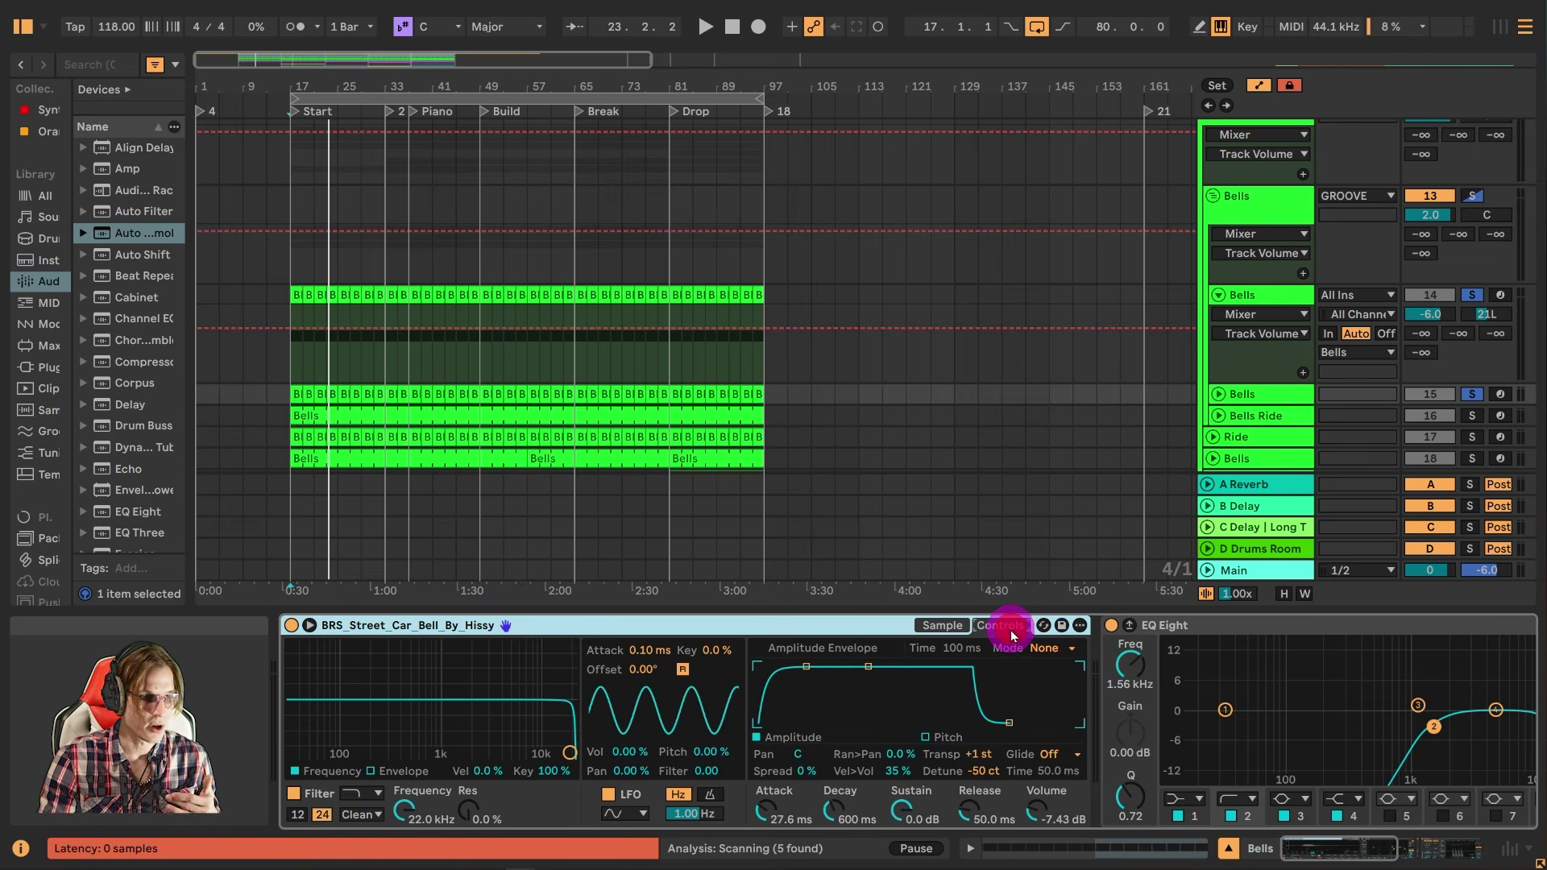
# - Show the sampler controls of Bells track 14 for comparison, and unfold Bells track 15 to reveal its volume and panning
pyautogui.click(1255, 298)
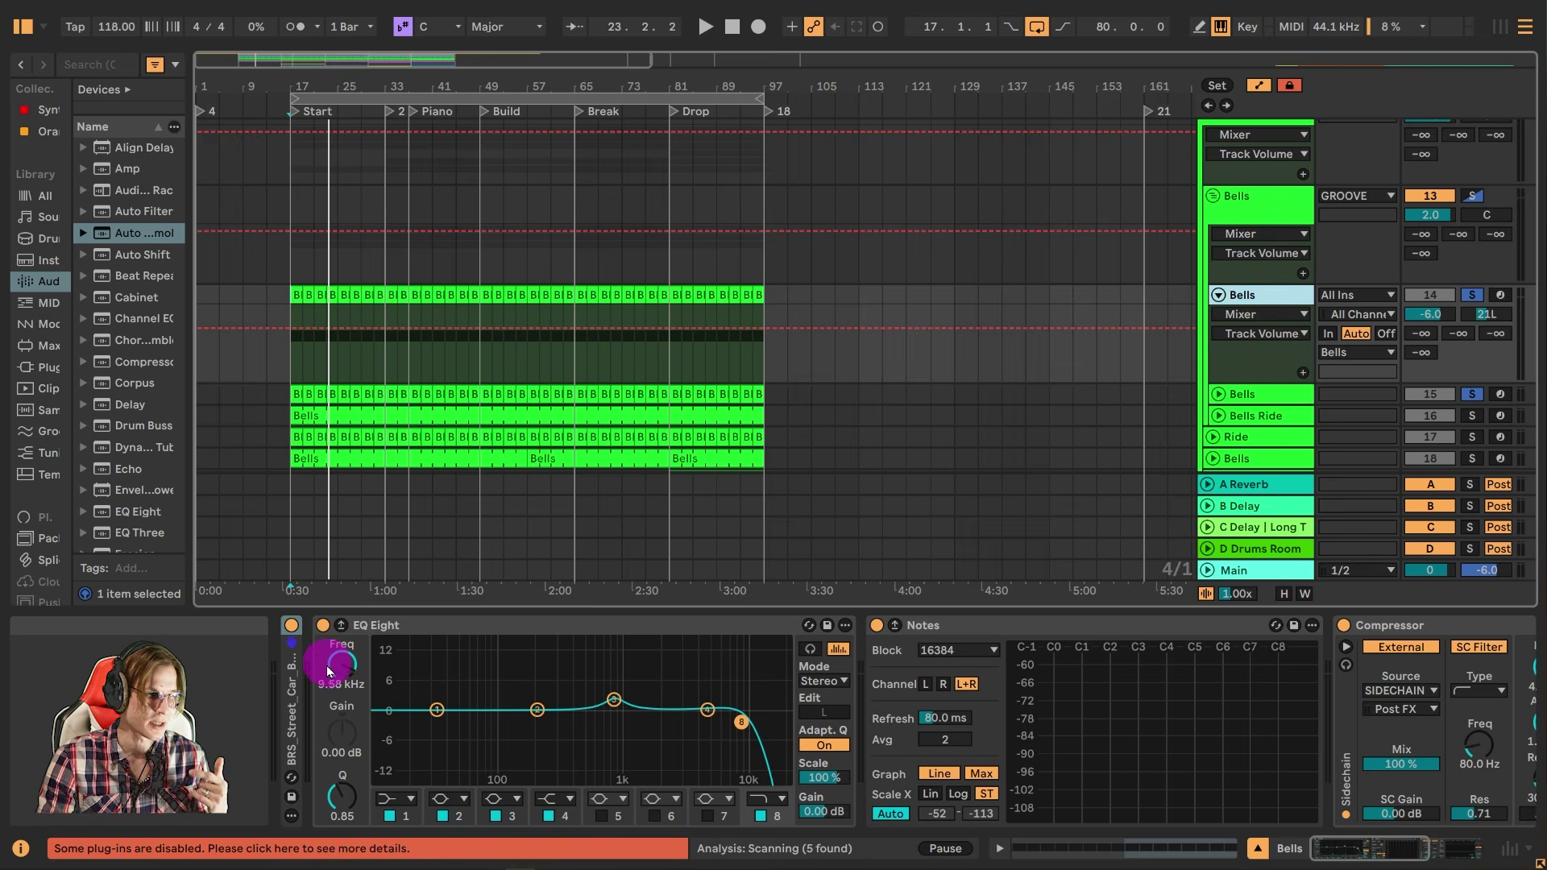
pyautogui.doubleClick(288, 674)
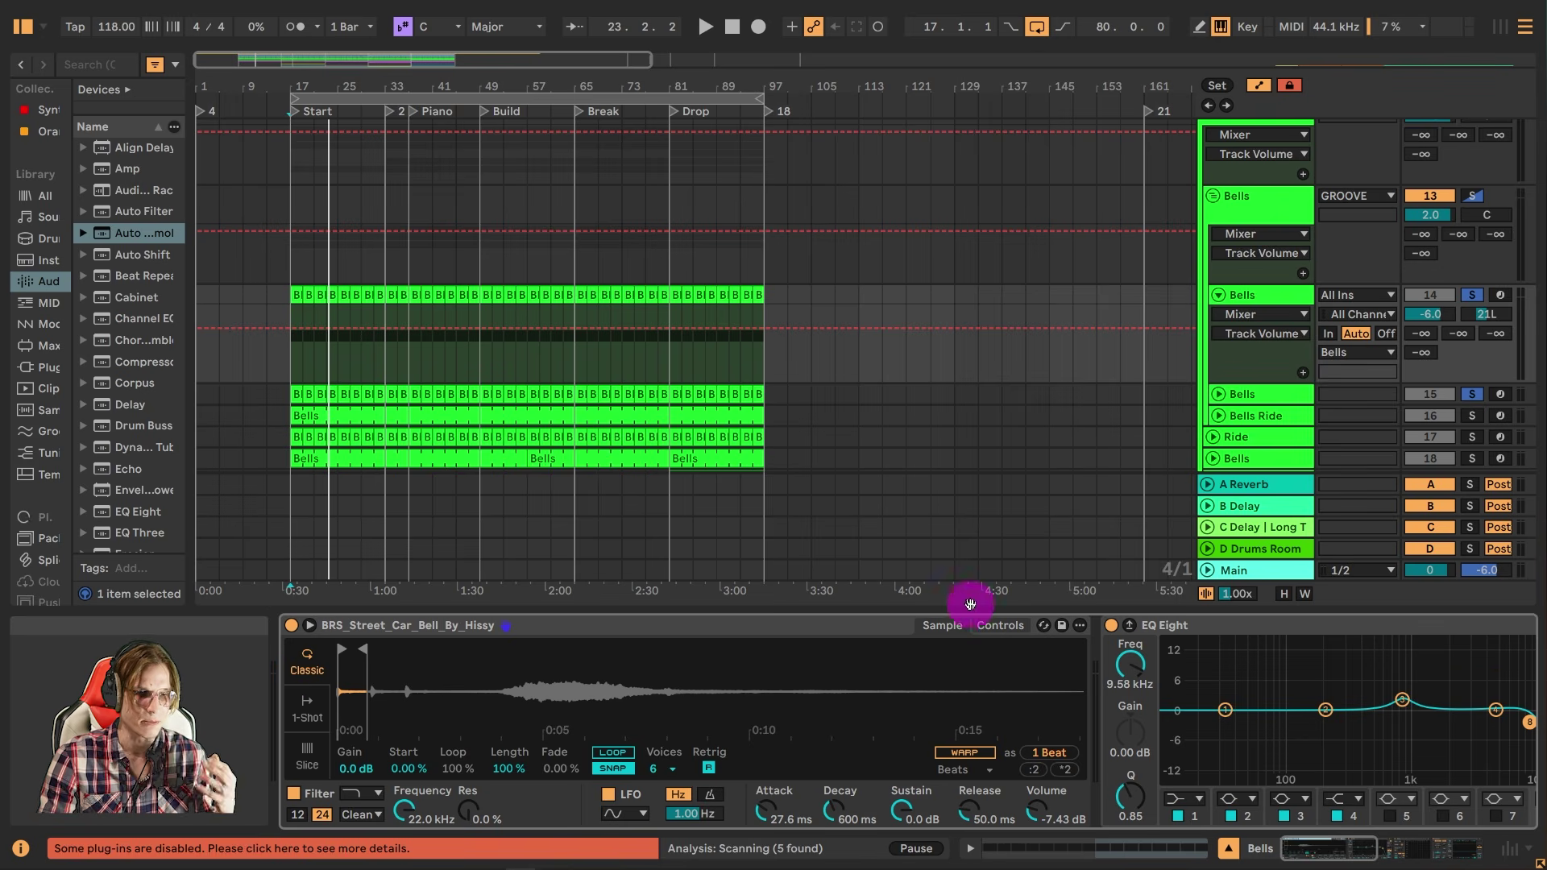
pyautogui.click(1000, 625)
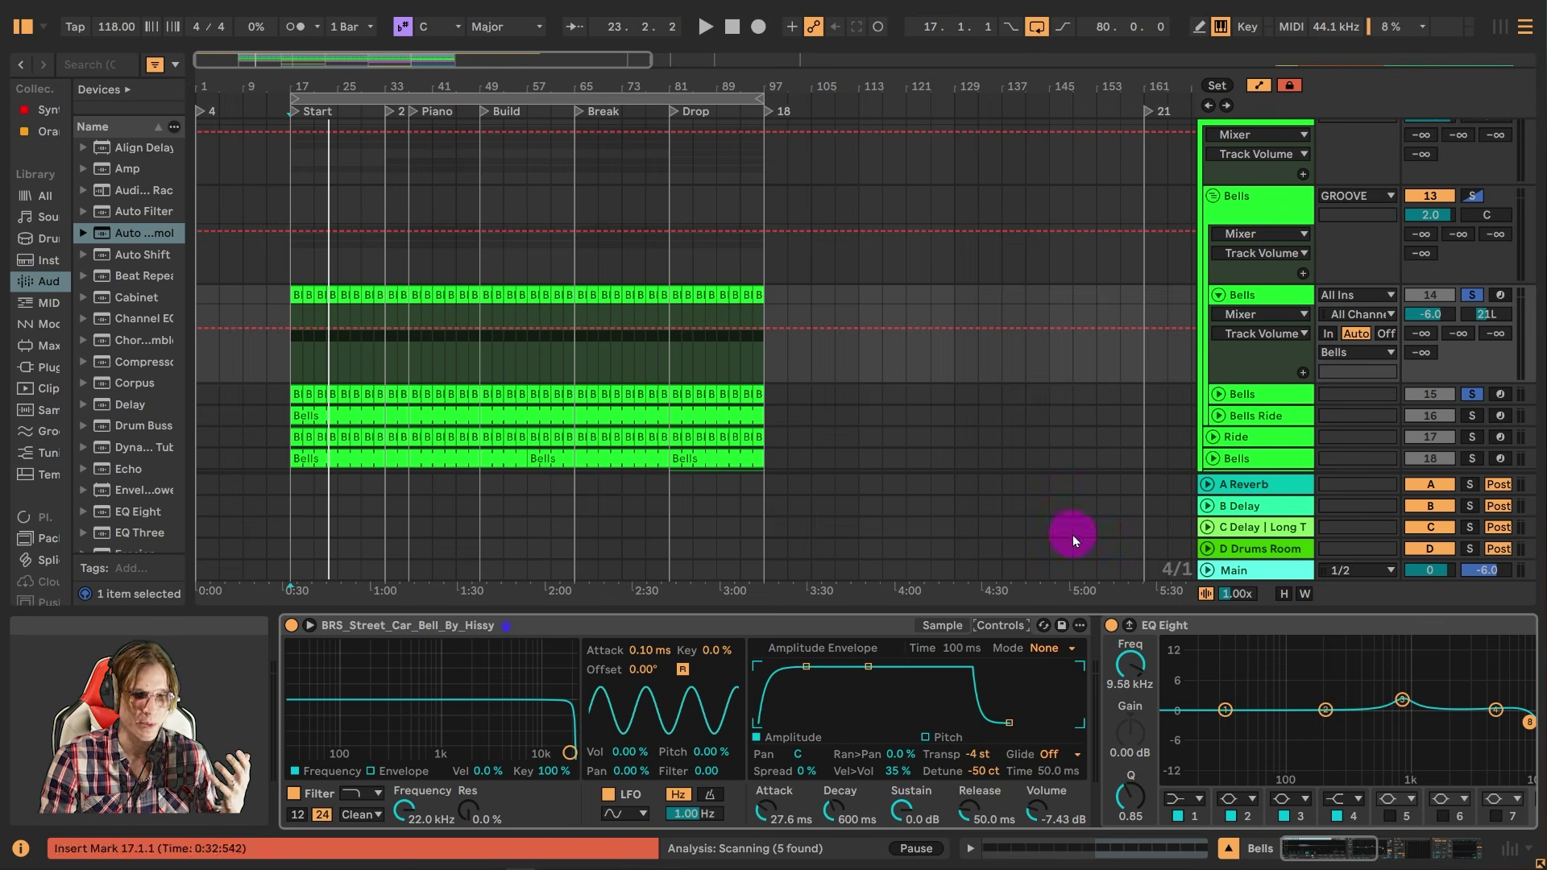
pyautogui.click(1278, 394)
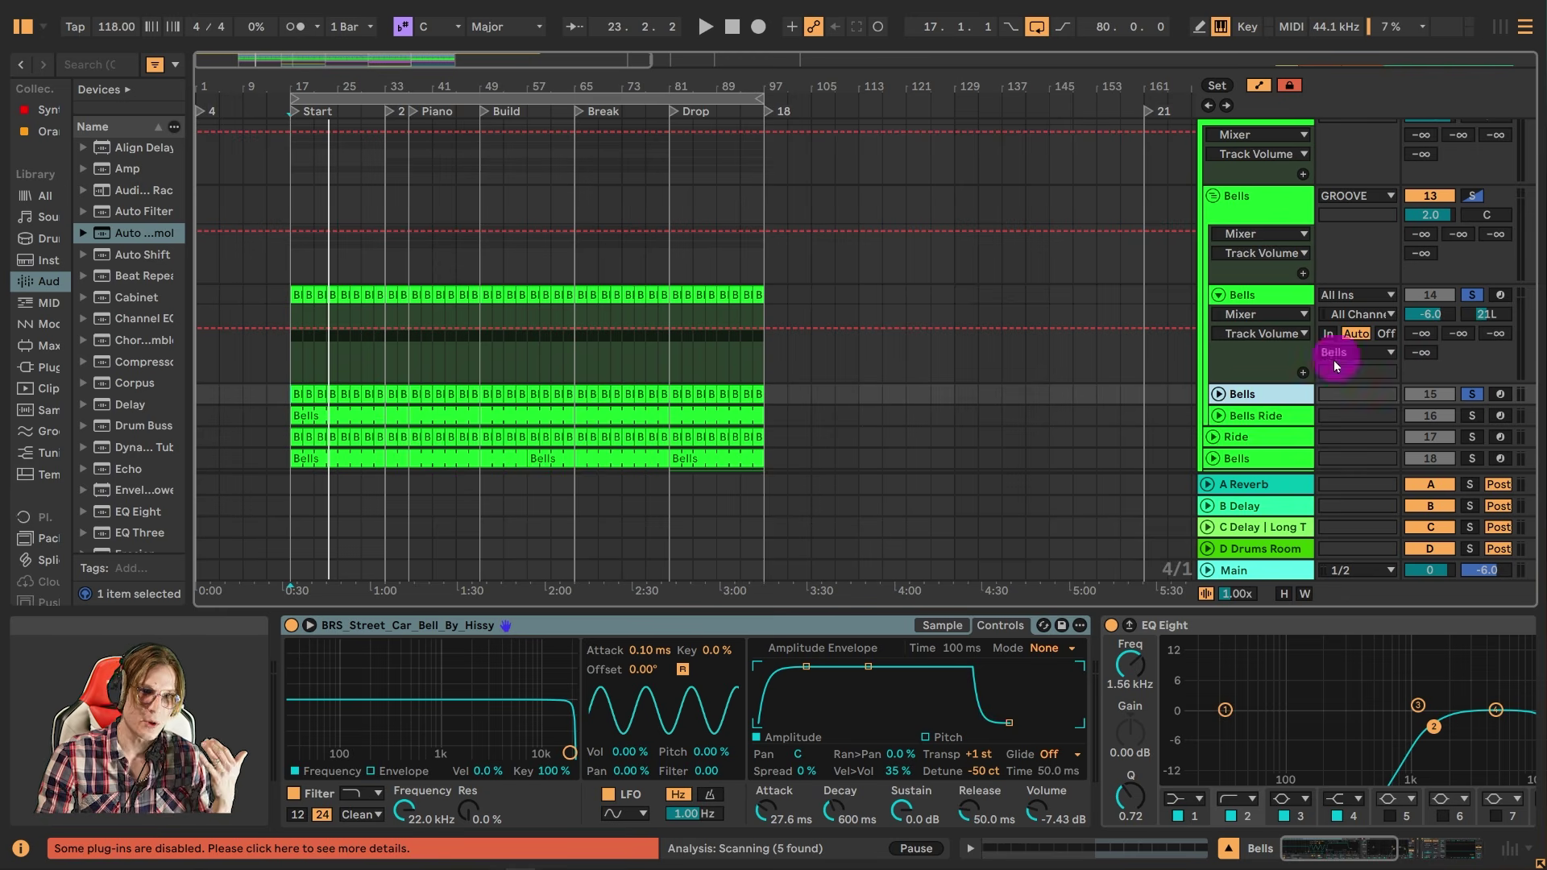
pyautogui.click(1219, 394)
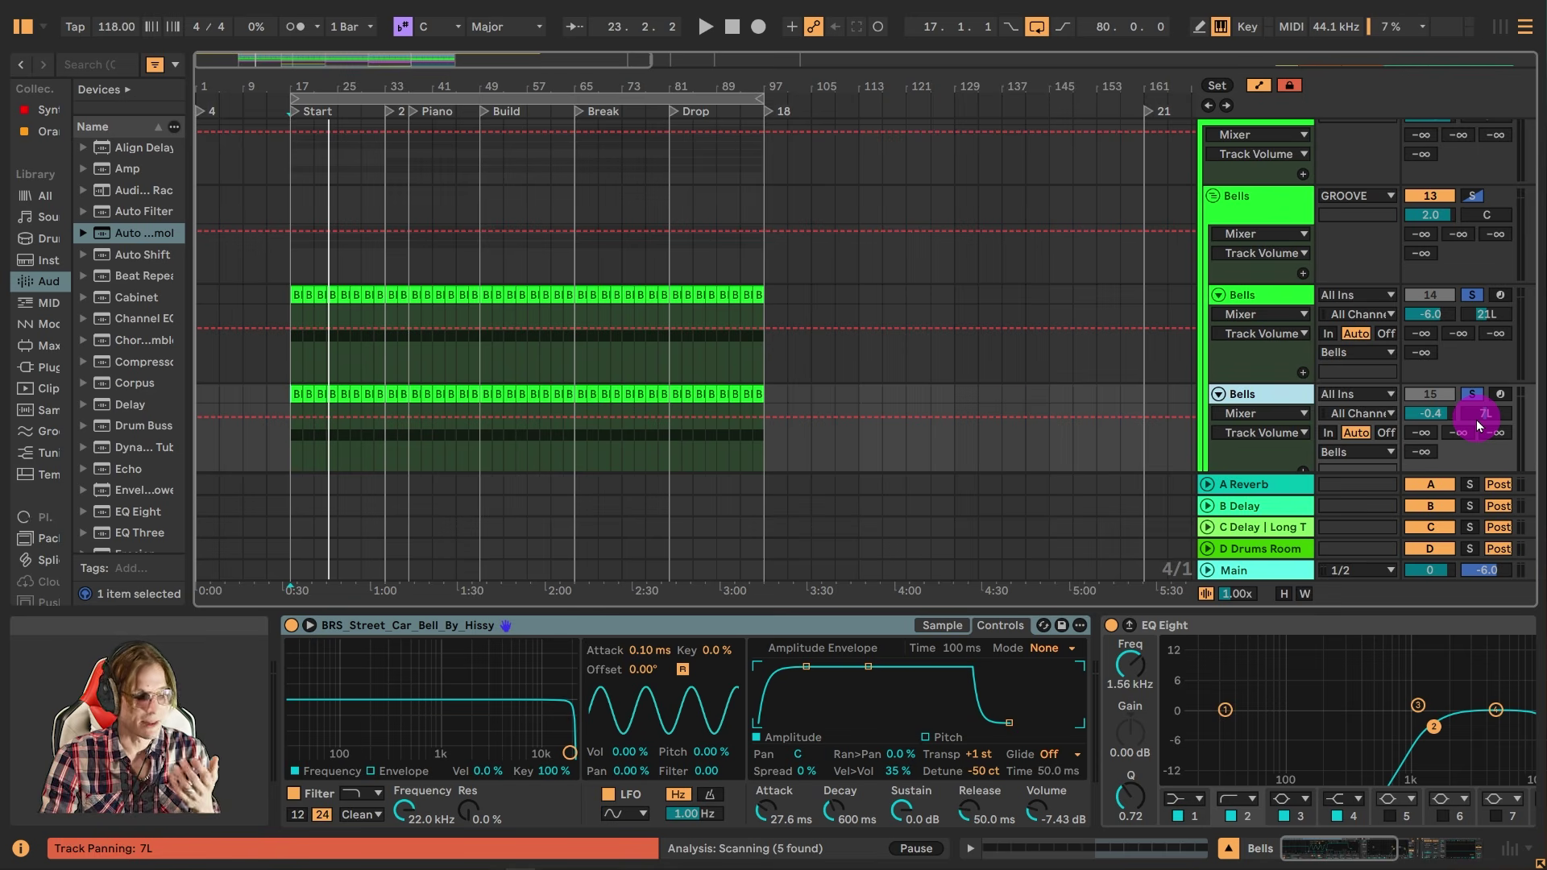
# - Play Bells tracks 14 and 15 together from the Start locator, with Bells Ride track 16 in view
pyautogui.moveTo(419, 127)
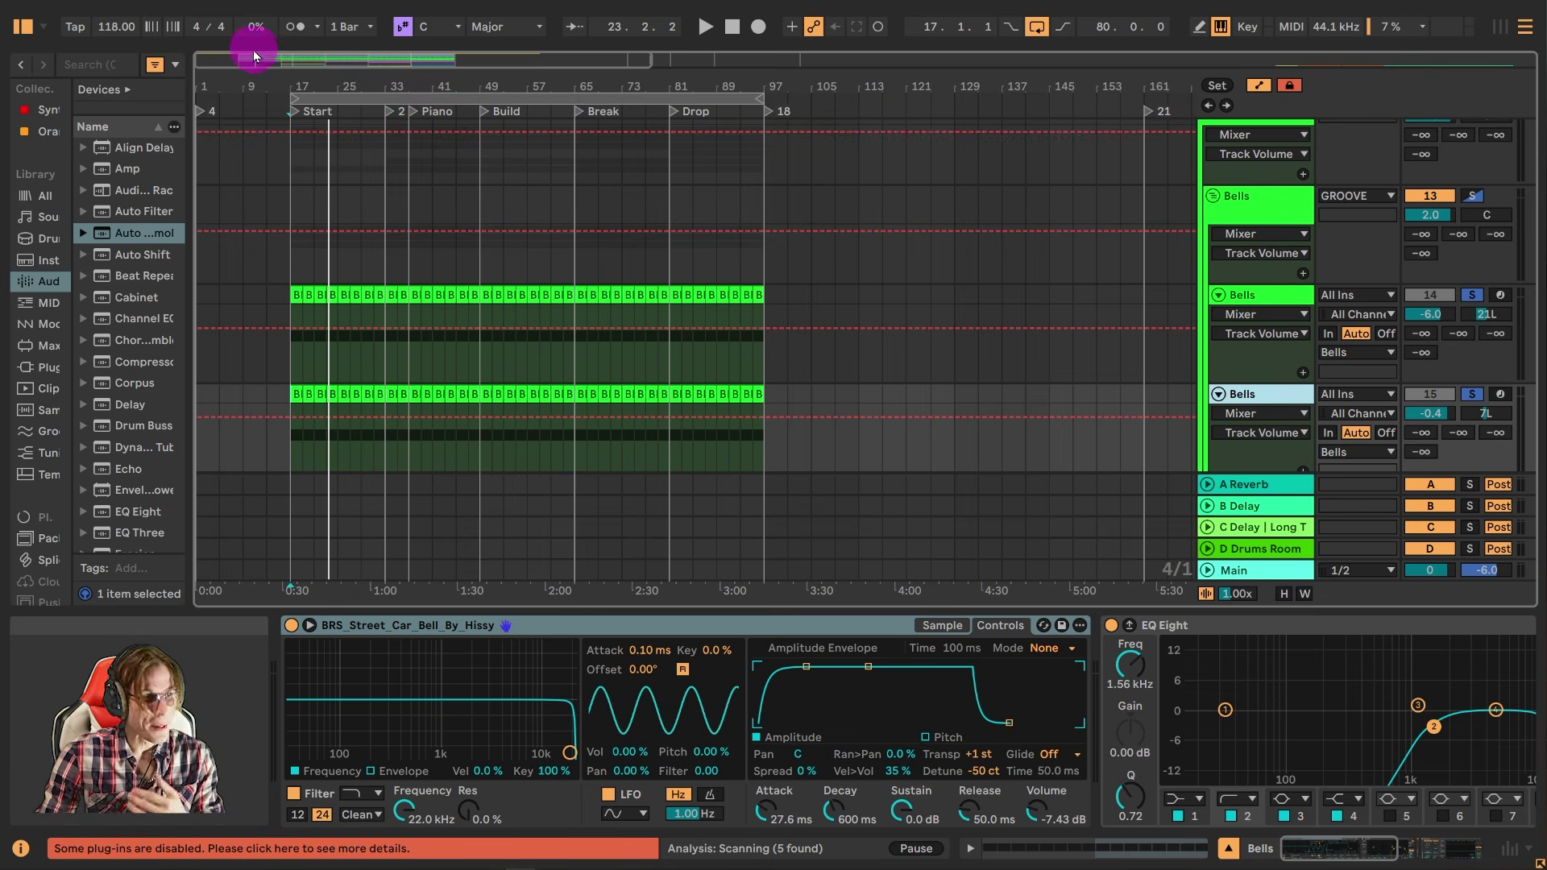
pyautogui.click(298, 118)
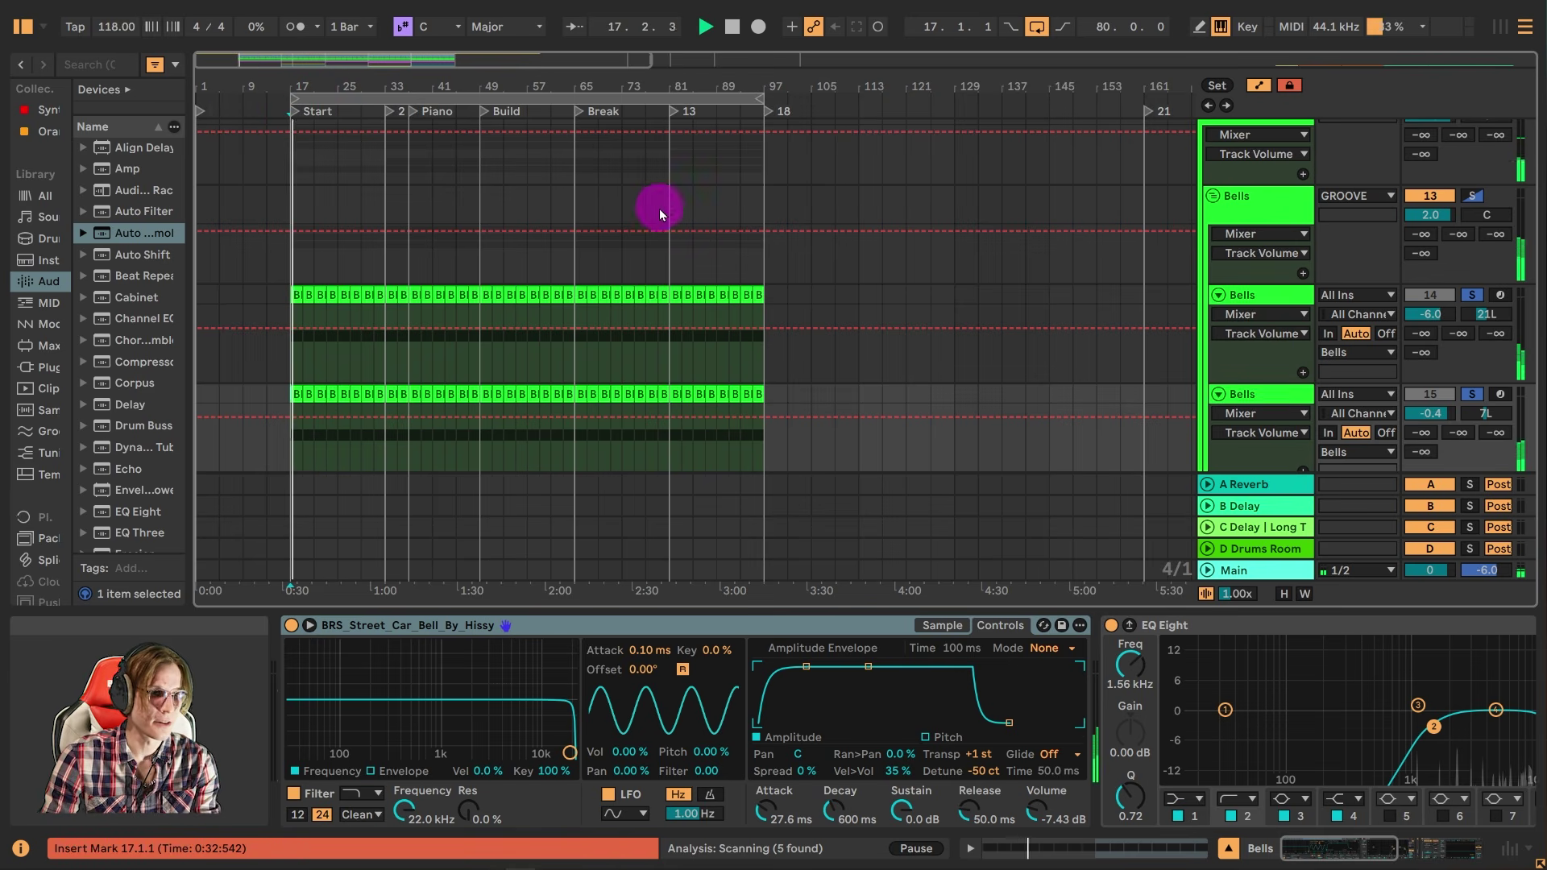
pyautogui.scroll(-2, 648, 213)
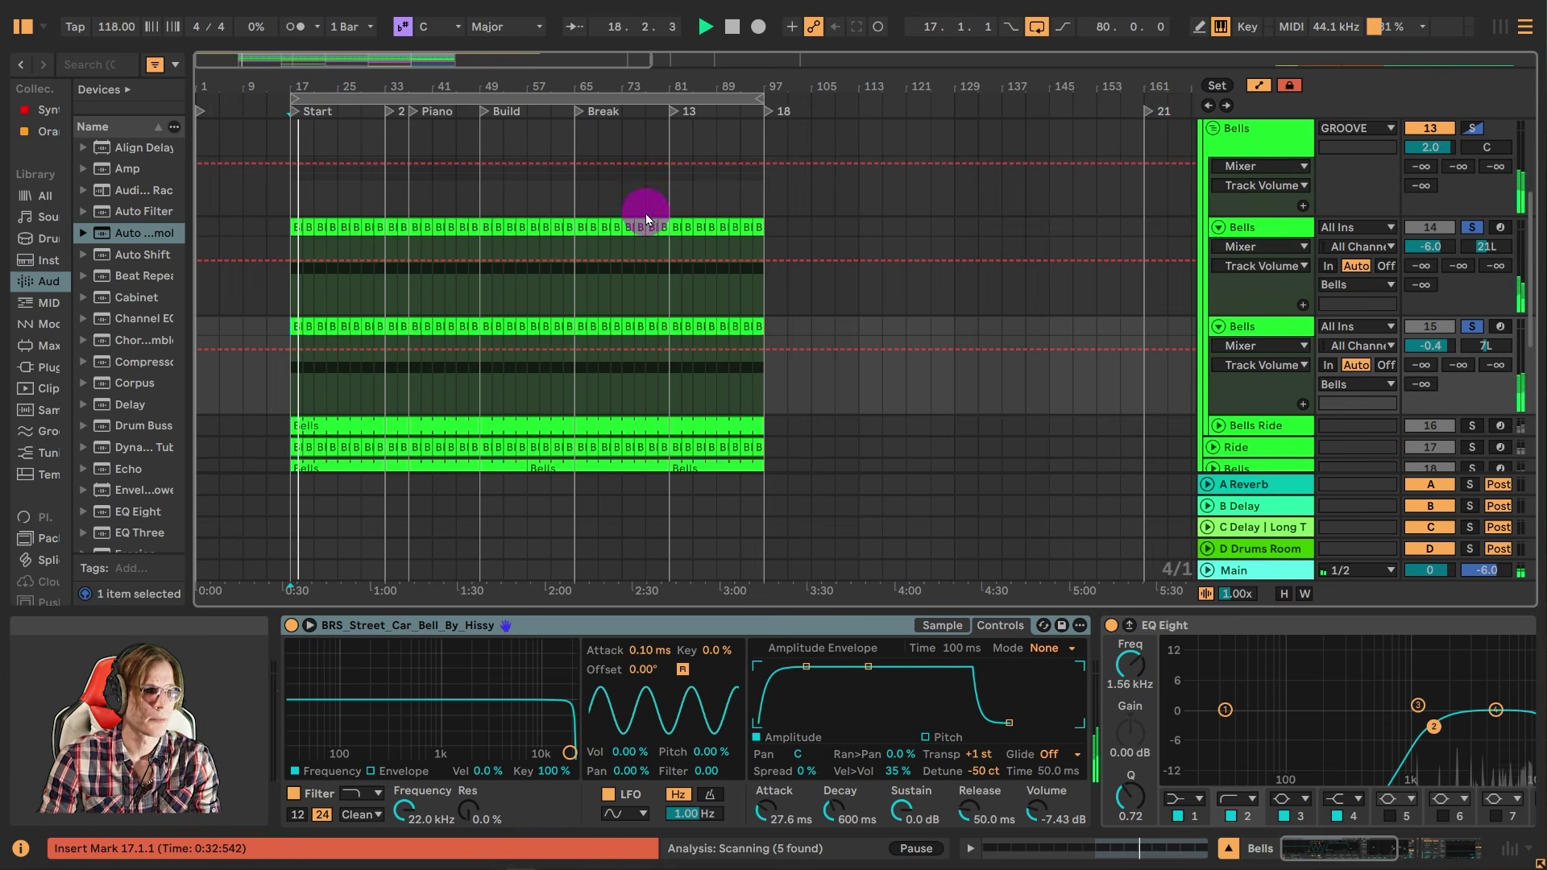
# - Solo Bells Ride track 16 on its own, and add Bells tracks 15 and 14 back to the solo
pyautogui.click(1471, 426)
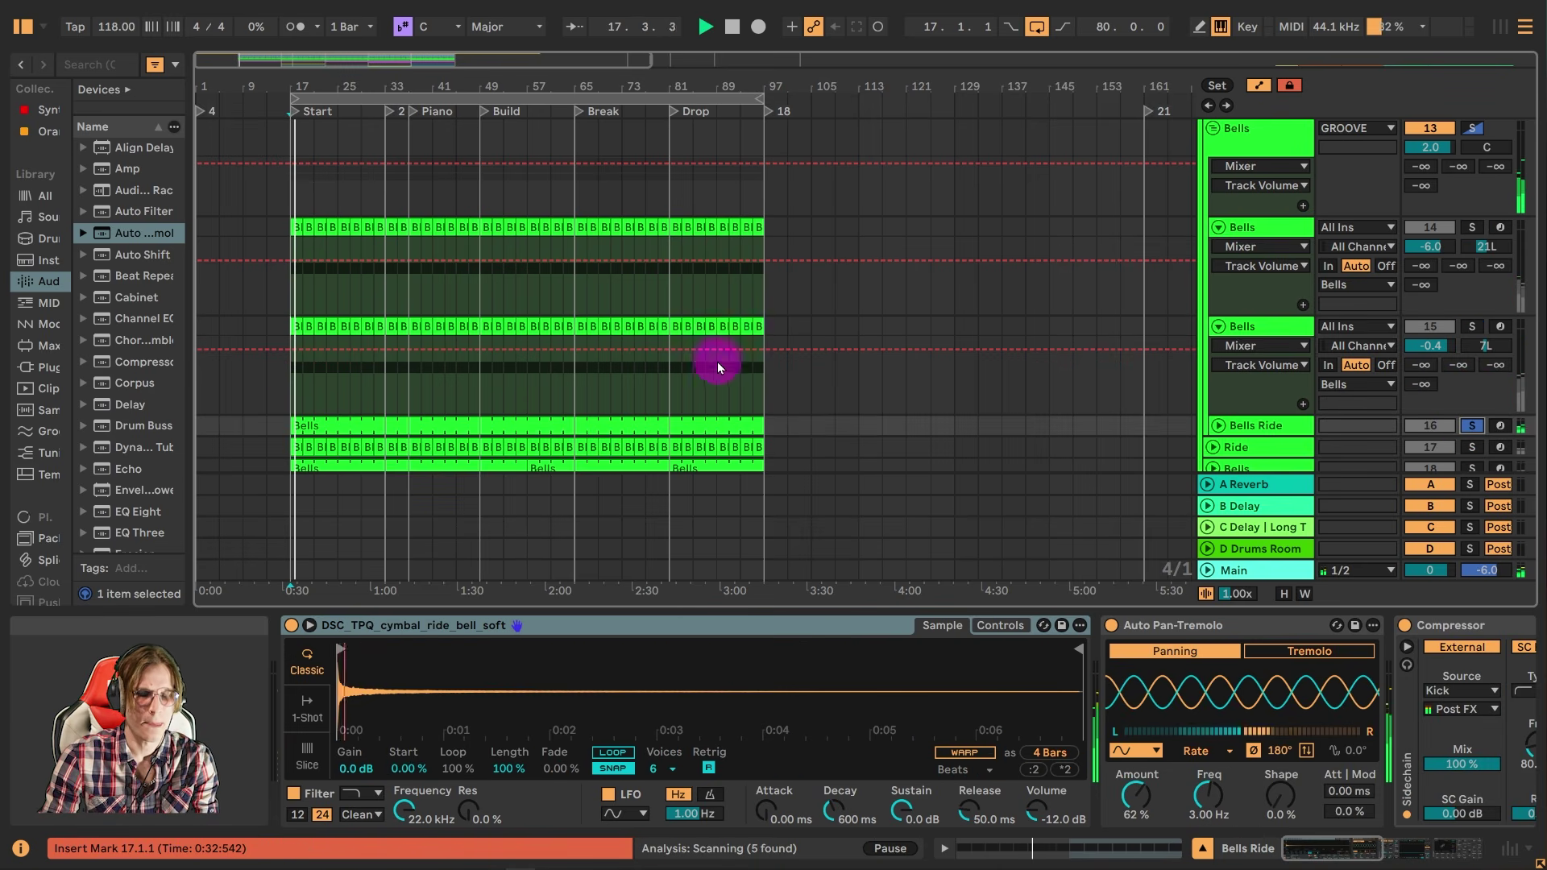
pyautogui.keyDown('ctrl'); pyautogui.click(1472, 326); pyautogui.keyUp('ctrl')
pyautogui.keyDown('ctrl'); pyautogui.click(1471, 228); pyautogui.keyUp('ctrl')
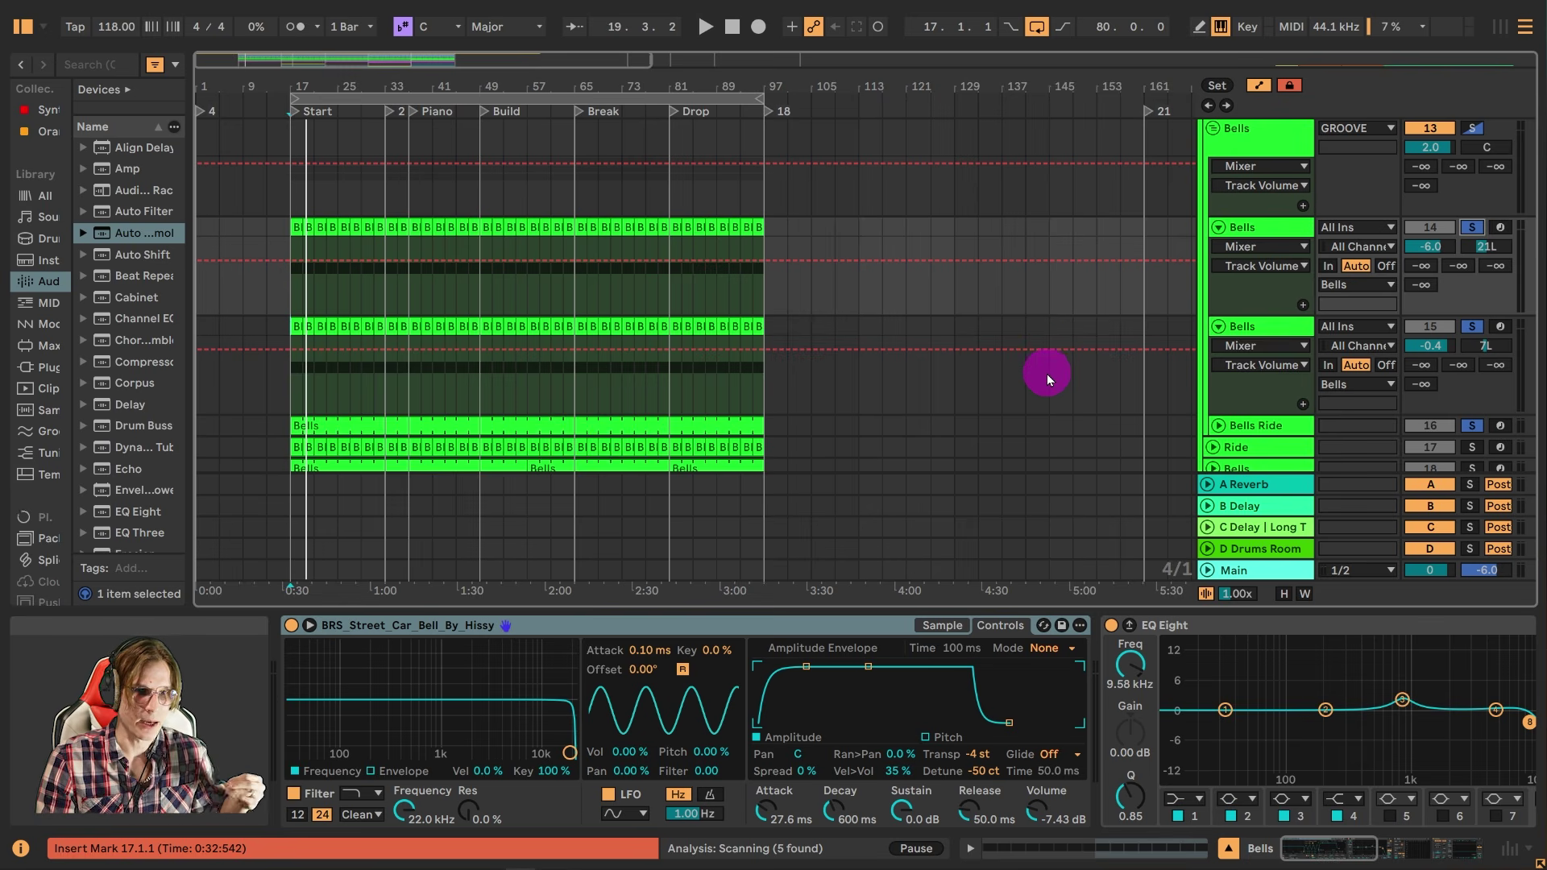
# - Play Ride track 17 from the Start locator with the other bells, solo it alone and stop playback
pyautogui.click(1471, 447)
pyautogui.click(301, 111)
pyautogui.press('space')
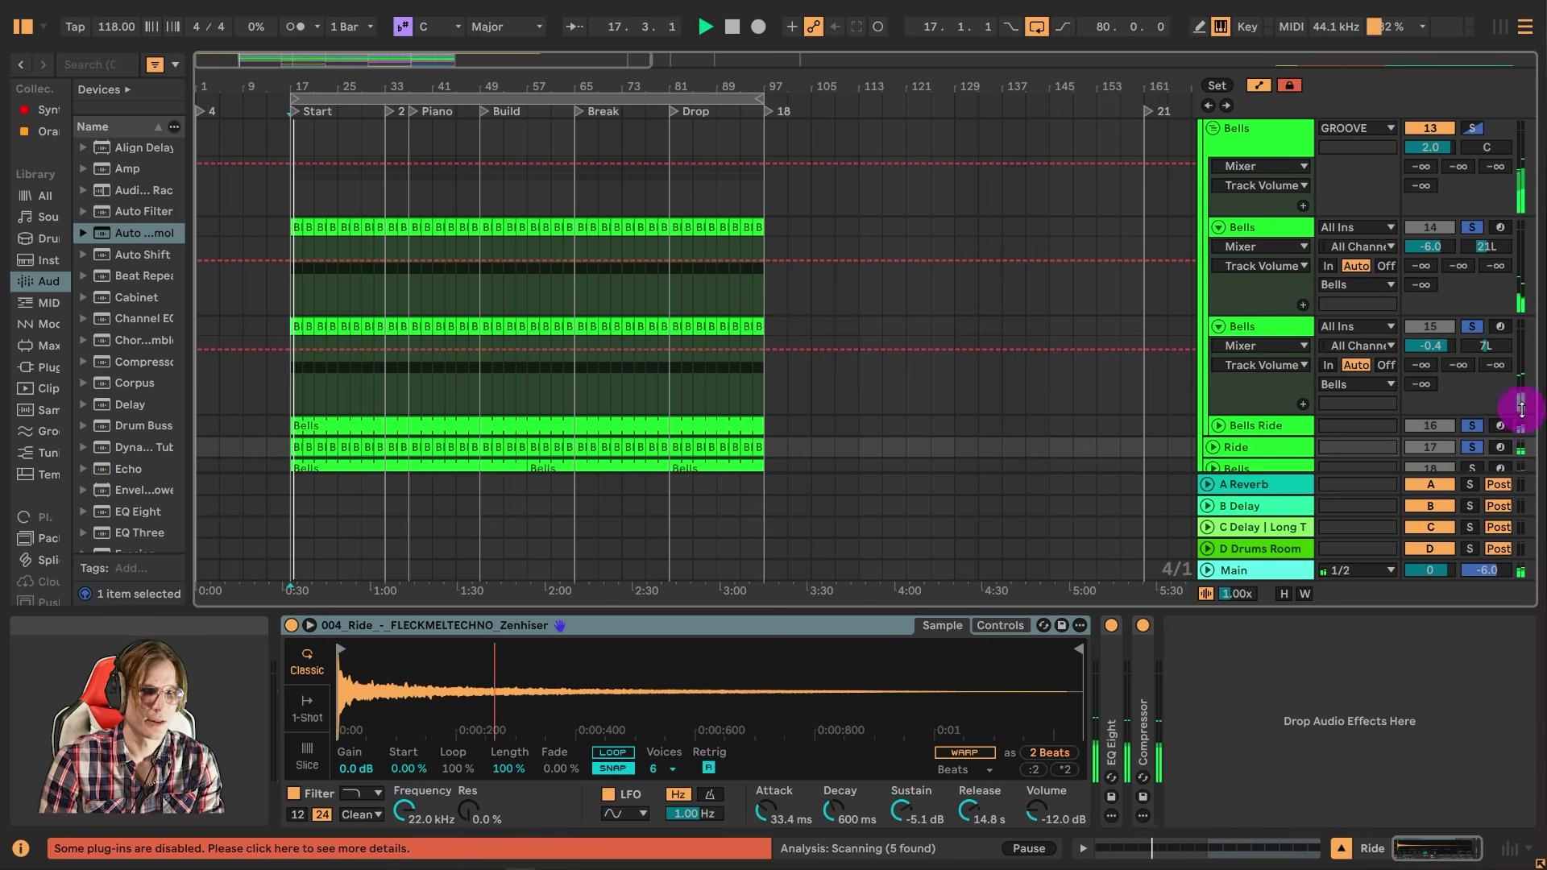
pyautogui.click(1472, 448)
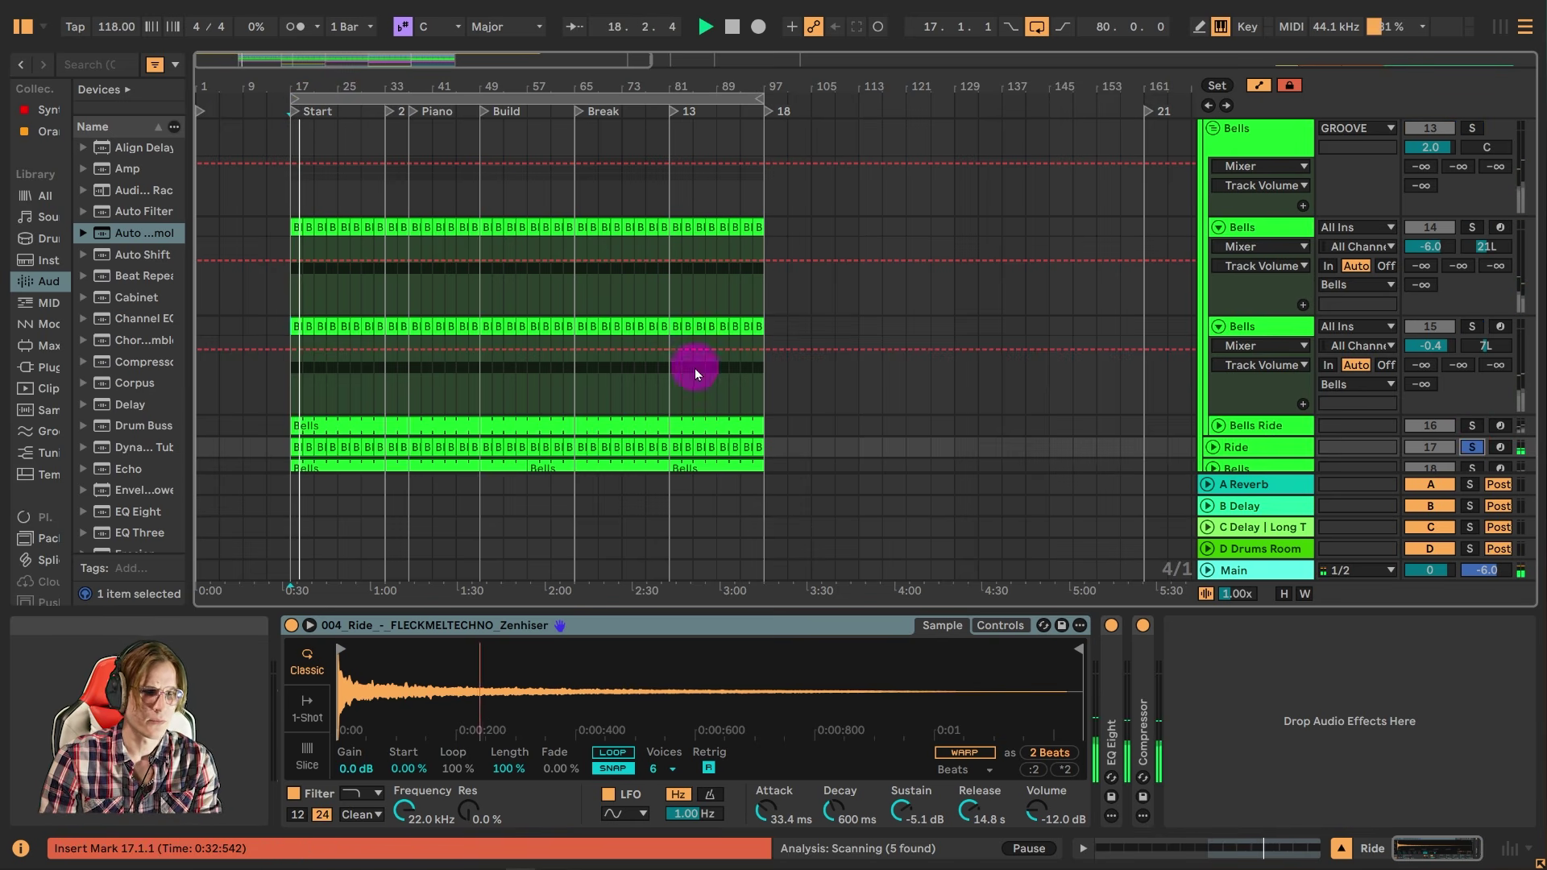
pyautogui.press('space')
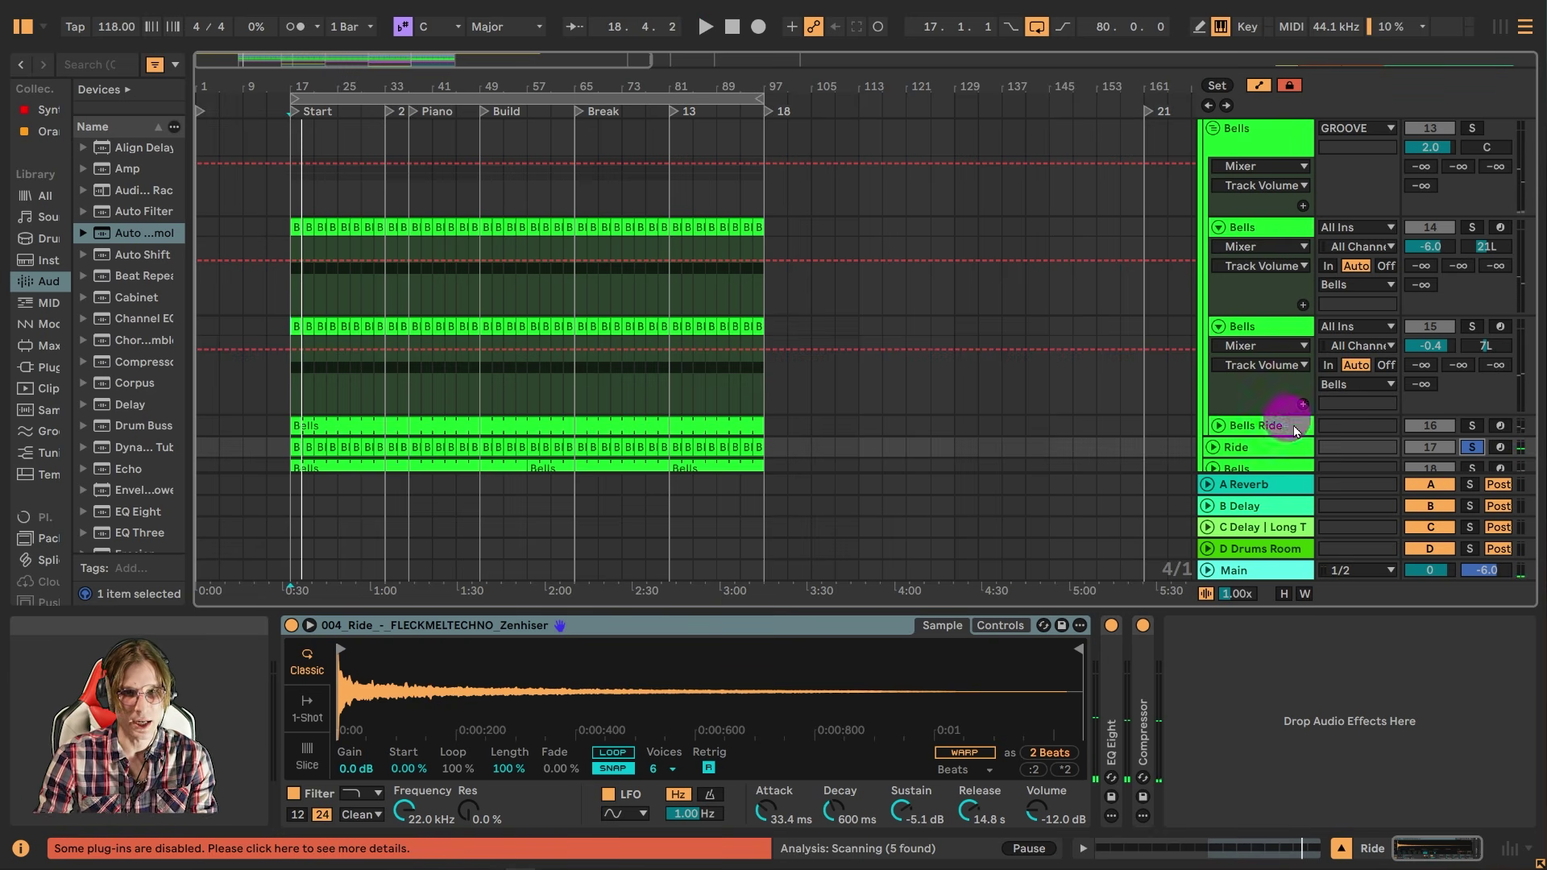
# - Add Bells Ride track 16 and Bells tracks 15 and 14 to the Ride solo and play them together
pyautogui.click(1471, 427)
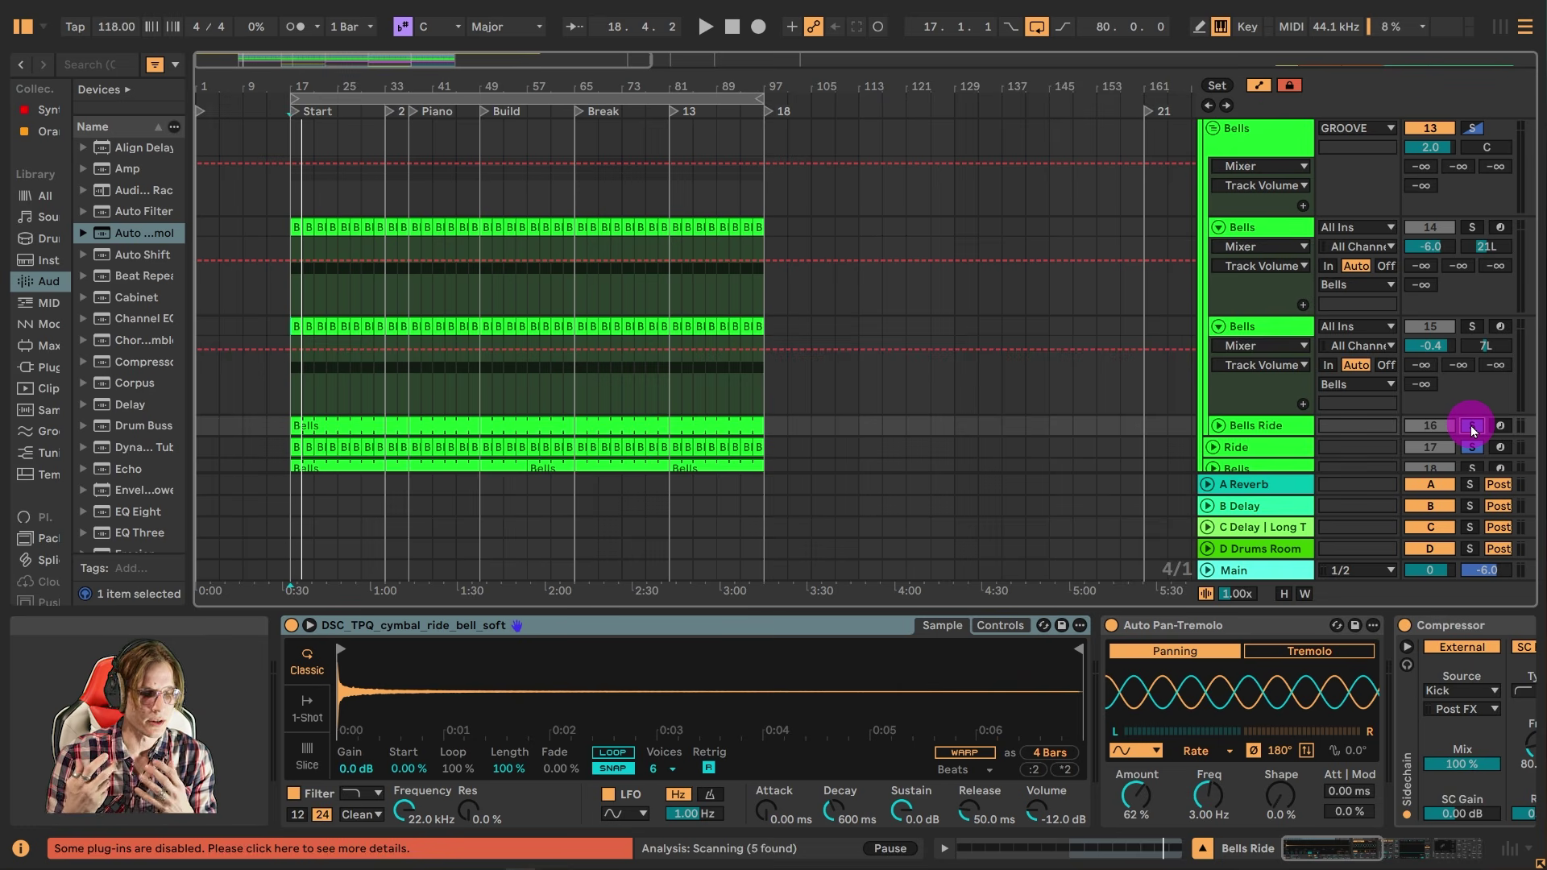
pyautogui.click(1472, 327)
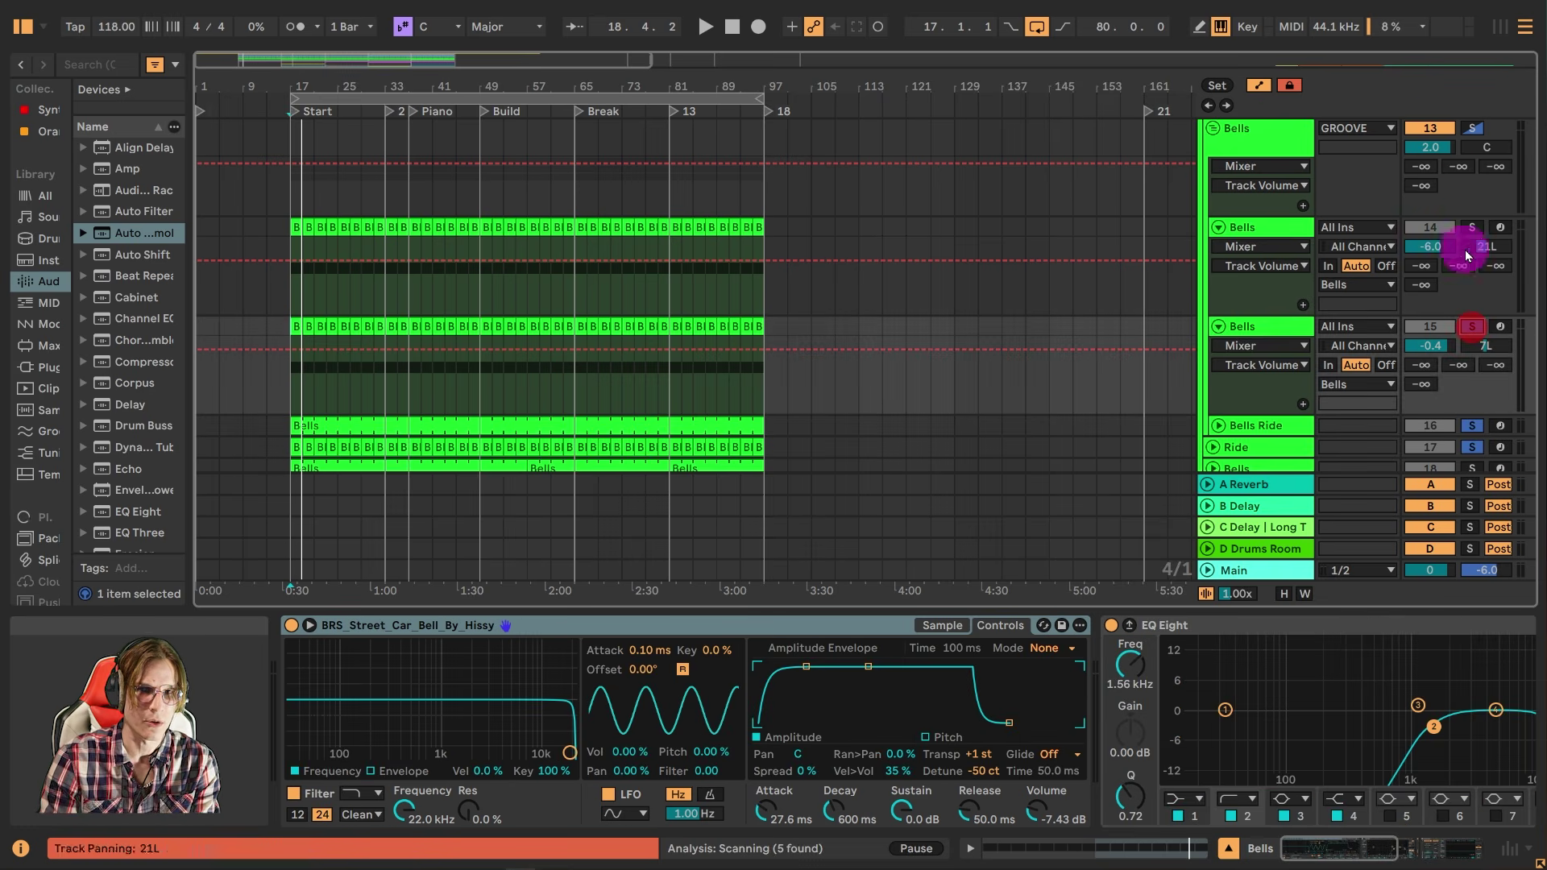
pyautogui.click(1472, 227)
pyautogui.press('space')
pyautogui.scroll(-2, 1265, 343)
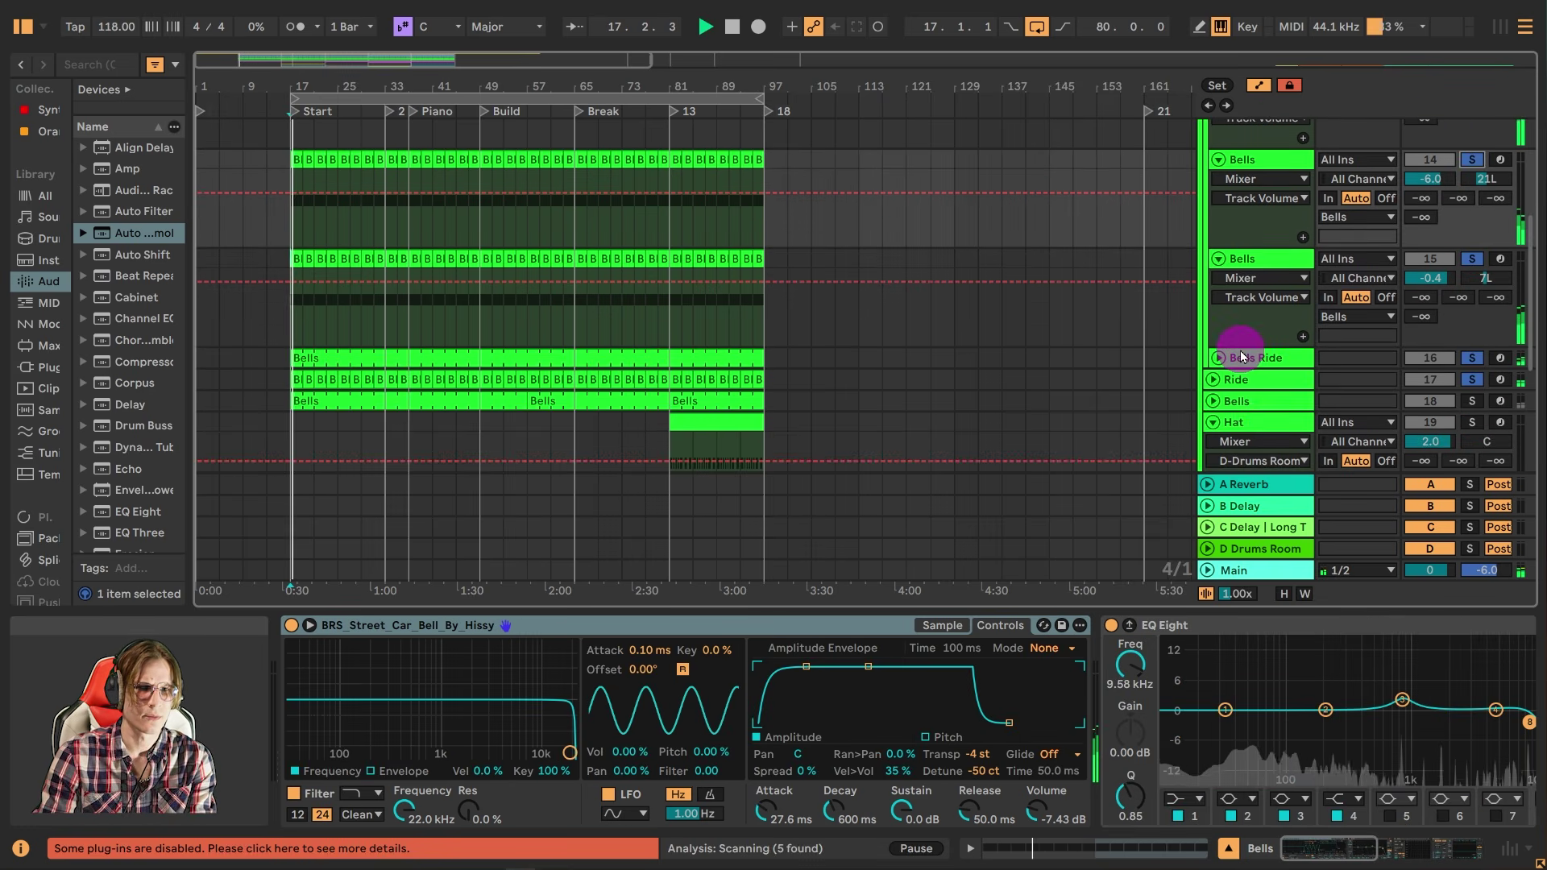
# - Solo Bells track 18 alone, then add tracks 17, 16, 15 and 14 to the solo and play all five layers
pyautogui.click(1479, 401)
pyautogui.click(1474, 400)
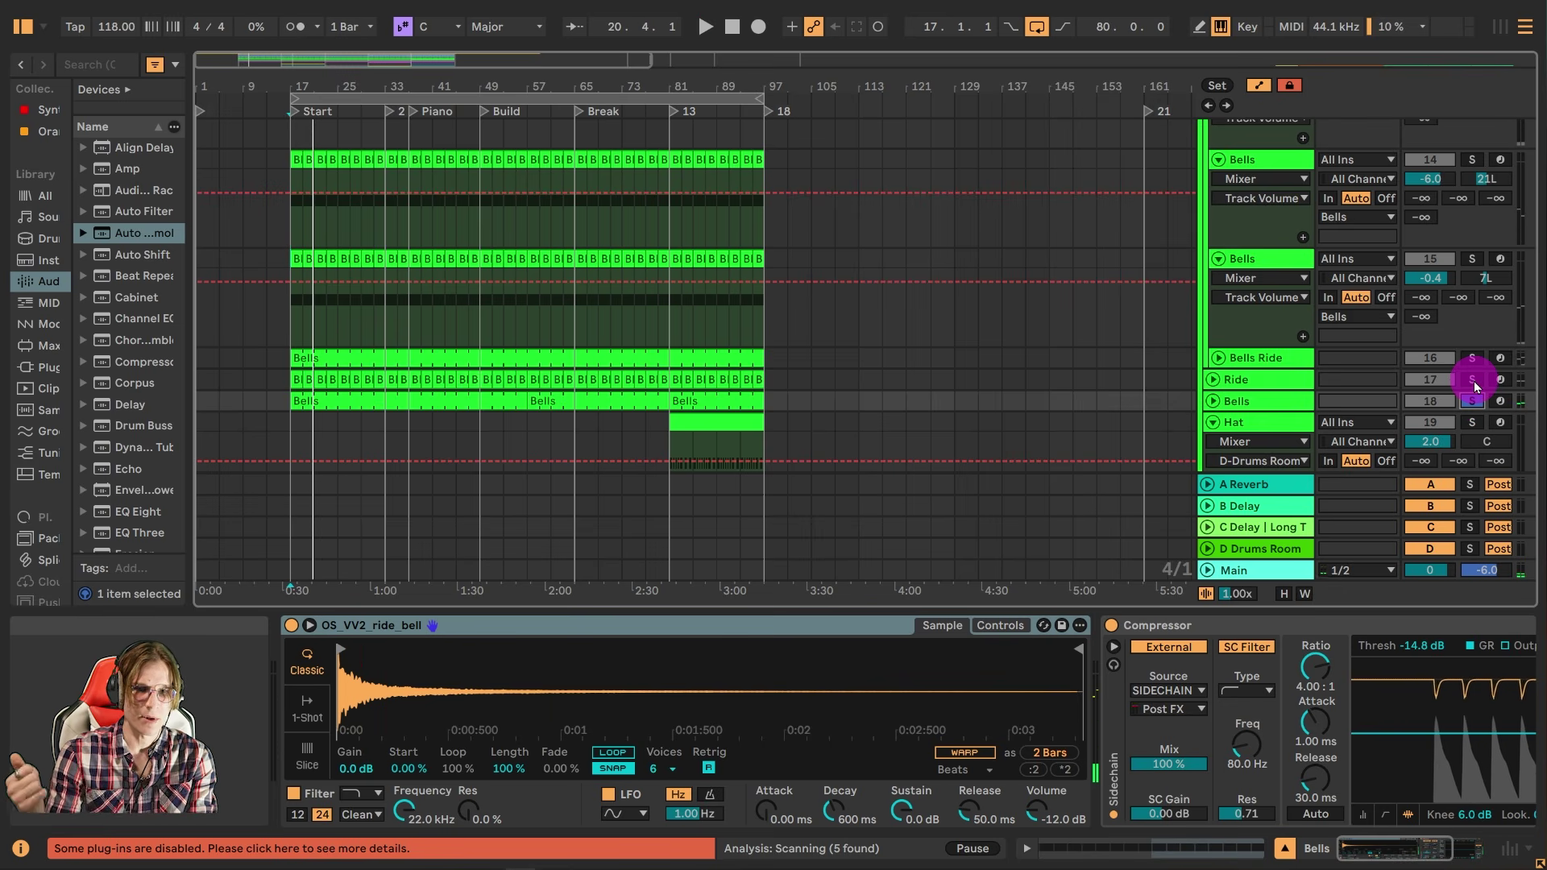
pyautogui.keyDown('ctrl'); pyautogui.click(1472, 380); pyautogui.keyUp('ctrl')
pyautogui.keyDown('ctrl'); pyautogui.click(1473, 358); pyautogui.keyUp('ctrl')
pyautogui.click(1472, 259)
pyautogui.keyDown('ctrl'); pyautogui.click(1474, 160); pyautogui.keyUp('ctrl')
pyautogui.press('space')
pyautogui.scroll(-3, 1257, 266)
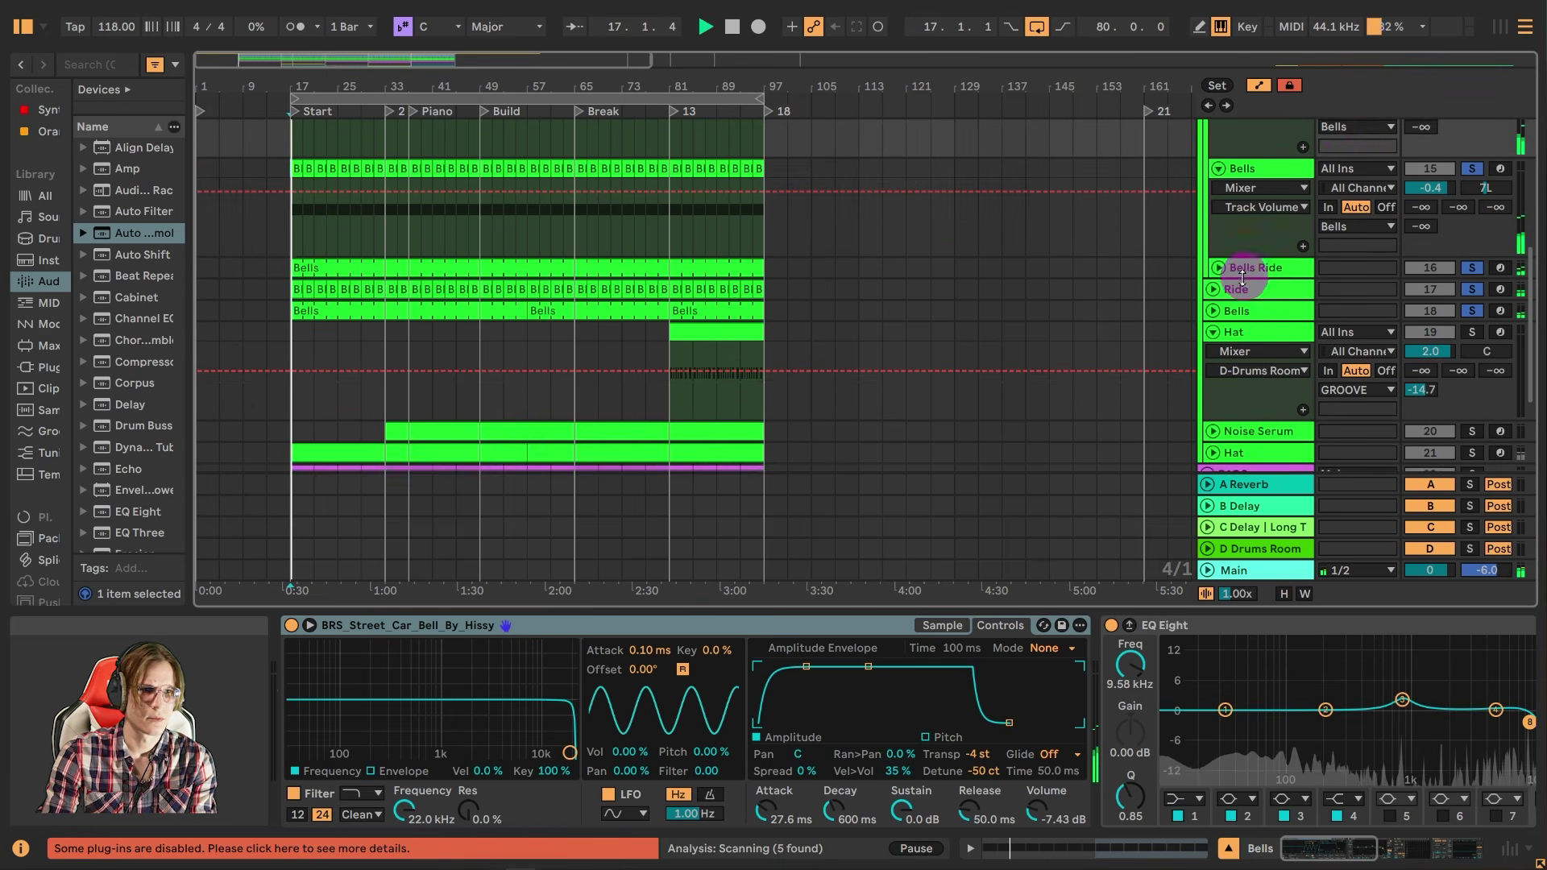
# - Add Hat track 21 to the solo and play it along with the bell layers
pyautogui.click(1471, 430)
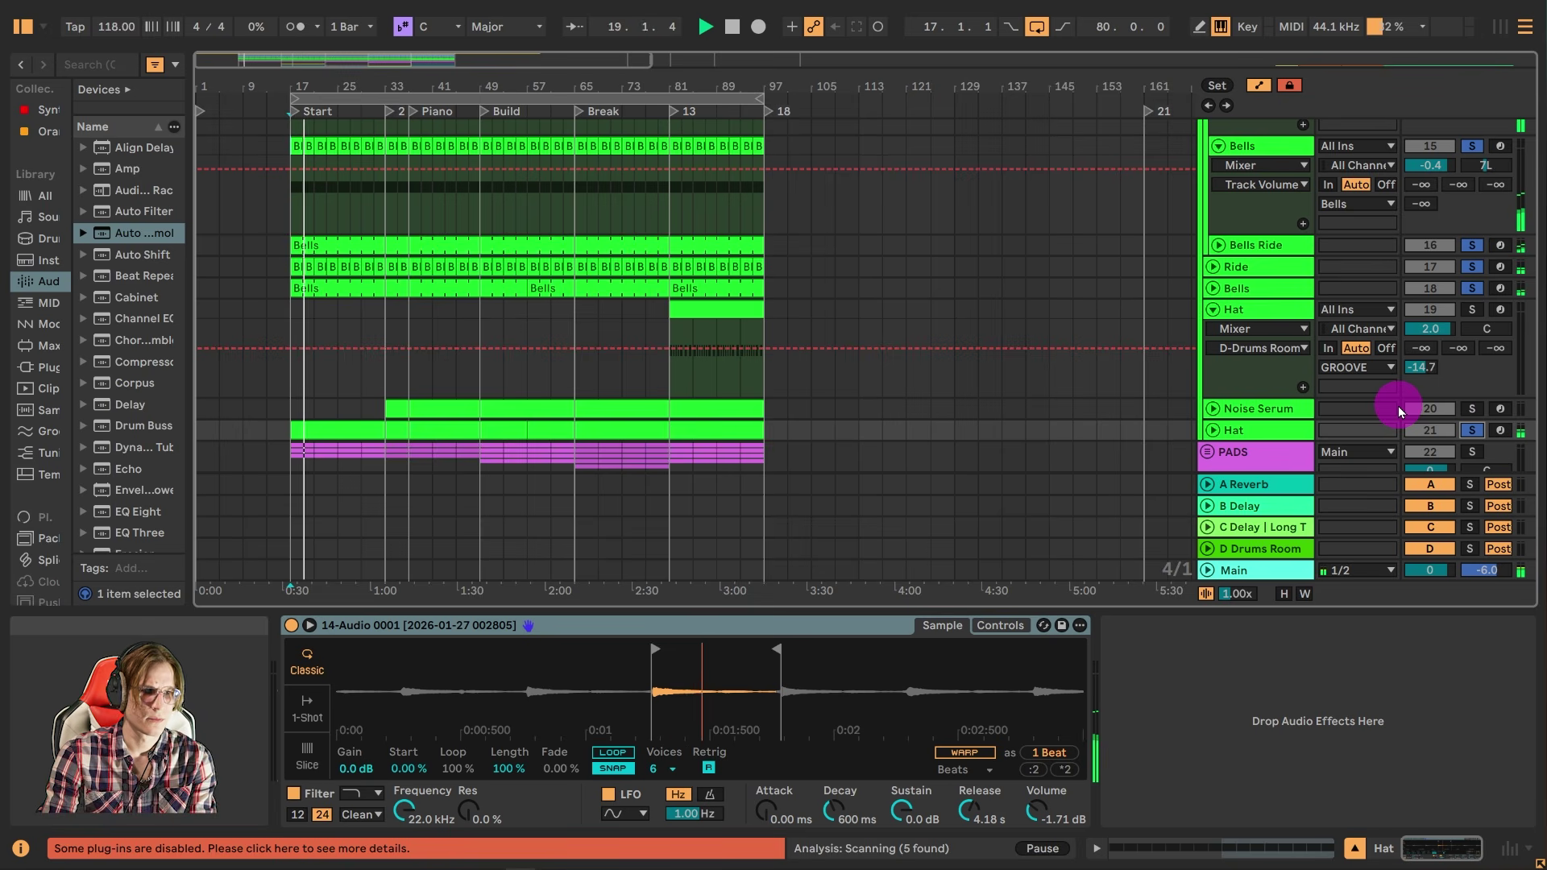
pyautogui.press('space')
pyautogui.press('space')
pyautogui.press('space')
# - Add Noise Serum track 20 to the solo, play from the Build locator and unfold the track
pyautogui.click(1474, 409)
pyautogui.click(485, 110)
pyautogui.click(1211, 411)
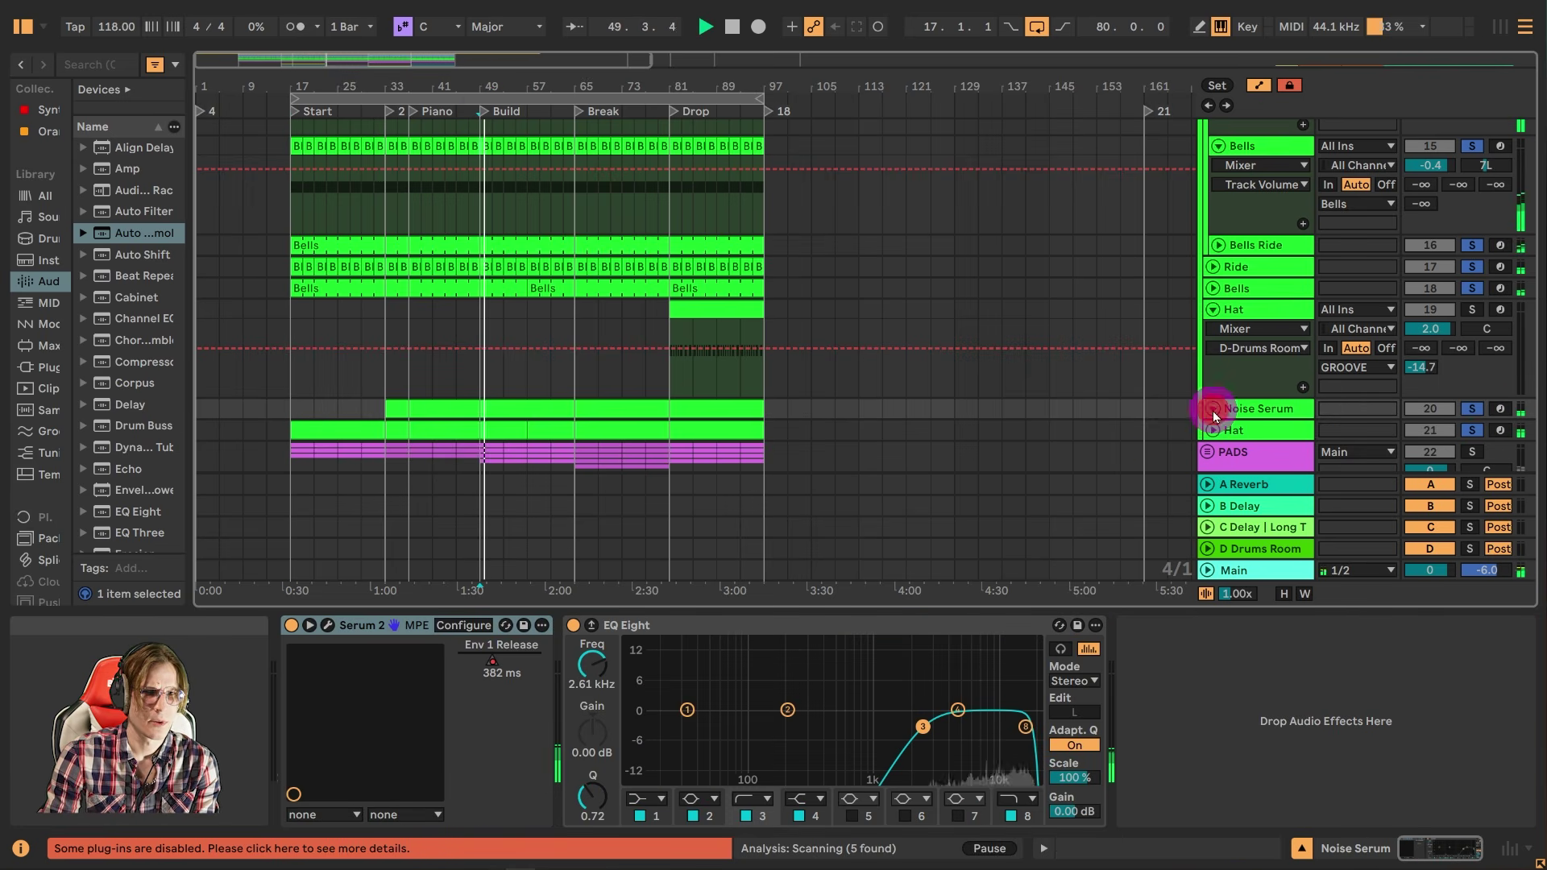
pyautogui.press('space')
# - Examine Noise Serum's C-Delay send automation, and display the automation of its Serum 2 Env 1 Release
pyautogui.scroll(-2, 518, 311)
pyautogui.moveTo(564, 354)
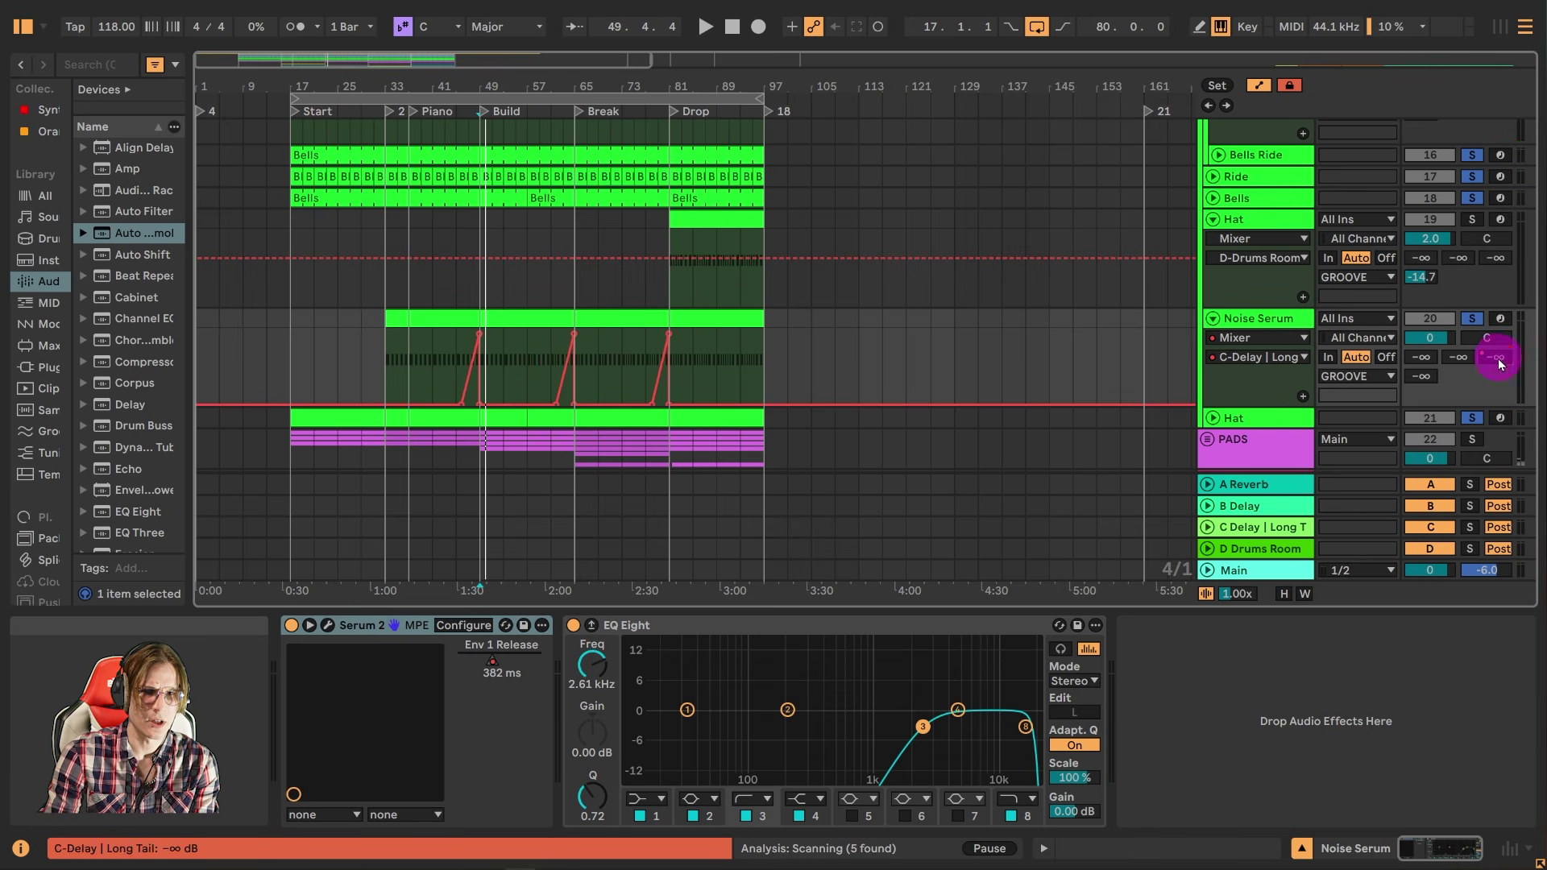
pyautogui.click(1287, 357)
pyautogui.click(1286, 357)
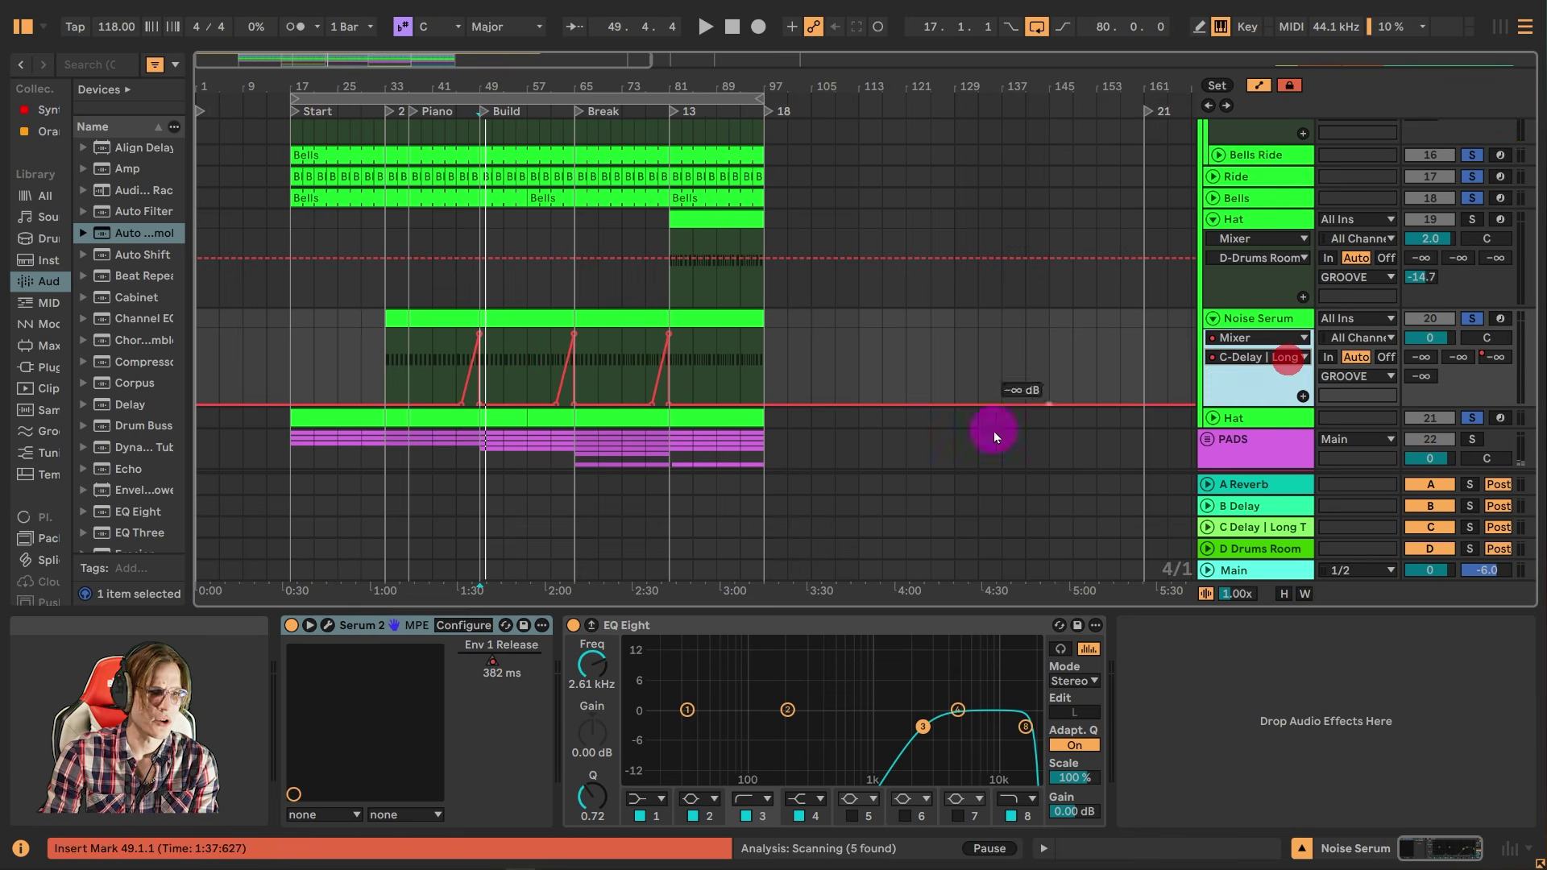
pyautogui.click(508, 651)
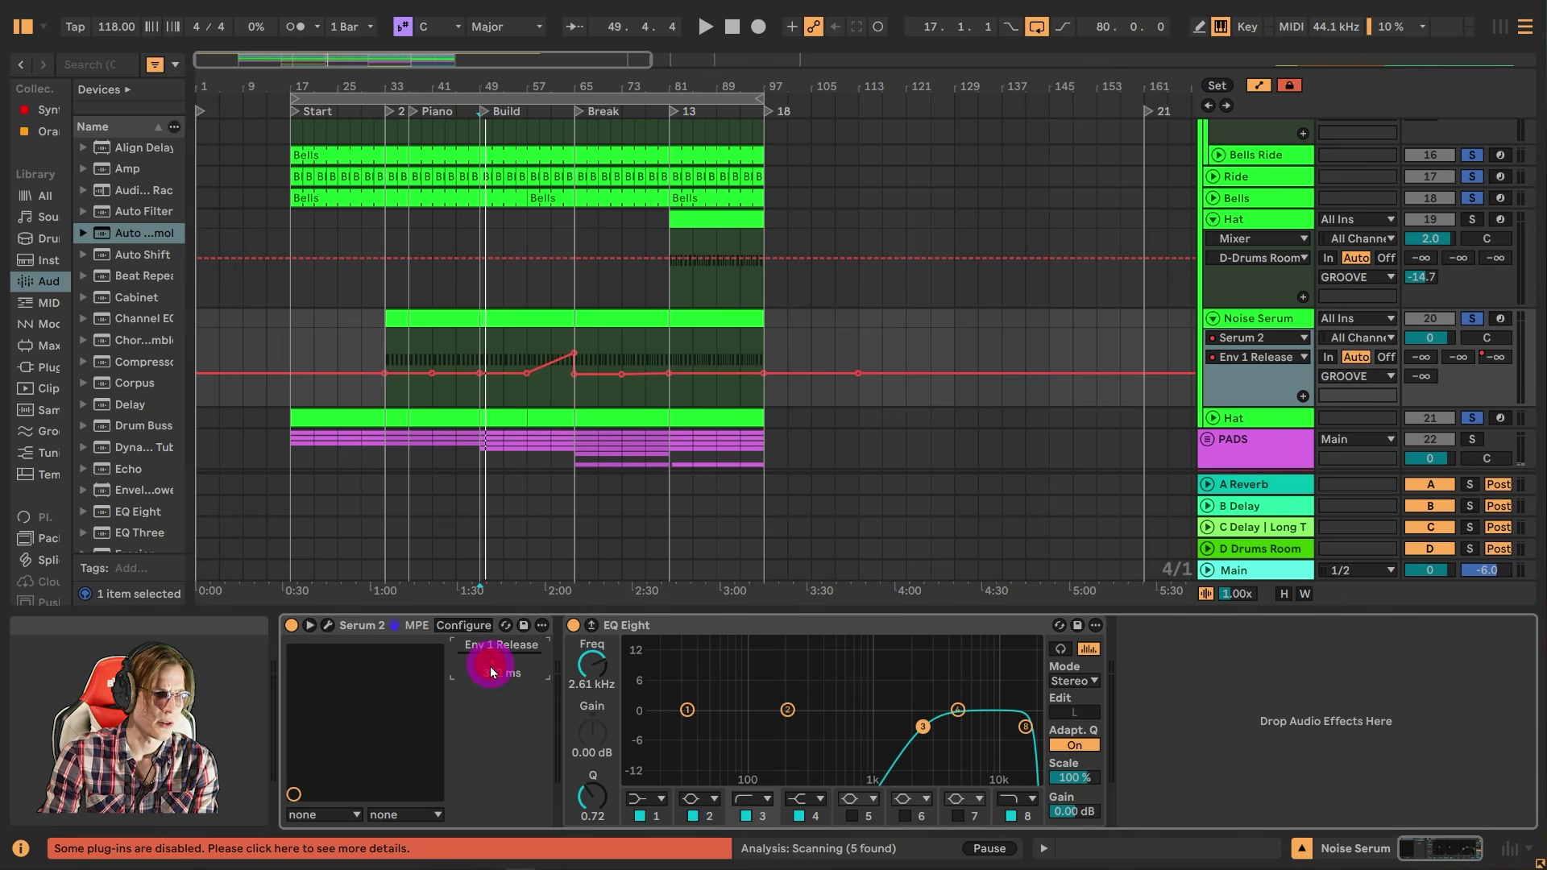
# - Play the Env 1 Release rise leading into the Break locator up close, and stop playback
pyautogui.click(567, 113)
pyautogui.moveTo(556, 85); pyautogui.dragTo(556, 241)
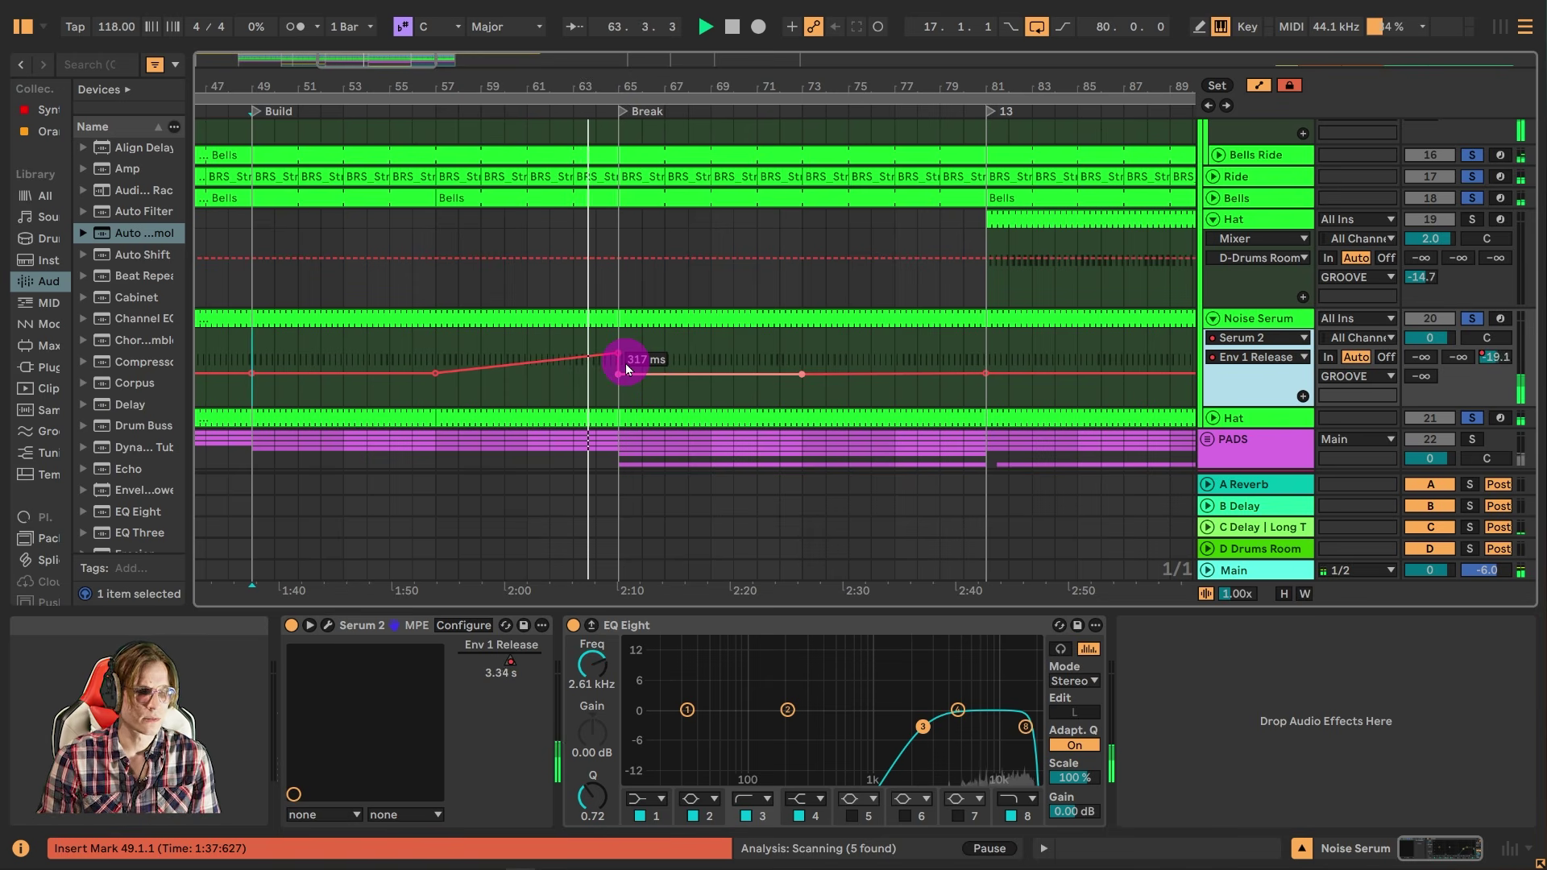
pyautogui.moveTo(725, 69); pyautogui.dragTo(725, 62)
pyautogui.press('space')
# - Rename the locator at bar 81 as Drop
pyautogui.rightClick(889, 110)
pyautogui.click(911, 132)
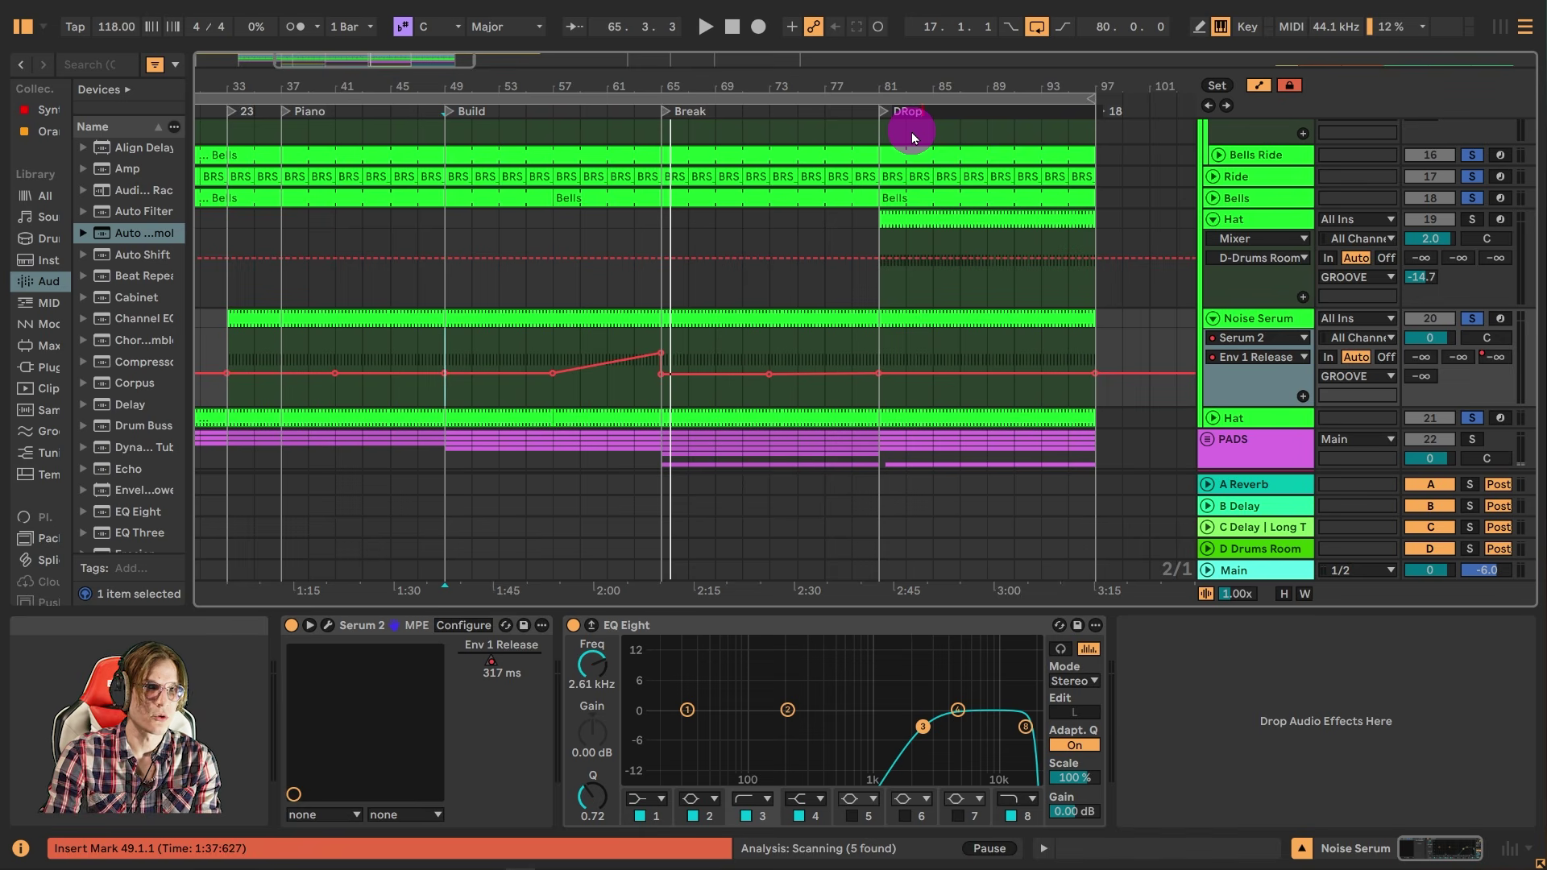
pyautogui.write('Drop')
pyautogui.press('Return')
# - Solo Hat track 19 and play it from the Drop locator, then solo Noise Serum track 20
pyautogui.click(1465, 219)
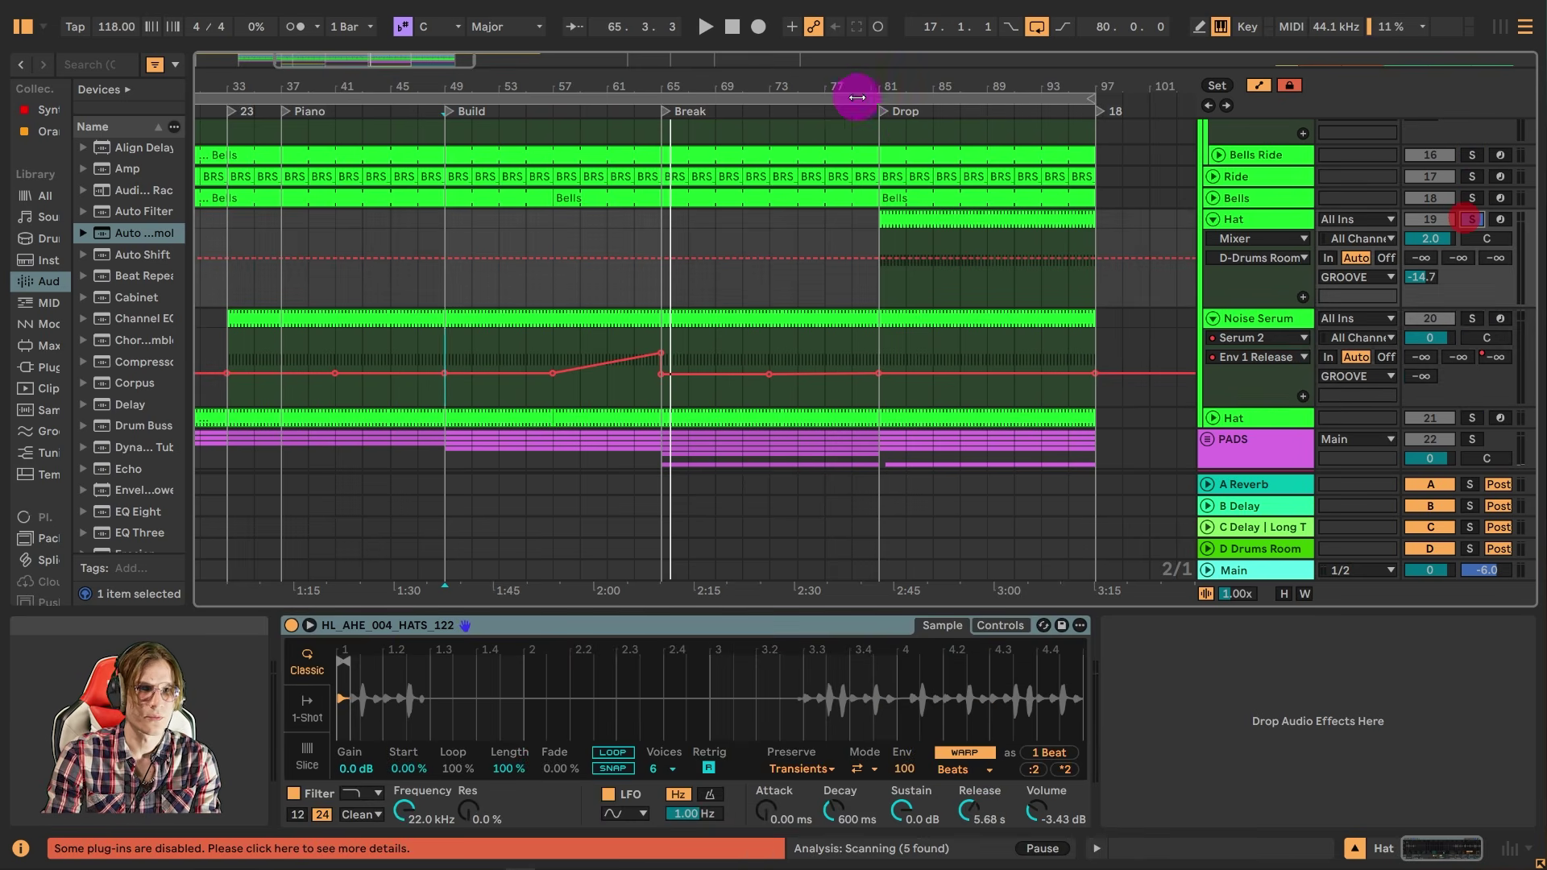
pyautogui.click(883, 110)
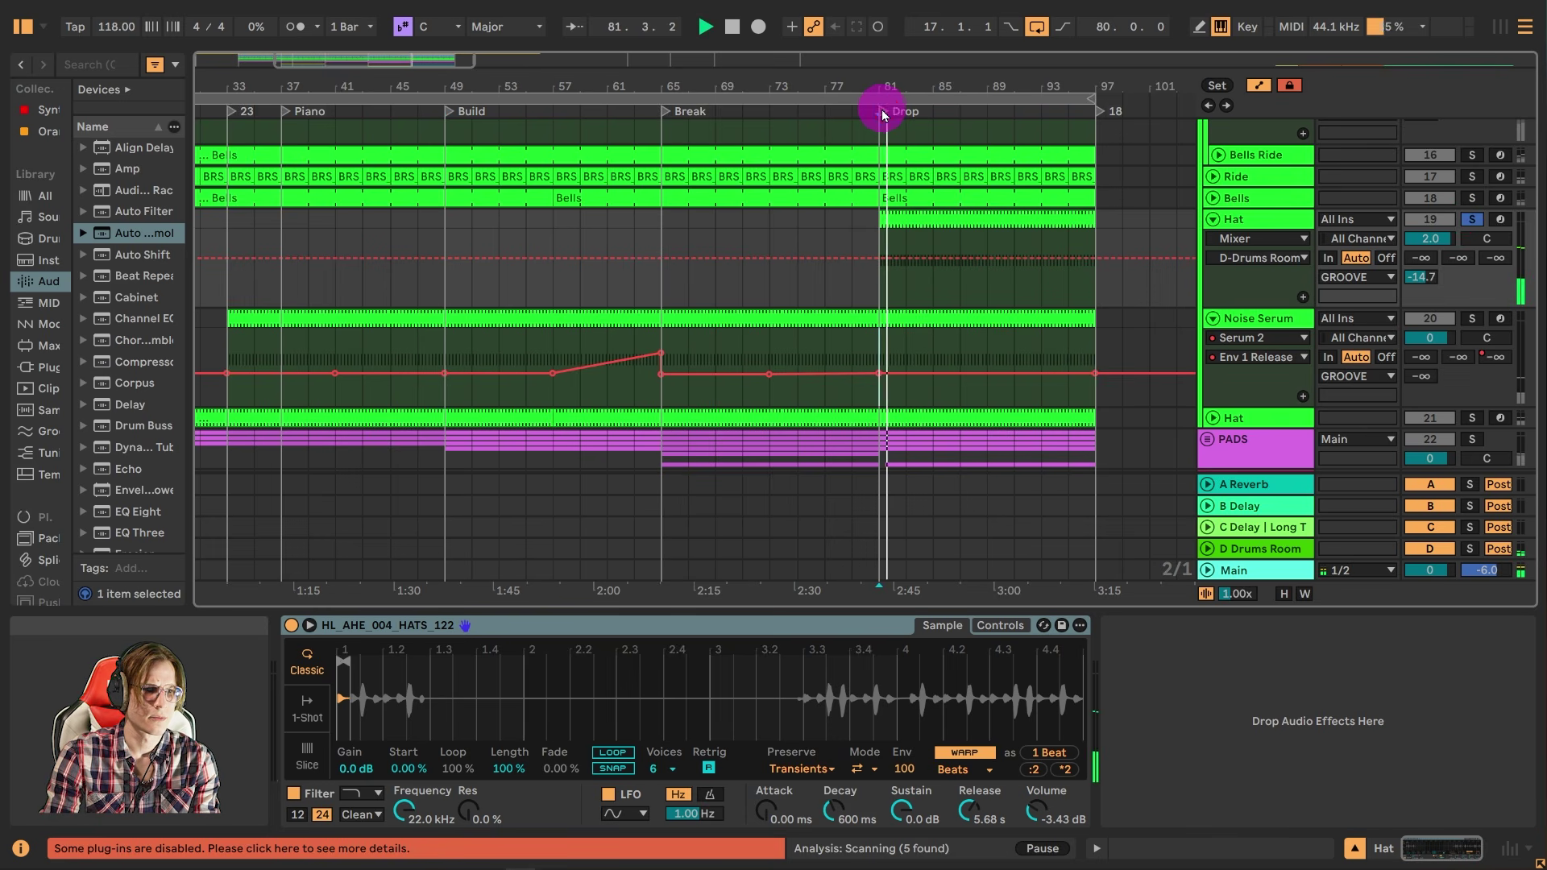
pyautogui.click(1472, 319)
# - Solo the whole GROOVE group to hear all its layers in the Drop, and fold the group
pyautogui.scroll(4, 1479, 208)
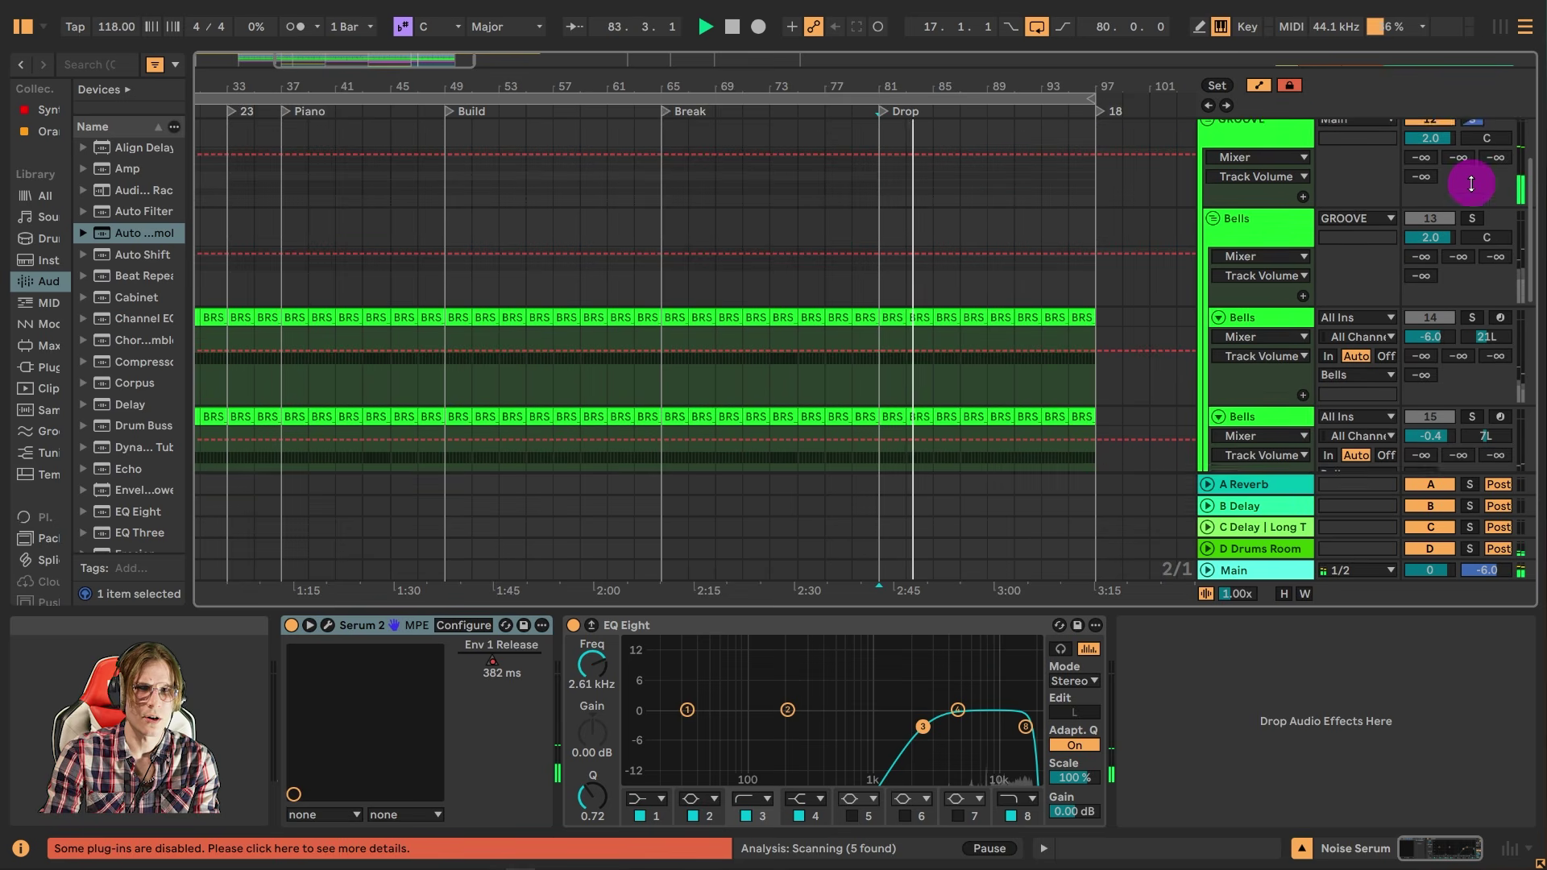
pyautogui.click(1472, 142)
pyautogui.click(1219, 155)
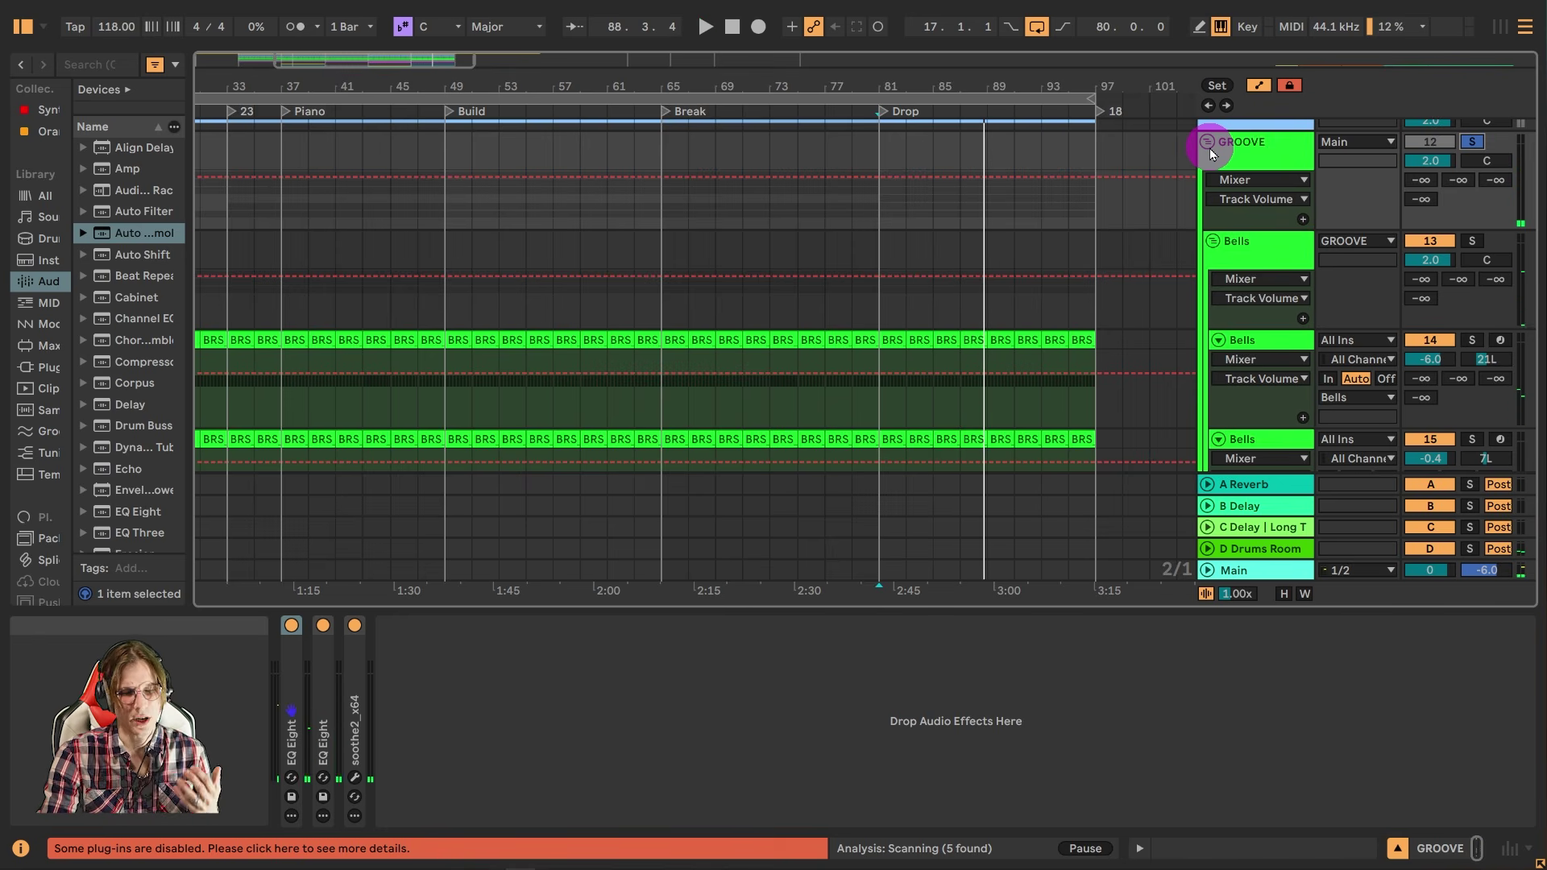
pyautogui.click(1208, 145)
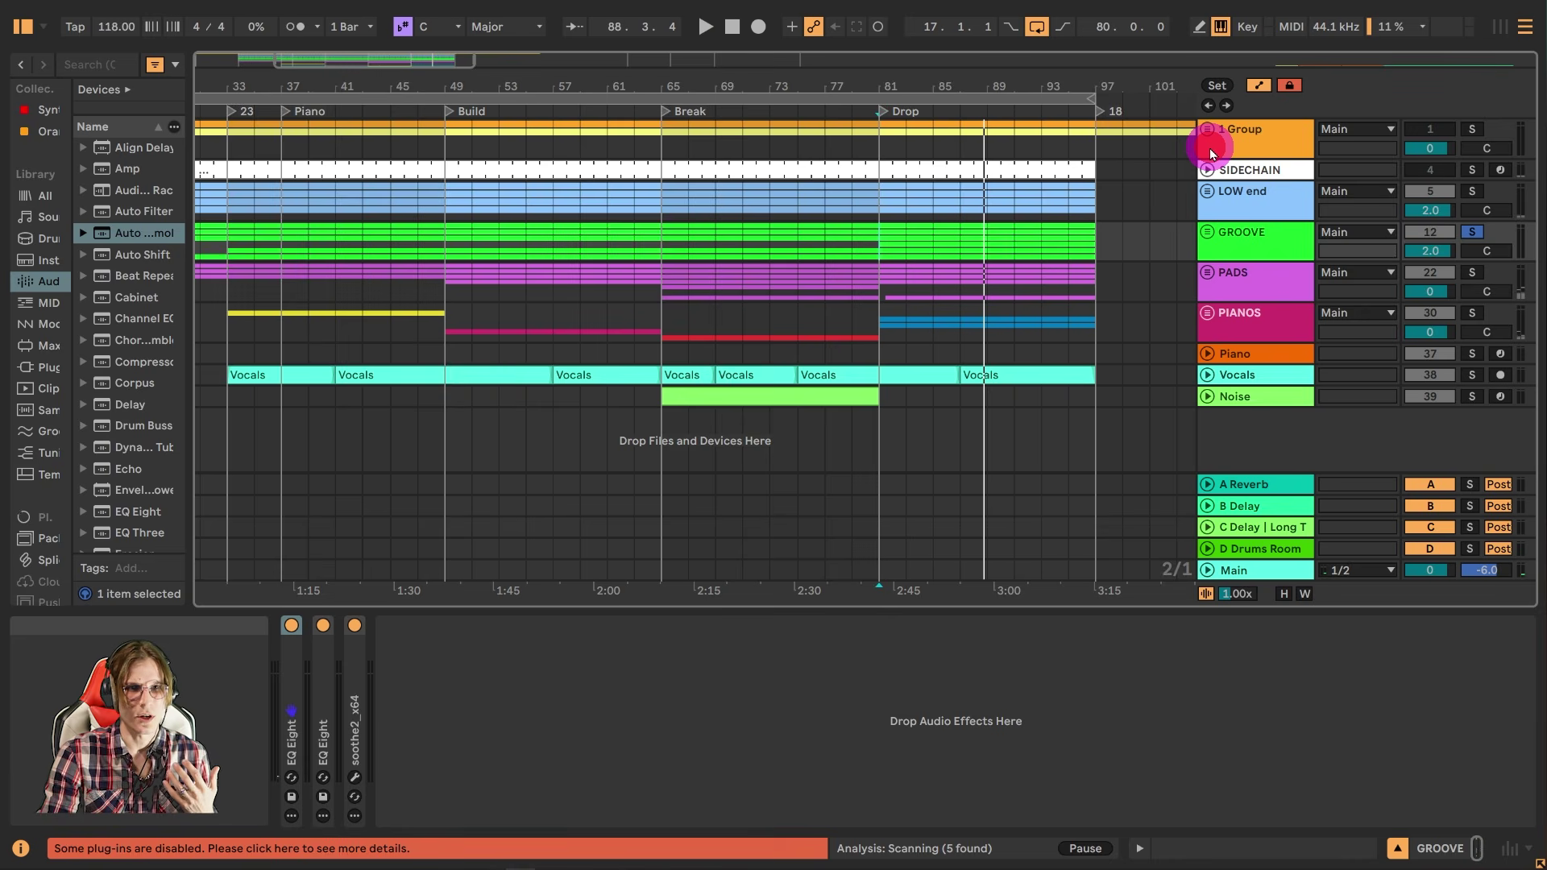
# - Unfold the LOW end group to show its Kick, Bassline and Tom tracks
pyautogui.click(1208, 192)
pyautogui.scroll(-3, 1231, 269)
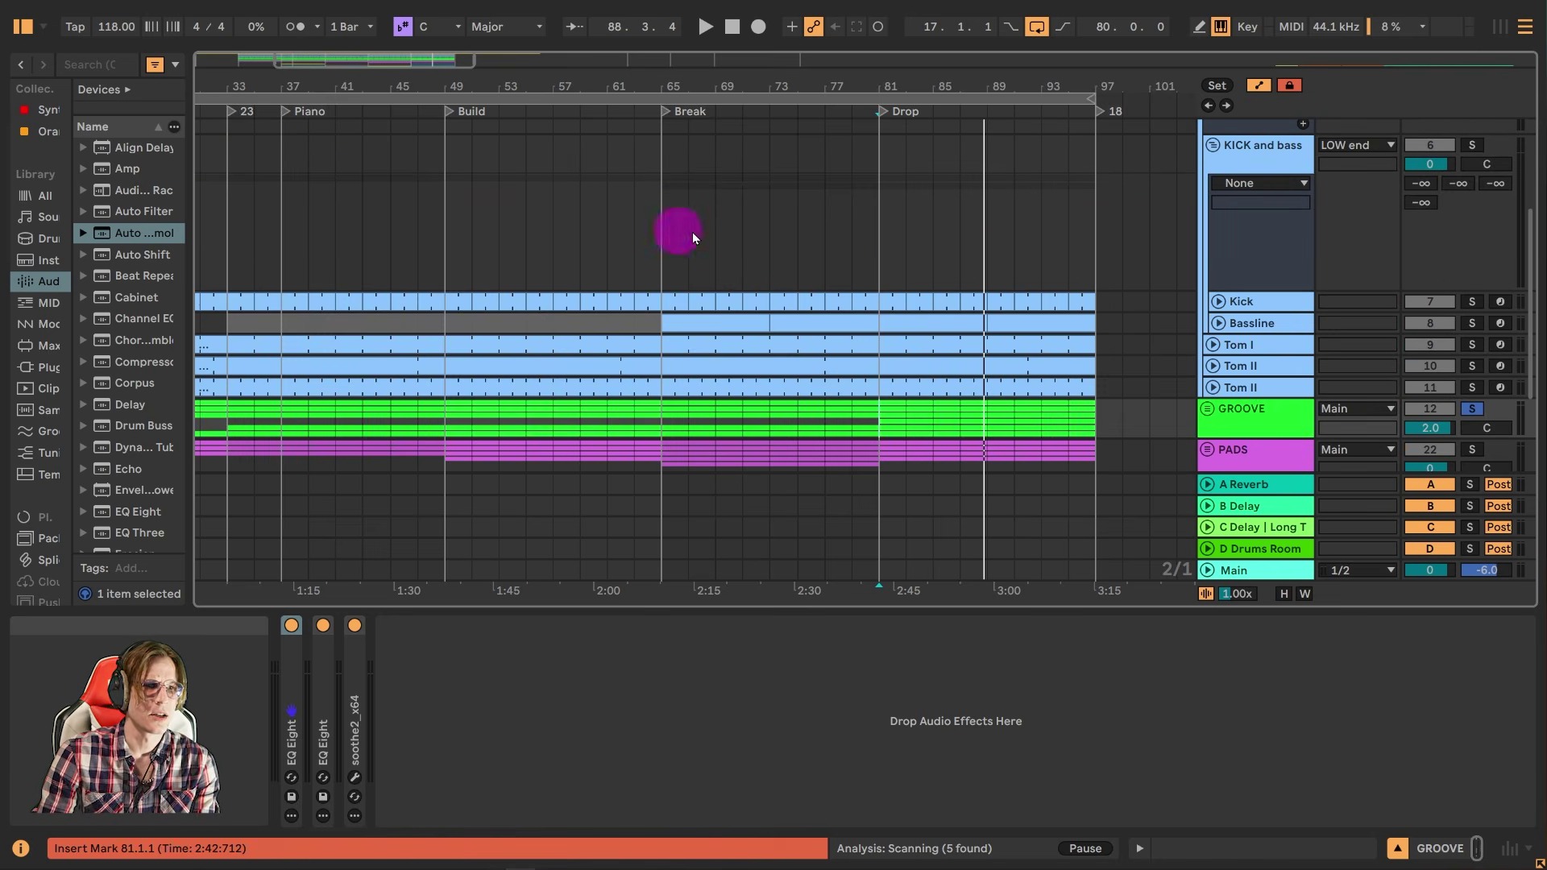
# - Solo the Kick track and play it from the Build locator, then stop playback
pyautogui.click(1472, 303)
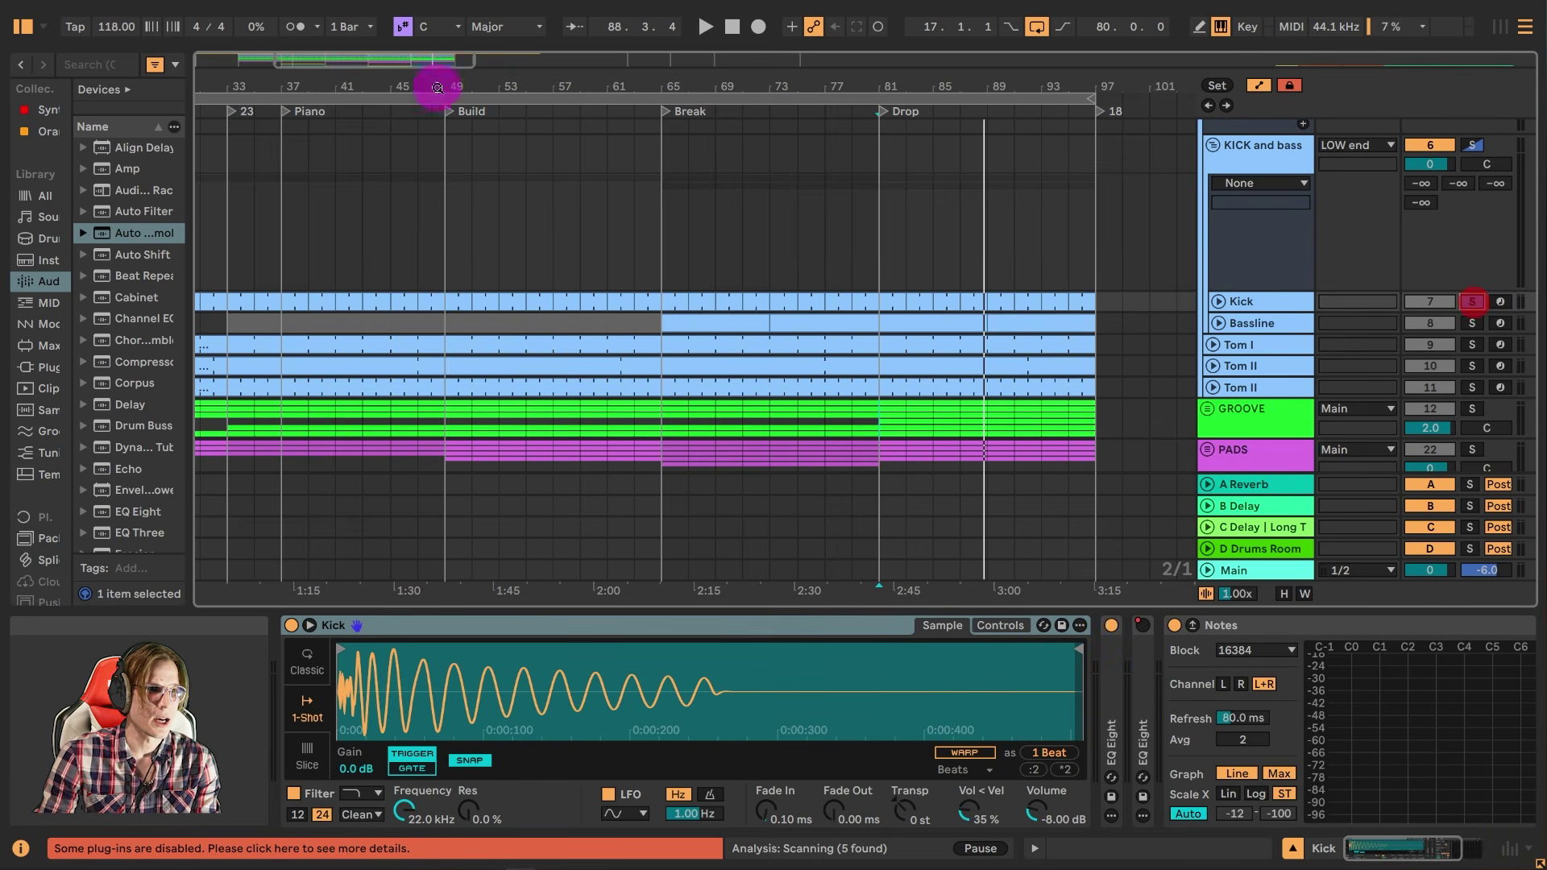
pyautogui.click(455, 114)
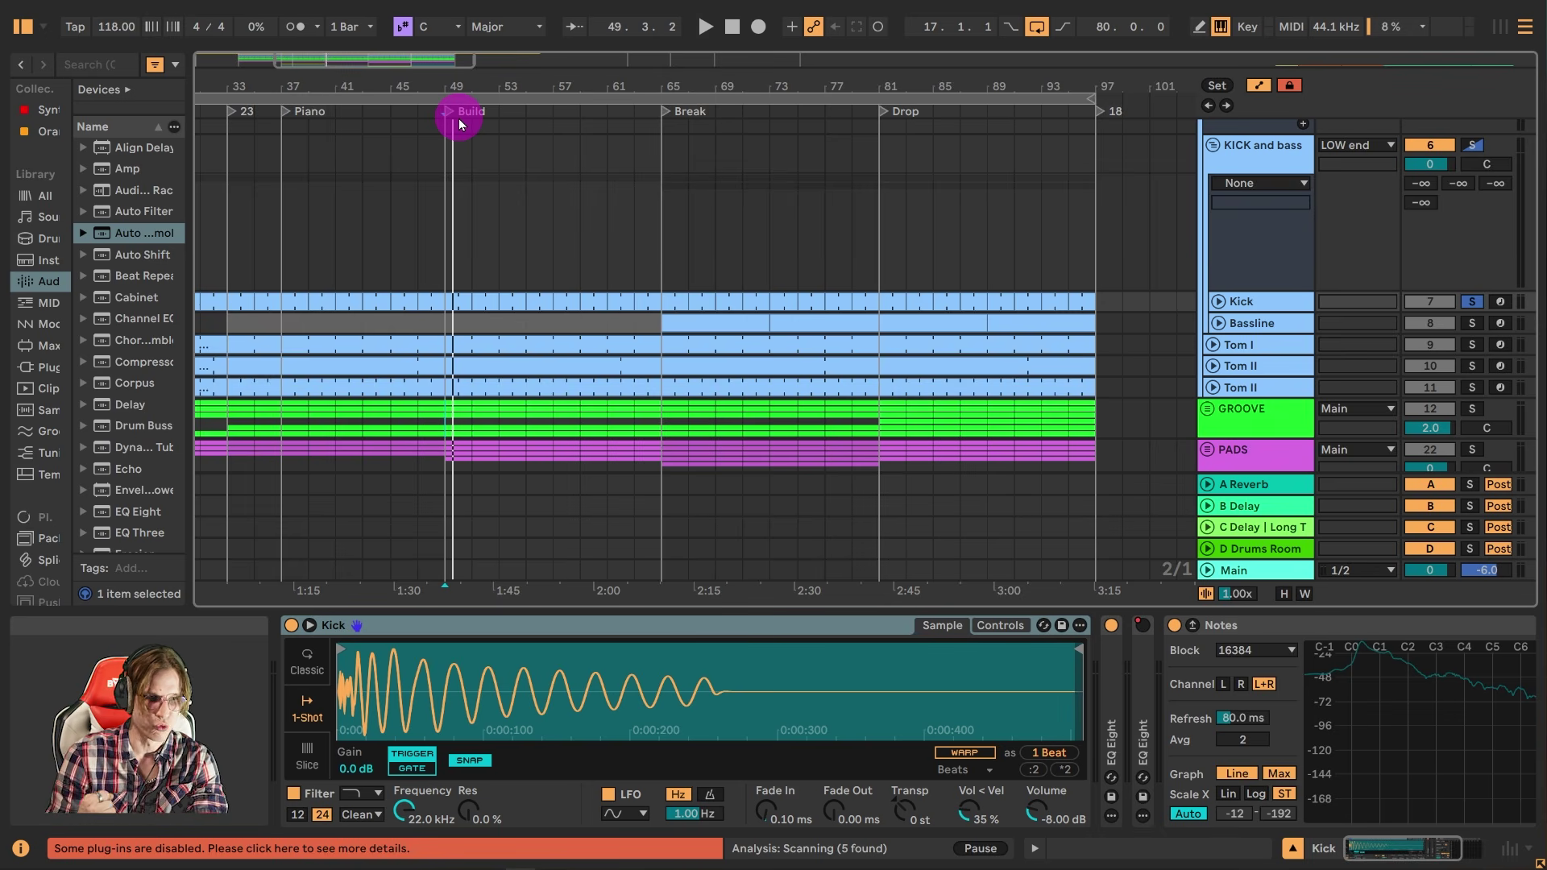
pyautogui.click(458, 118)
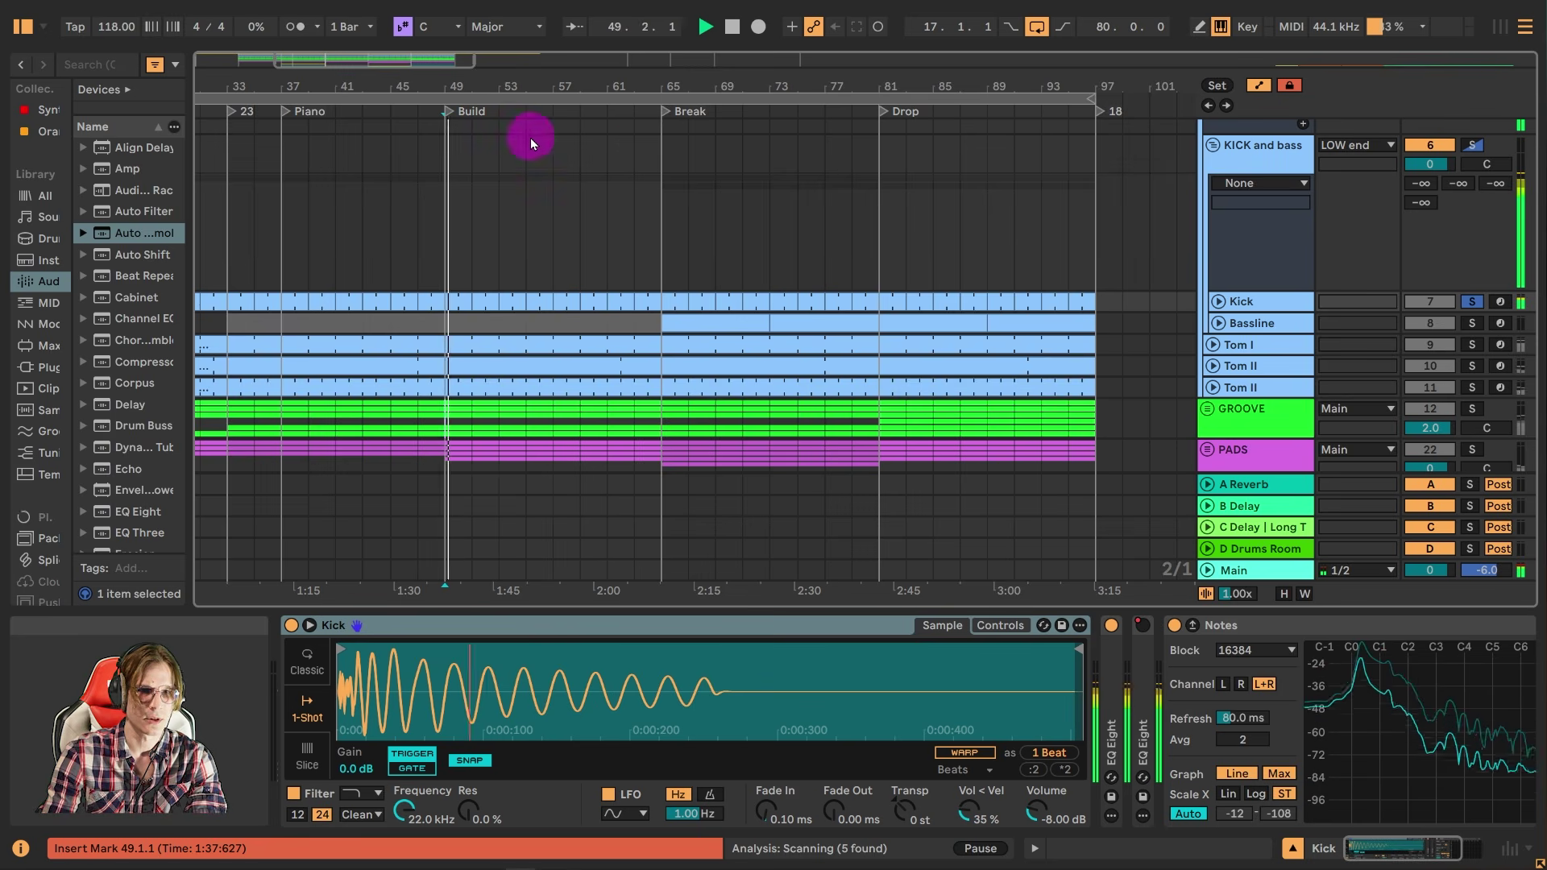
pyautogui.press('space')
# - Solo and play Tom I track 9, view the notes of its MIDI clip, and return to its devices
pyautogui.click(1470, 345)
pyautogui.press('space')
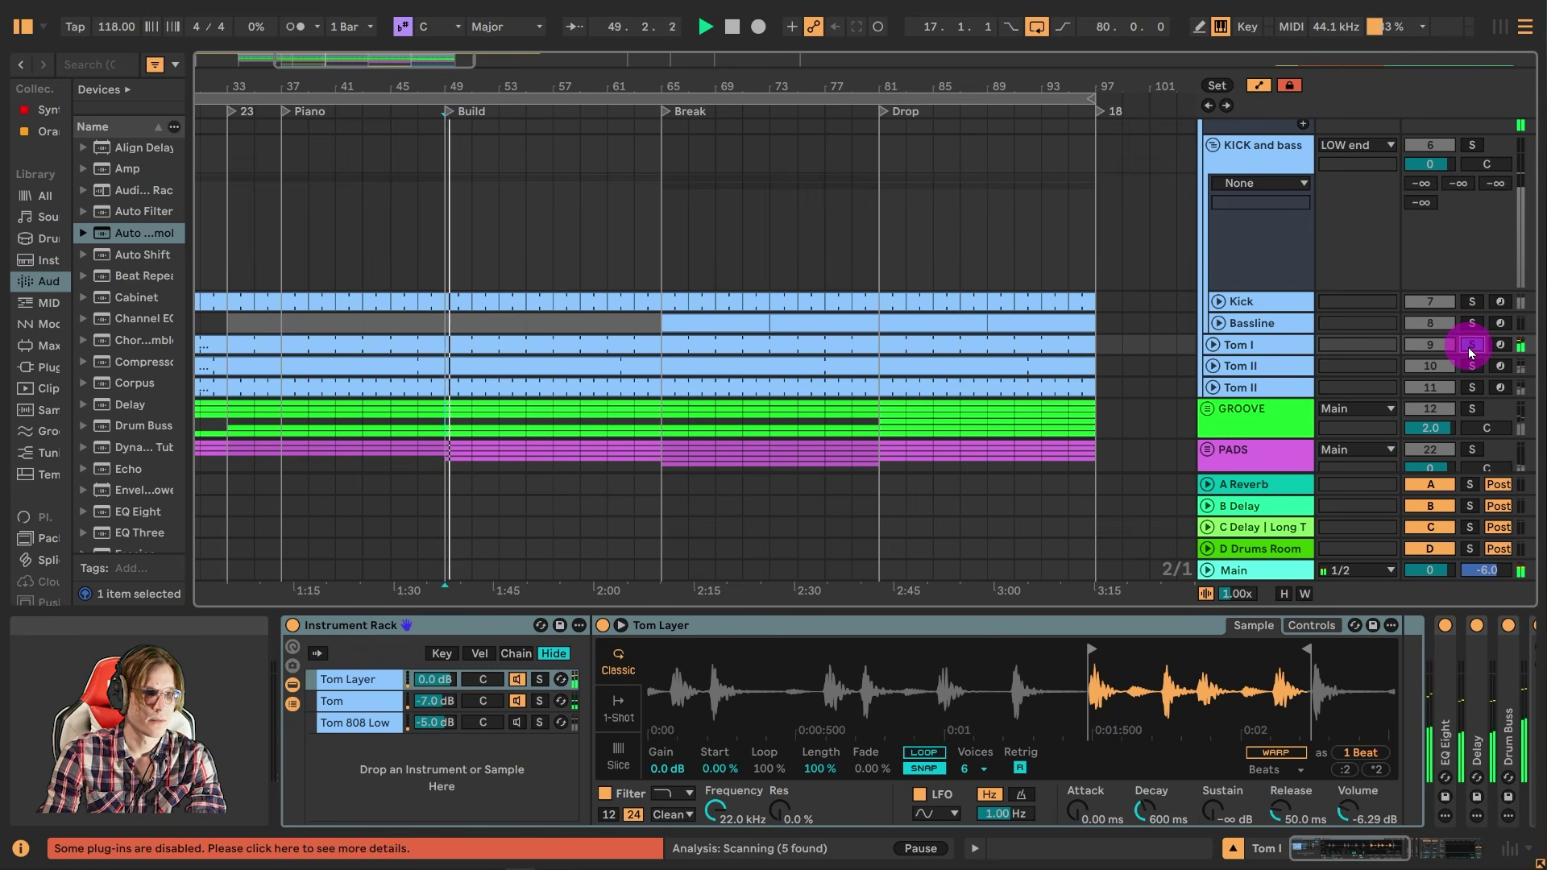
pyautogui.doubleClick(491, 345)
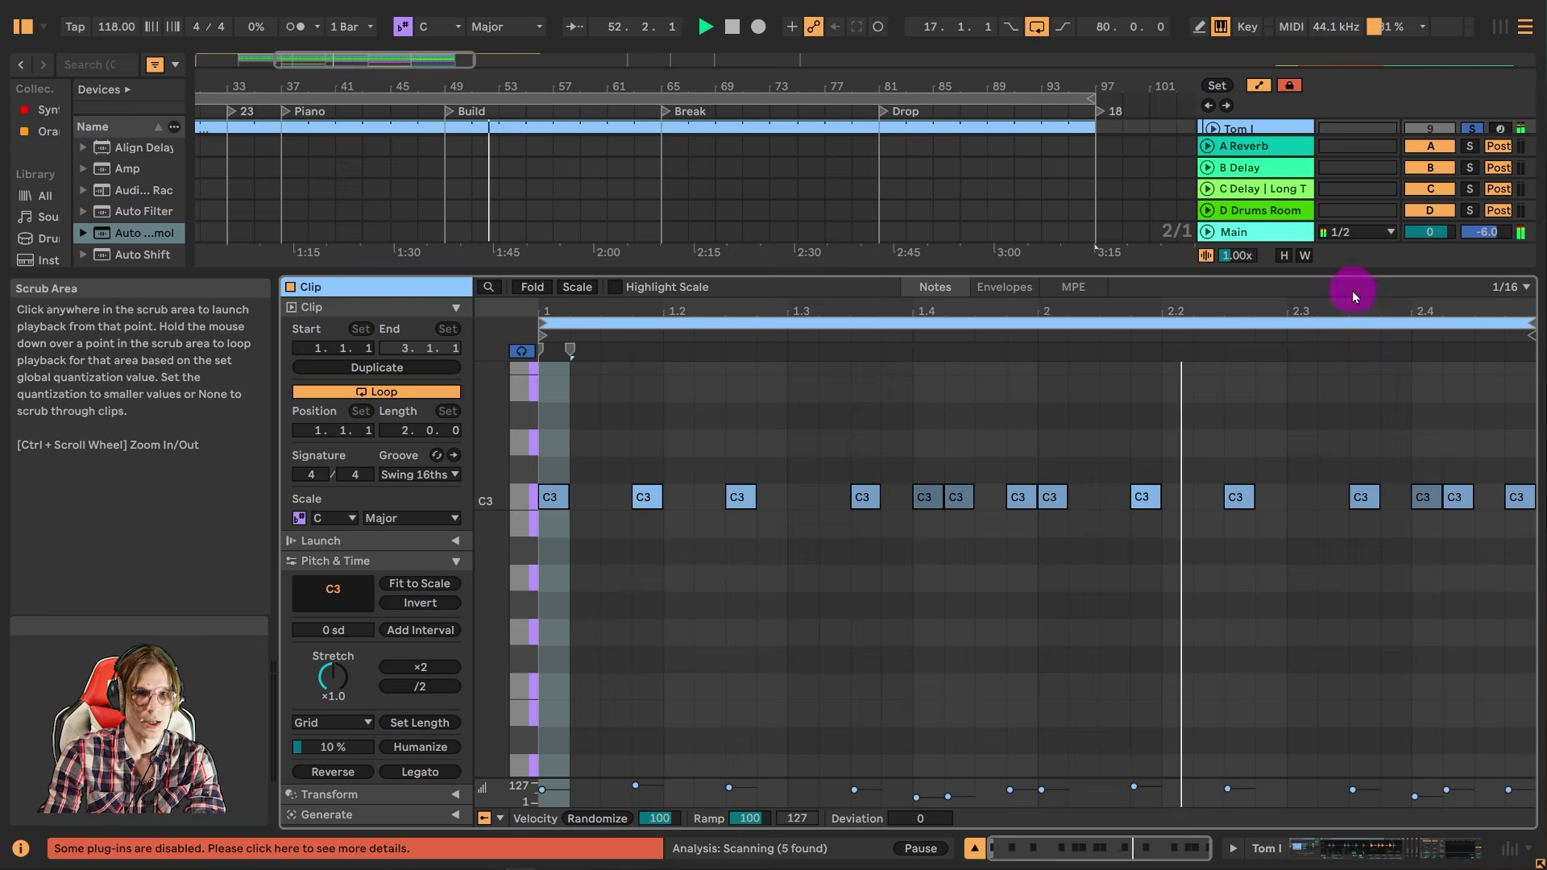
pyautogui.click(1418, 848)
# - Add the Kick track to the Tom I solo to hear both together, then stop playback
pyautogui.click(1468, 363)
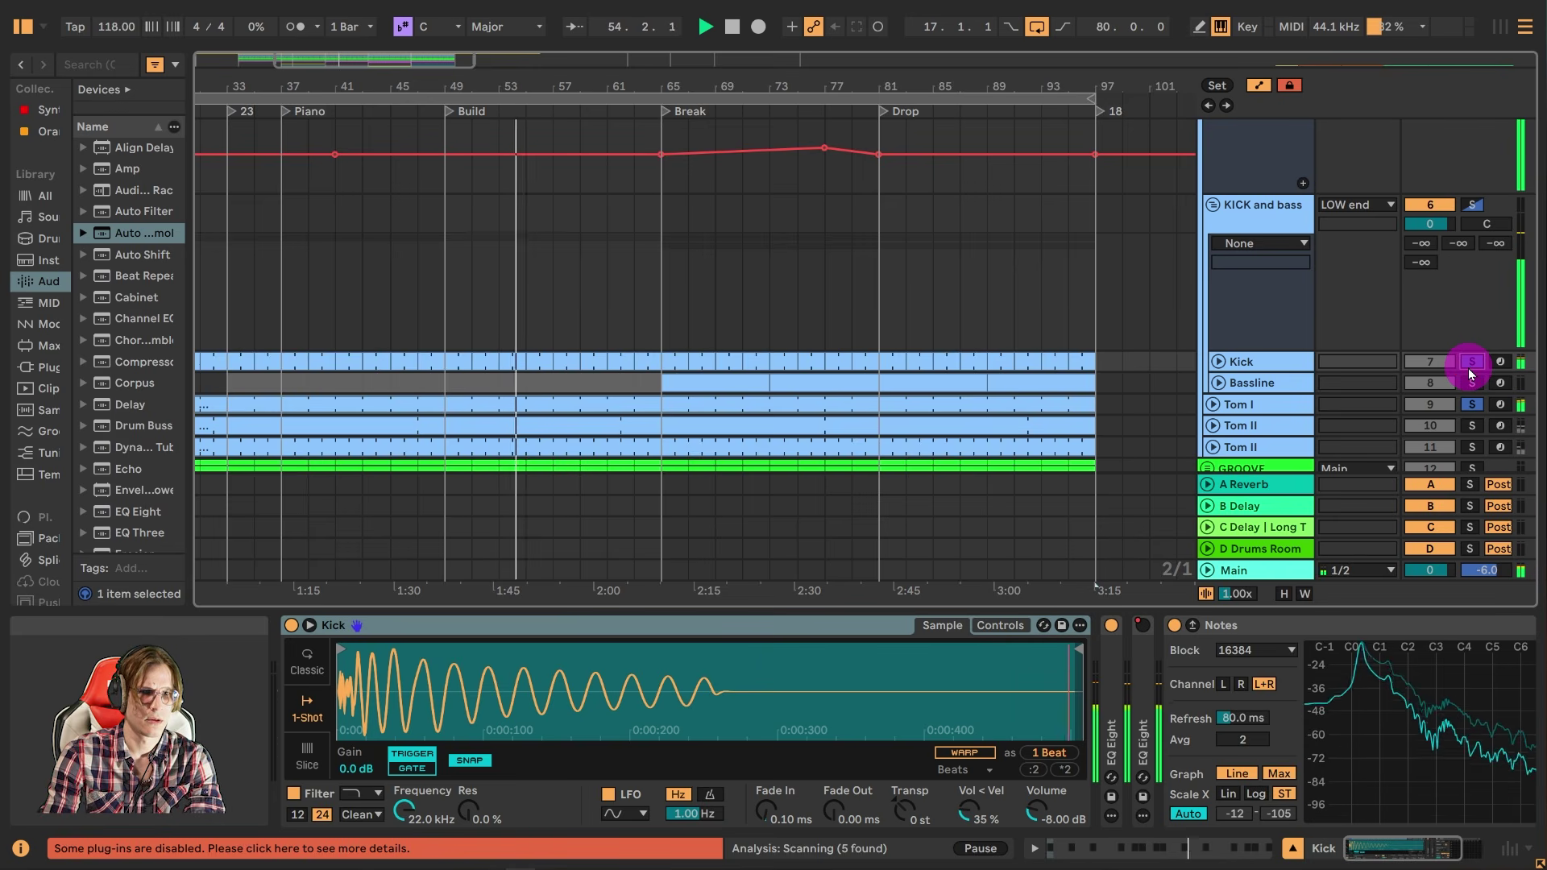
pyautogui.click(1424, 376)
pyautogui.press('space')
# - Solo Tom II track 10 from the Build locator, then add Tom I and the Kick to the solo
pyautogui.click(1472, 426)
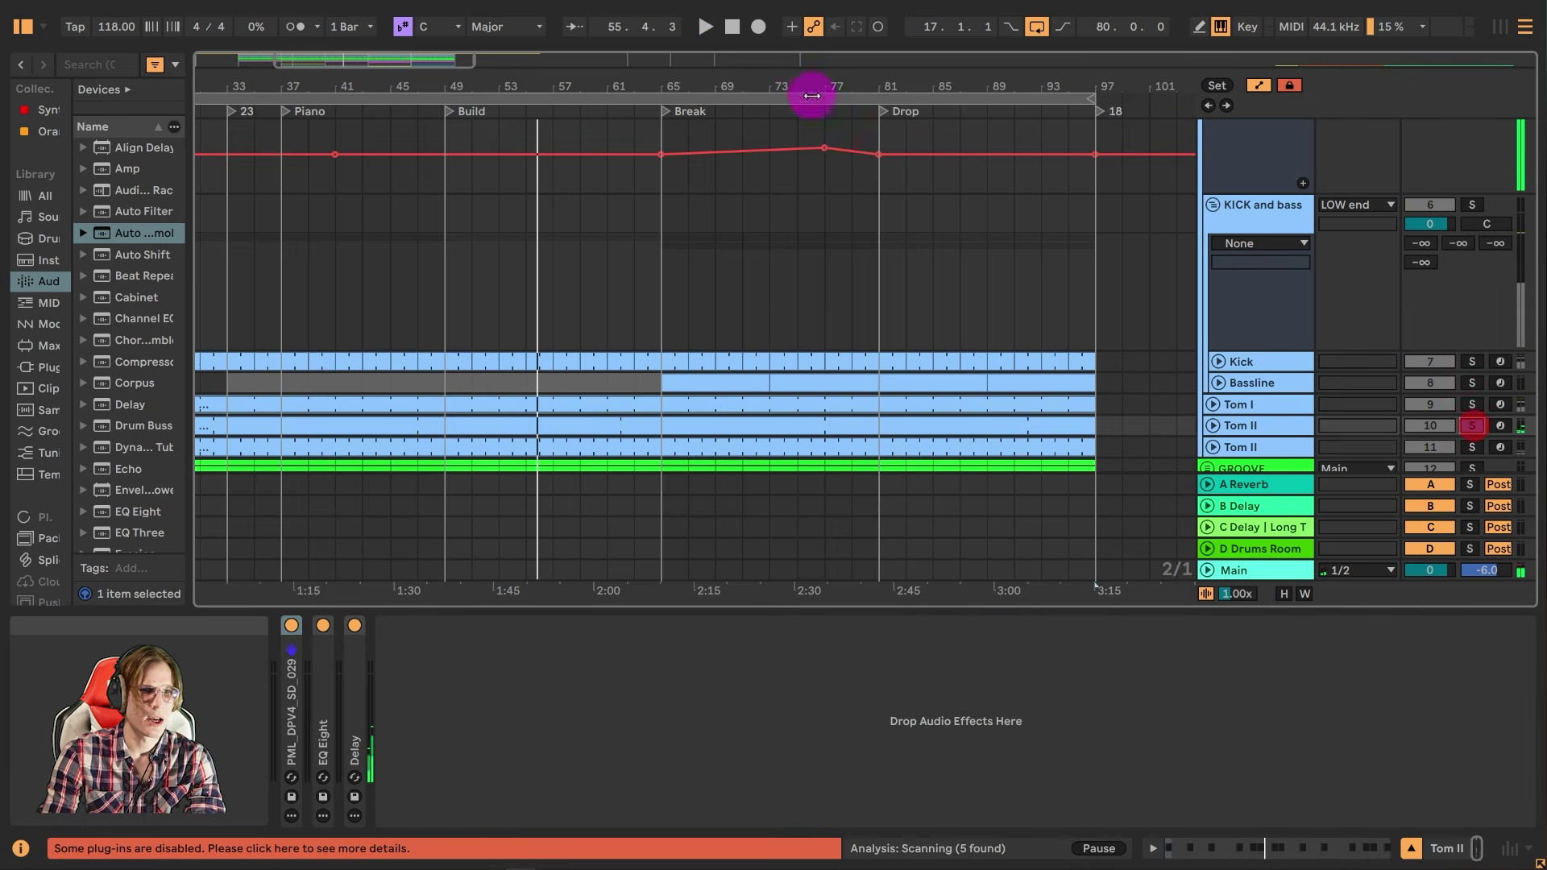
pyautogui.click(448, 112)
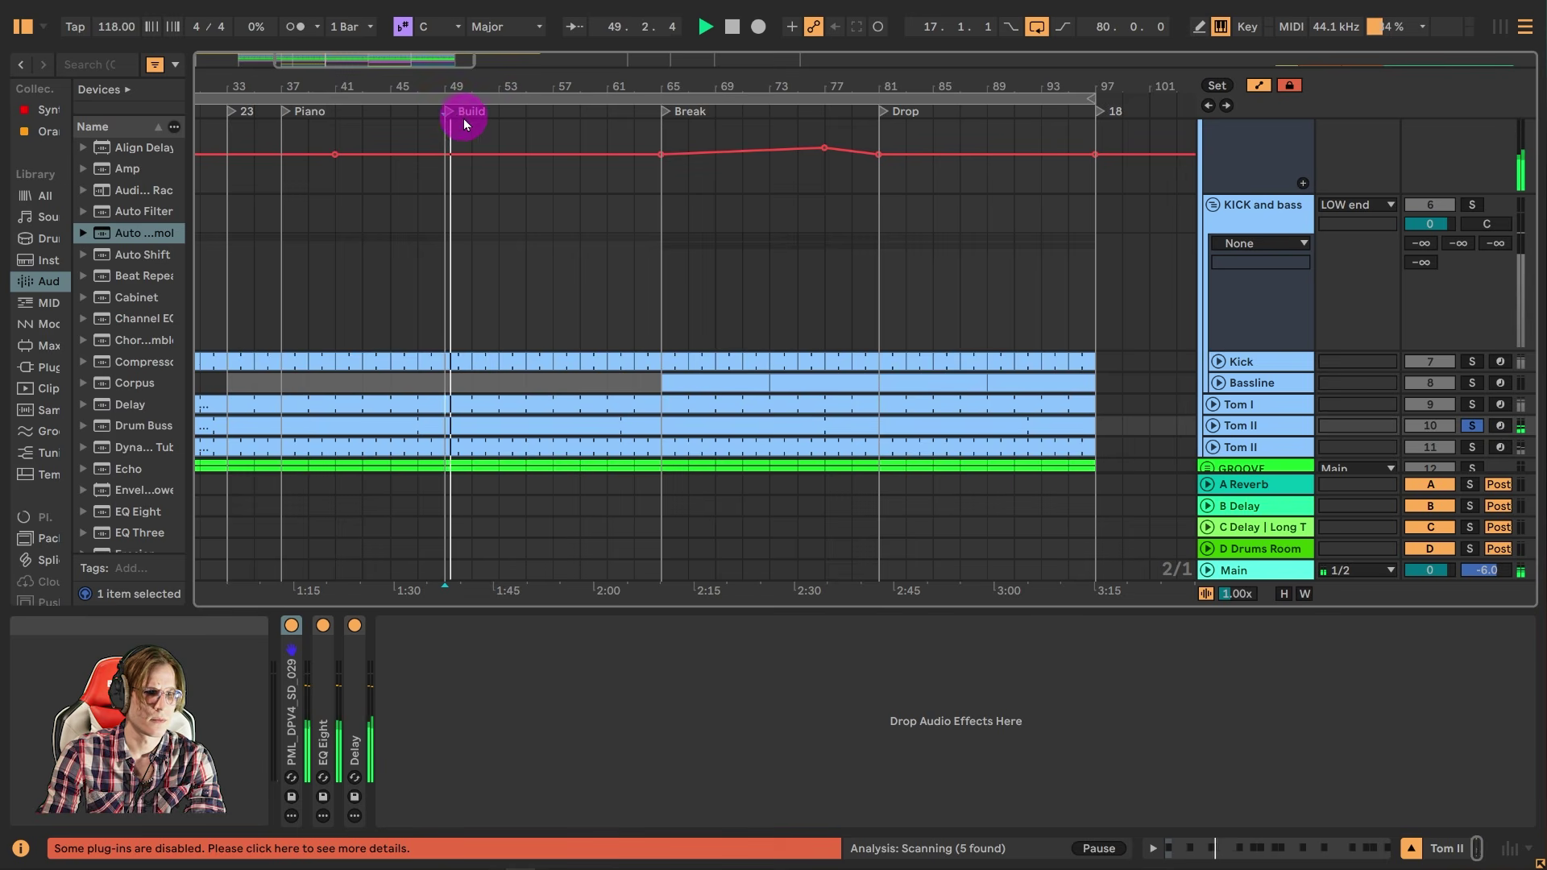
pyautogui.click(1472, 404)
pyautogui.click(1472, 362)
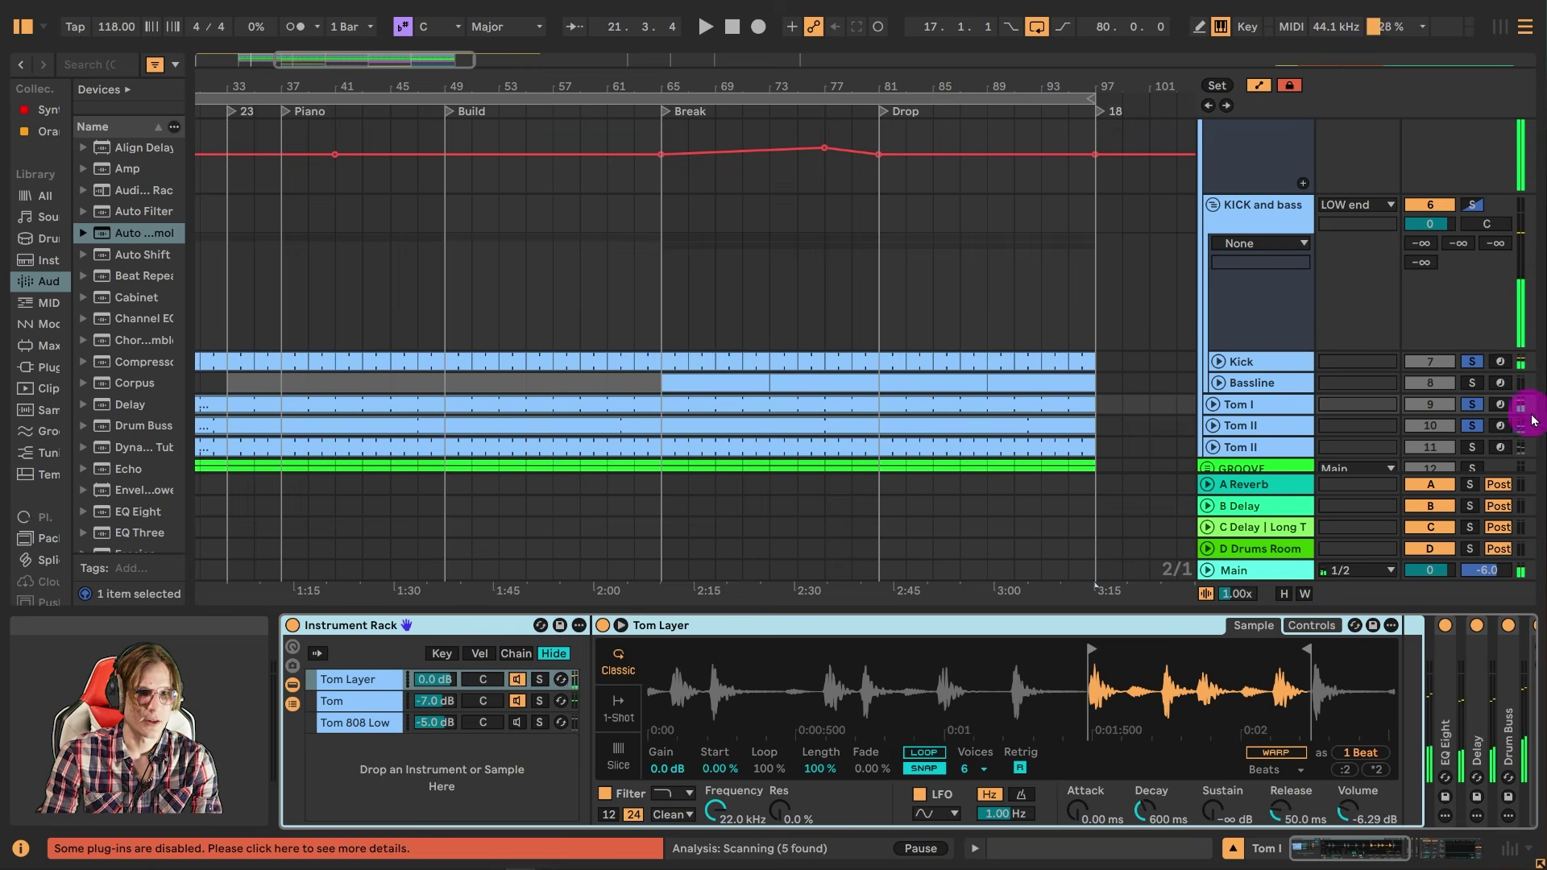
# - Solo Tom II track 11 from the Build locator, then add the other two toms and the KICK and bass group
pyautogui.click(1472, 447)
pyautogui.press('space')
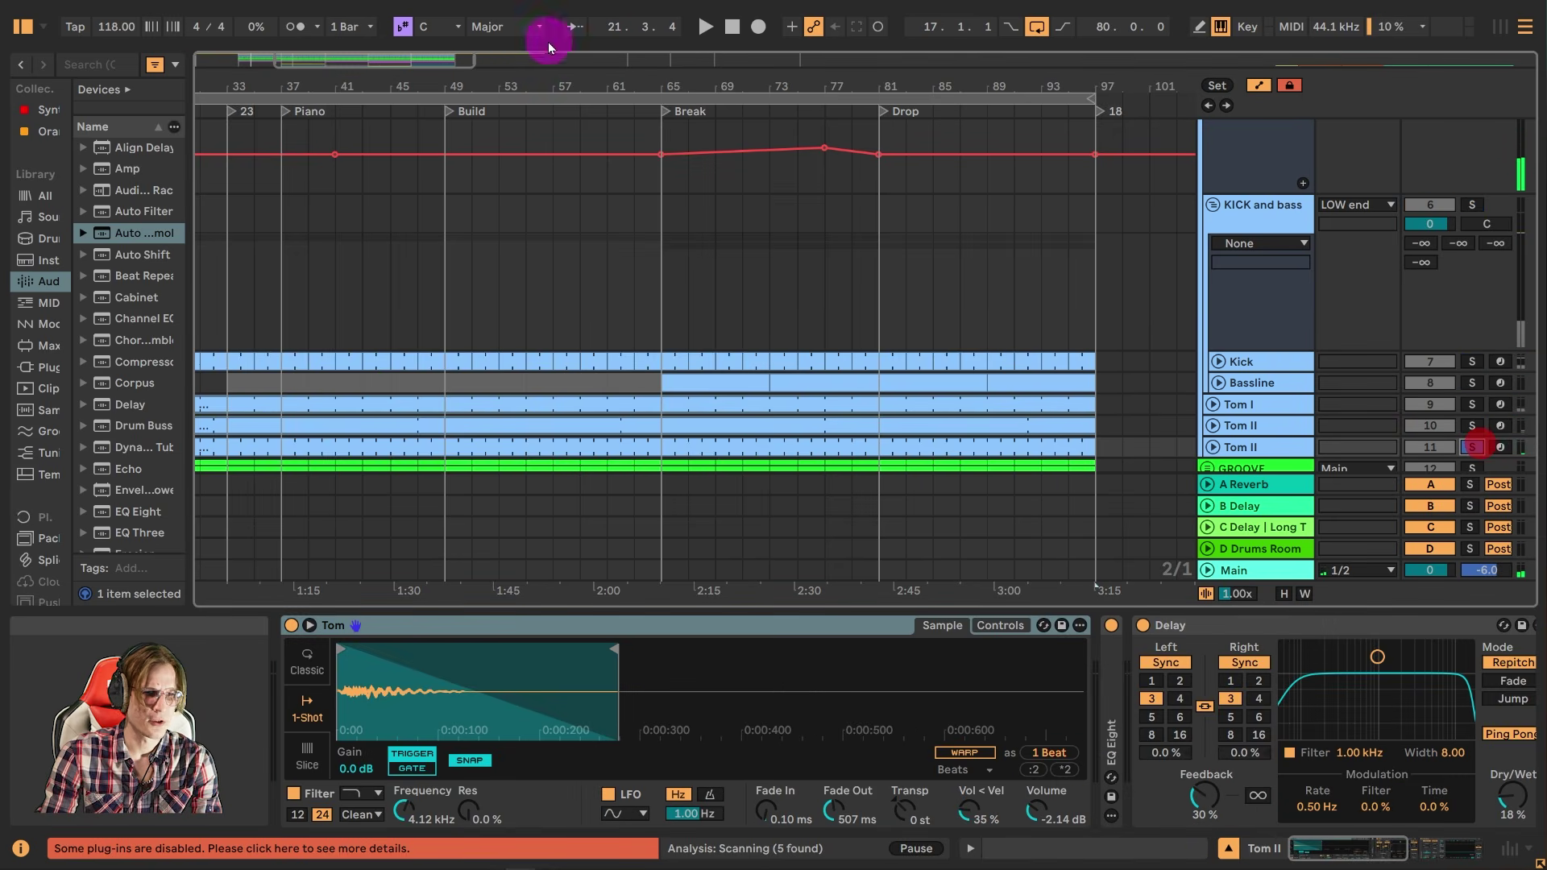
pyautogui.click(448, 112)
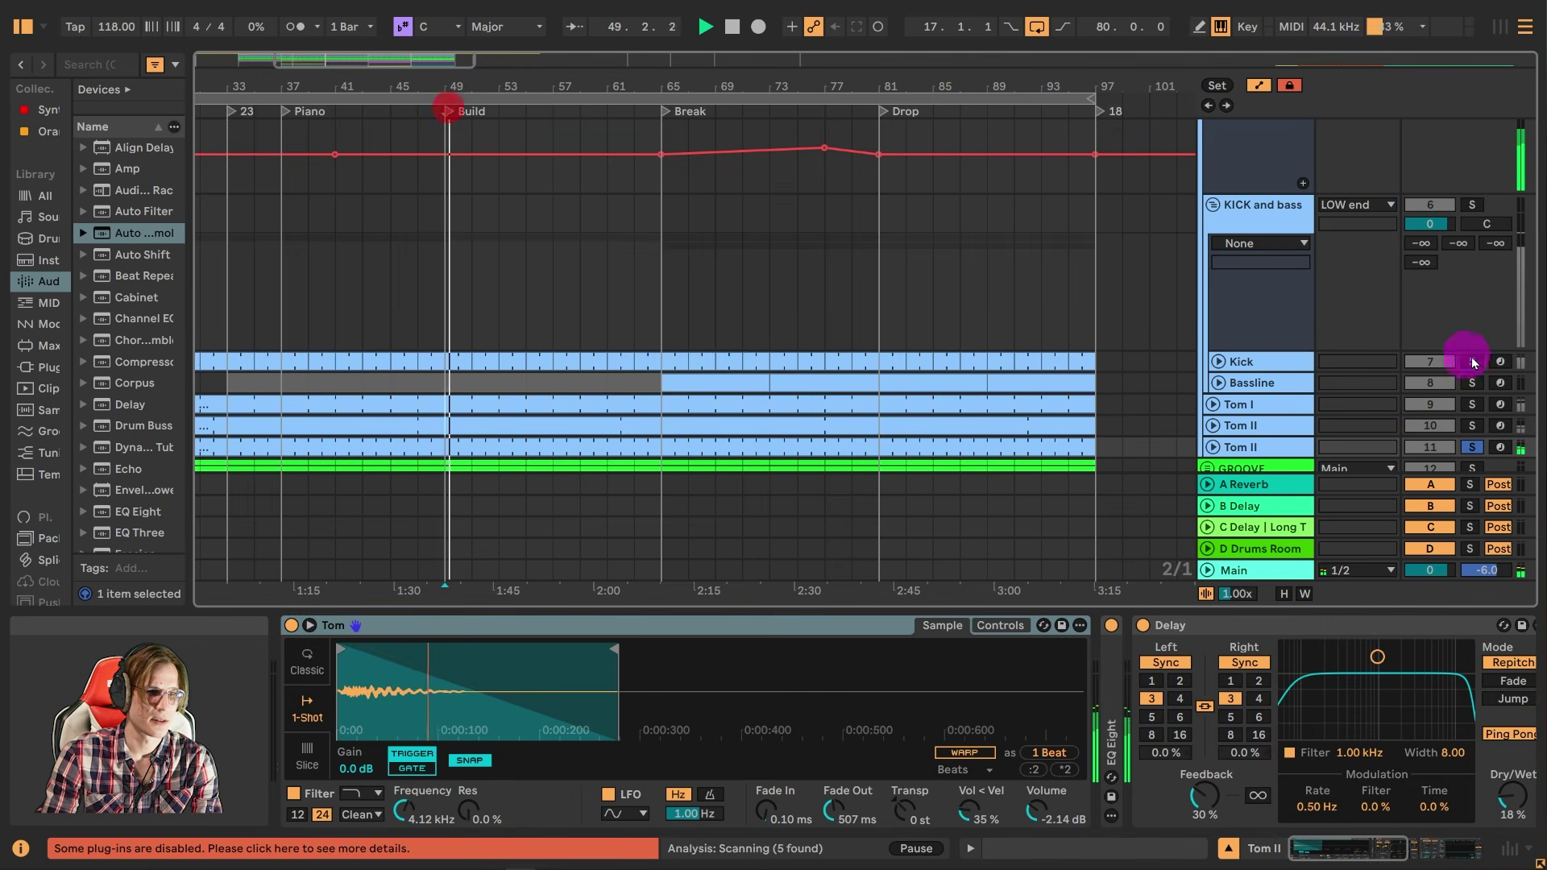
pyautogui.click(1478, 430)
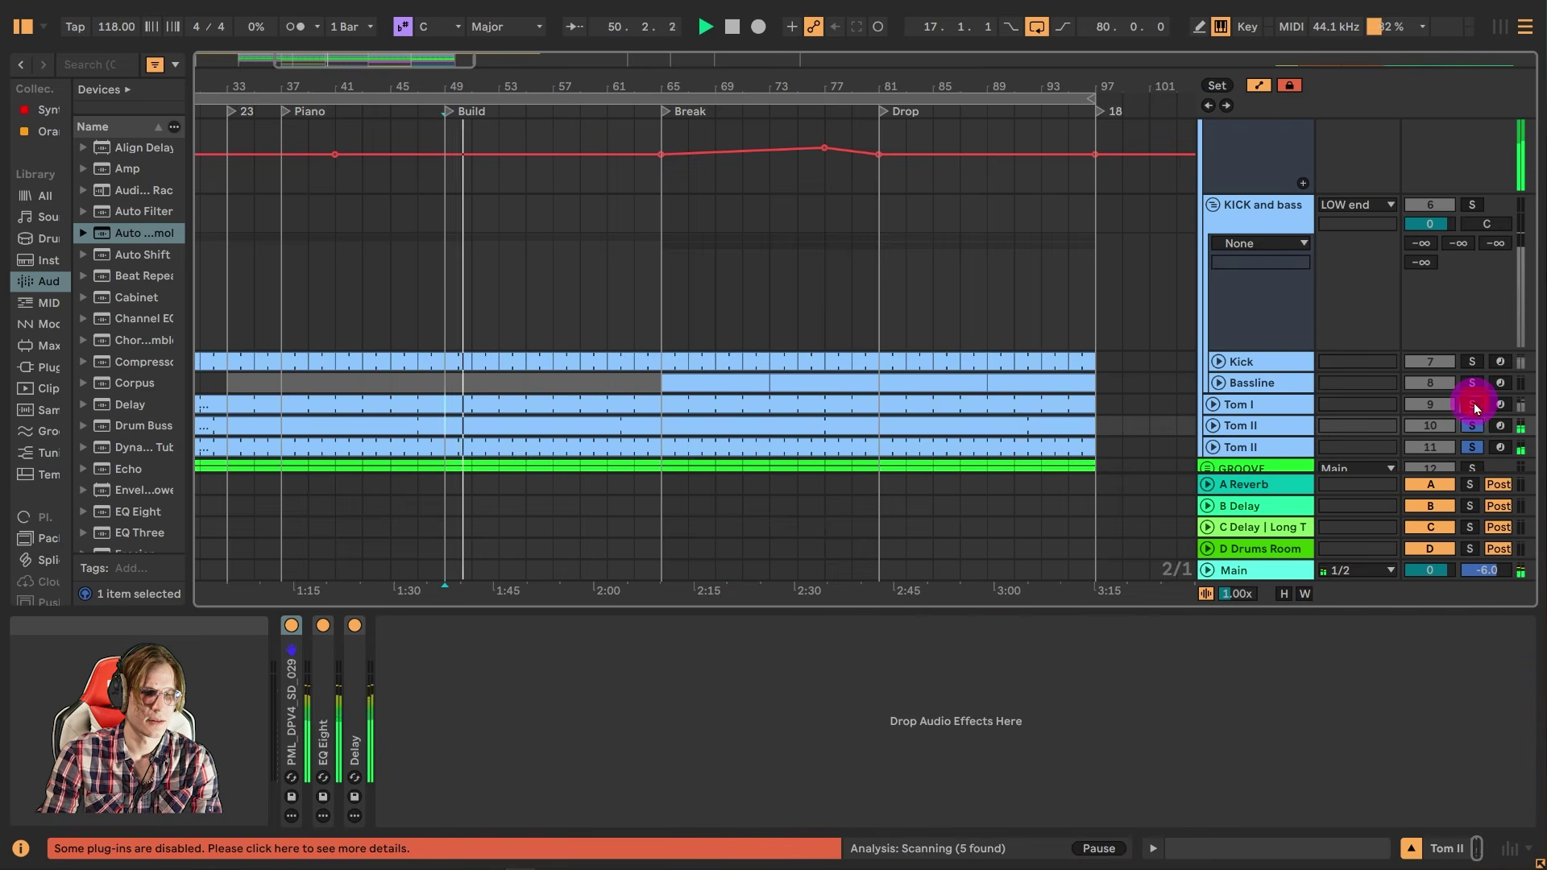
pyautogui.click(1472, 405)
pyautogui.click(1465, 211)
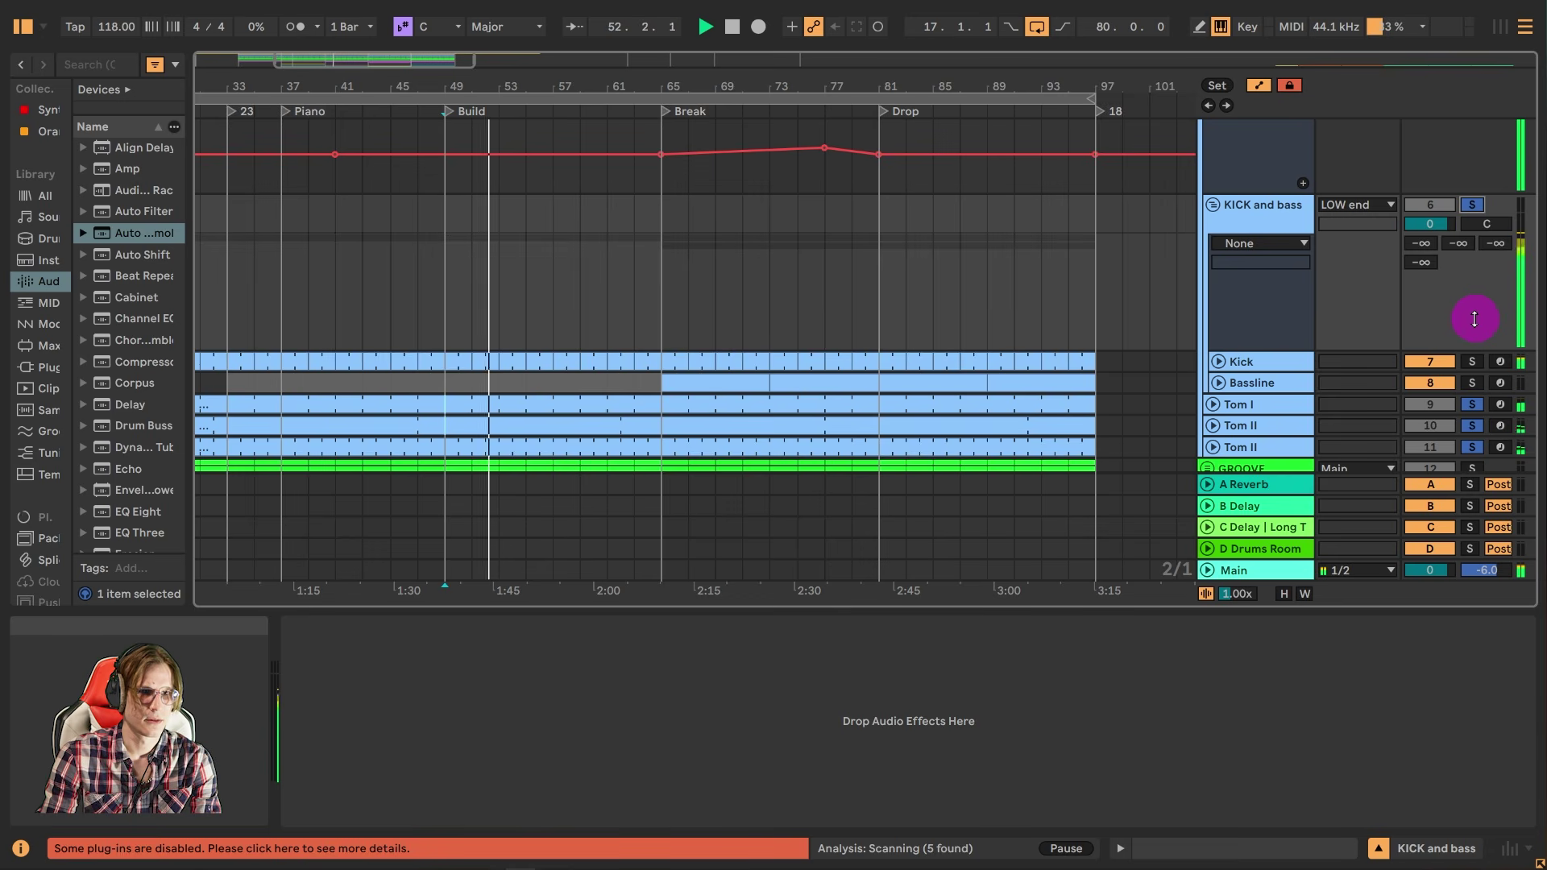
# - Add the Bassline track to the solo, unfold it, and view its Serum 2 instrument settings
pyautogui.click(1473, 384)
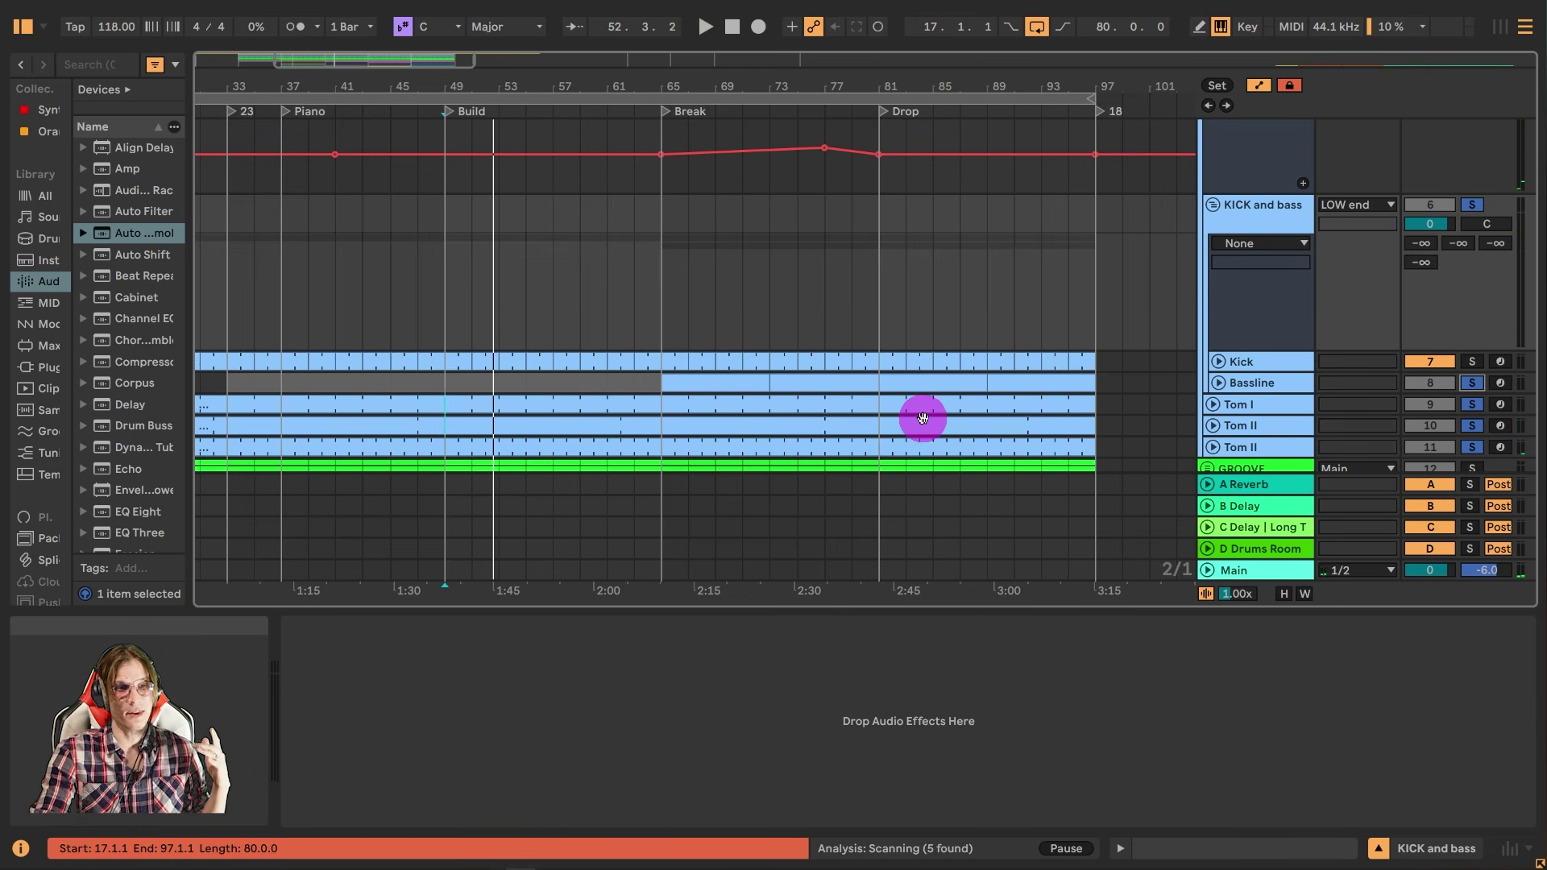
pyautogui.click(1218, 384)
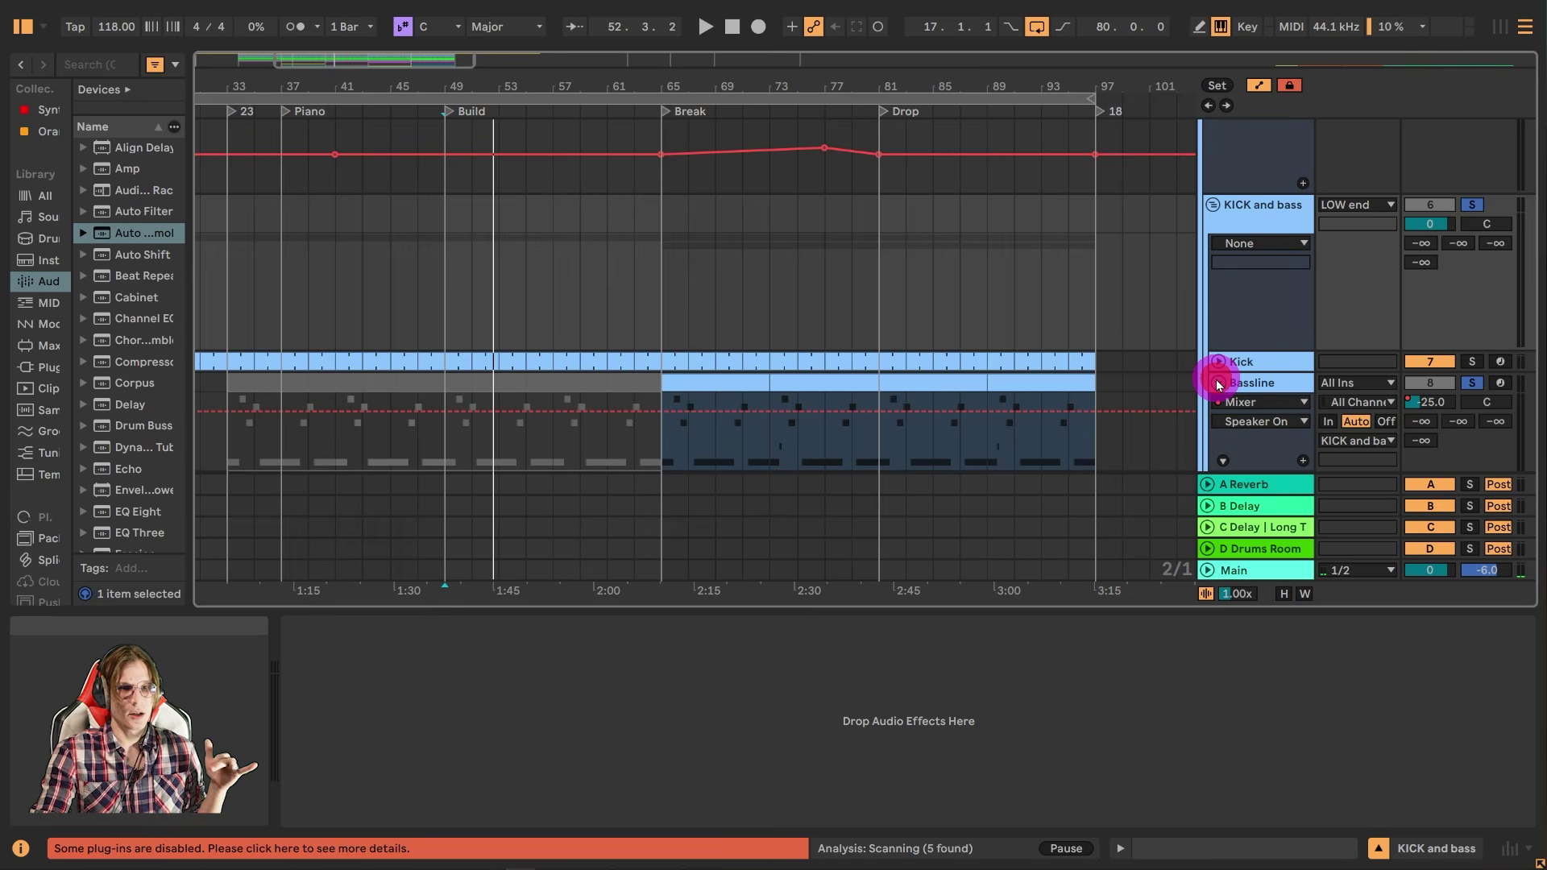
pyautogui.scroll(-3, 1233, 374)
pyautogui.click(1241, 372)
pyautogui.click(1245, 386)
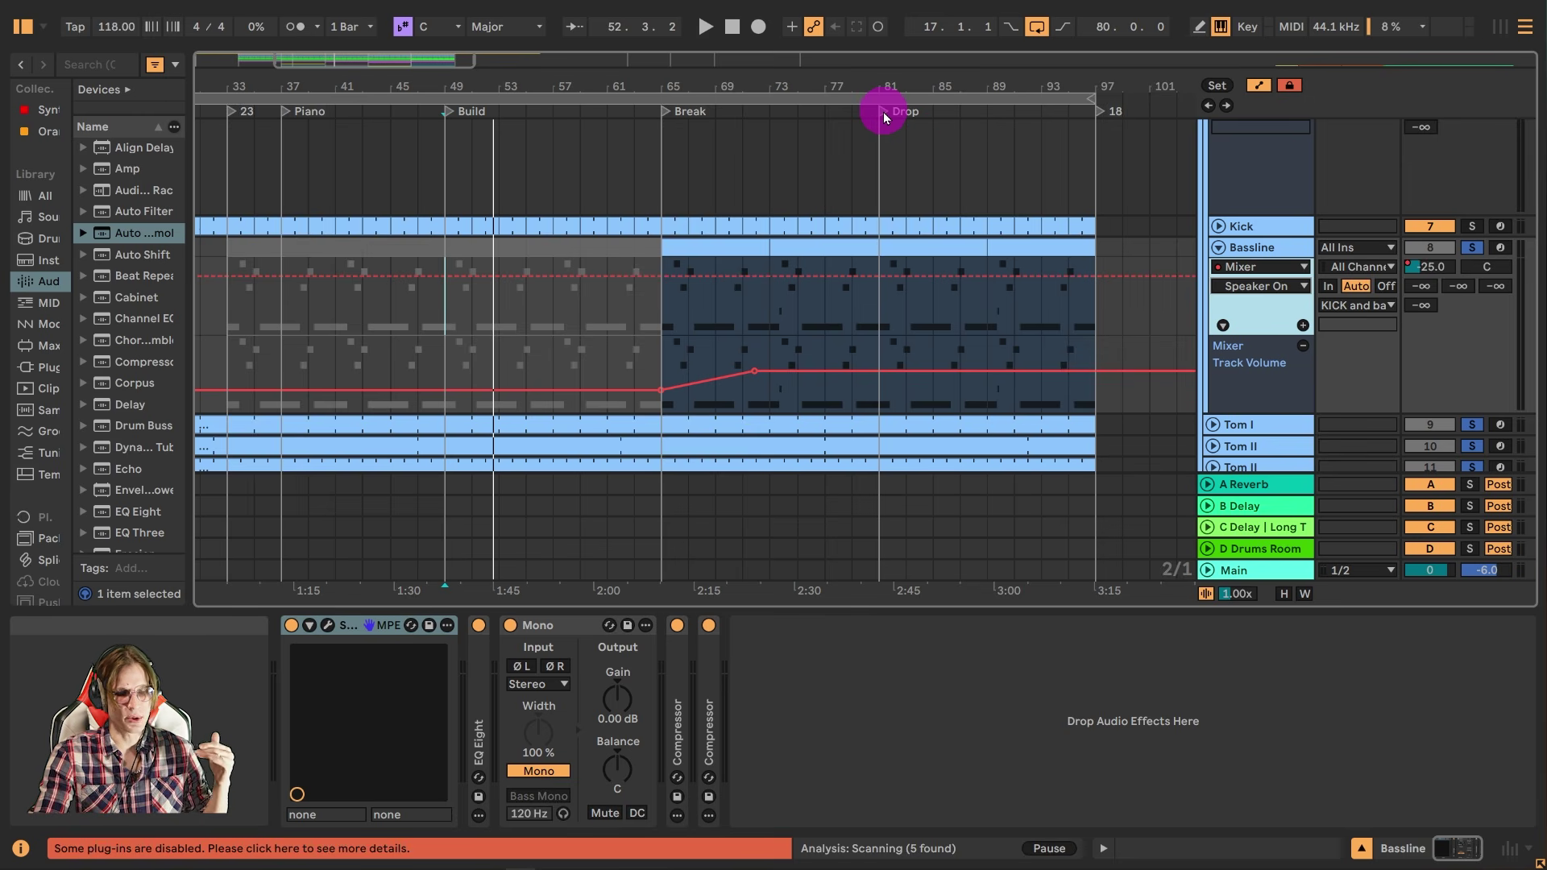
pyautogui.click(335, 626)
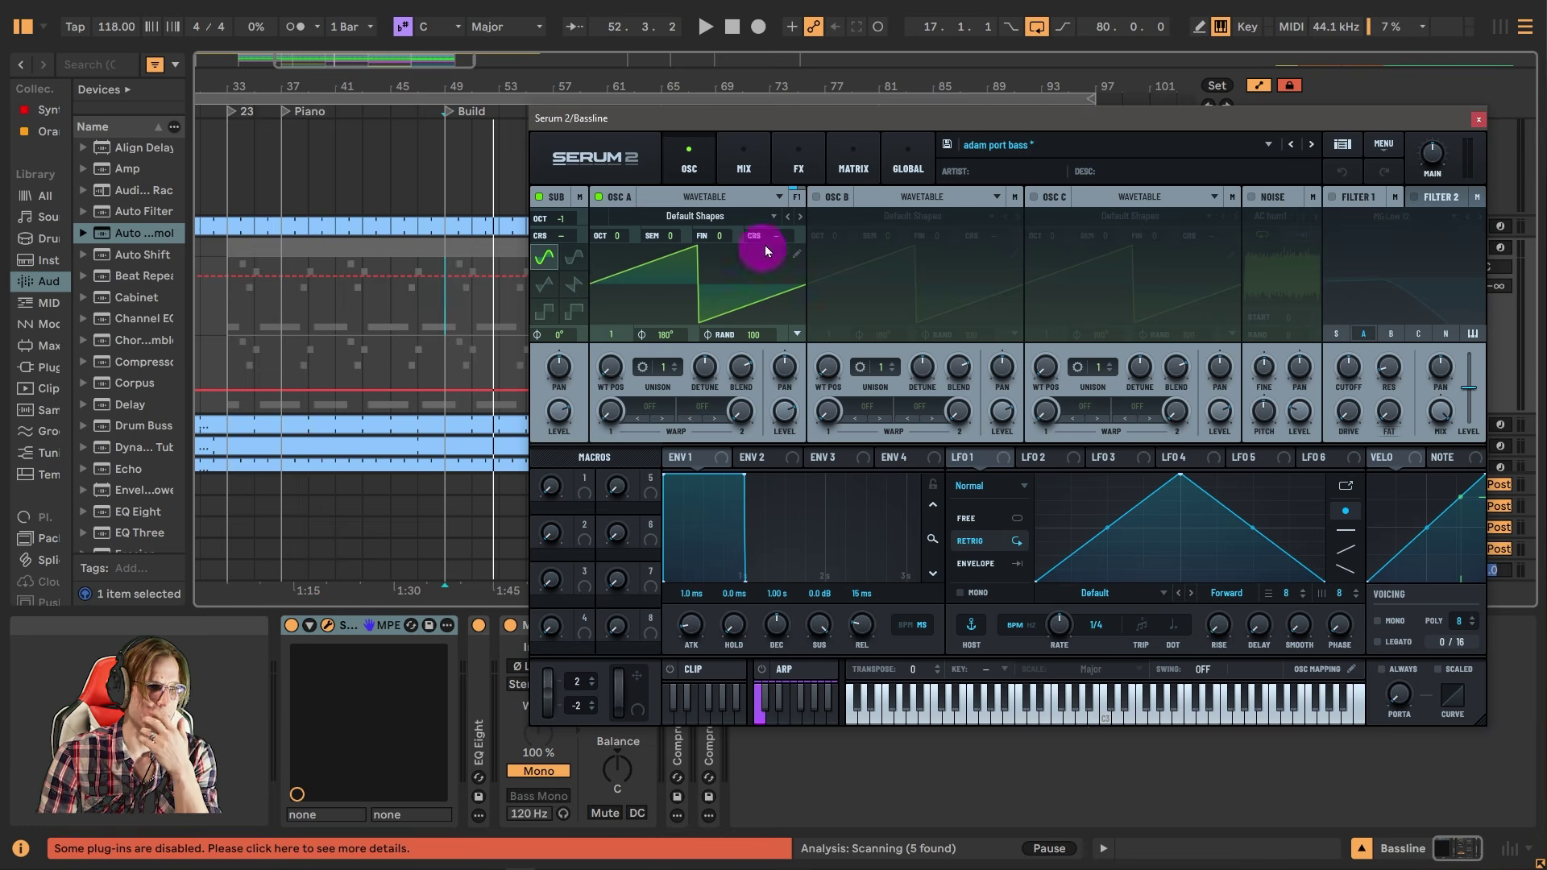
pyautogui.click(1476, 118)
# - Play the Bassline from the Drop locator, then open its MIDI clip and enlarge the note view
pyautogui.click(887, 111)
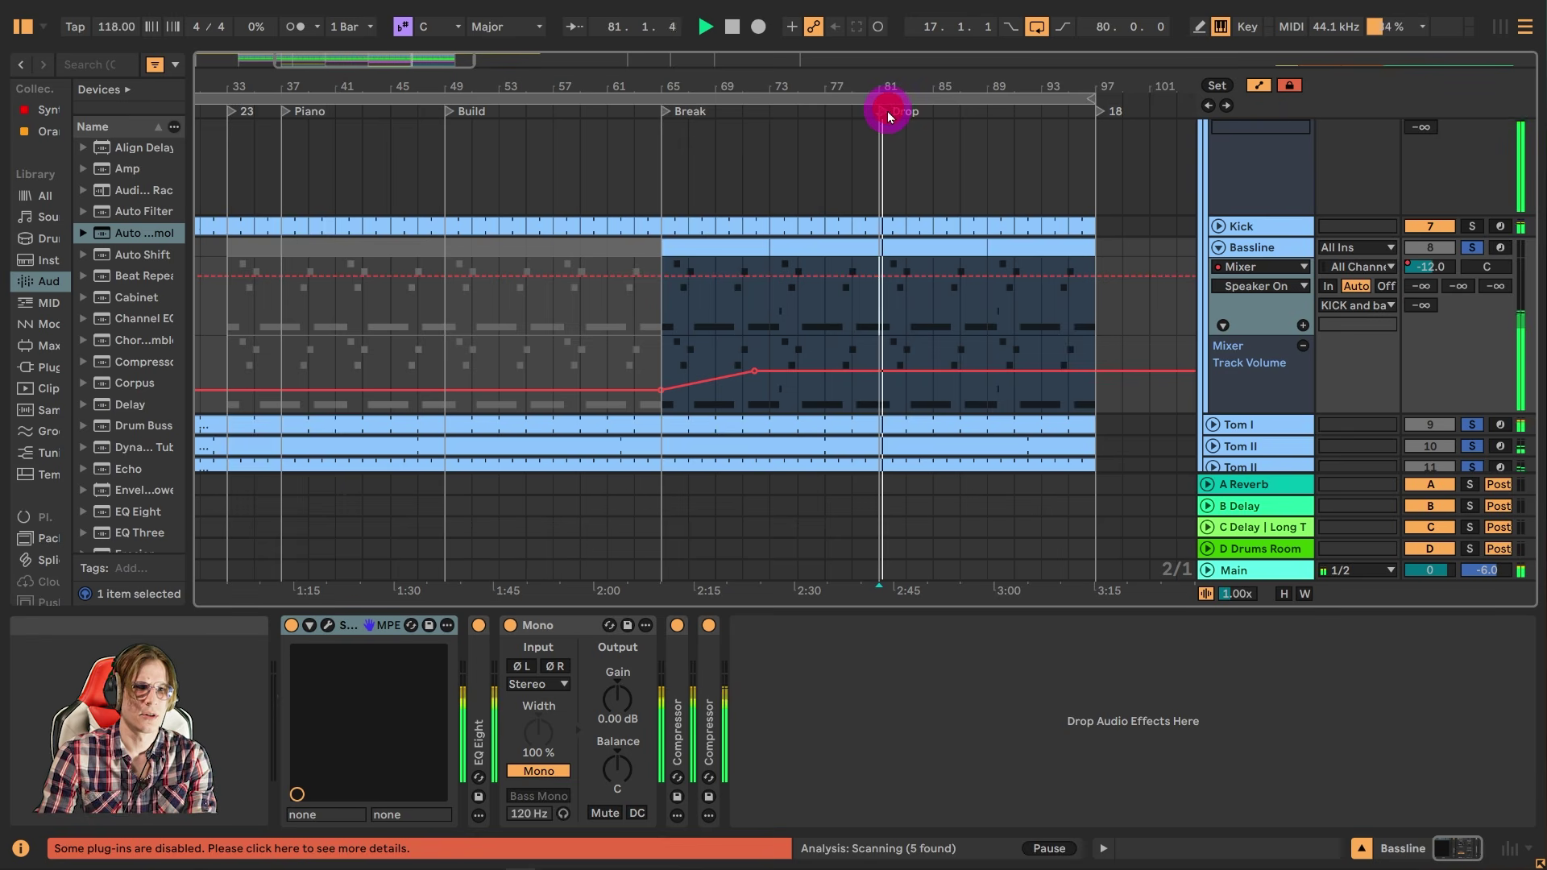
pyautogui.doubleClick(915, 242)
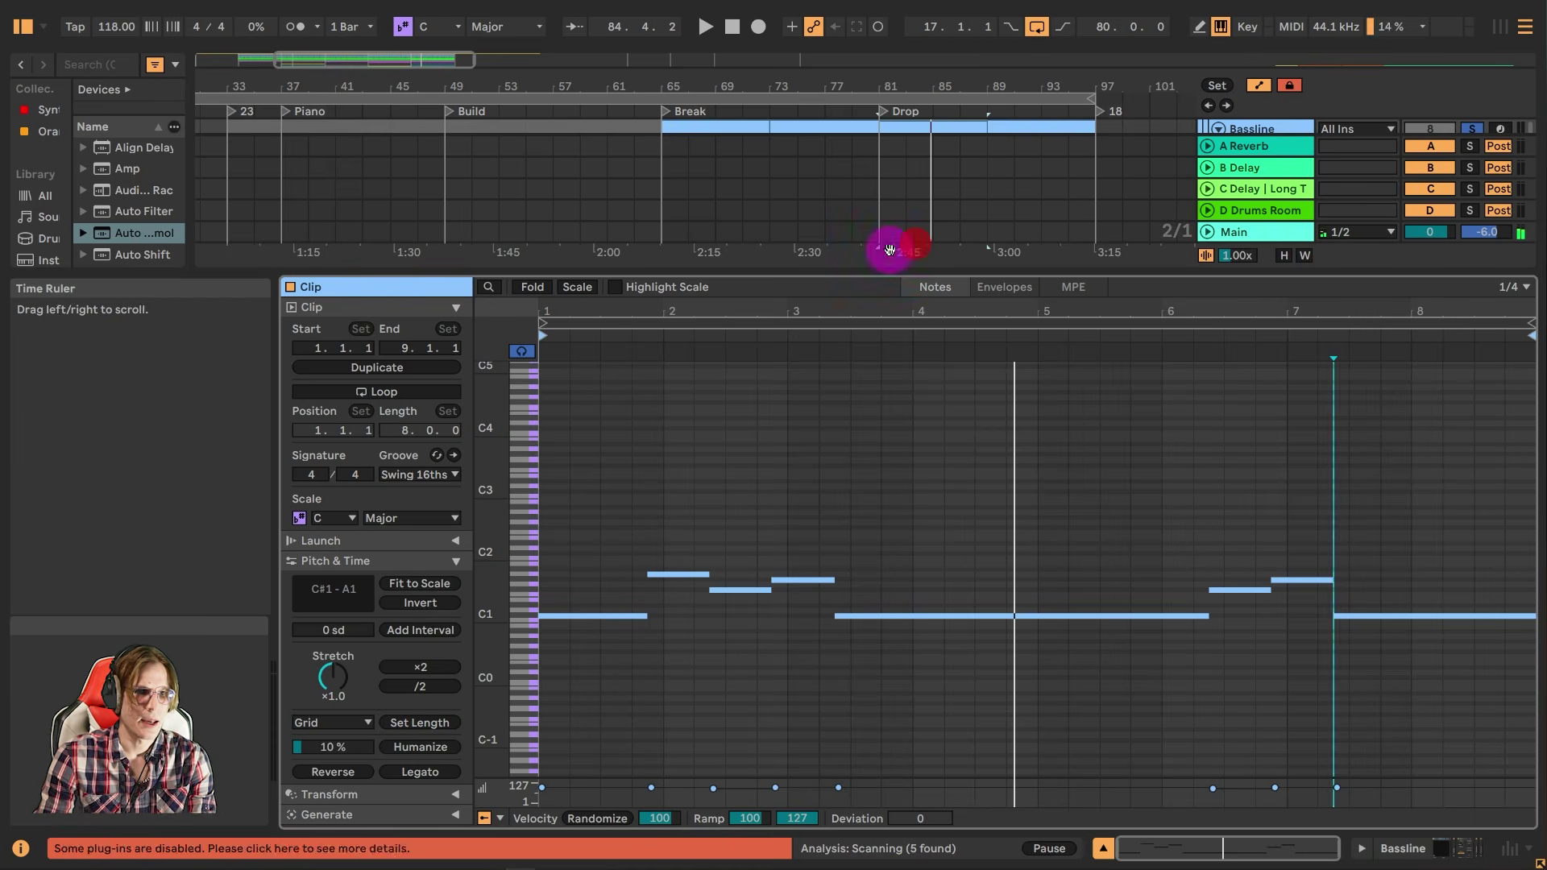
pyautogui.click(576, 692)
pyautogui.moveTo(501, 582); pyautogui.dragTo(533, 582)
pyautogui.click(596, 600)
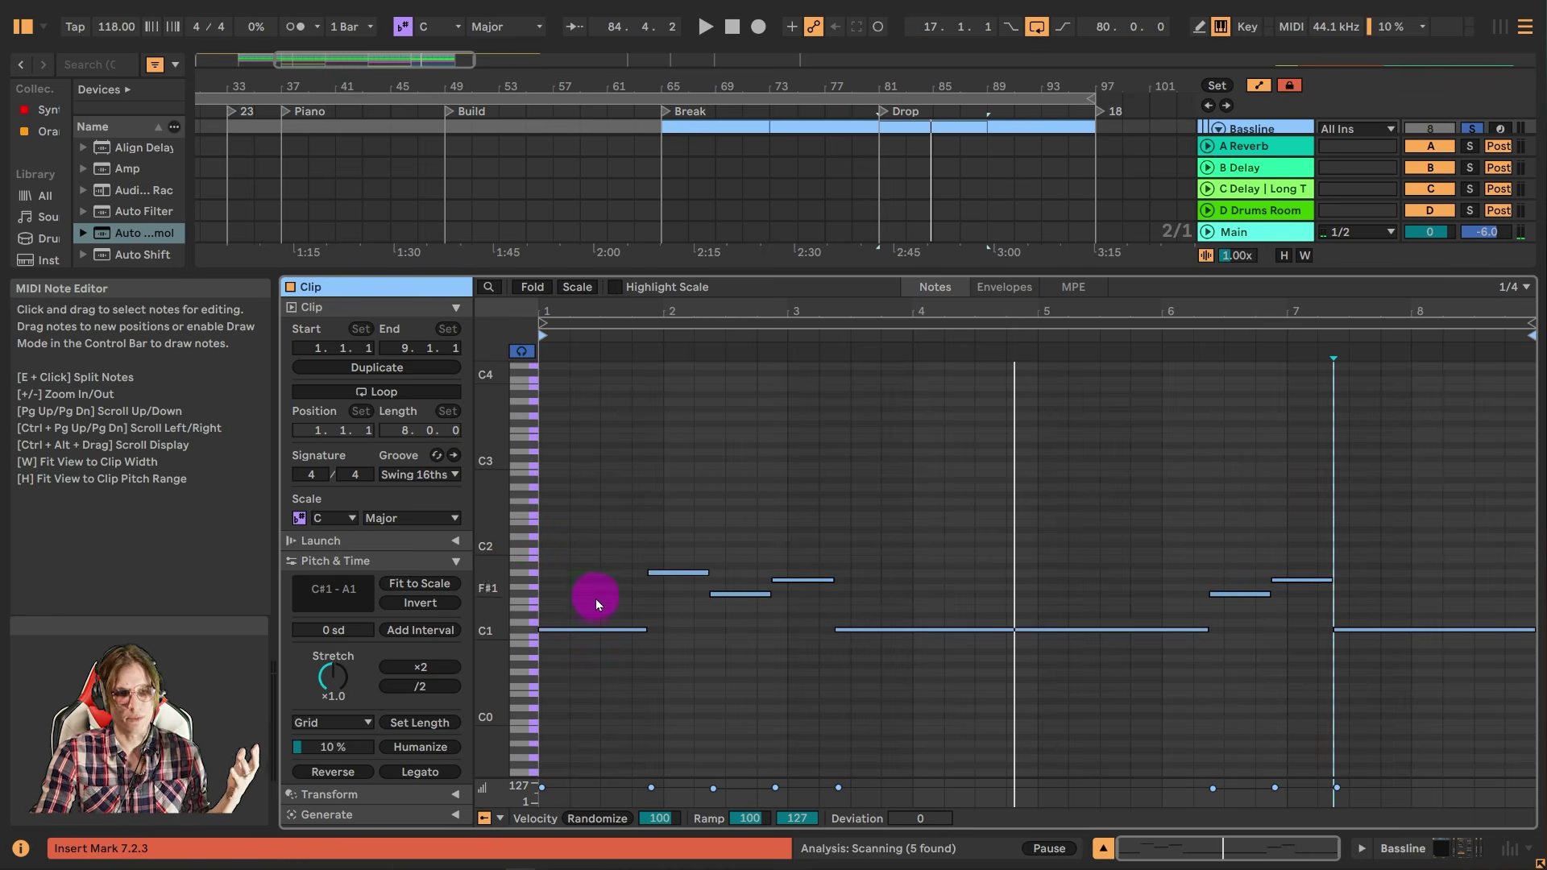
# - Audition the Bassline clip's notes in sequence to examine the pattern, then return to the track's devices
pyautogui.click(729, 593)
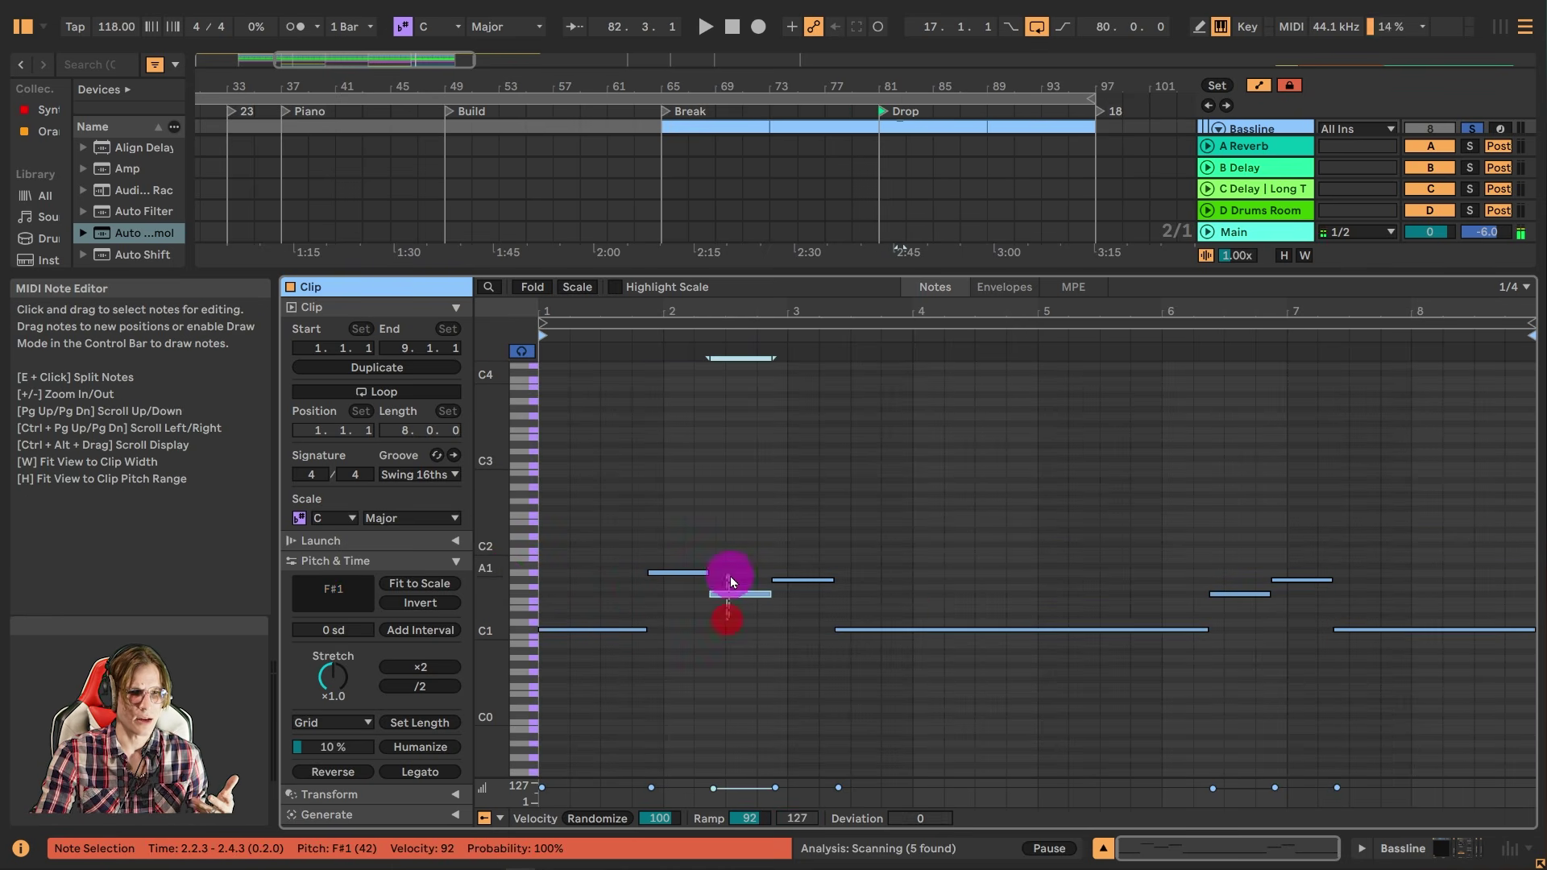
pyautogui.moveTo(807, 598); pyautogui.dragTo(823, 538)
pyautogui.moveTo(893, 733); pyautogui.dragTo(912, 544)
pyautogui.click(1226, 630)
pyautogui.moveTo(1305, 628); pyautogui.dragTo(1321, 529)
pyautogui.moveTo(1359, 686); pyautogui.dragTo(1389, 565)
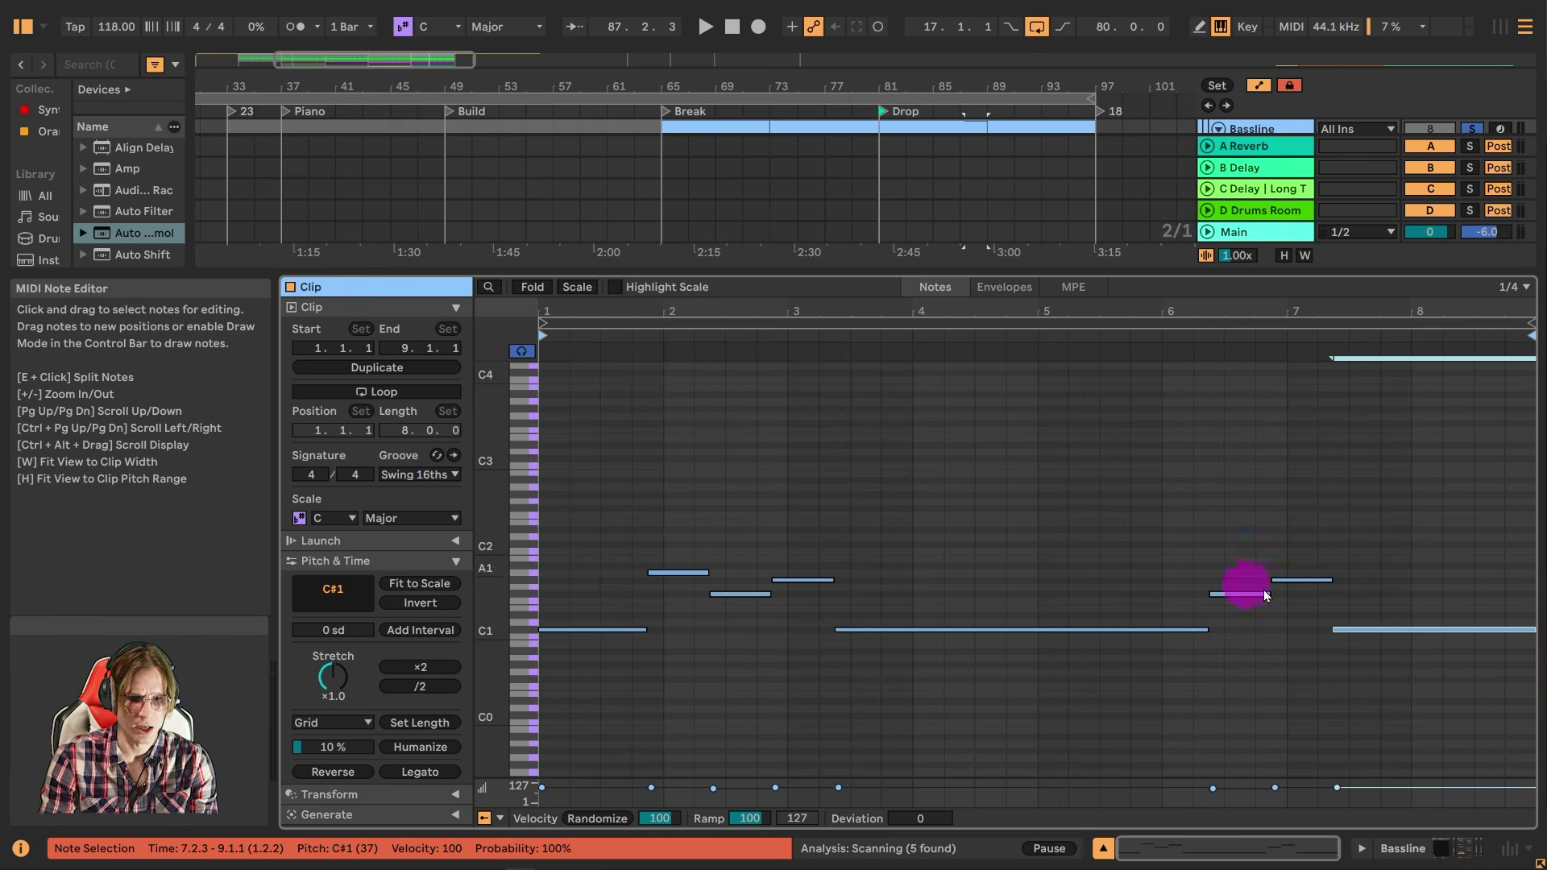
pyautogui.click(1460, 849)
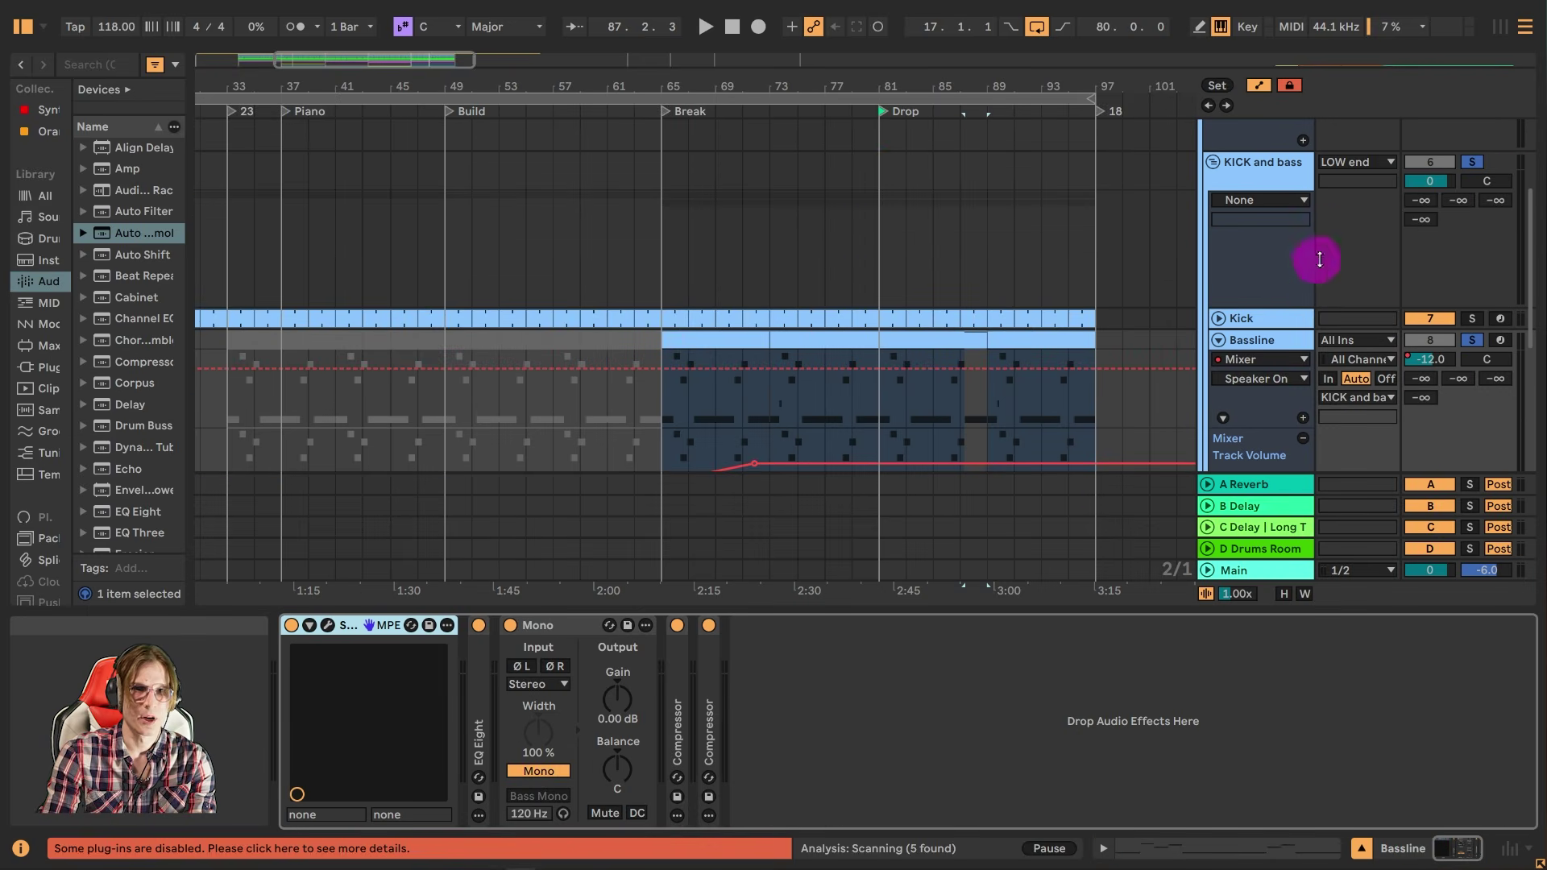
# - Play from the Break with the GROOVE group added to the solo, fold the Bassline track, and continue from the Drop
pyautogui.click(665, 110)
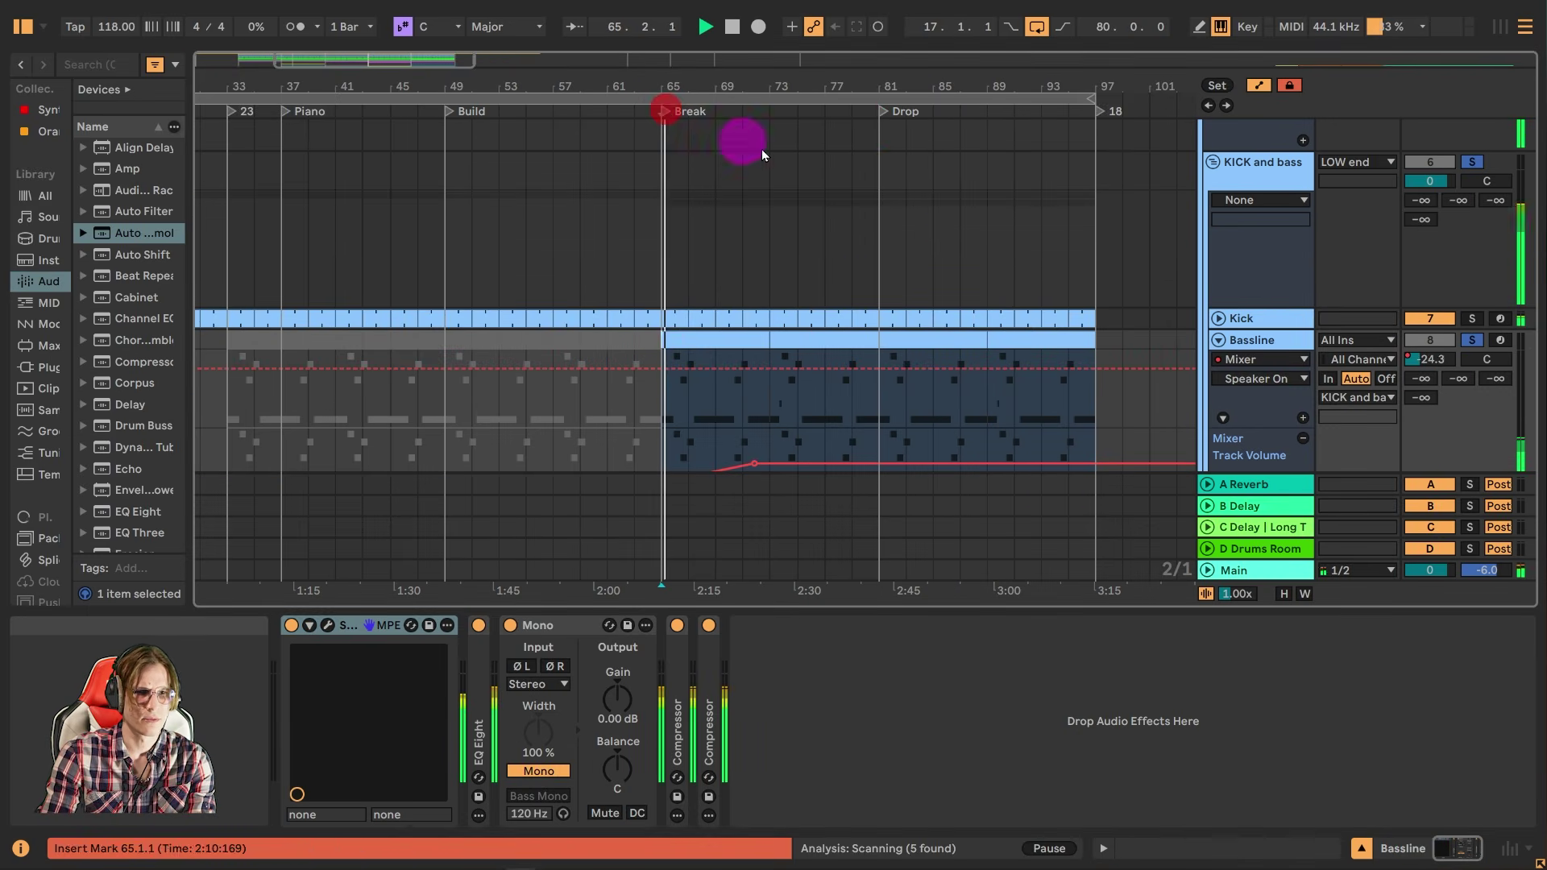
pyautogui.scroll(-5, 1373, 269)
pyautogui.click(1485, 422)
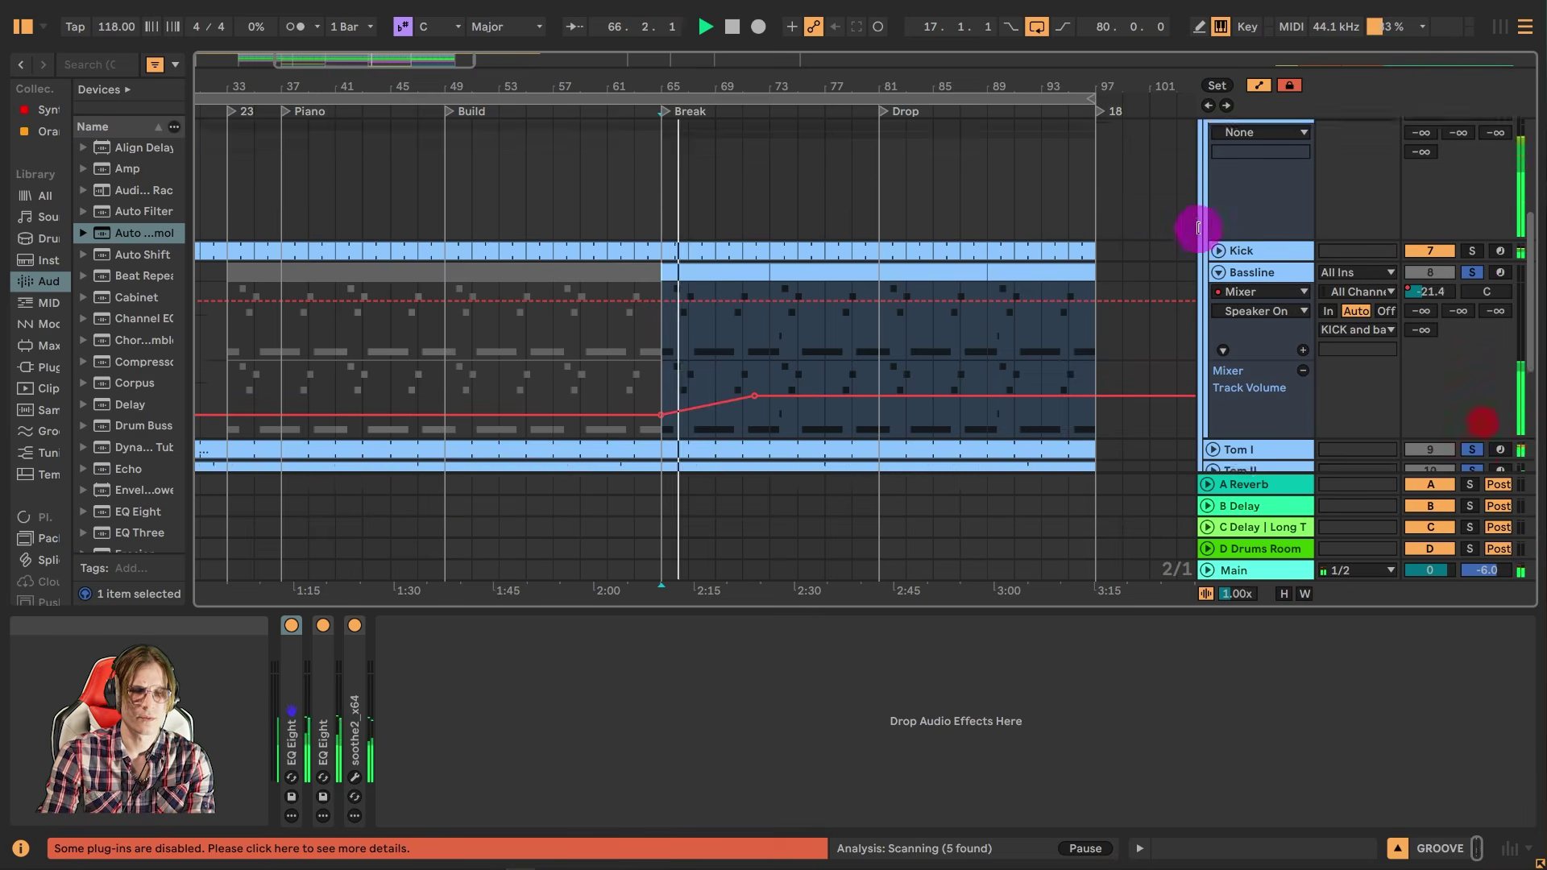
pyautogui.click(1221, 305)
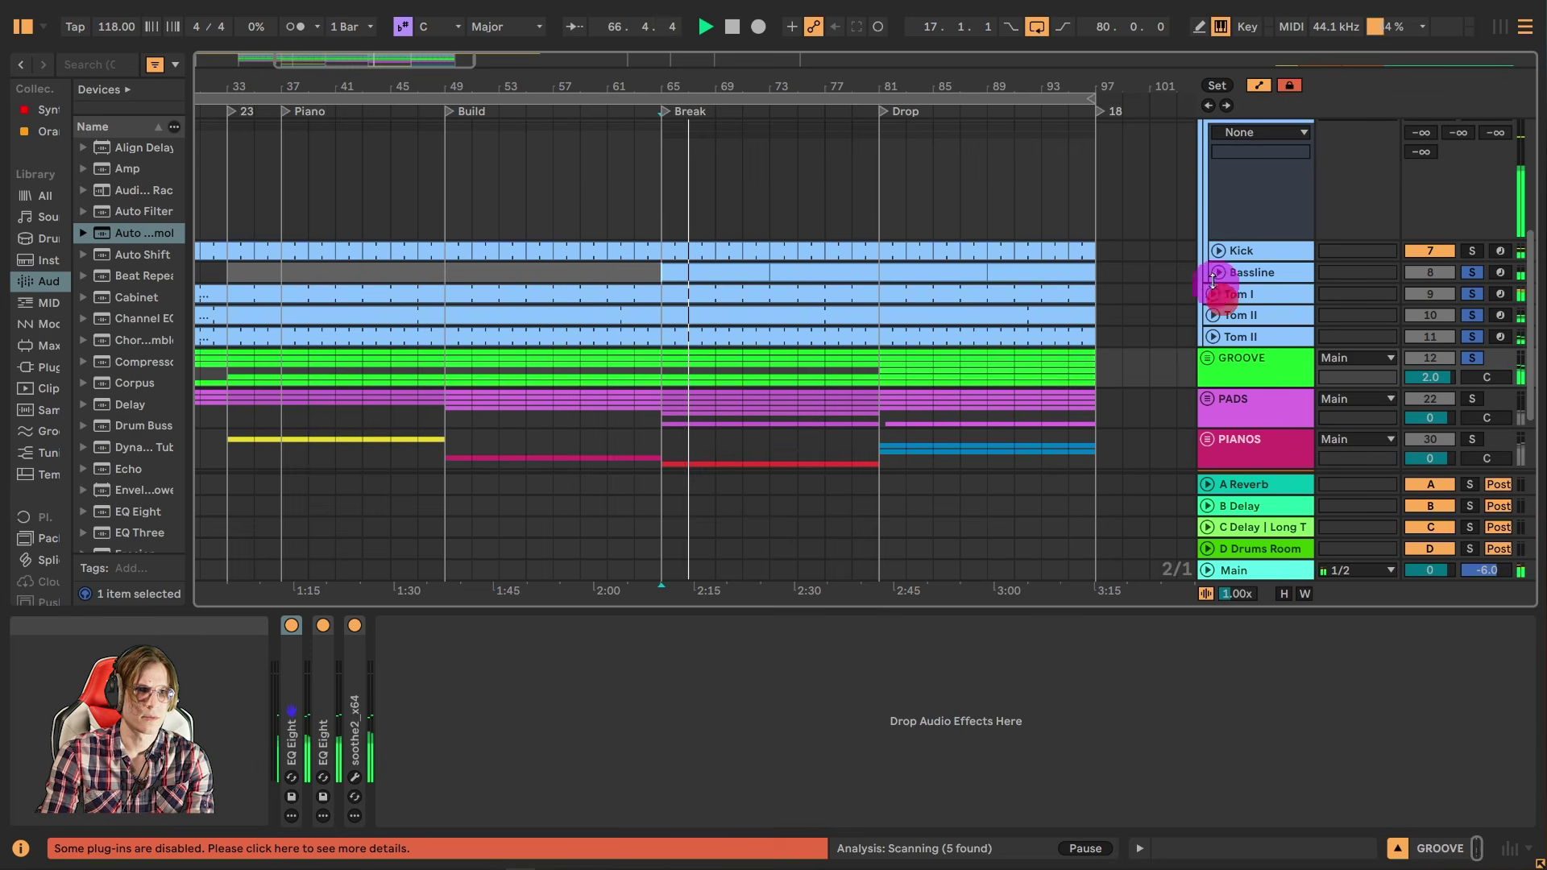
pyautogui.click(885, 113)
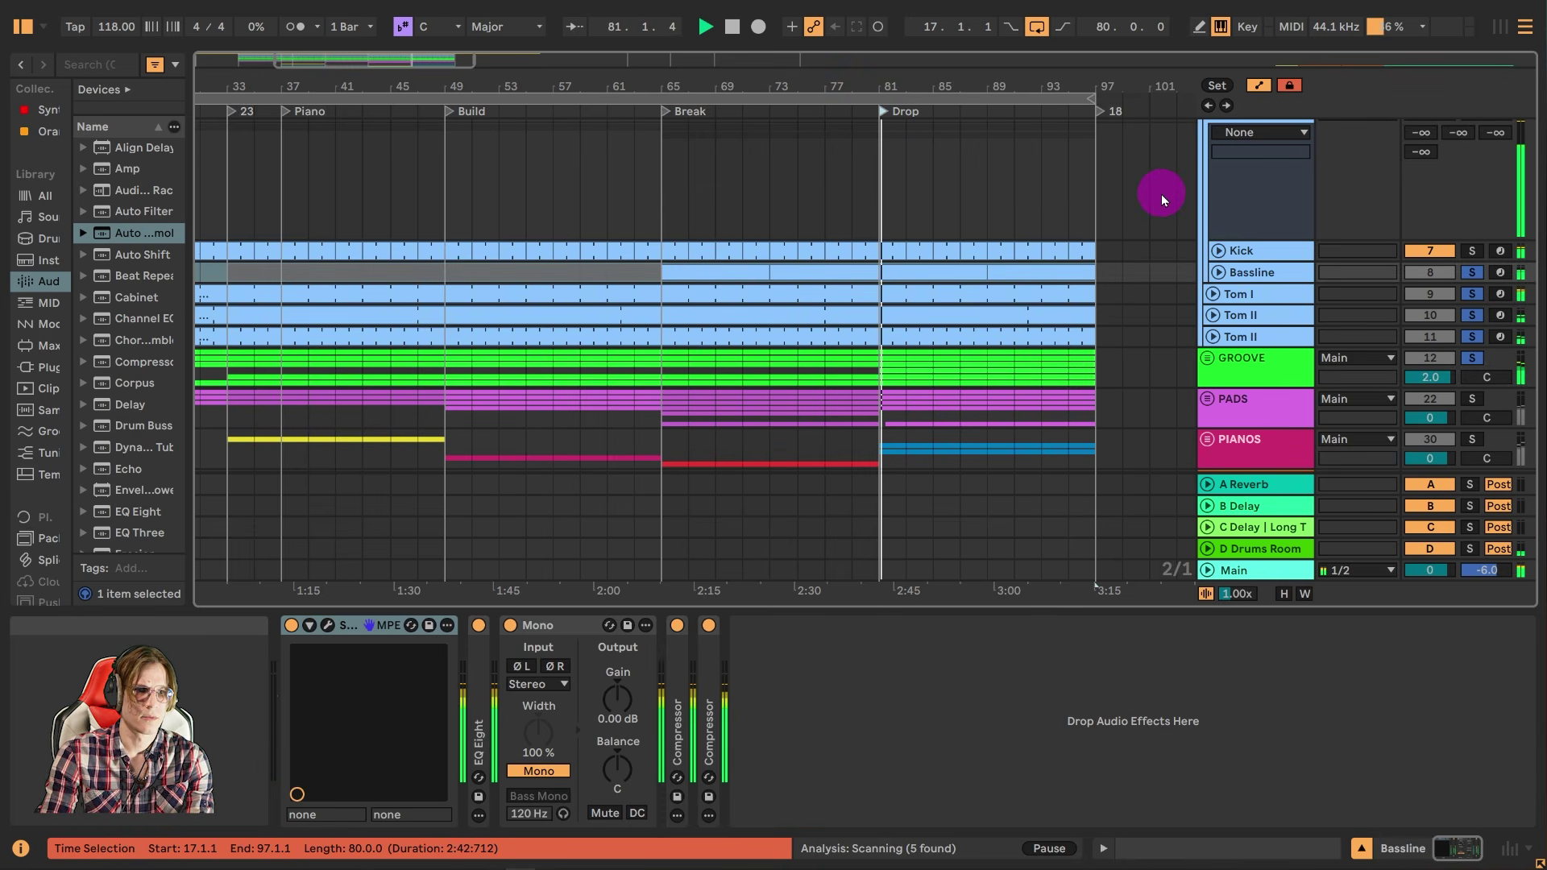
# - Unfold the Bassline track's EQ Eight and lower its band 1 frequency to 58.7 Hz
pyautogui.scroll(3, 1176, 190)
pyautogui.click(1244, 190)
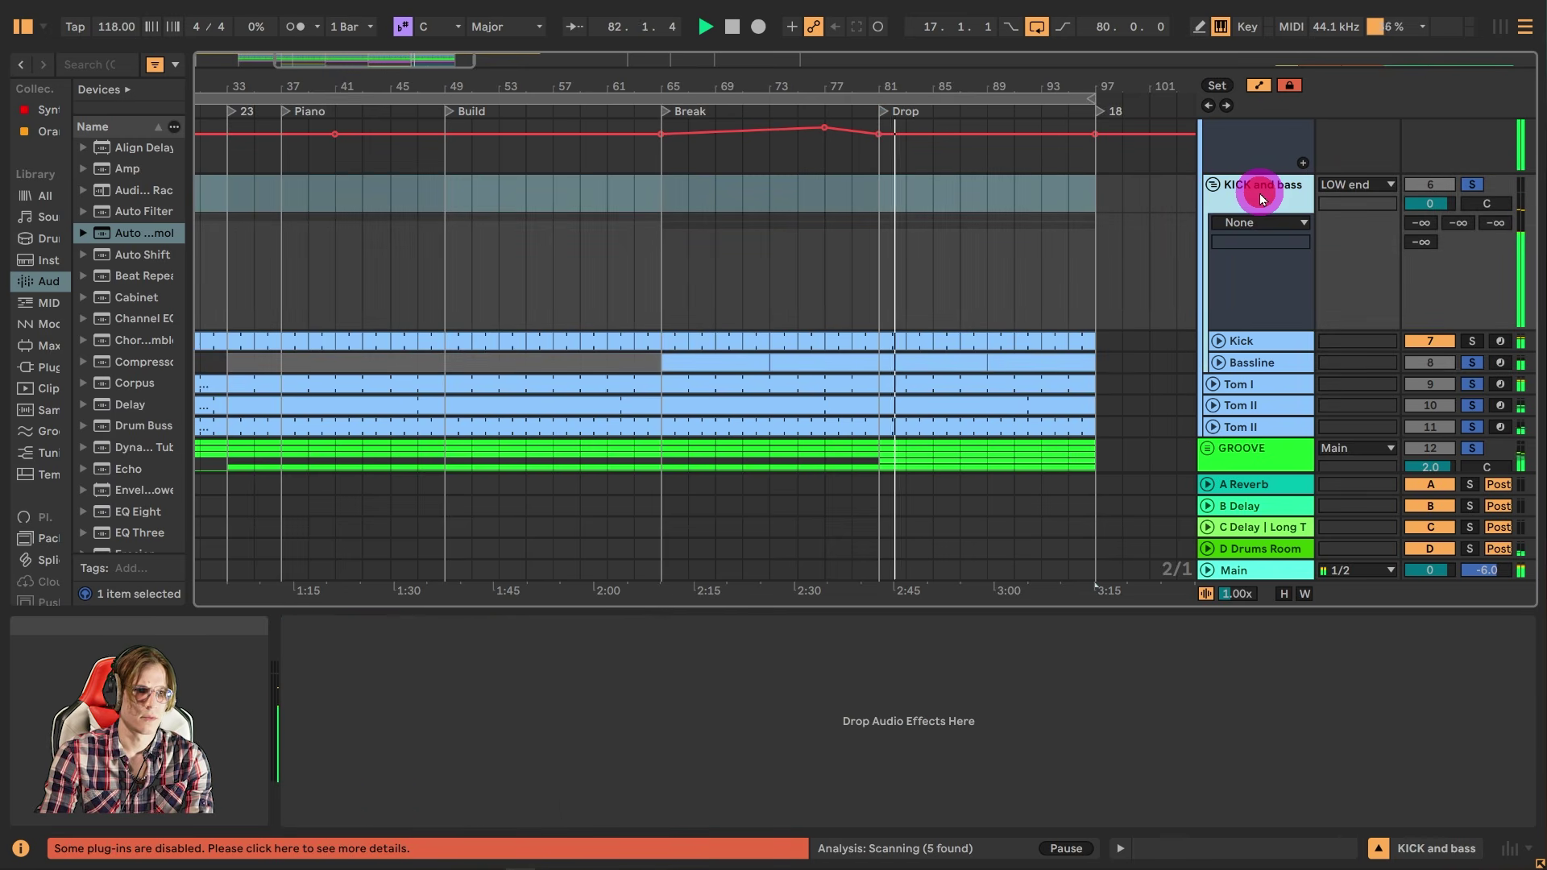
pyautogui.click(1263, 365)
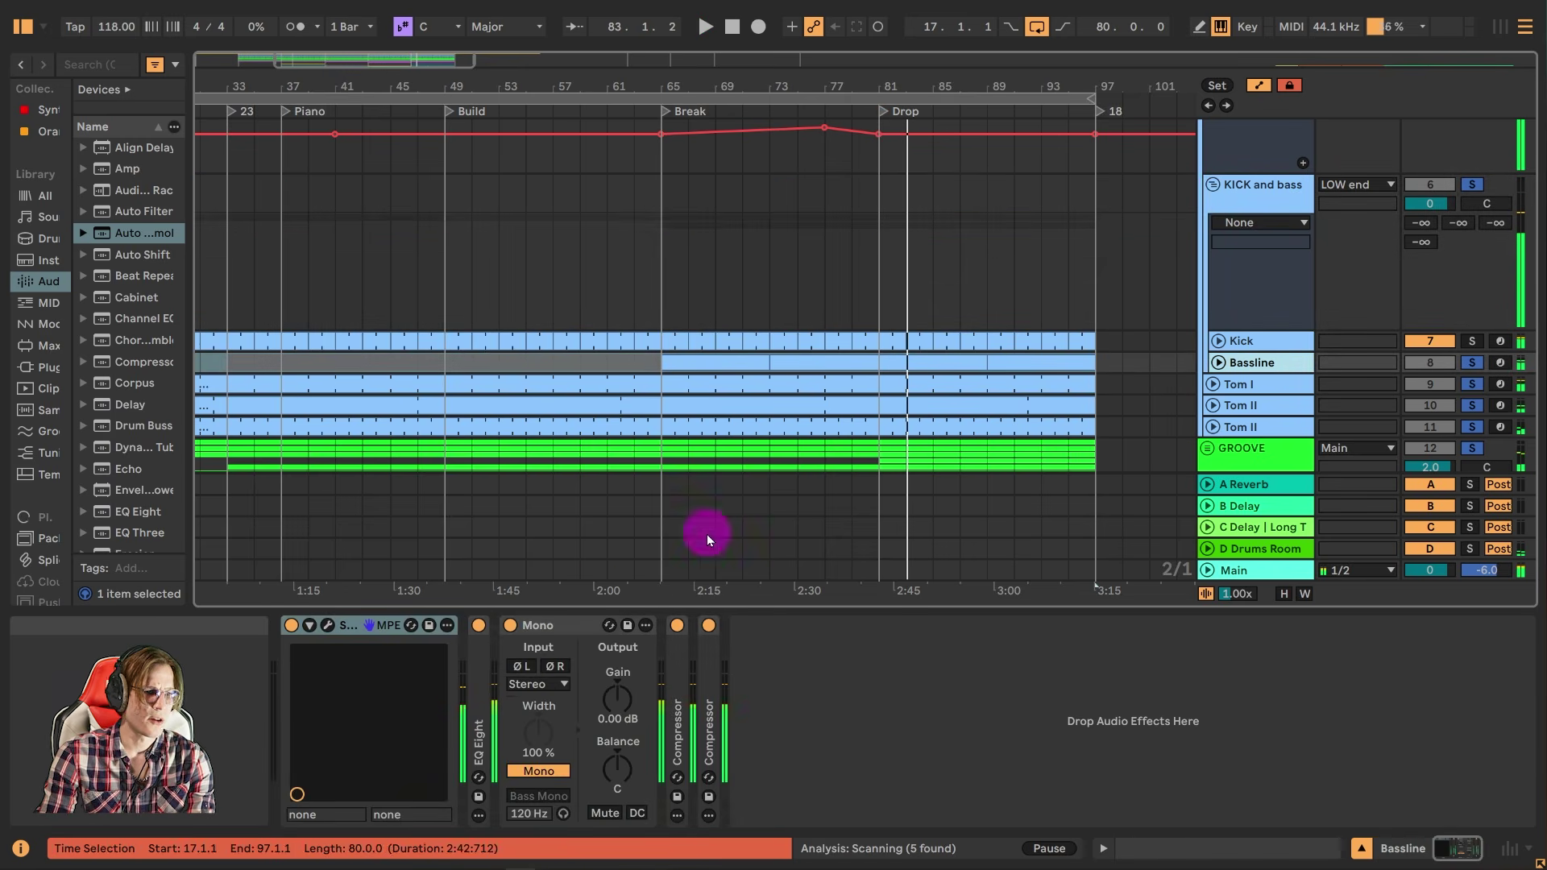
pyautogui.doubleClick(479, 674)
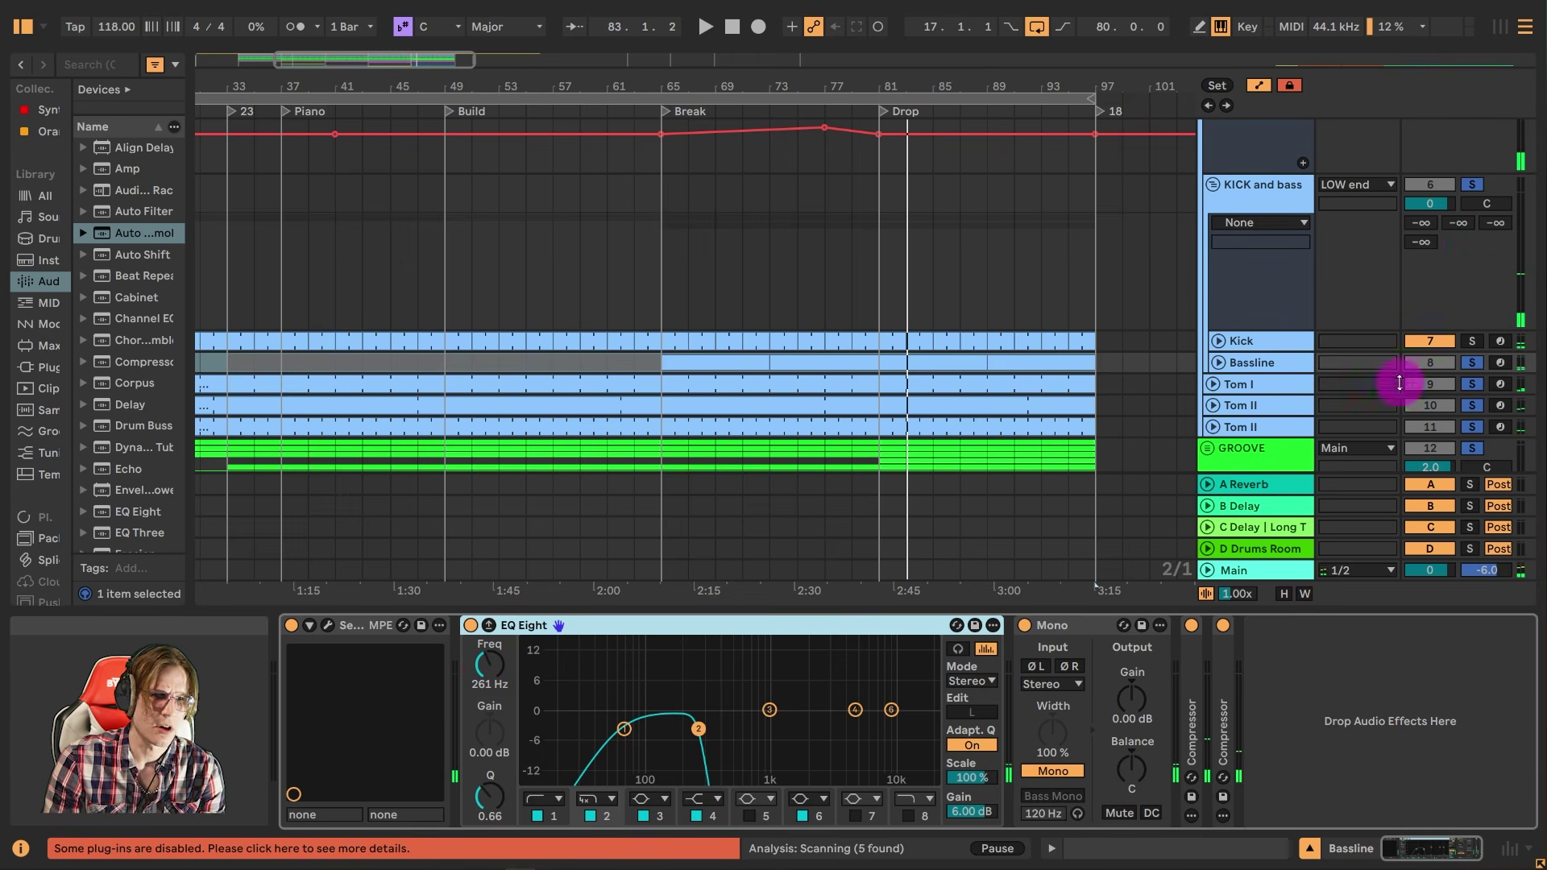
pyautogui.click(625, 728)
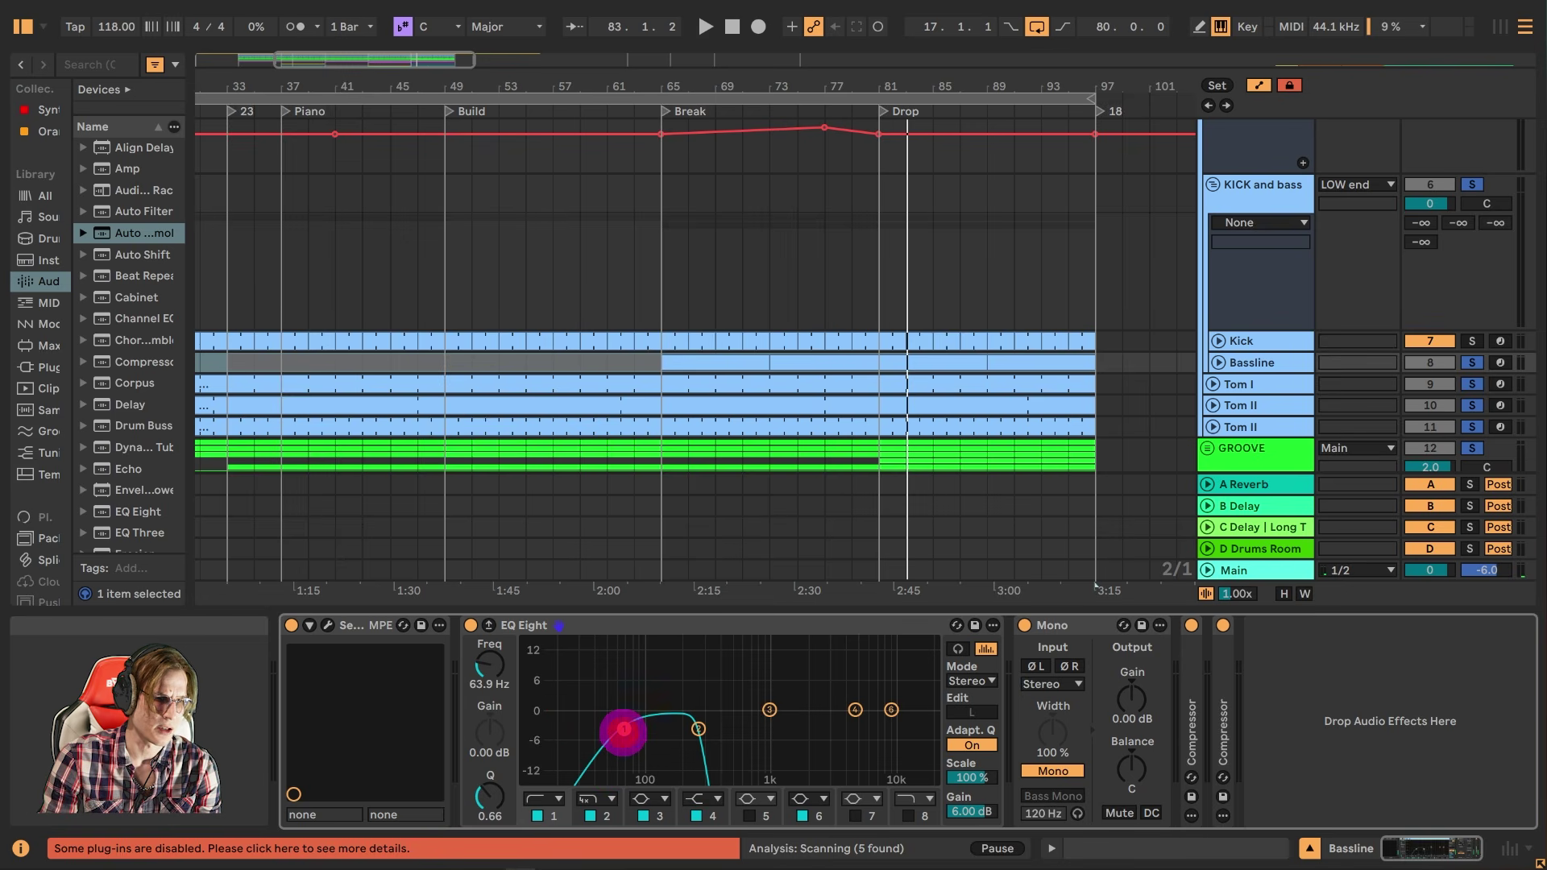
# - Solo the Bassline alone and play it from the Drop locator, then solo the KICK and bass group
pyautogui.click(1463, 363)
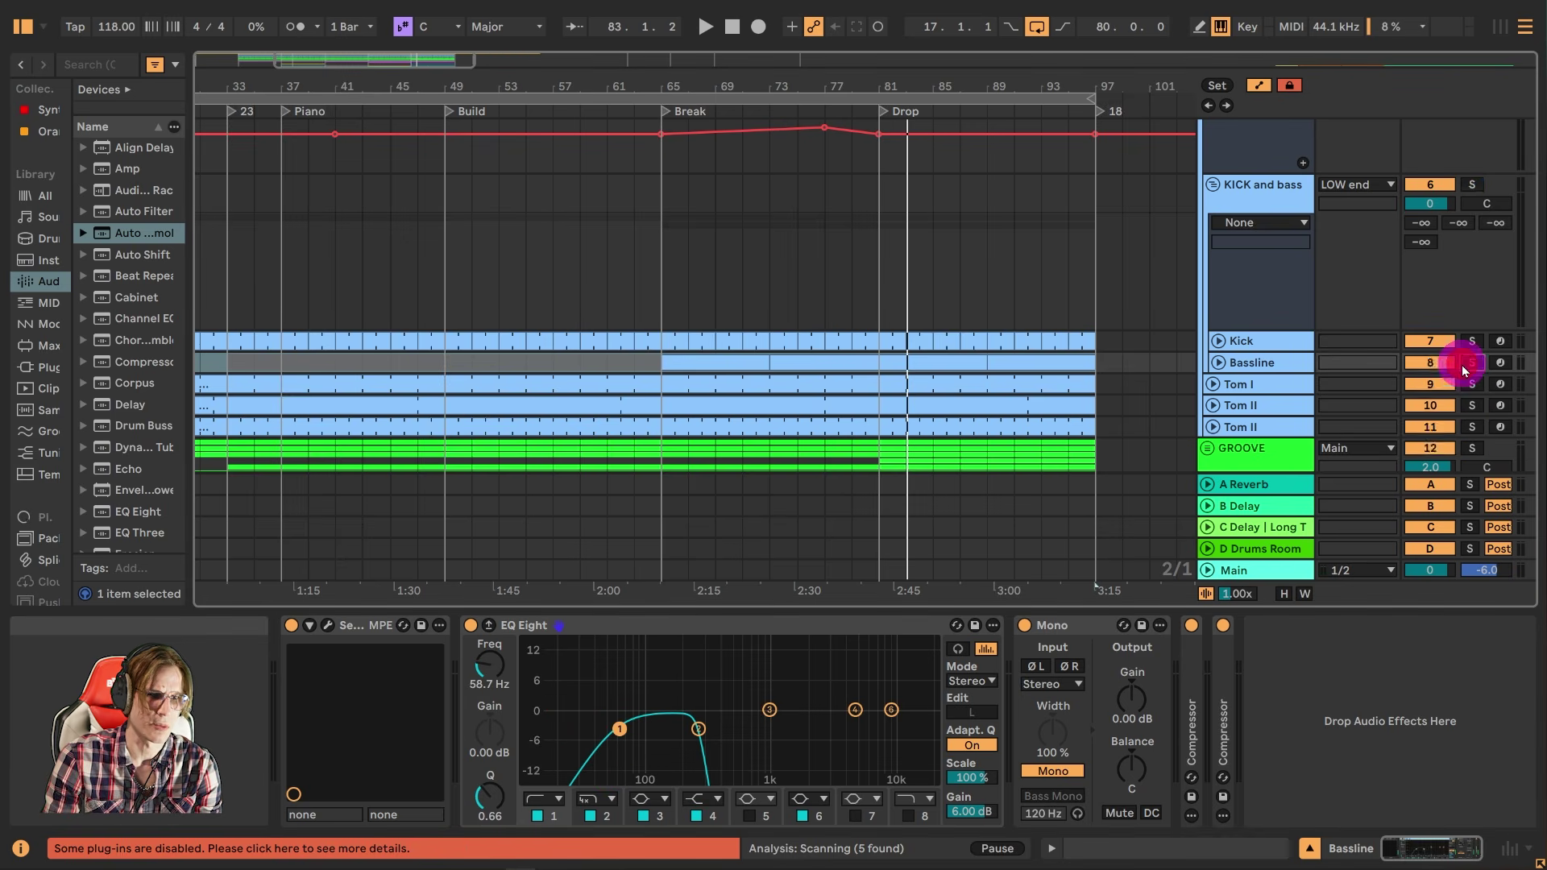
pyautogui.click(888, 109)
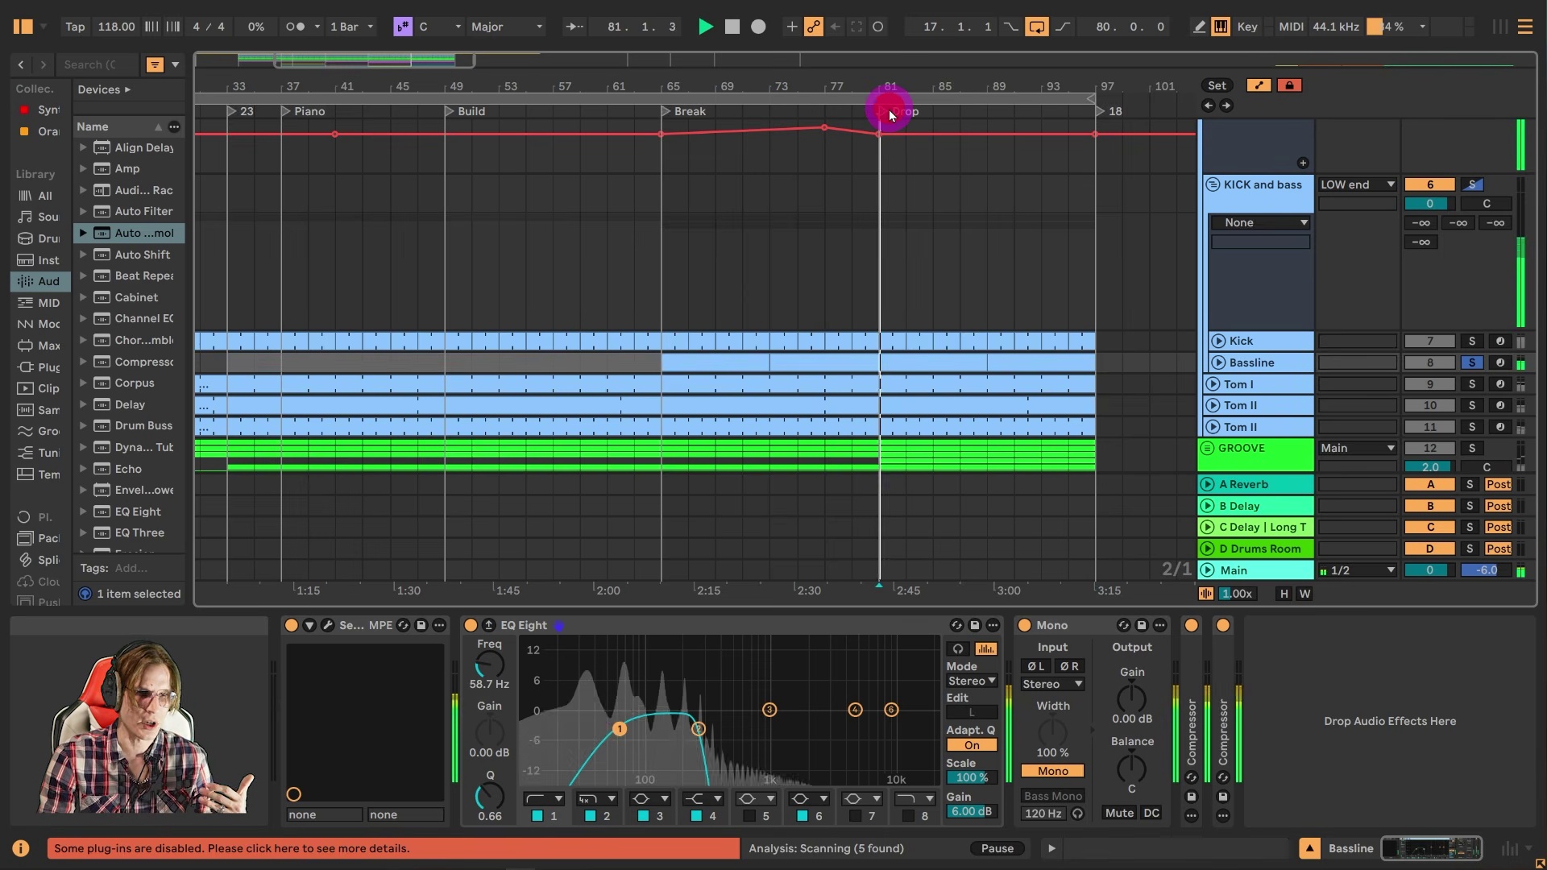
pyautogui.click(1475, 184)
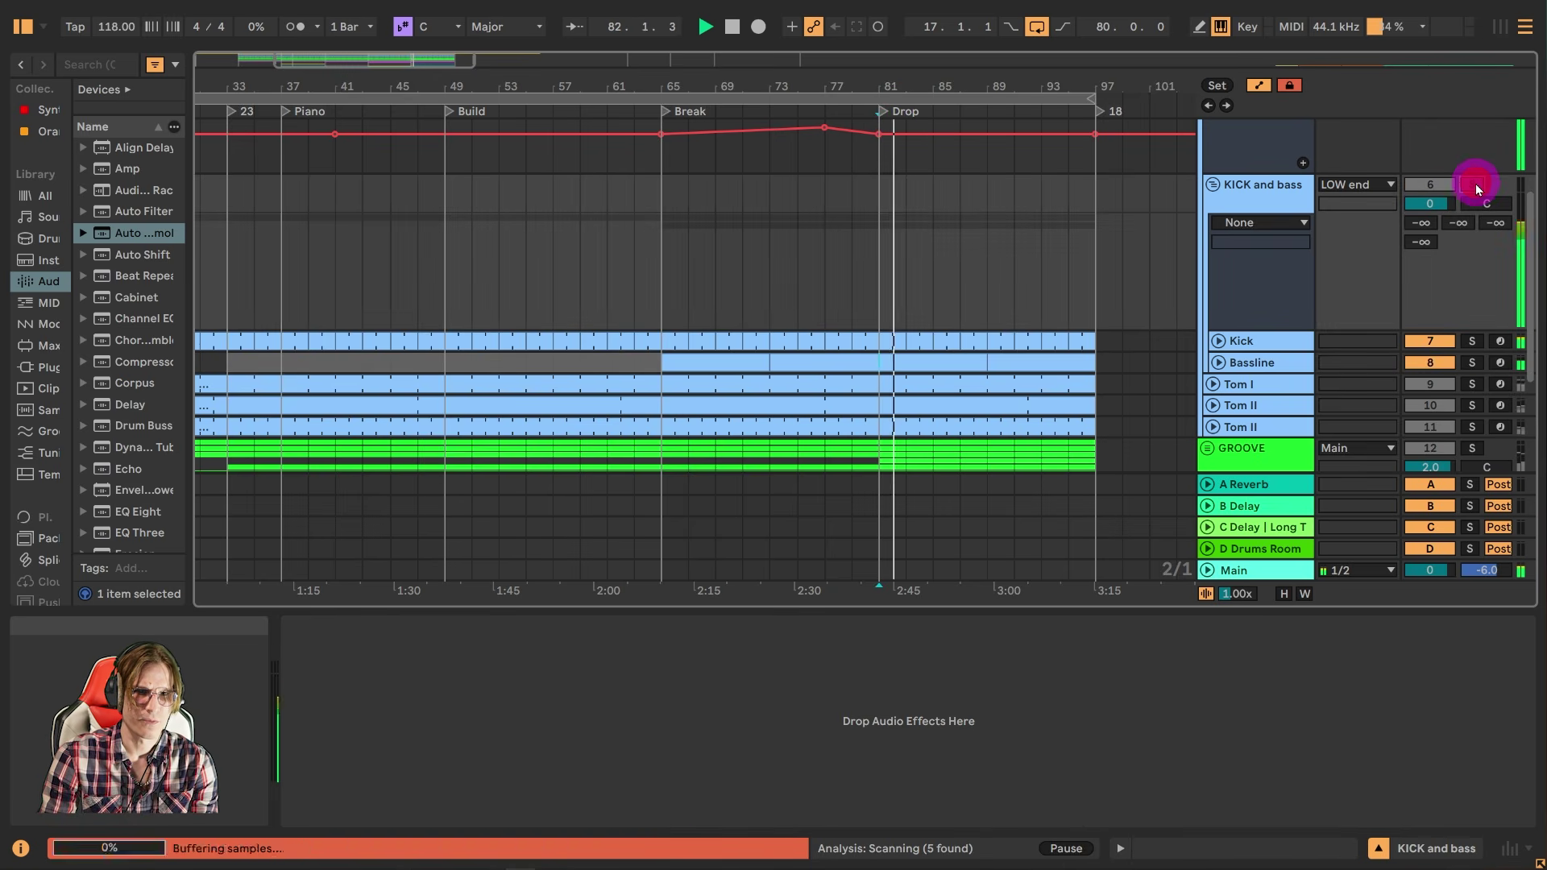
# - Solo the whole LOW end group to hear all its layers in the Drop
pyautogui.scroll(3, 1476, 182)
pyautogui.click(1473, 162)
pyautogui.click(1469, 142)
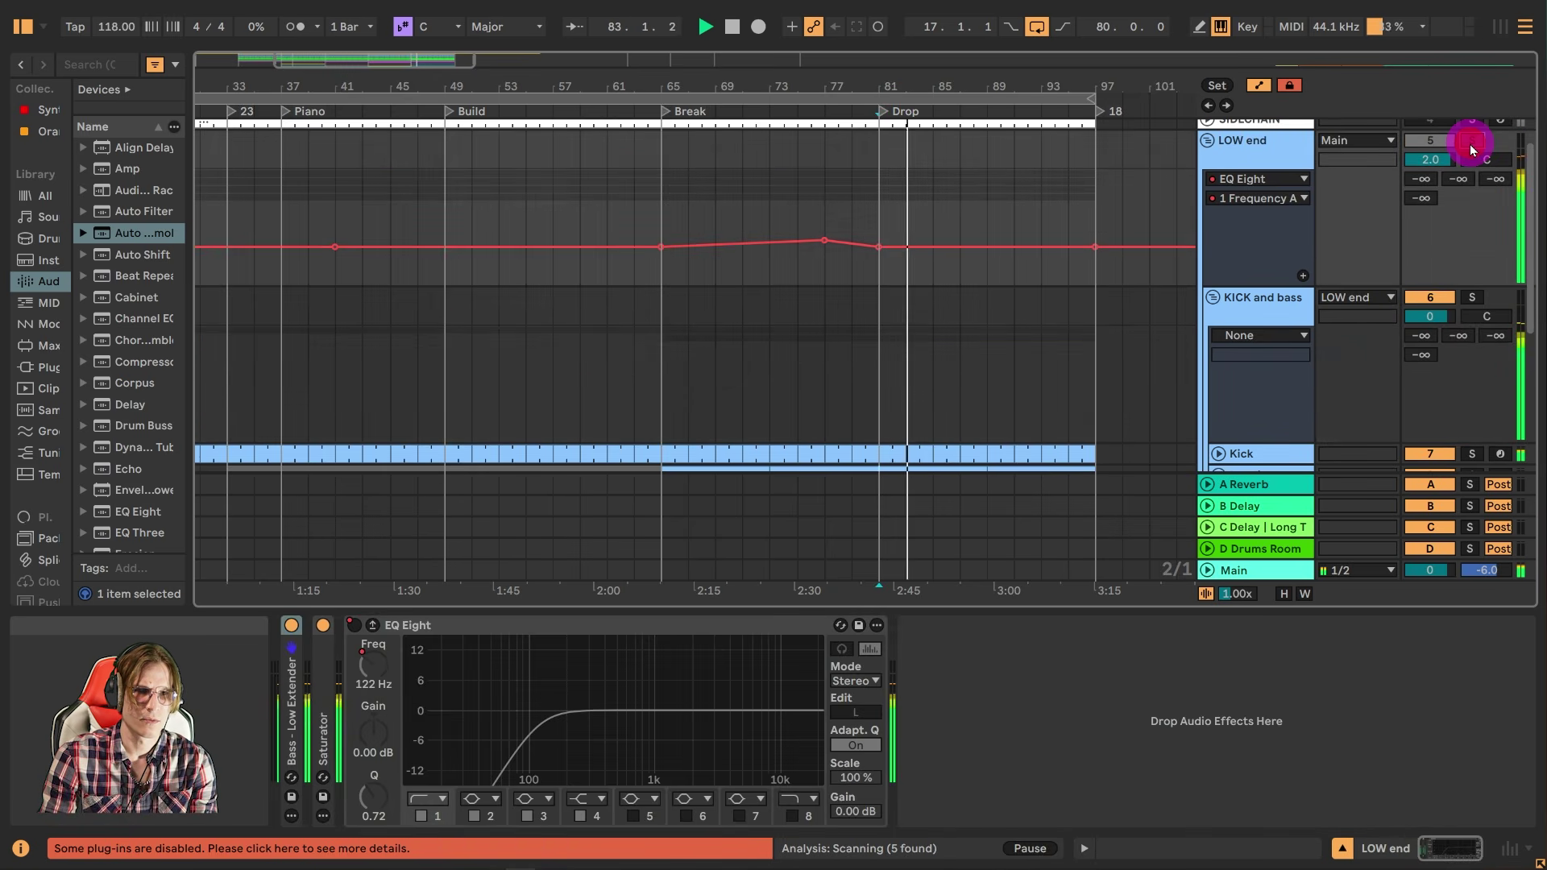
# - Add the GROOVE group to the soloed LOW end to hear the percussion and low end together in the Drop
pyautogui.scroll(-3, 1470, 144)
pyautogui.click(1500, 487)
pyautogui.click(1478, 422)
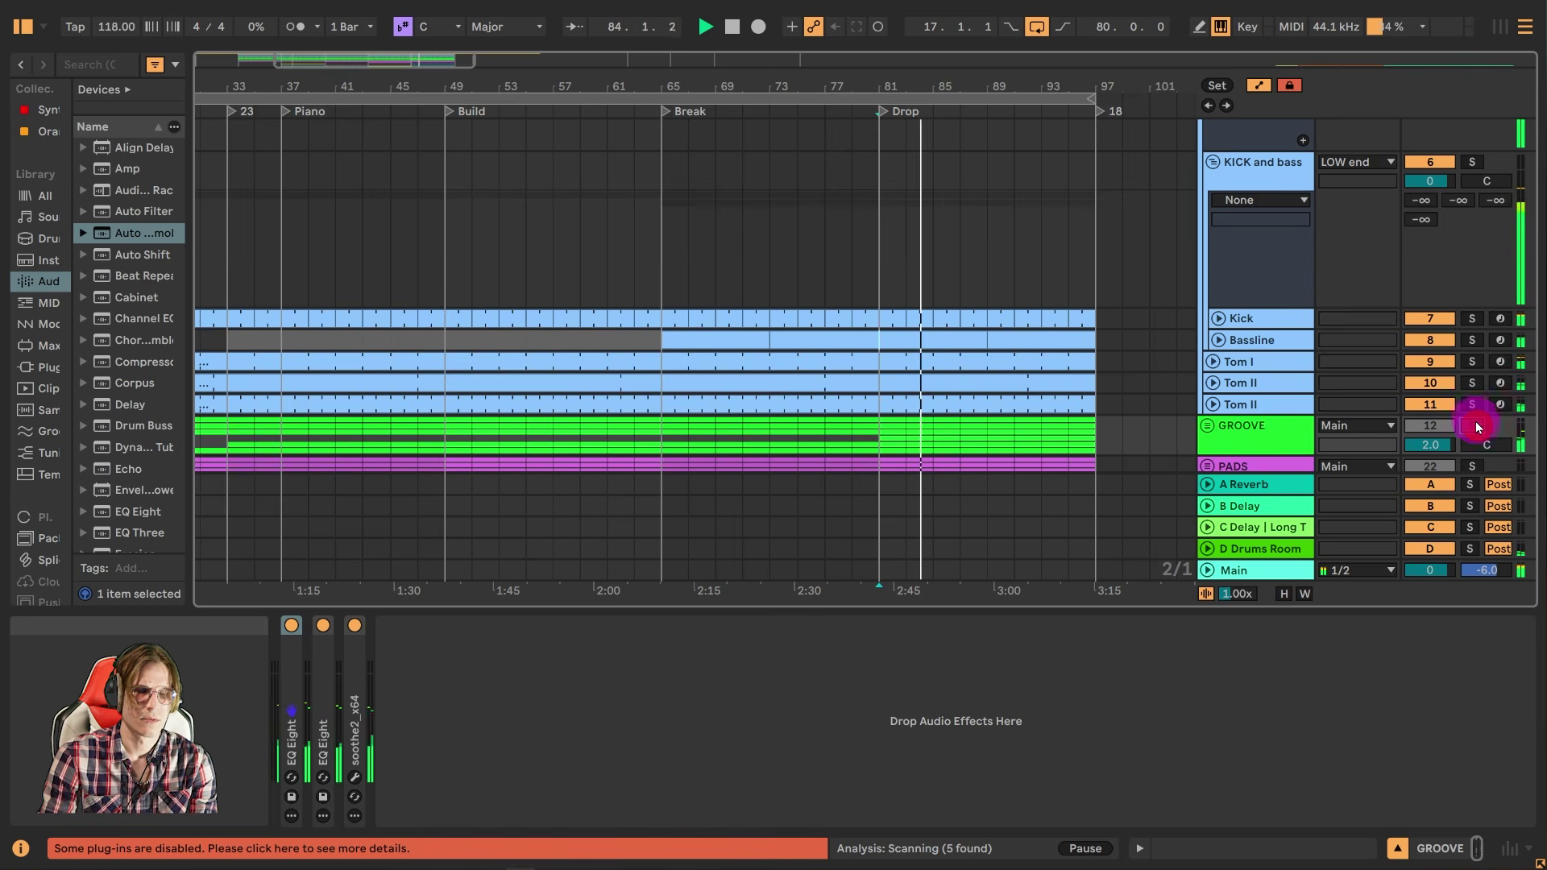
pyautogui.scroll(2, 1214, 173)
pyautogui.scroll(2, 1212, 177)
pyautogui.click(1212, 170)
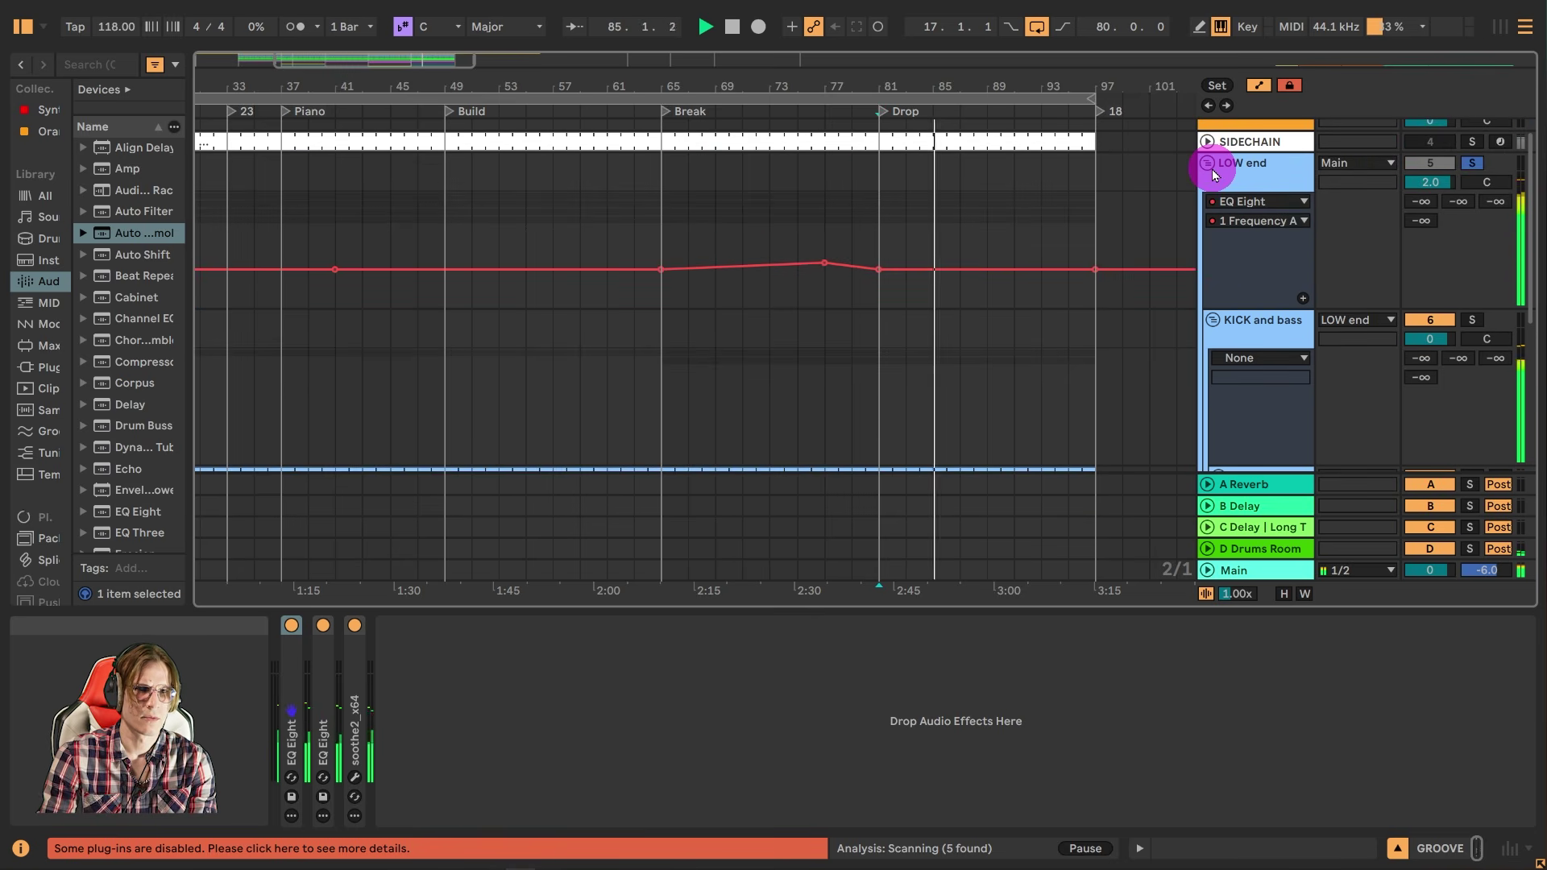
pyautogui.scroll(-2, 1212, 169)
pyautogui.scroll(-2, 1233, 260)
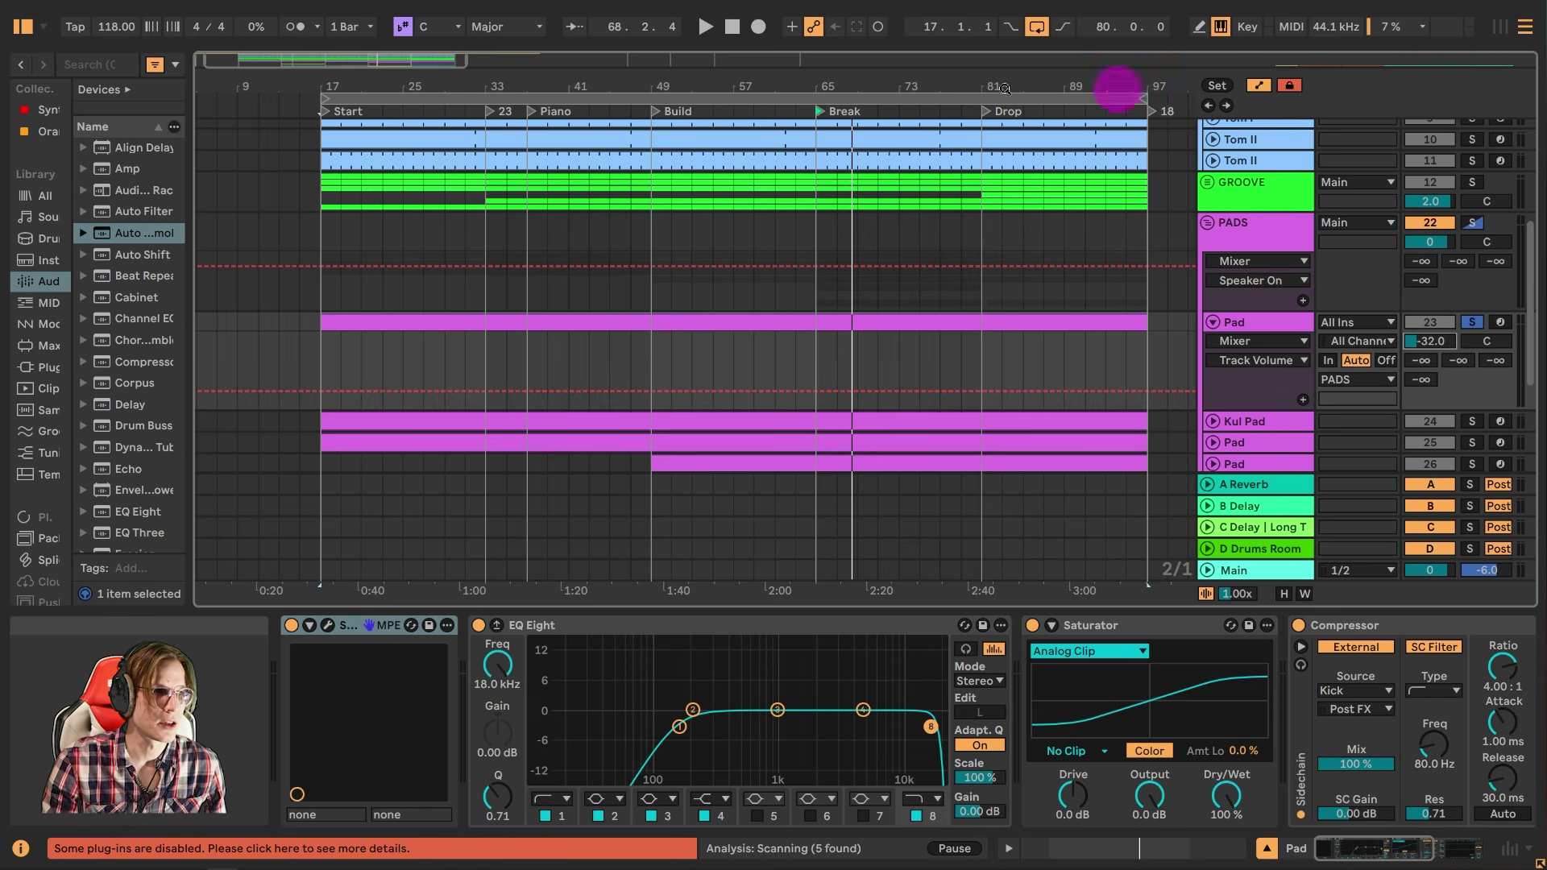
# - Trim the start of the G#3 and C#4 notes in the first Pad track's clip to bar 17
pyautogui.doubleClick(384, 325)
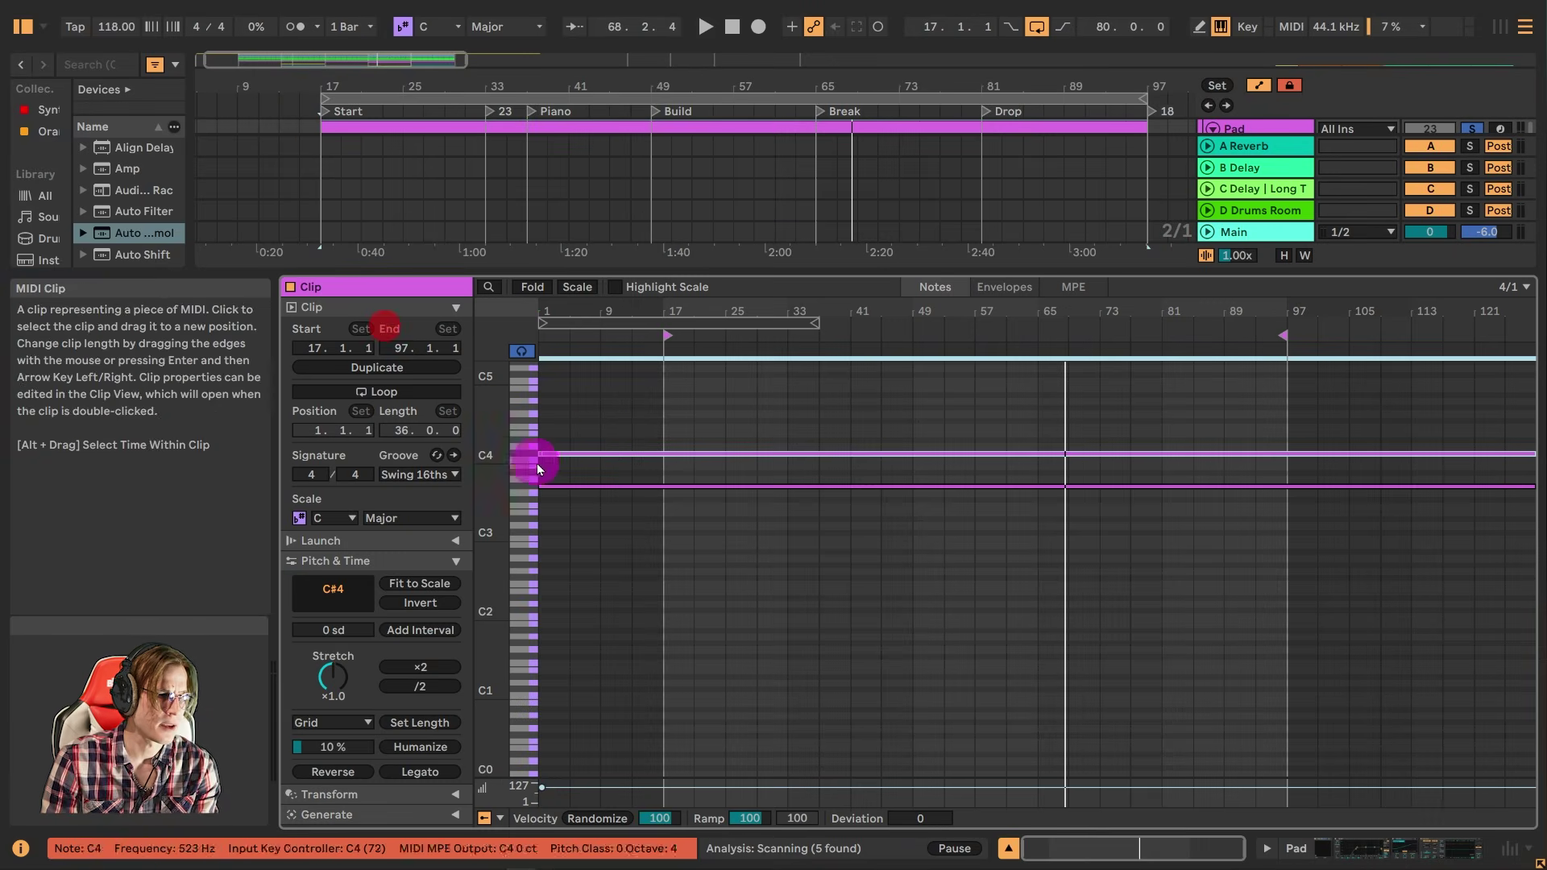
pyautogui.click(631, 300)
pyautogui.moveTo(554, 540); pyautogui.dragTo(540, 455)
pyautogui.moveTo(621, 456); pyautogui.dragTo(663, 454)
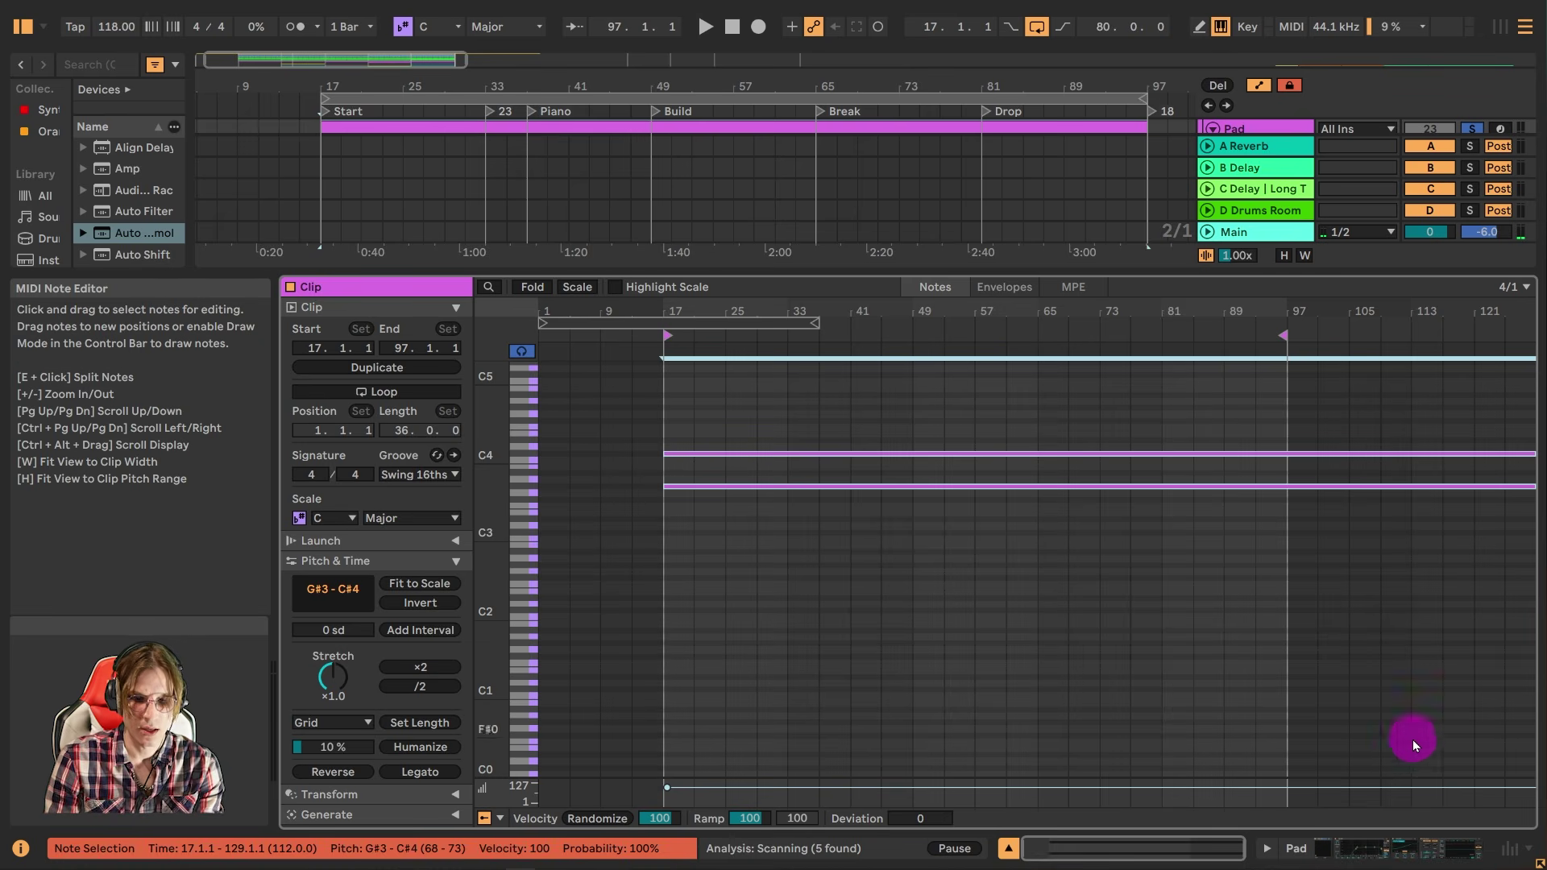
pyautogui.click(1430, 846)
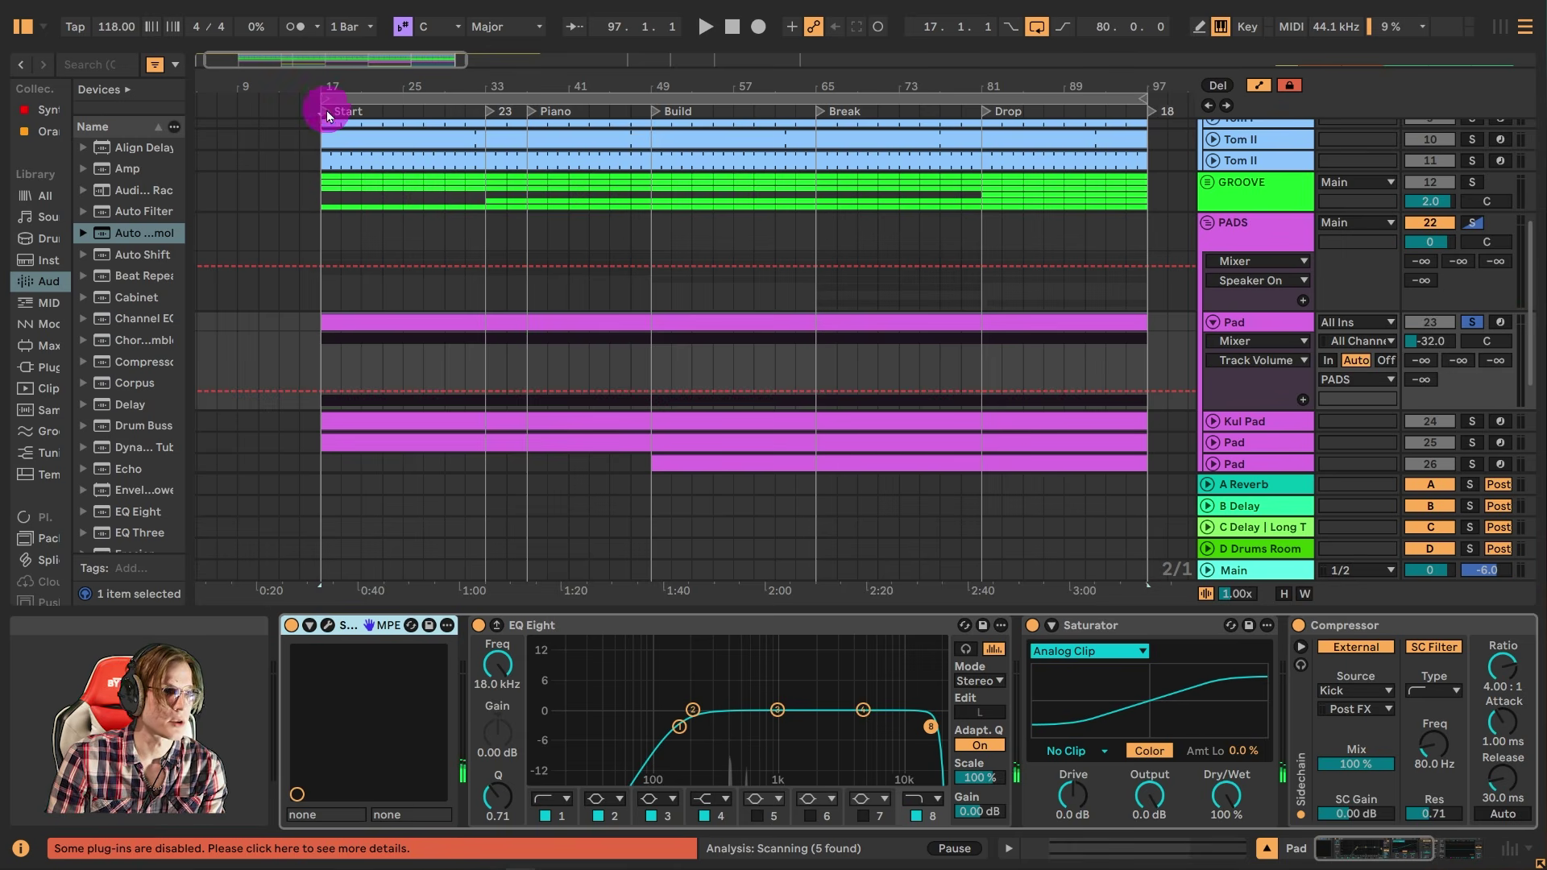
# - Play the soloed Pad from the Start locator and review its held notes in the MIDI clip
pyautogui.click(335, 111)
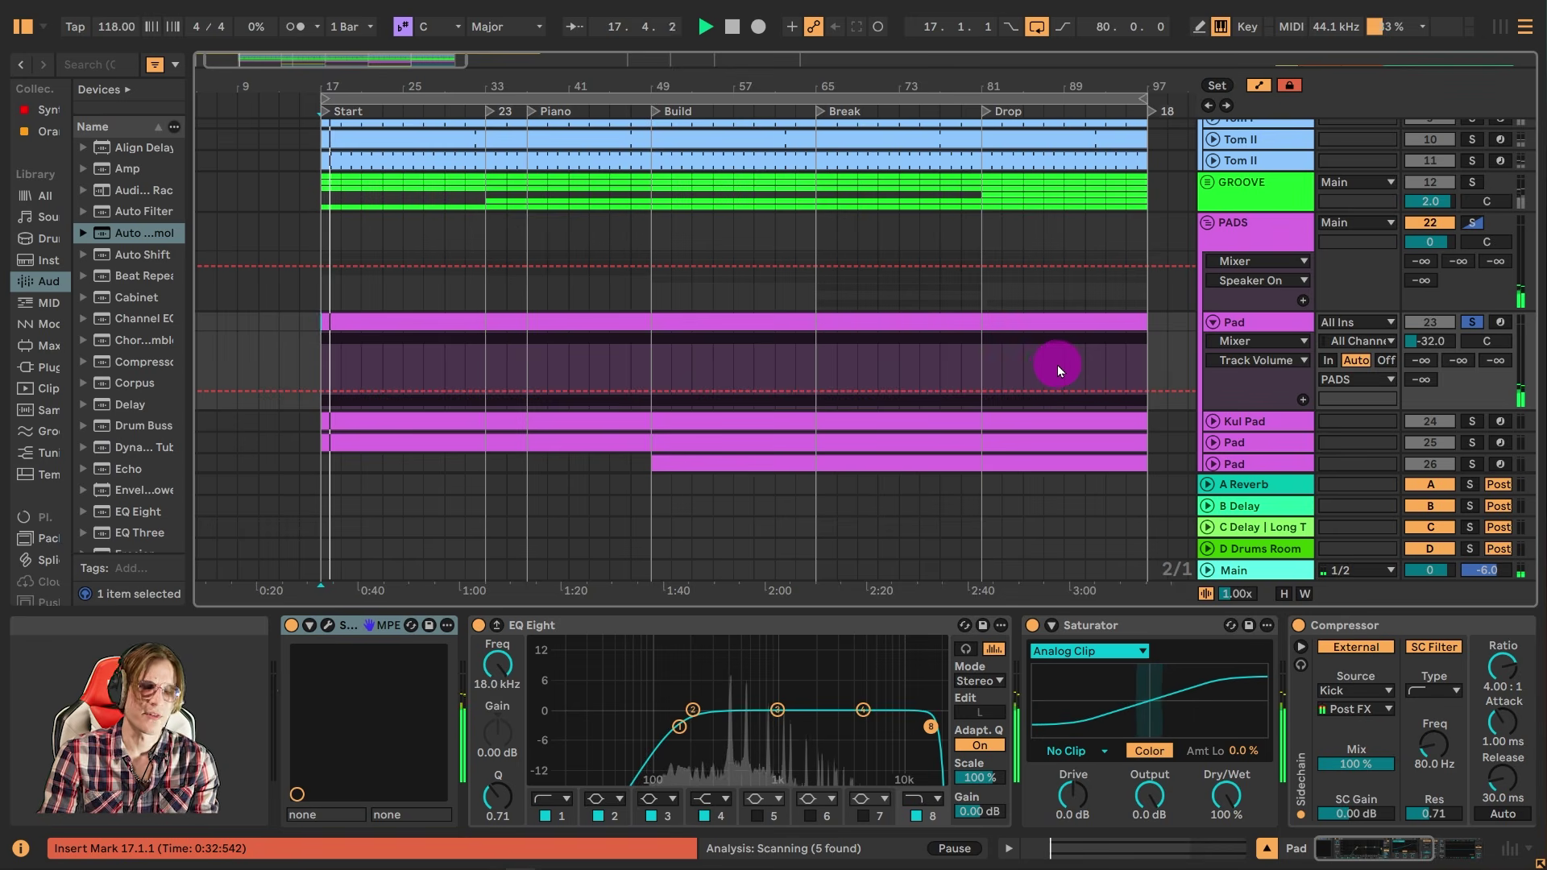
pyautogui.click(898, 320)
pyautogui.doubleClick(901, 320)
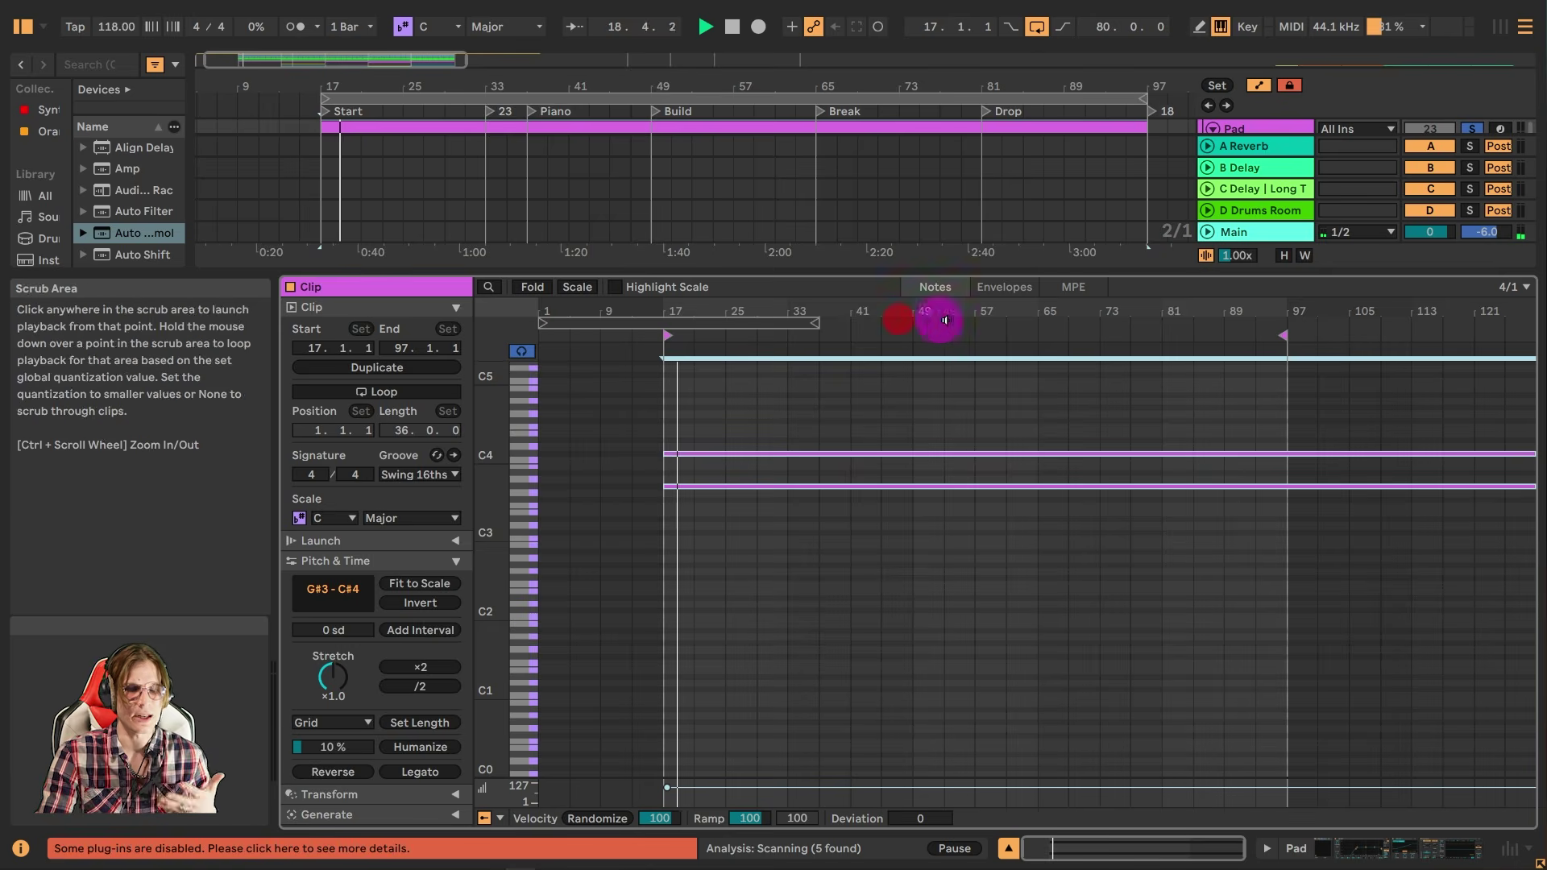
pyautogui.click(1440, 843)
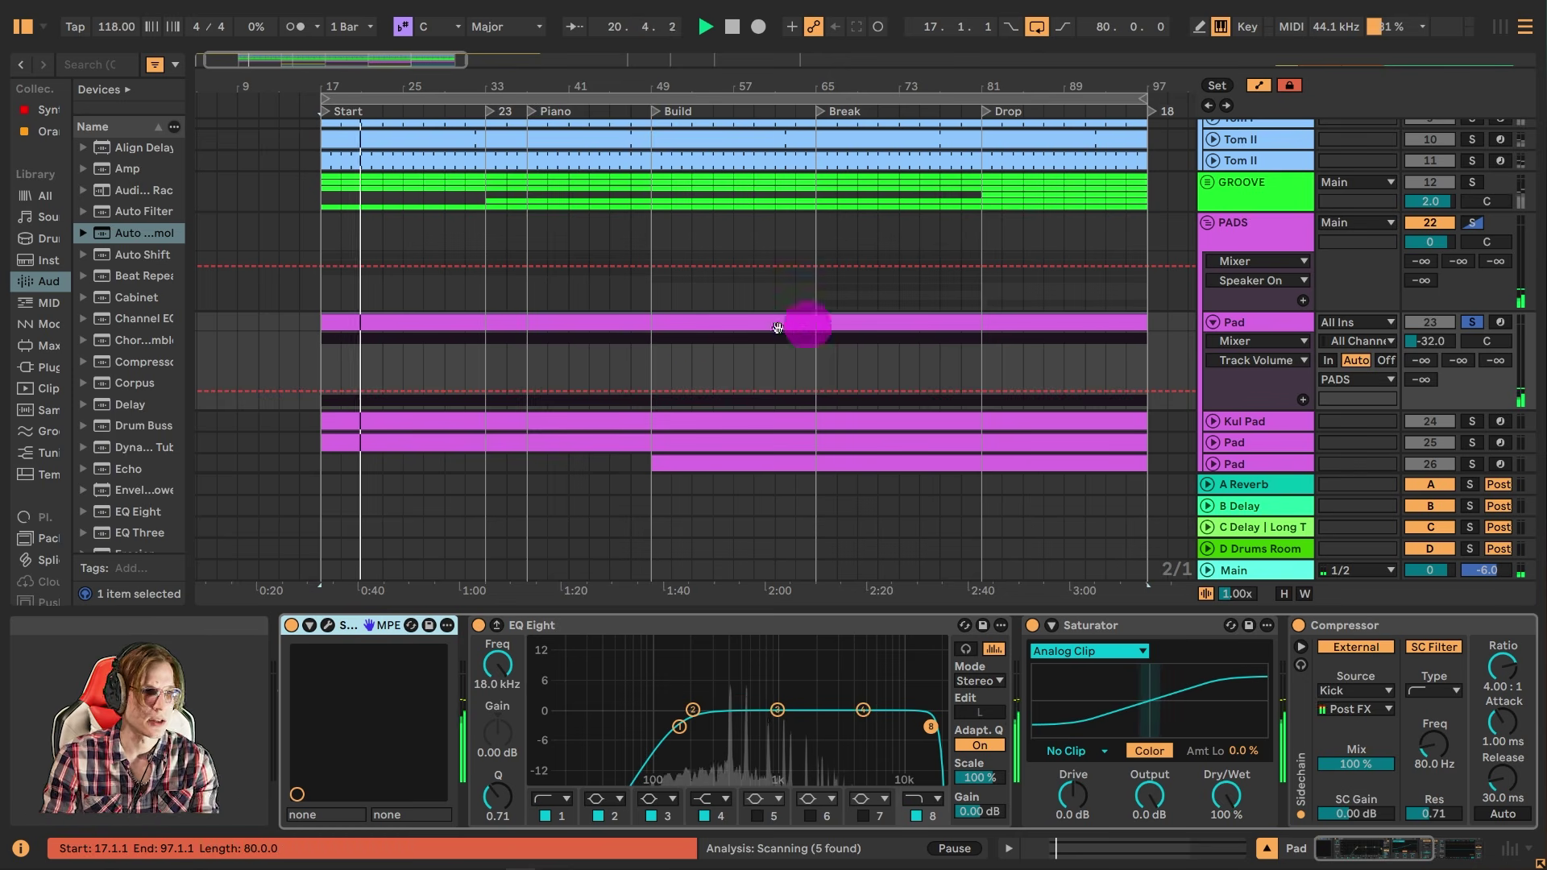
# - Trim the start of the C#2 note in the Kul Pad clip to bar 17 and return to the track's devices
pyautogui.doubleClick(636, 419)
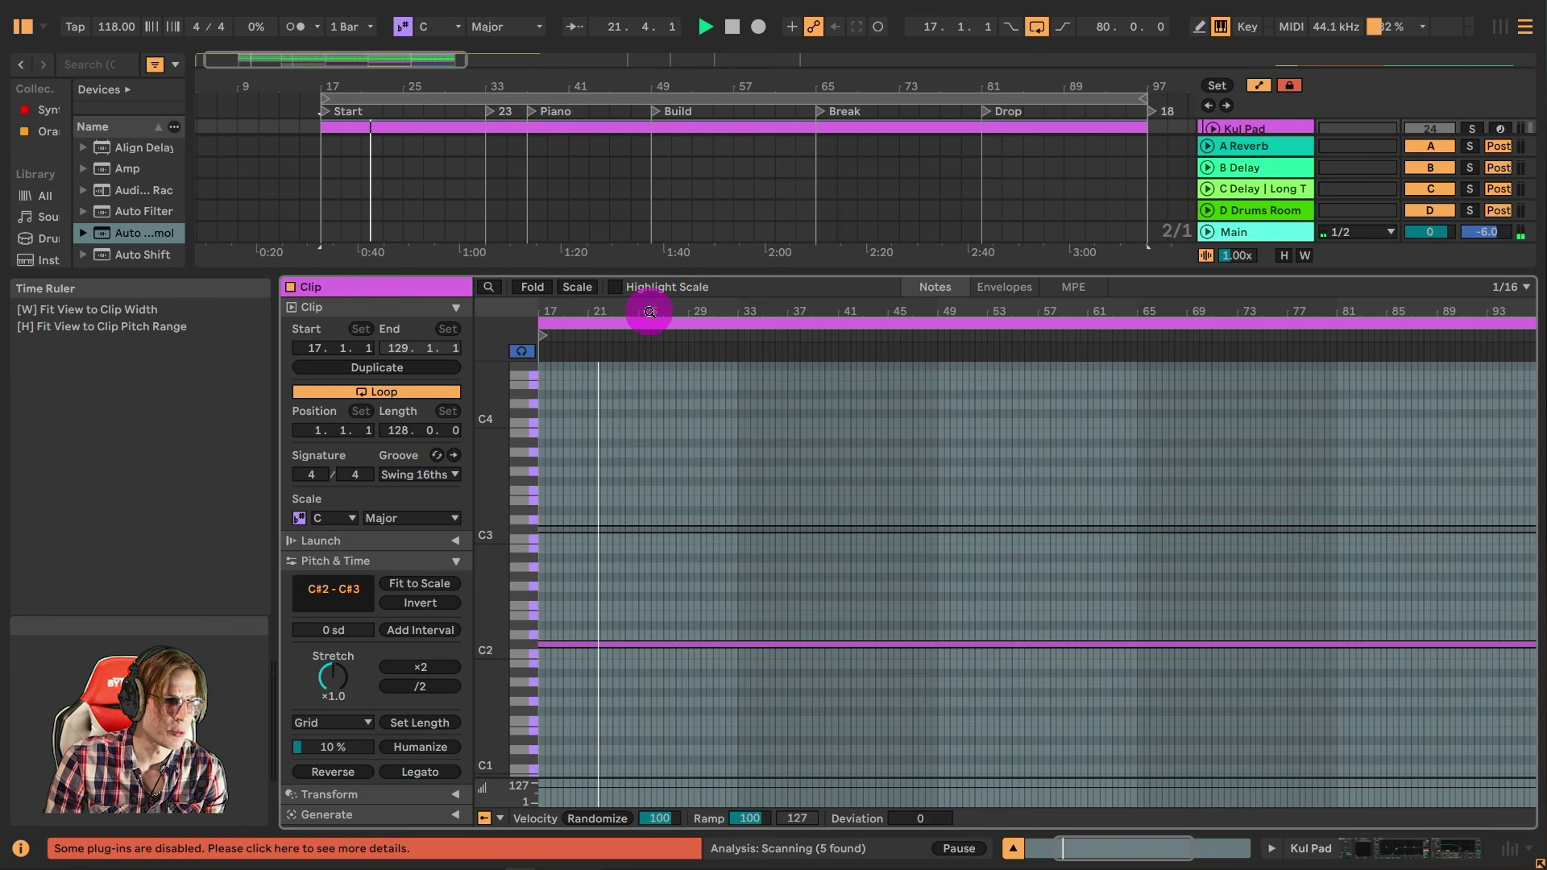
pyautogui.press('w')
pyautogui.click(564, 678)
pyautogui.press('space')
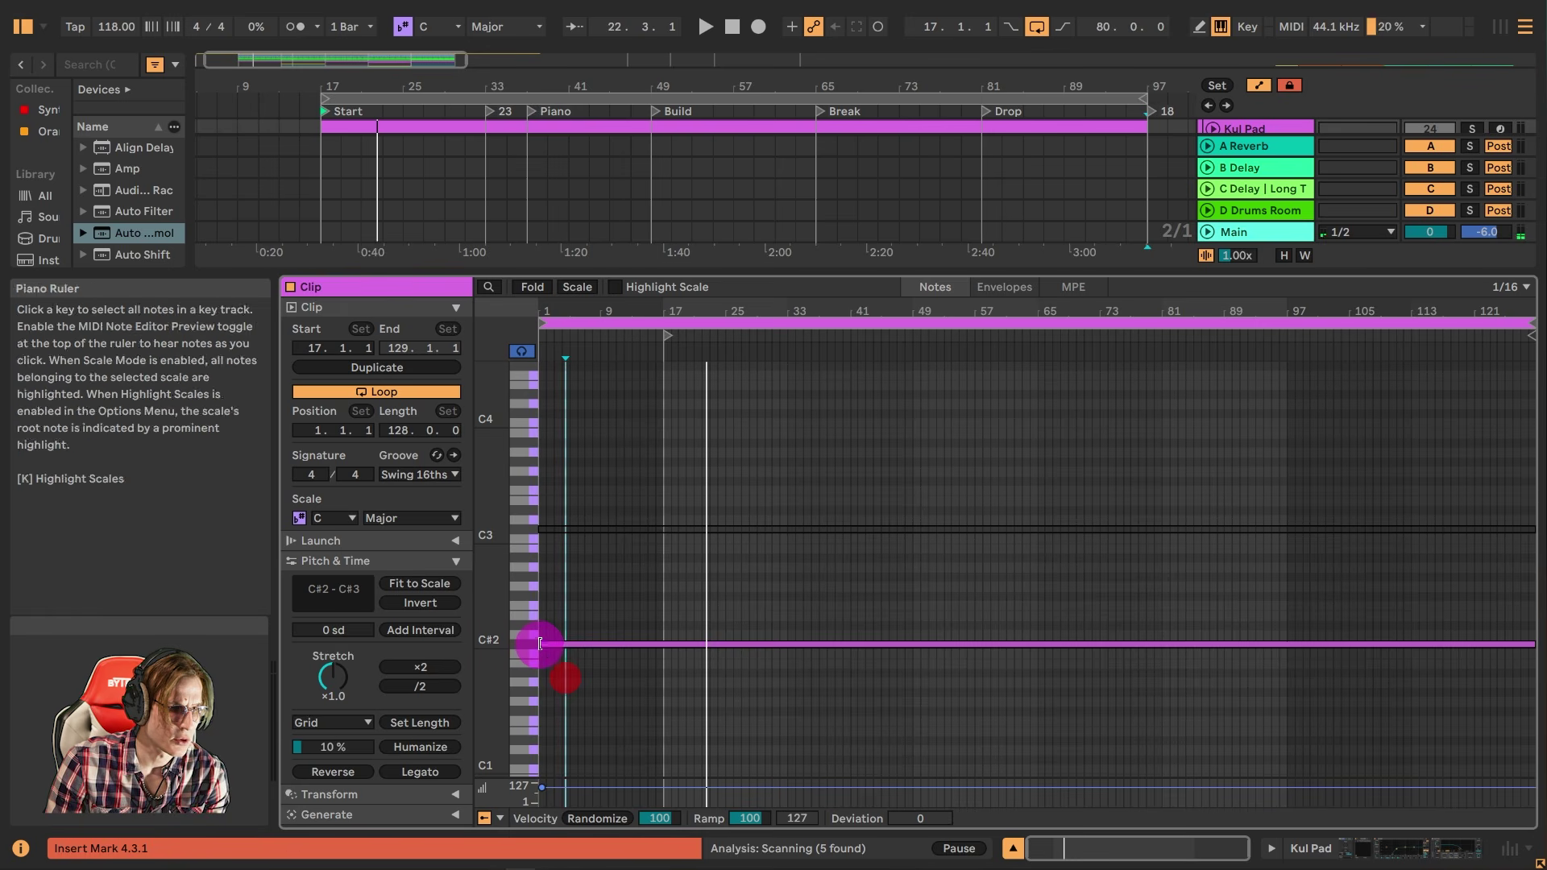
pyautogui.moveTo(539, 645); pyautogui.dragTo(666, 647)
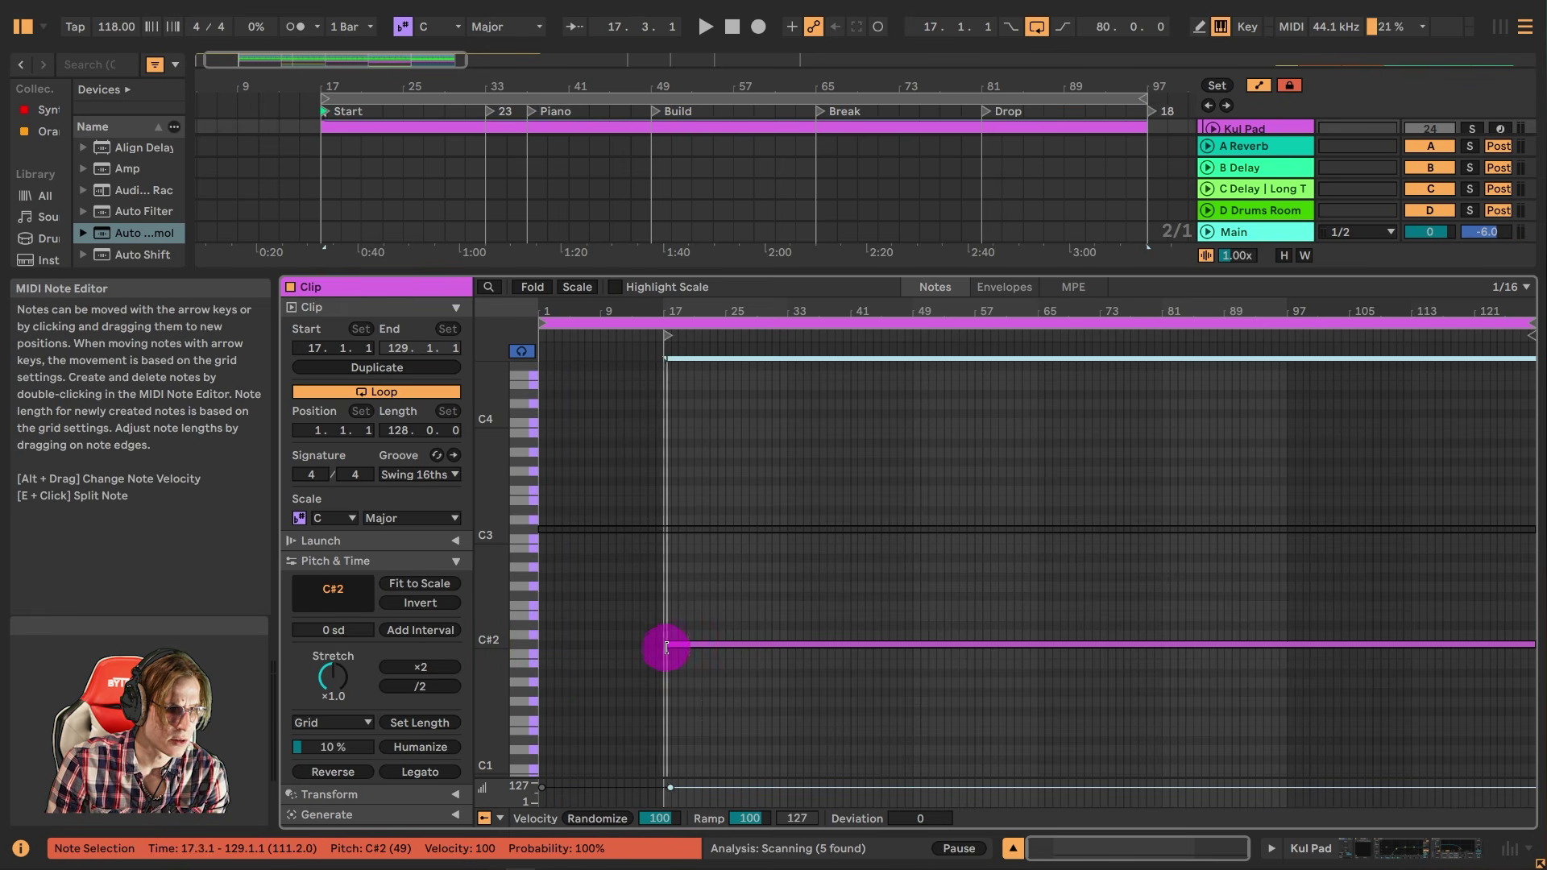
pyautogui.click(1366, 846)
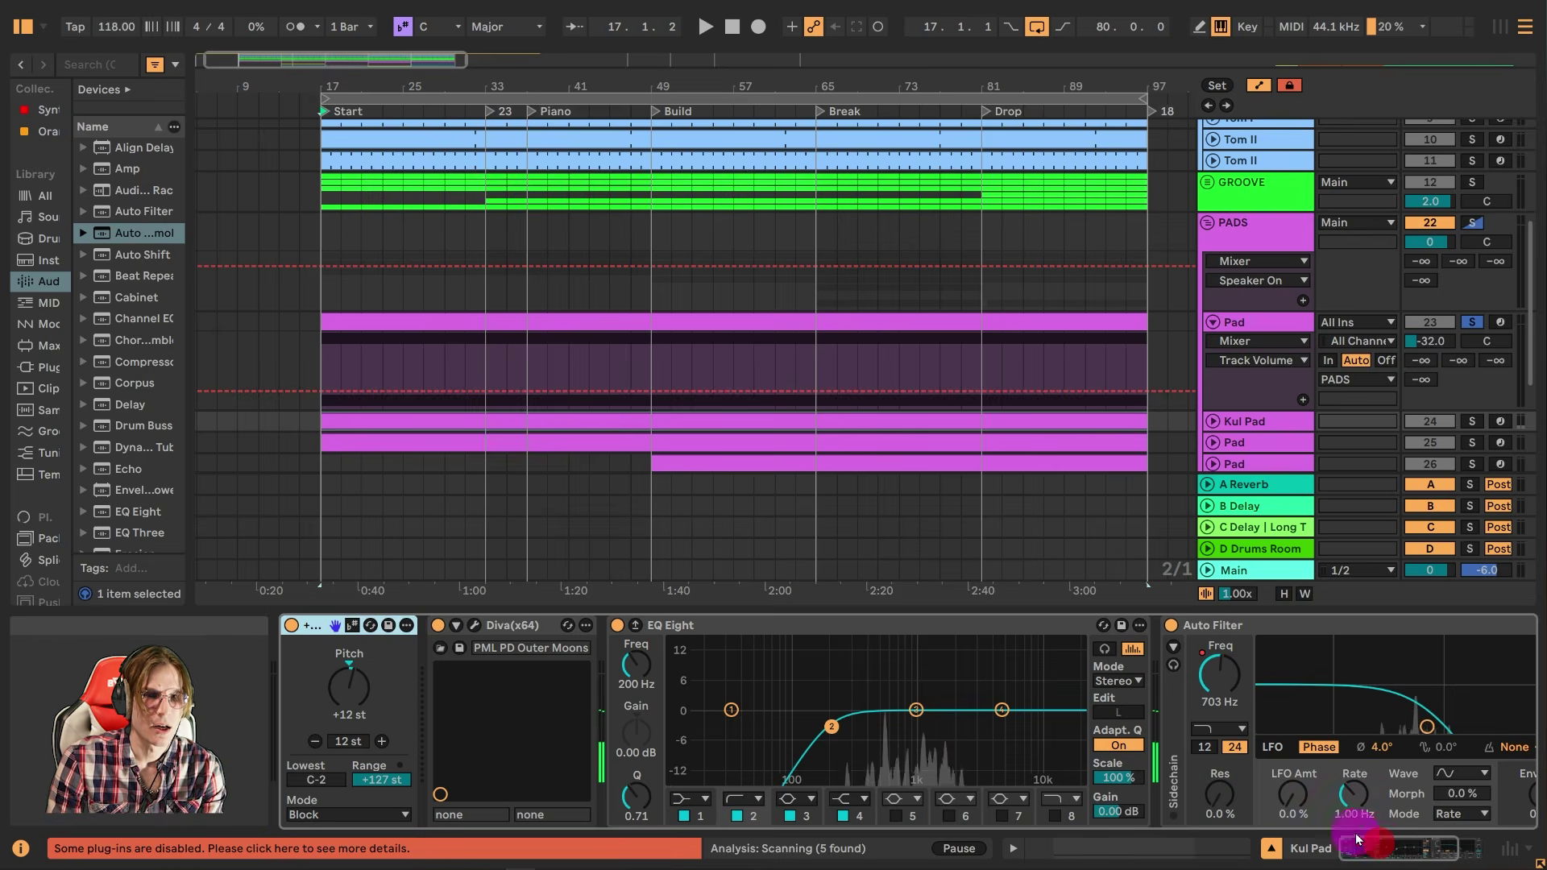
# - Solo the Kul Pad, play it from Start, and inspect the Auto Filter at the end of its device chain
pyautogui.click(1470, 376)
pyautogui.press('space')
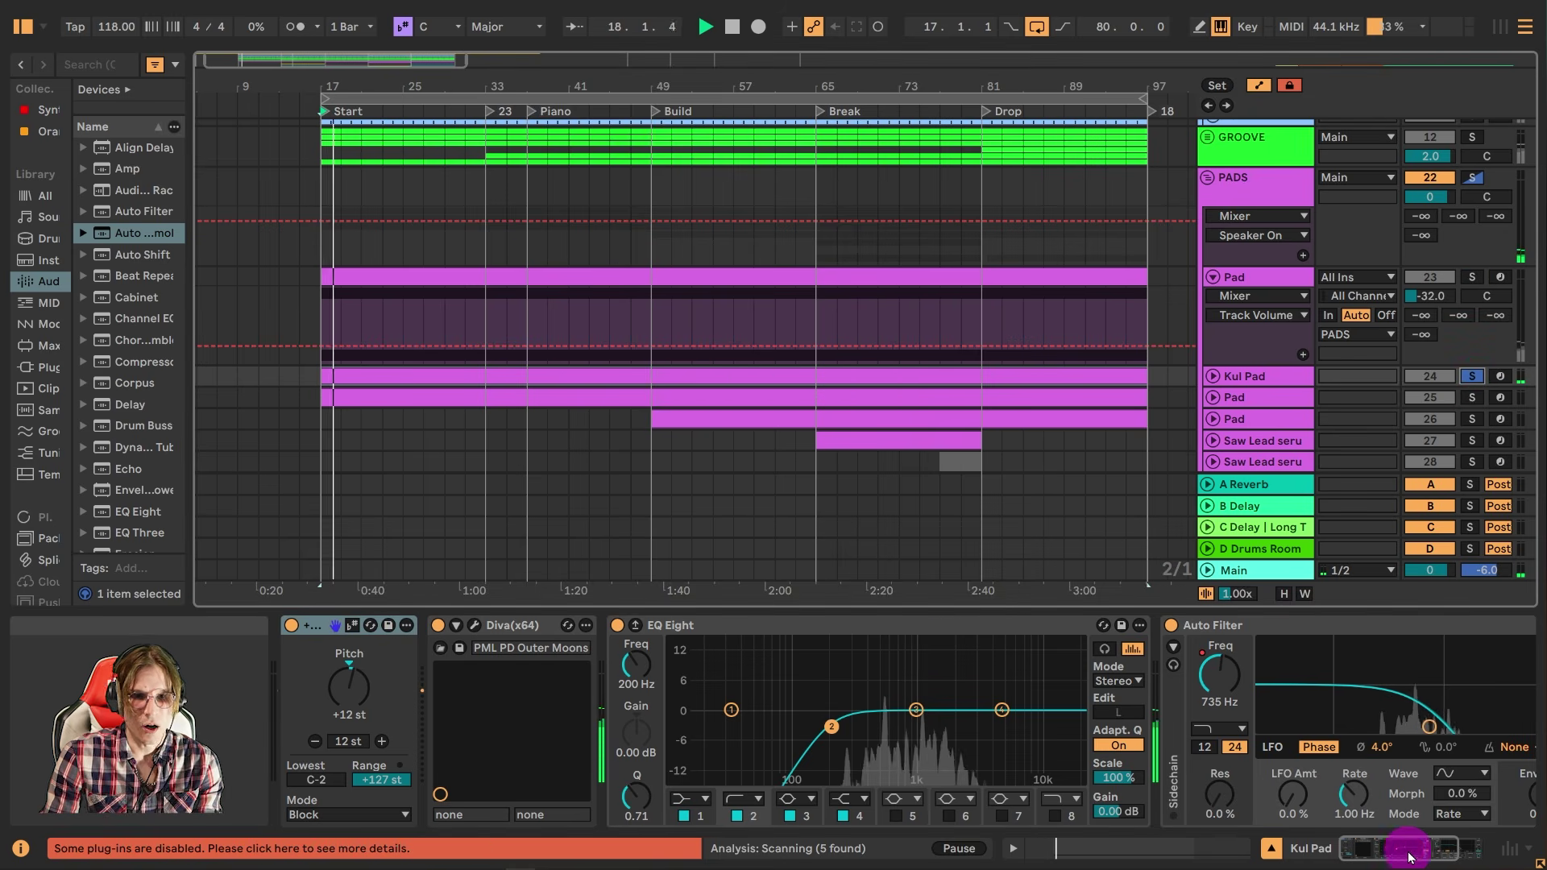
pyautogui.moveTo(1409, 843); pyautogui.dragTo(1436, 856)
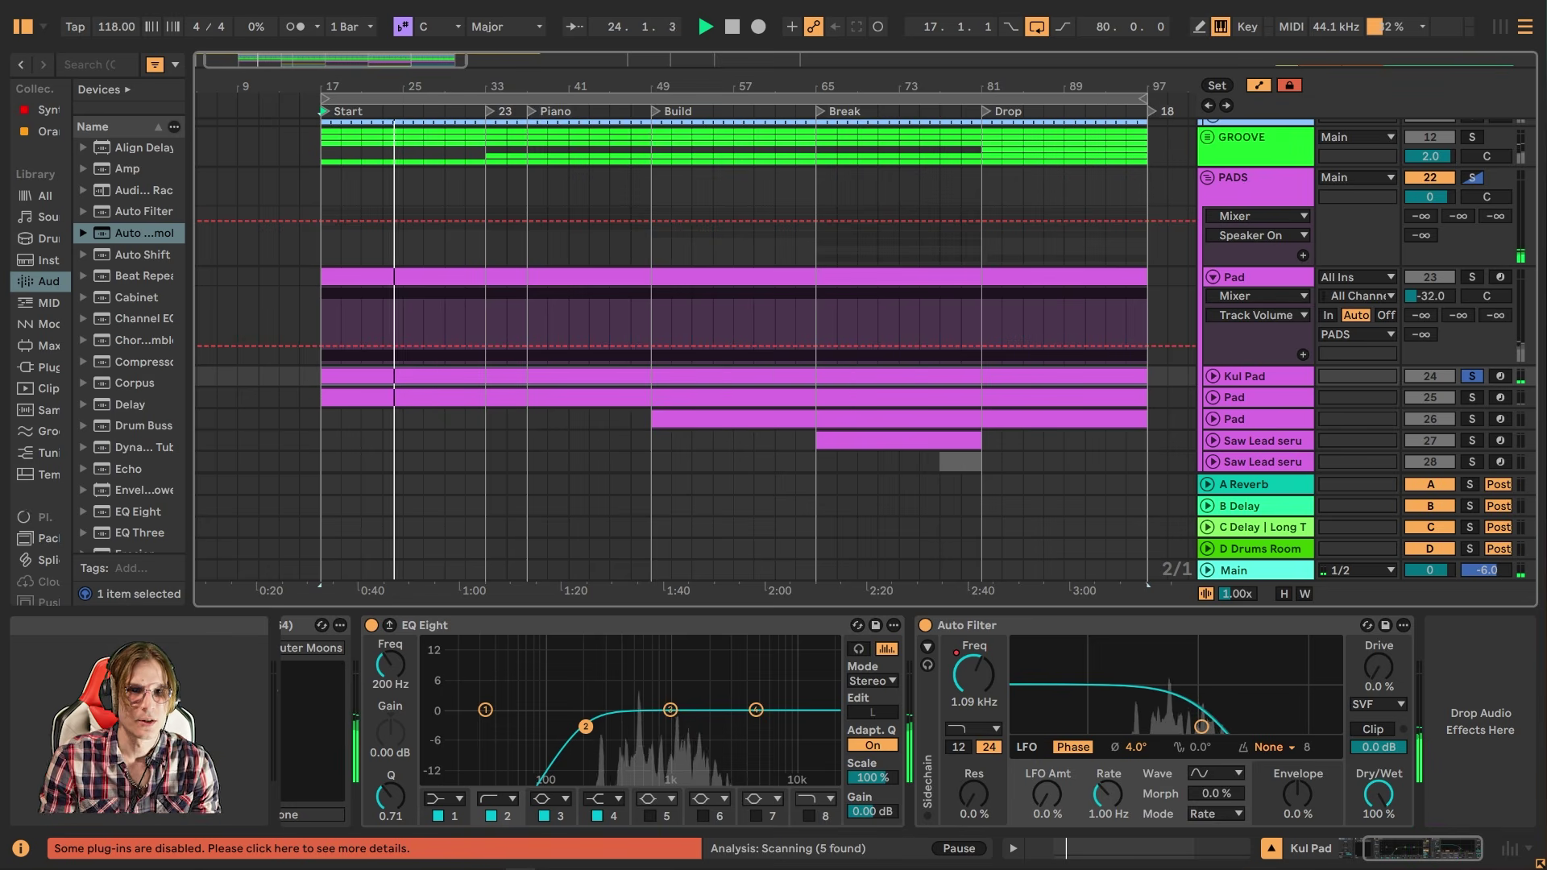
# - Add the first Pad and the unfolded Pad track below Kul Pad to the solo, and select the latter
pyautogui.click(1478, 278)
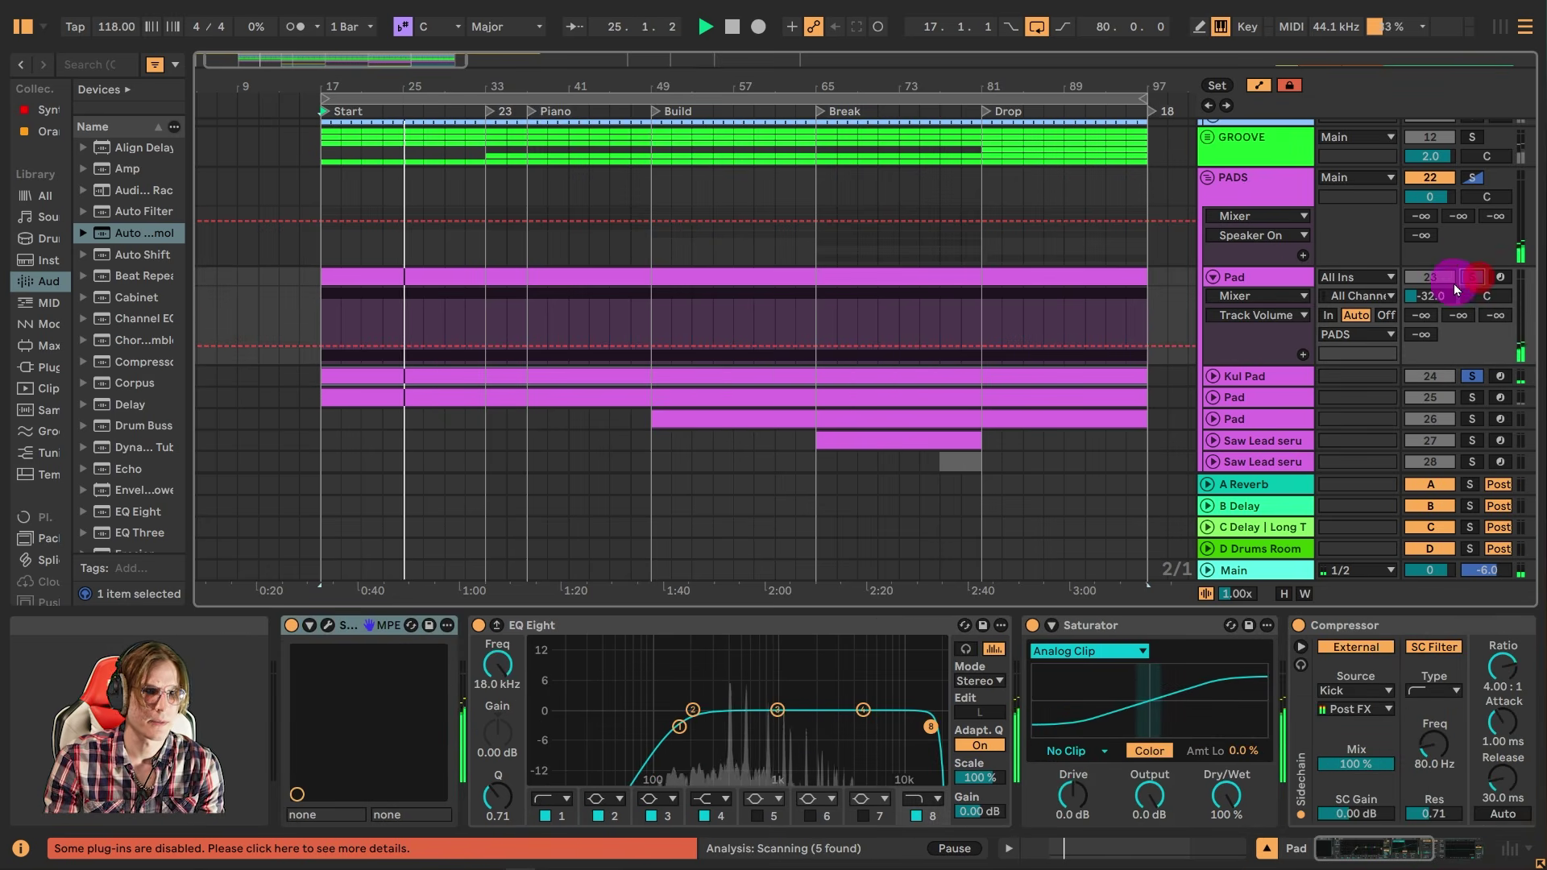
pyautogui.click(1212, 397)
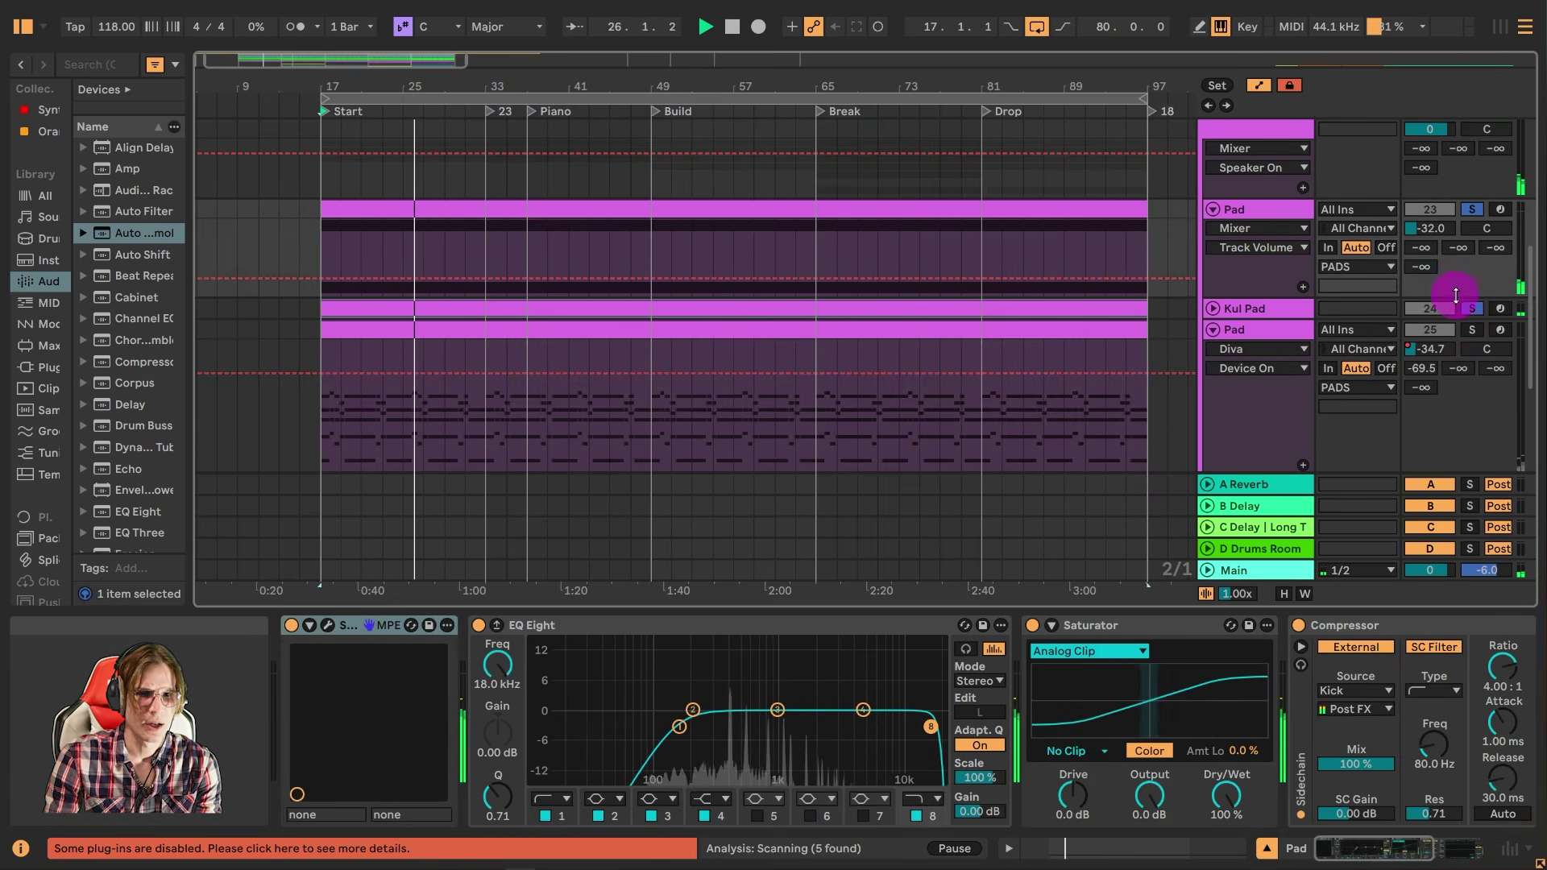
pyautogui.click(1474, 330)
pyautogui.click(1279, 334)
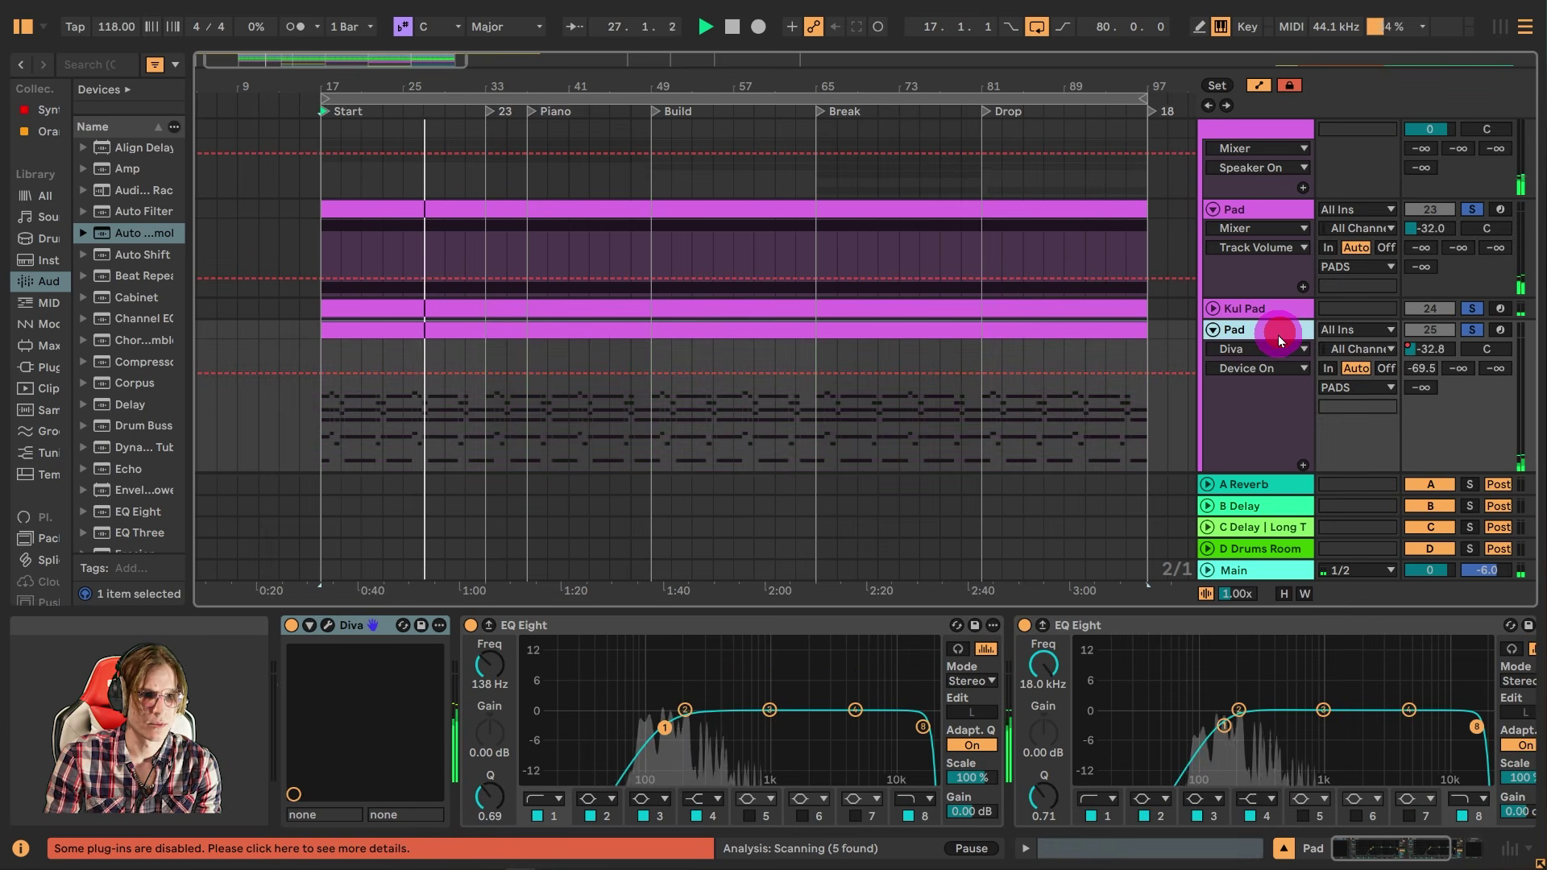
pyautogui.click(1396, 849)
pyautogui.click(1457, 854)
pyautogui.moveTo(1457, 863); pyautogui.dragTo(1102, 793)
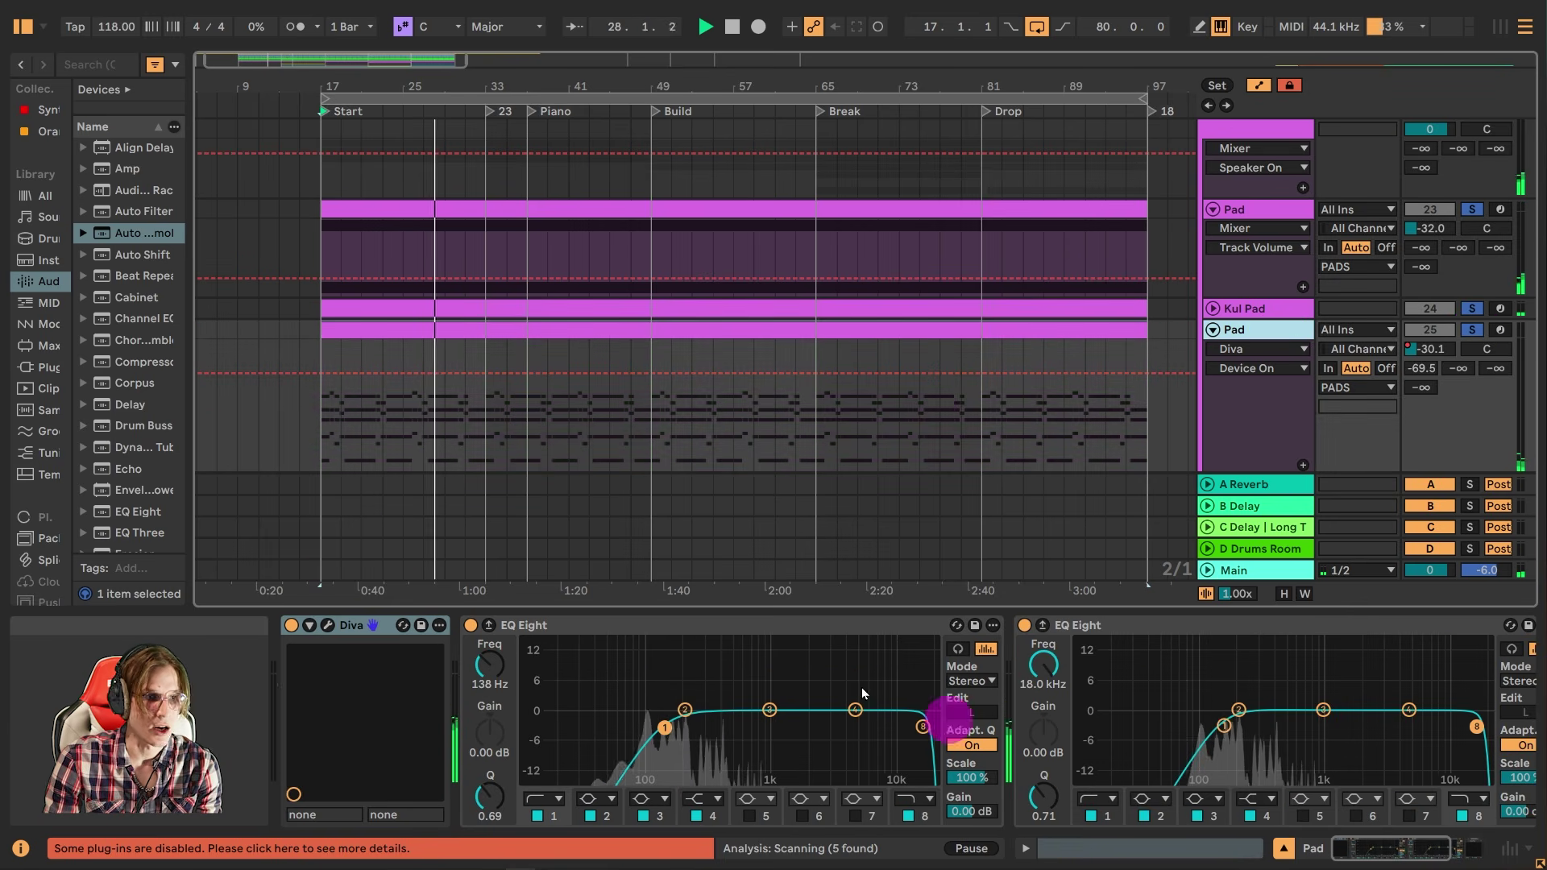
pyautogui.click(311, 626)
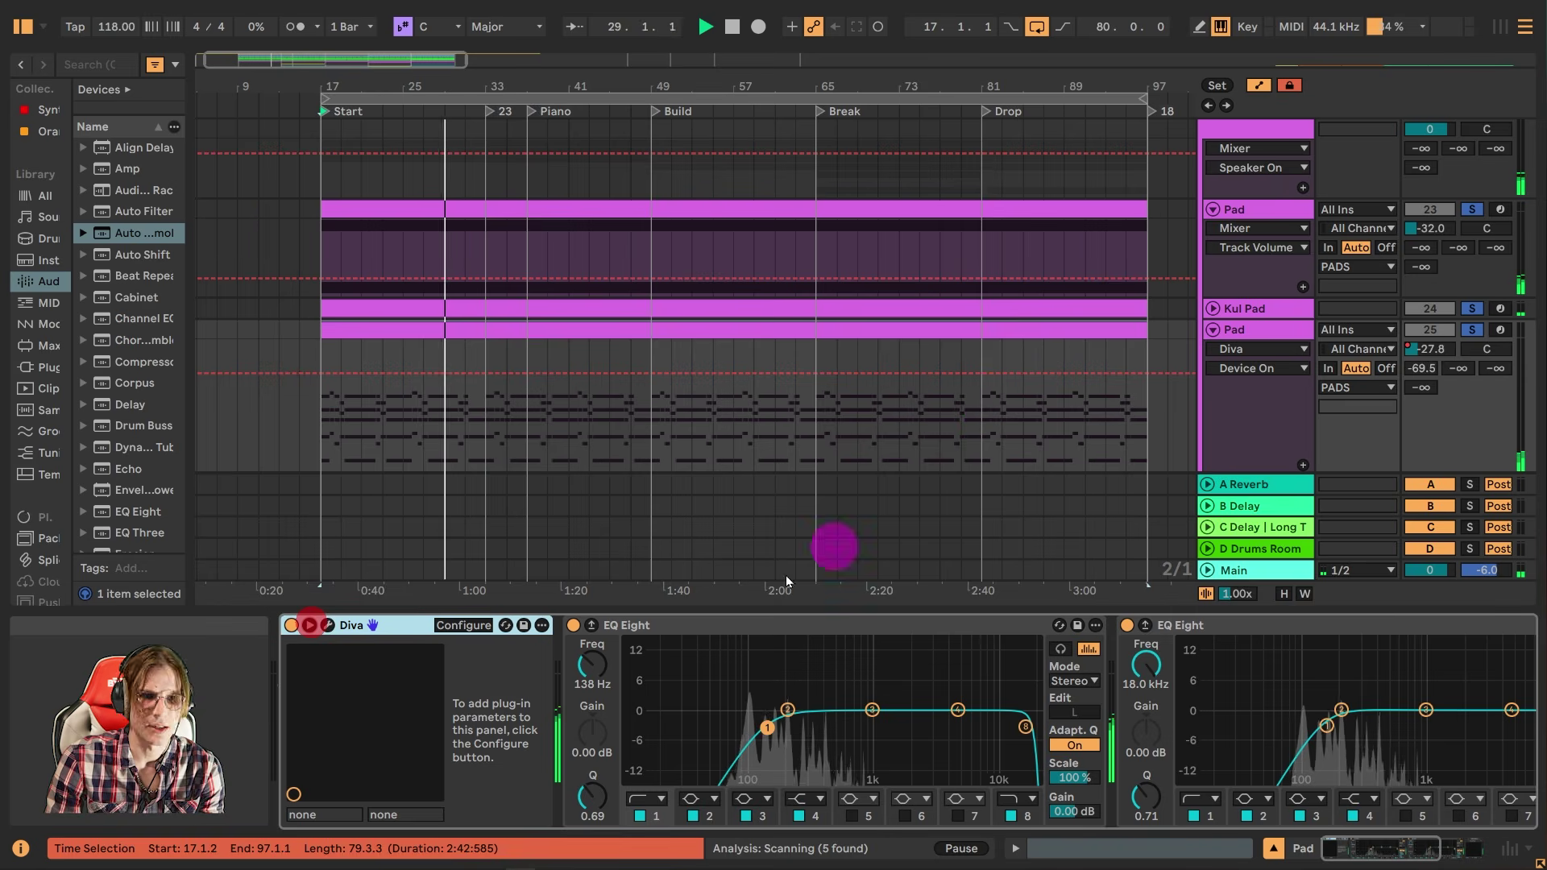
pyautogui.click(329, 625)
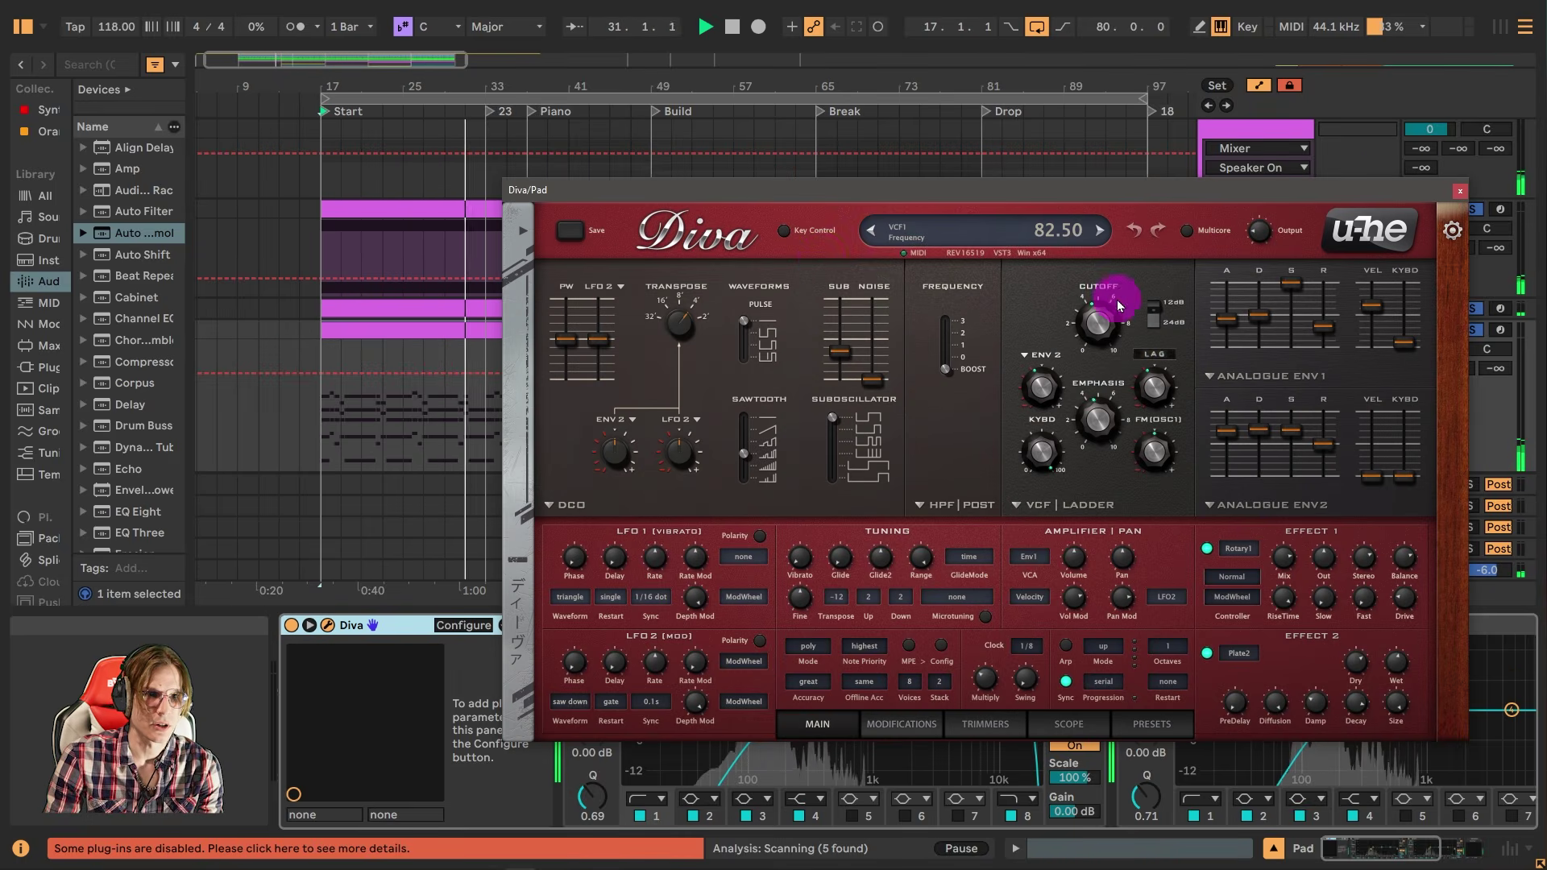
pyautogui.click(1459, 191)
# - Solo only the Pad with the Diva synth and show its Track Volume automation from the Start onward
pyautogui.click(1460, 329)
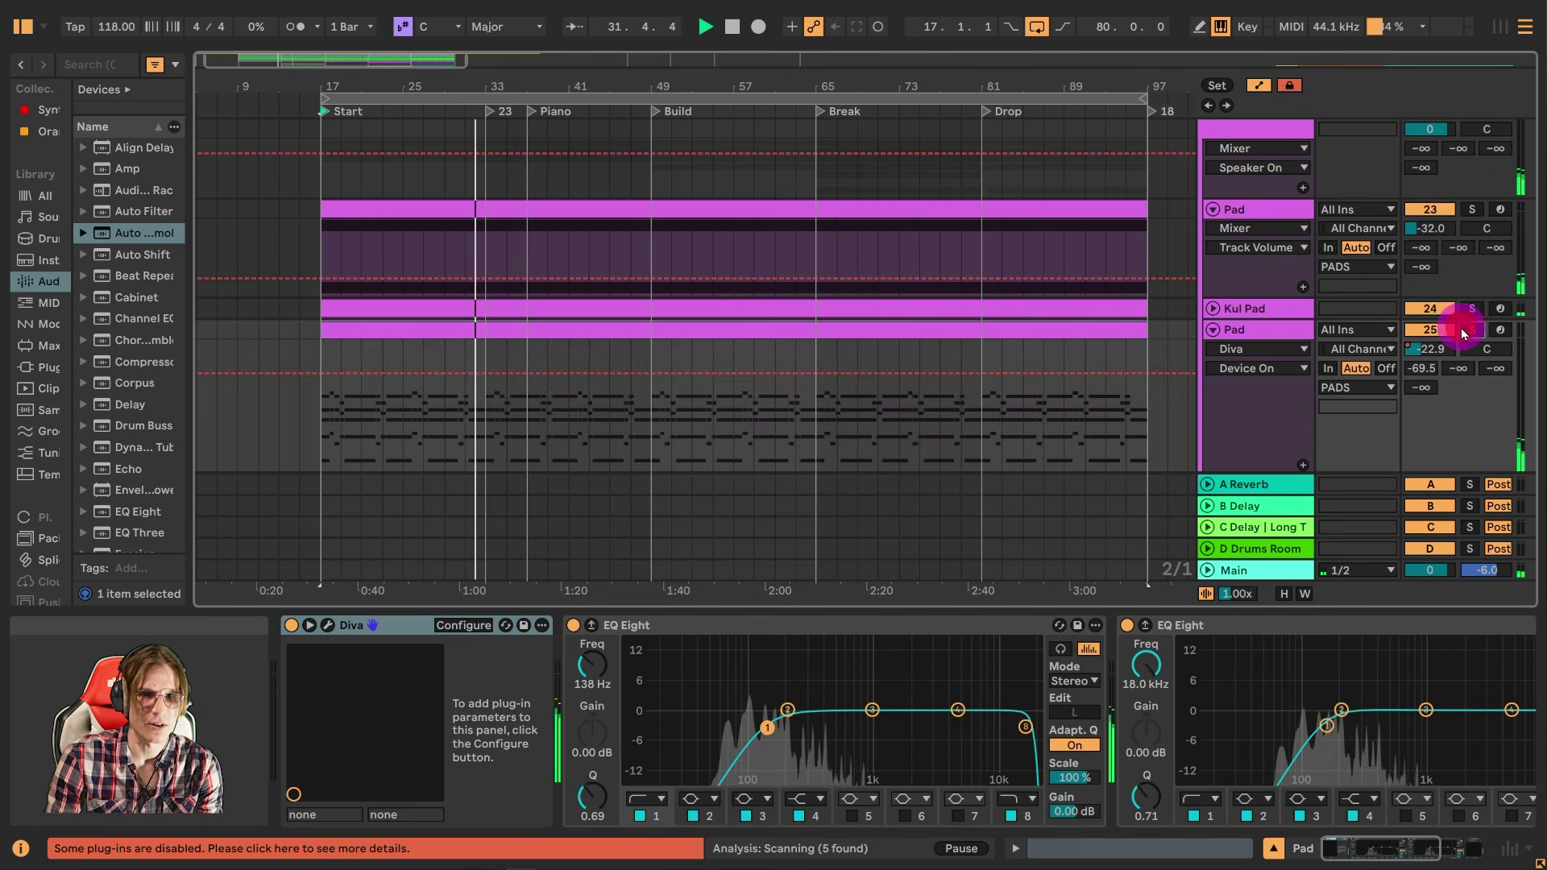
pyautogui.click(1411, 348)
pyautogui.click(609, 388)
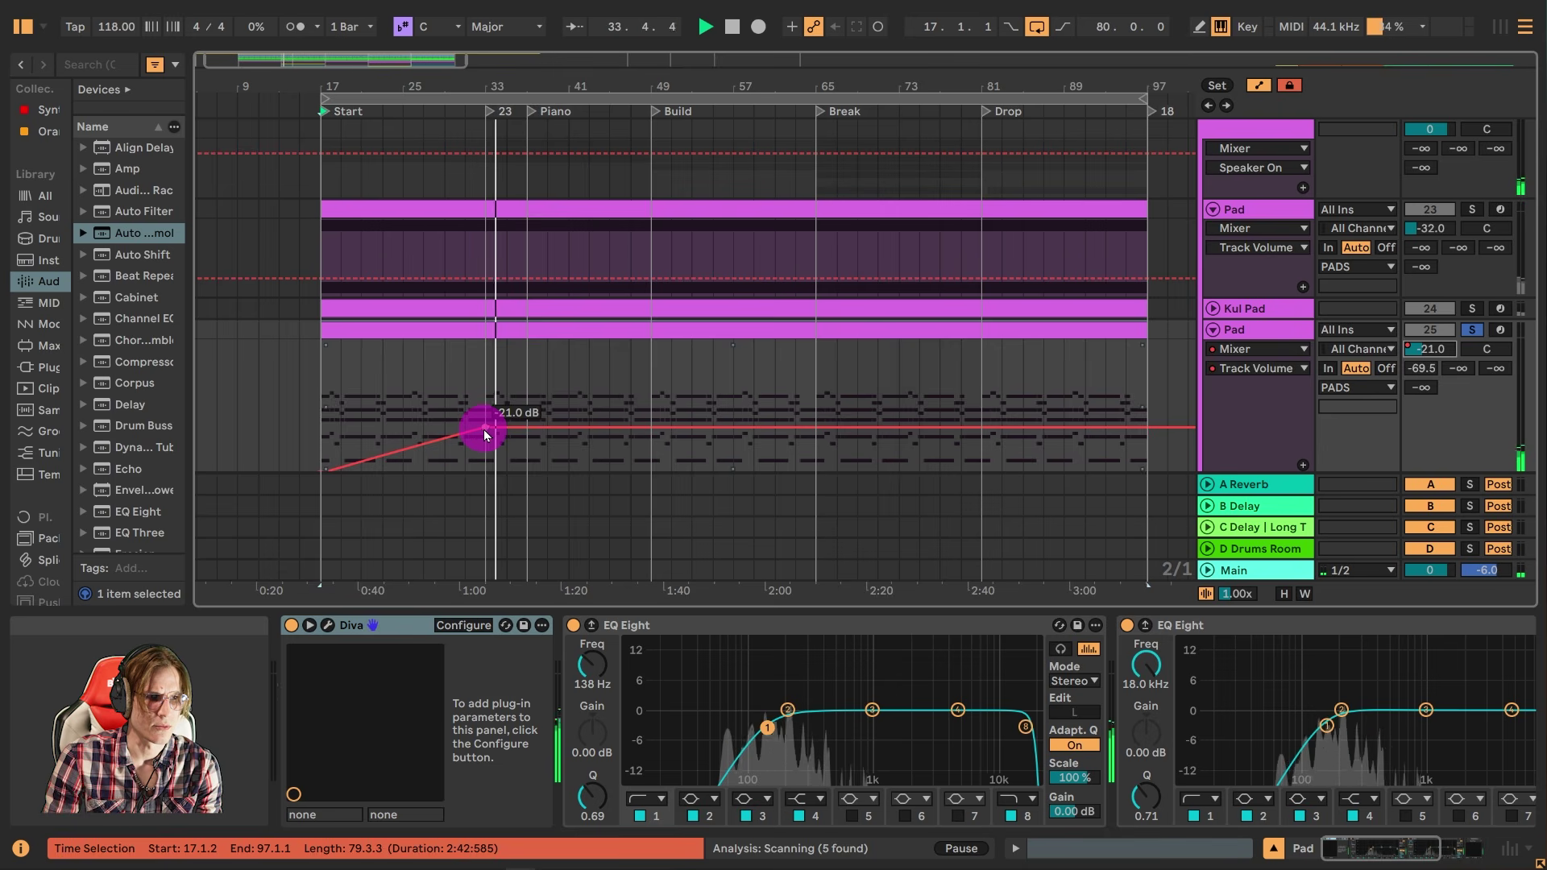
pyautogui.click(575, 333)
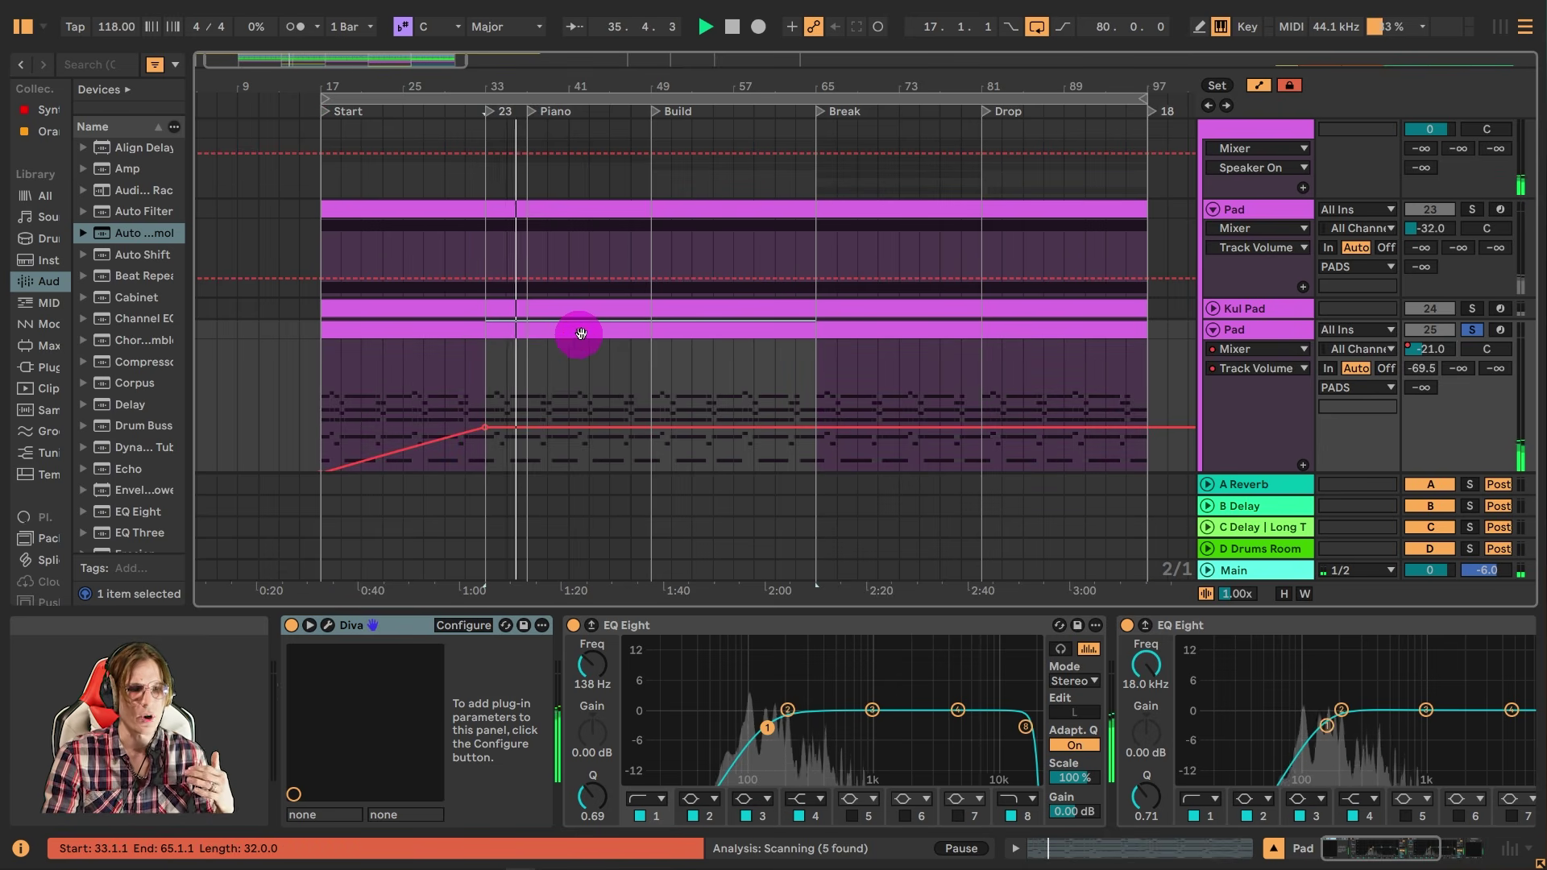
# - Unfold the Pad track that enters at the Build, solo it, and set playback to the Build locator
pyautogui.scroll(-3, 596, 322)
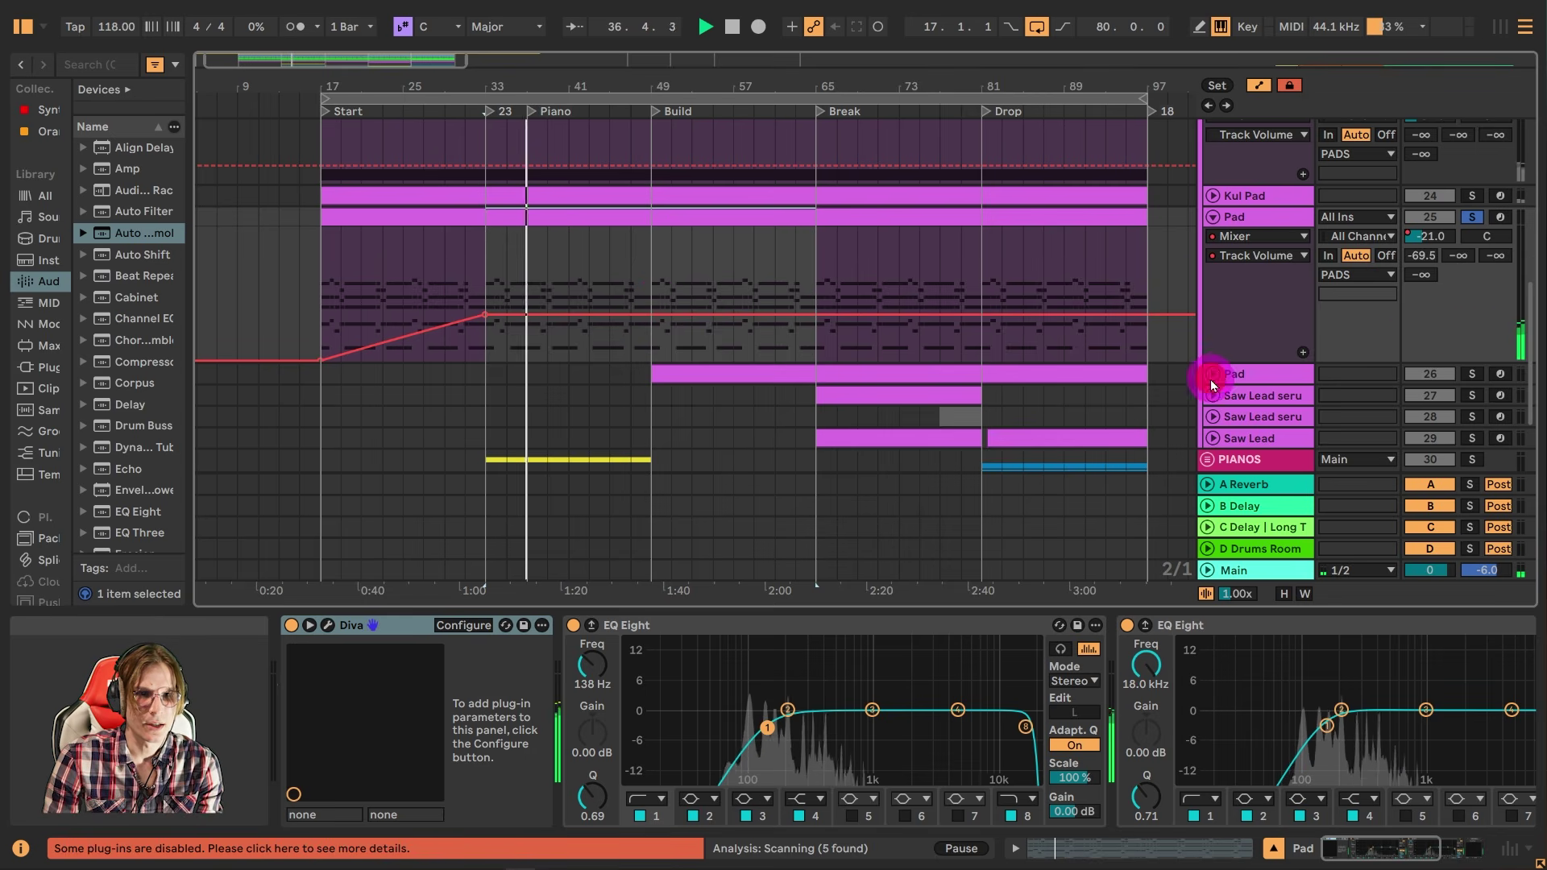
pyautogui.click(1211, 379)
pyautogui.click(1472, 373)
pyautogui.click(660, 113)
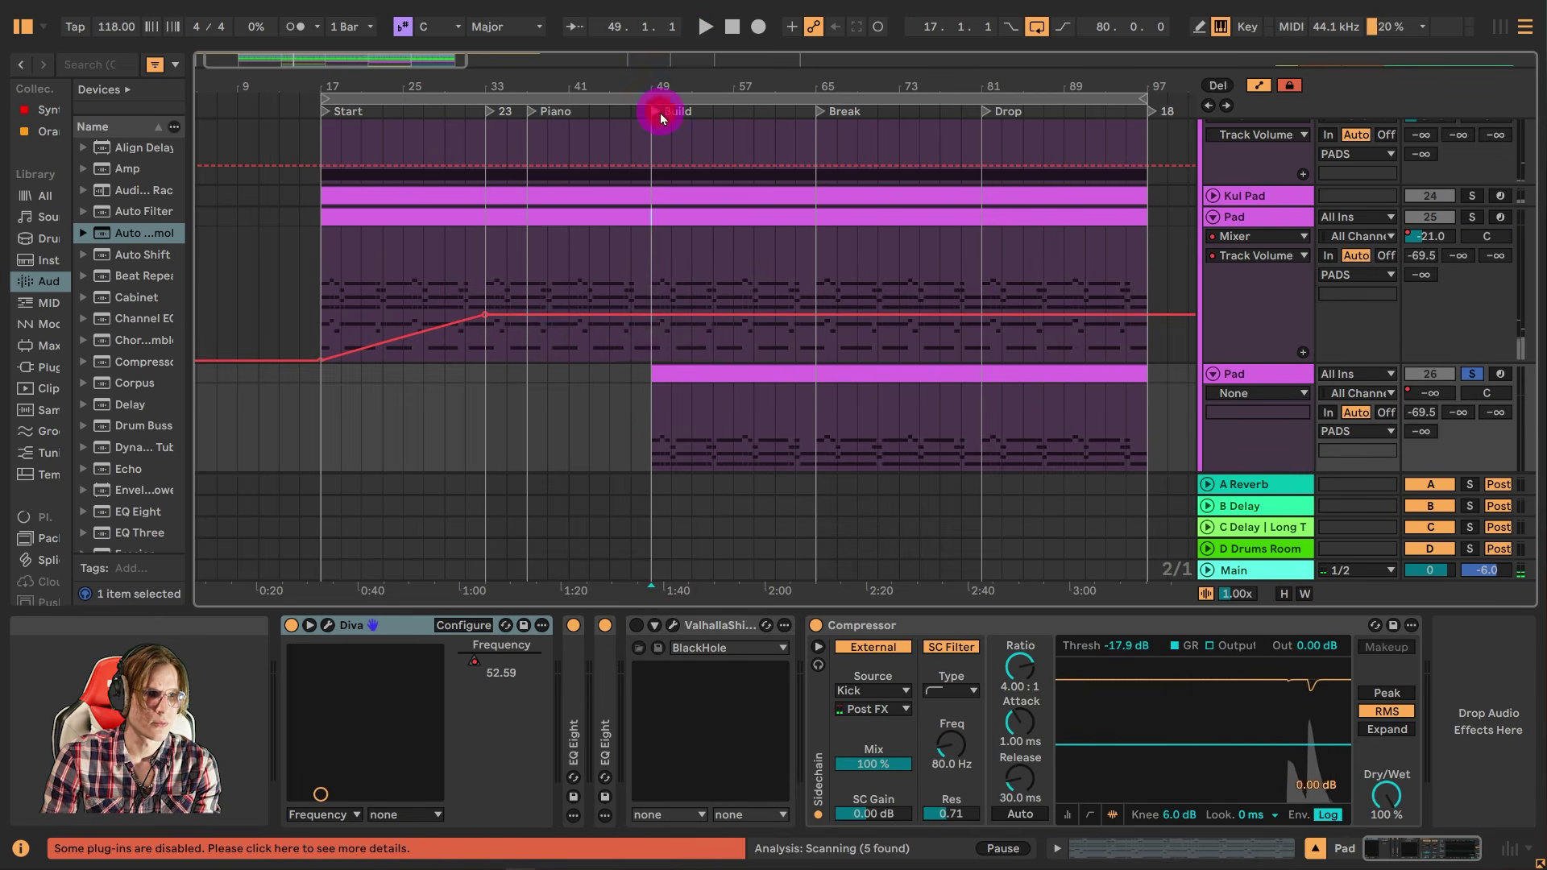
# - Play the soloed Pad through the Break and examine its Diva Frequency automation across bars 65 to 81
pyautogui.scroll(-3, 944, 266)
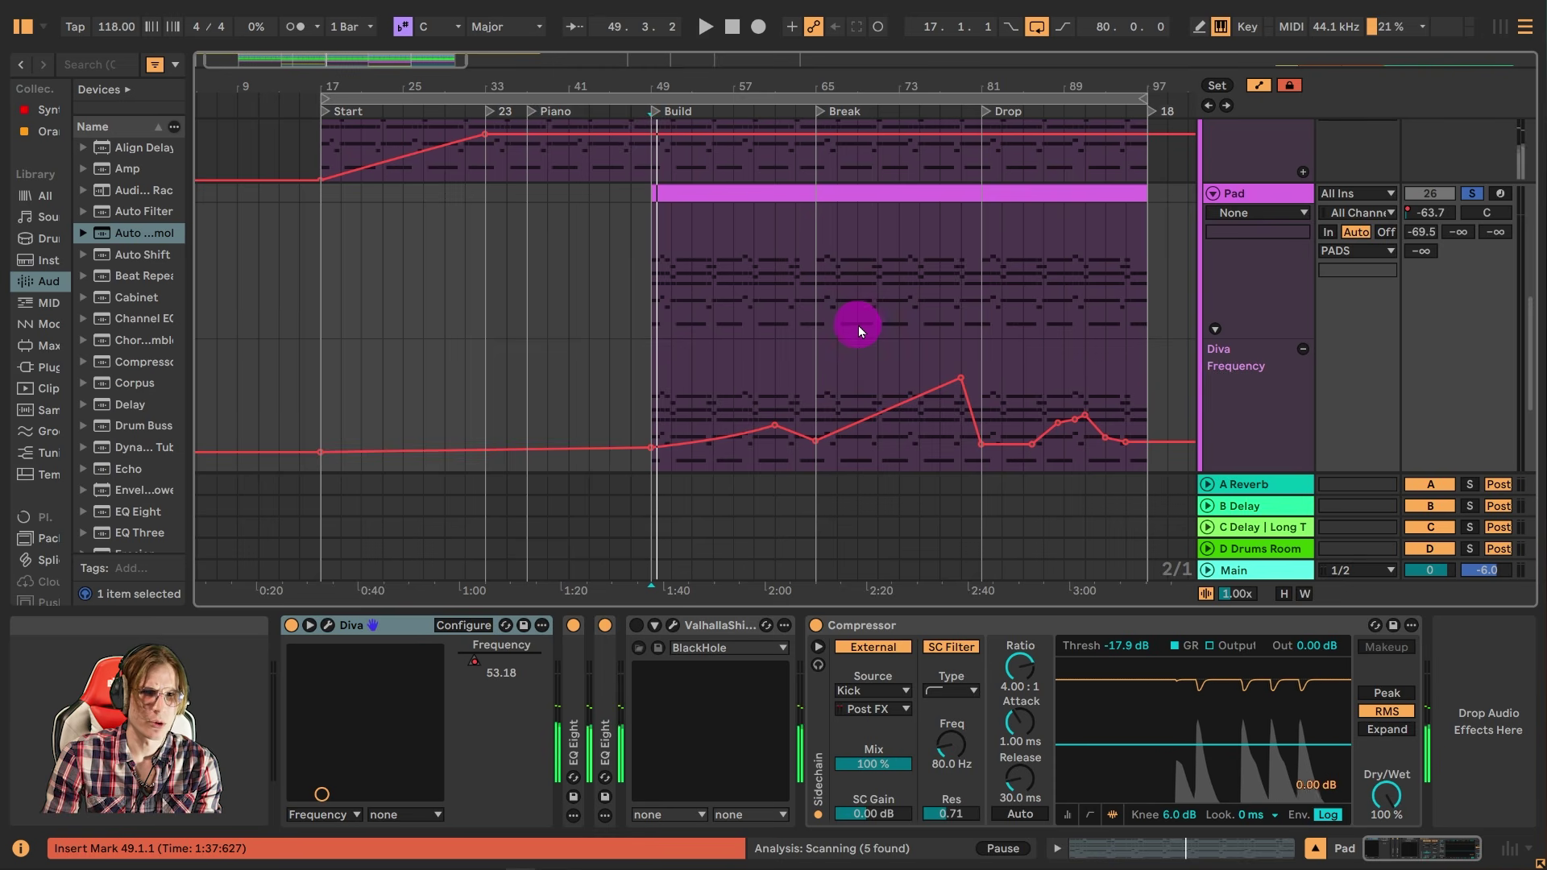
pyautogui.click(913, 113)
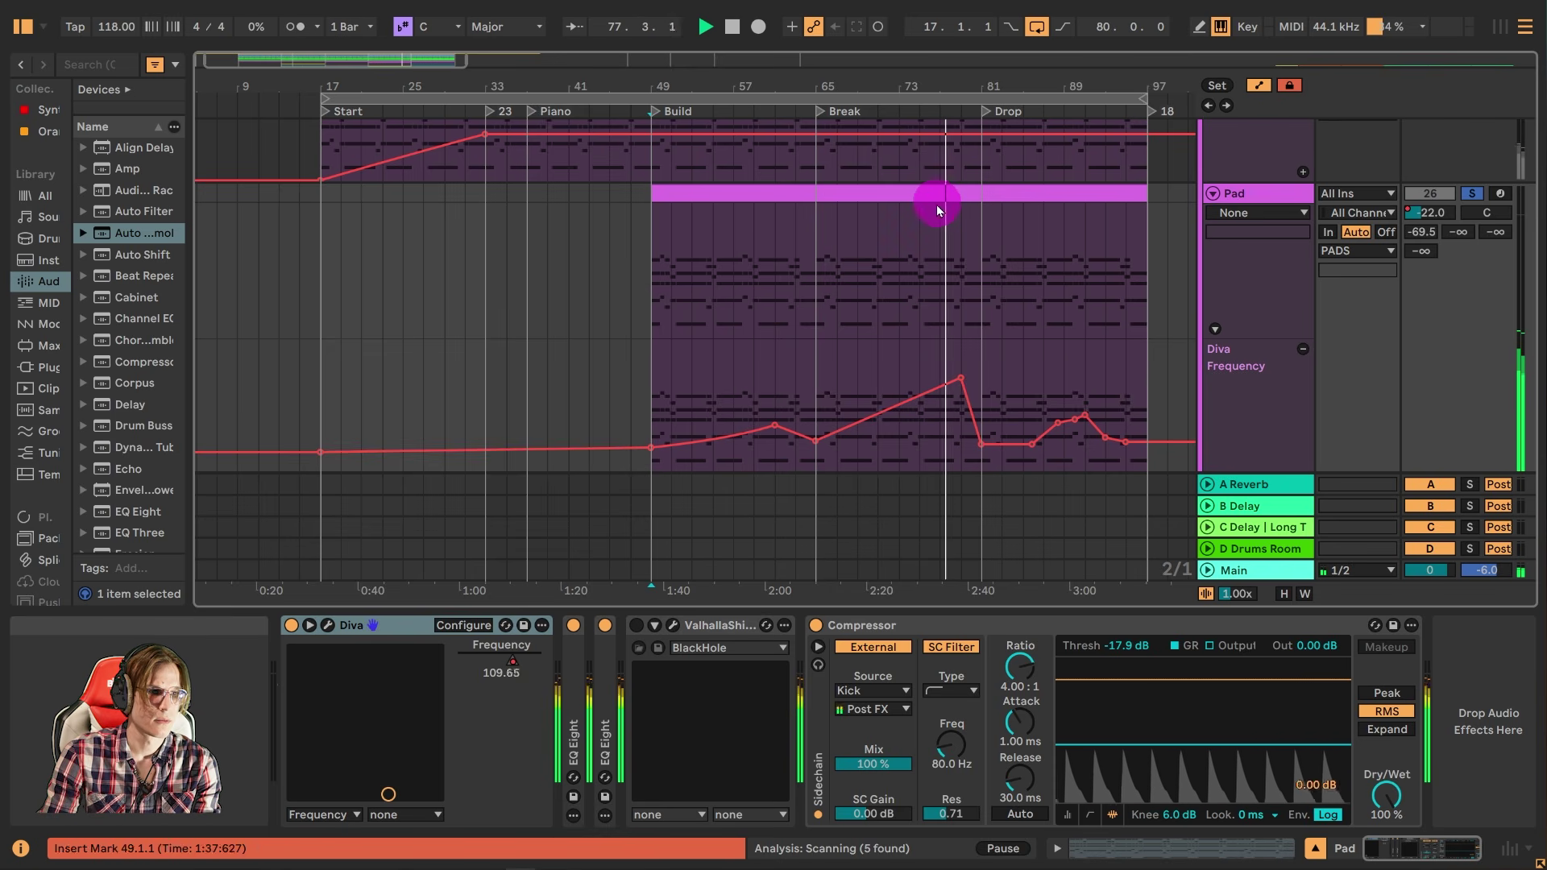
pyautogui.scroll(-3, 1017, 240)
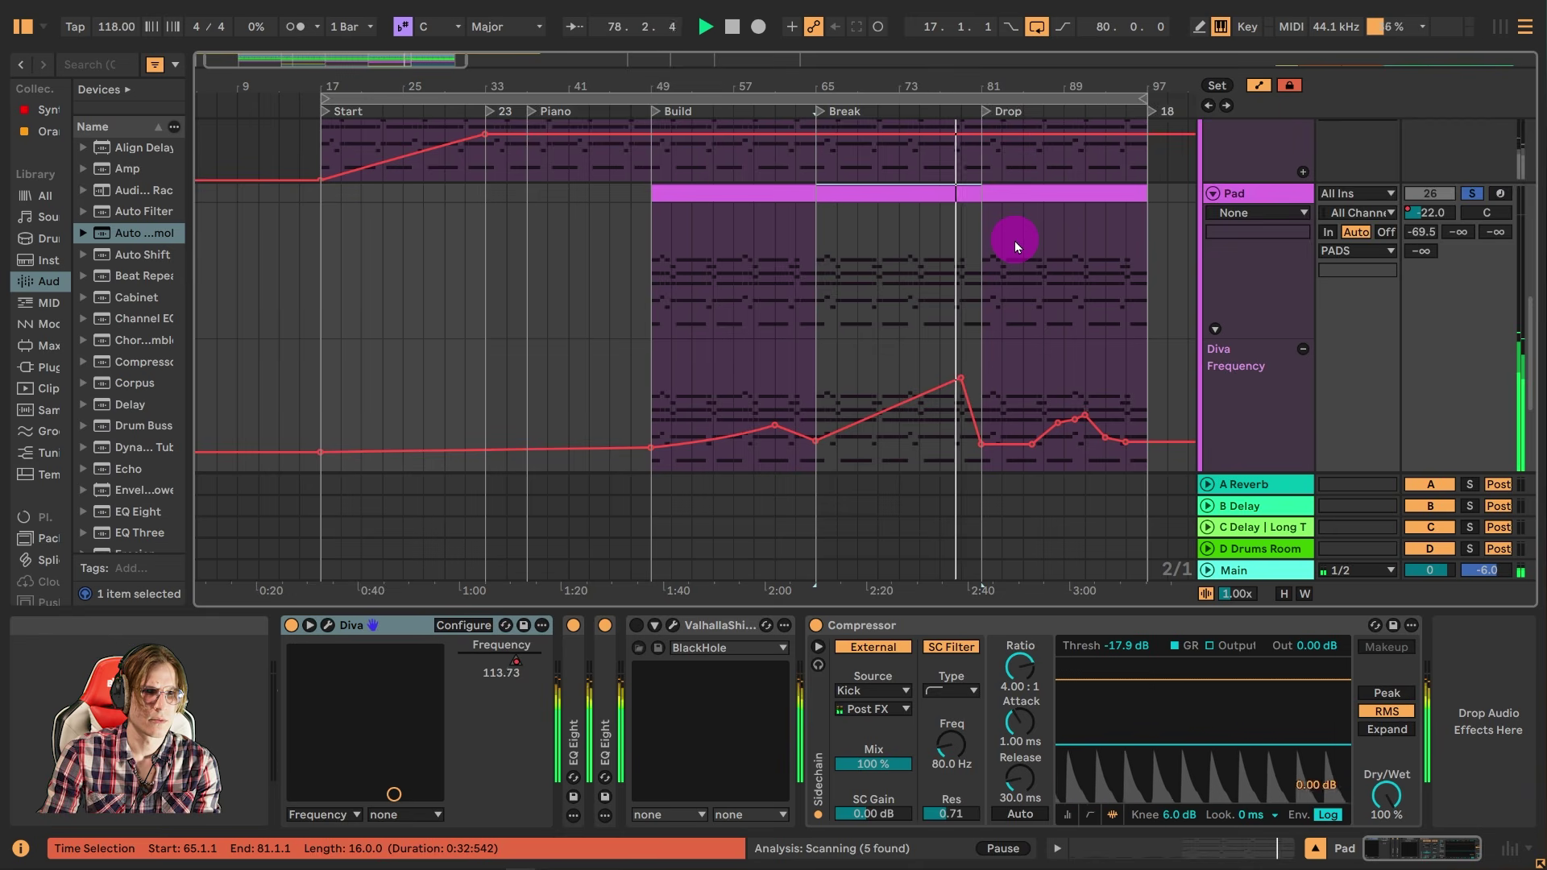
pyautogui.scroll(3, 1014, 242)
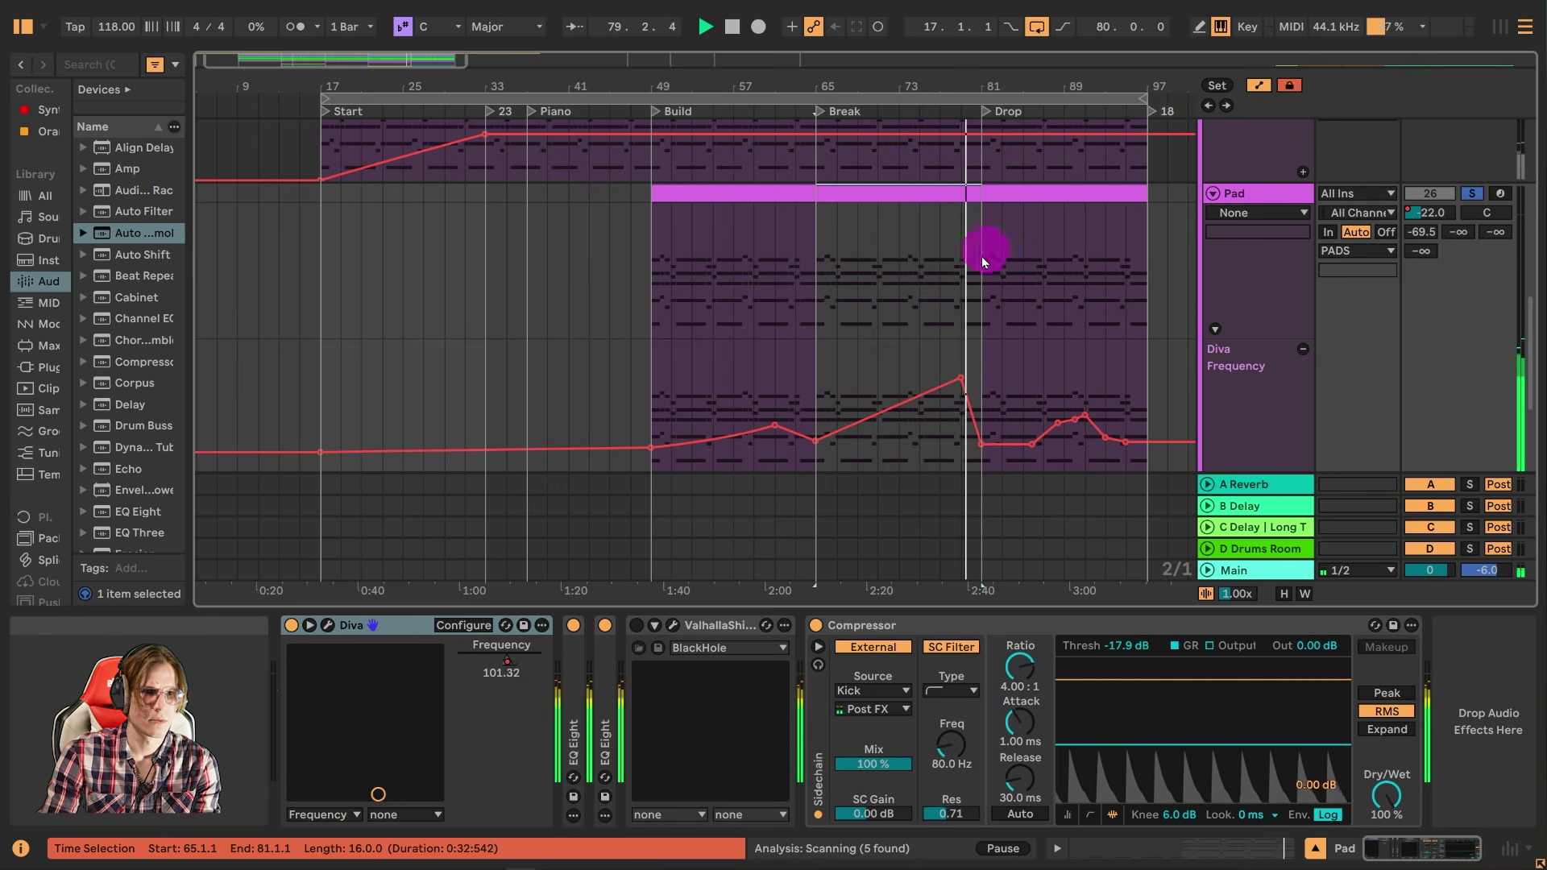
pyautogui.click(356, 625)
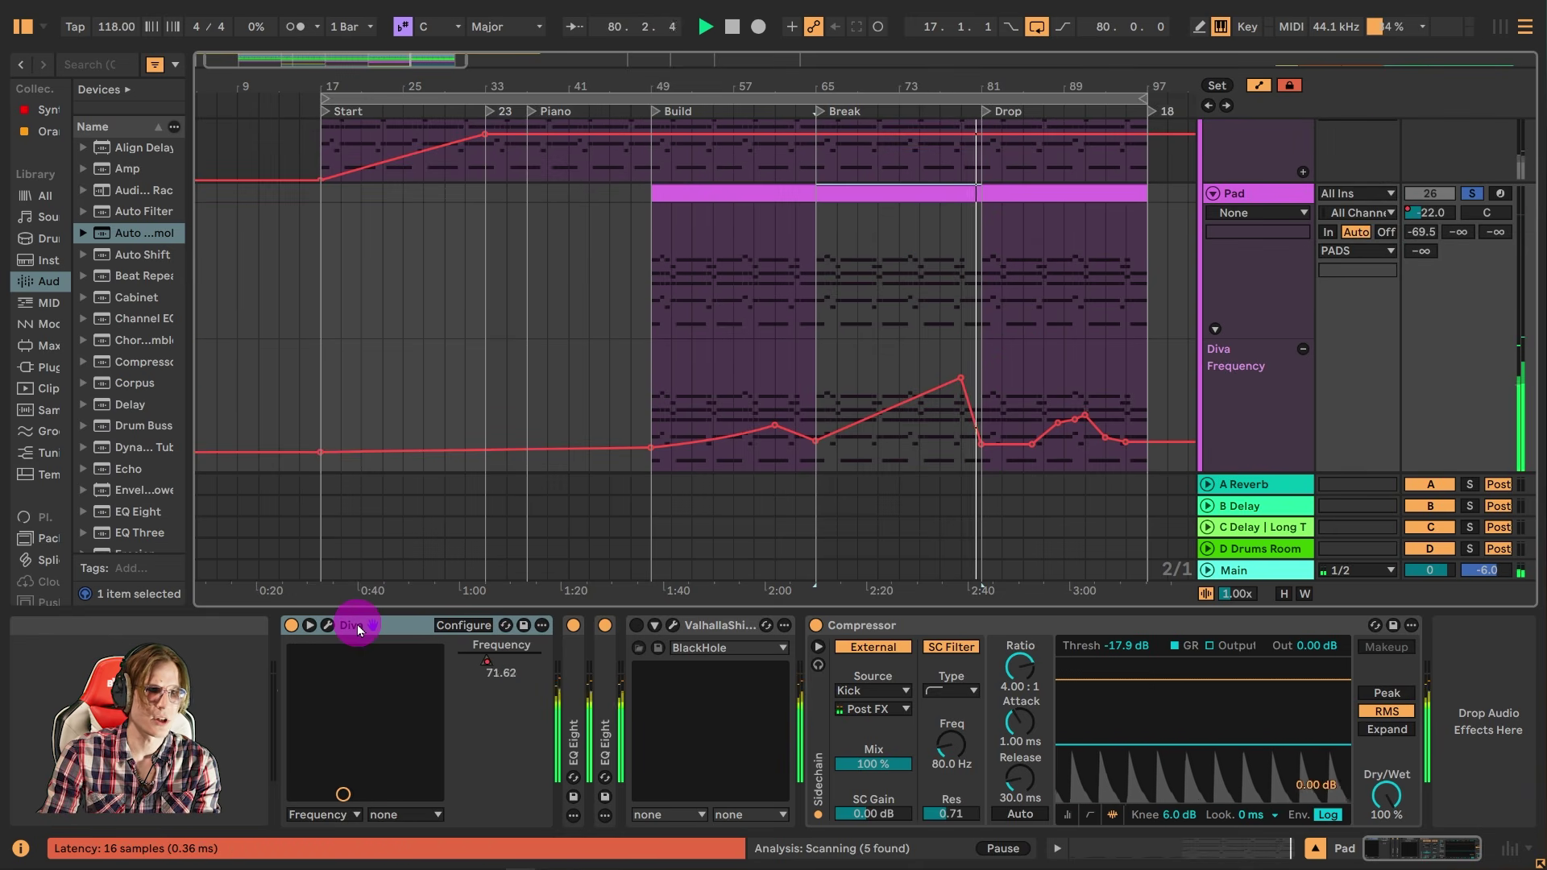
# - Select the first Saw Lead serum track and open its Serum 2 plug-in window
pyautogui.scroll(-3, 753, 413)
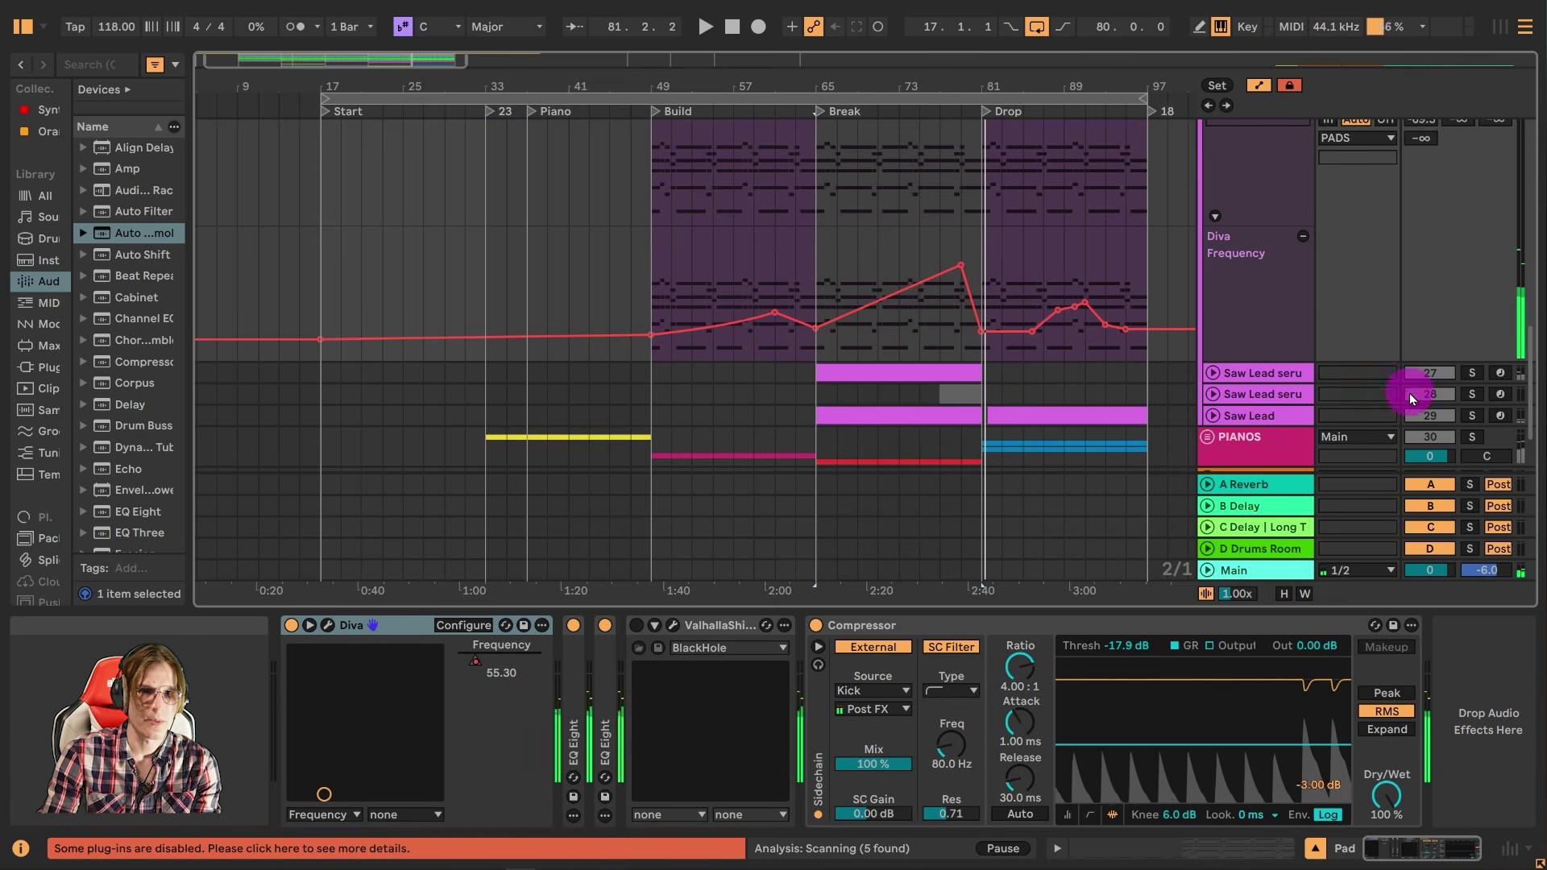
pyautogui.click(1241, 370)
pyautogui.click(326, 626)
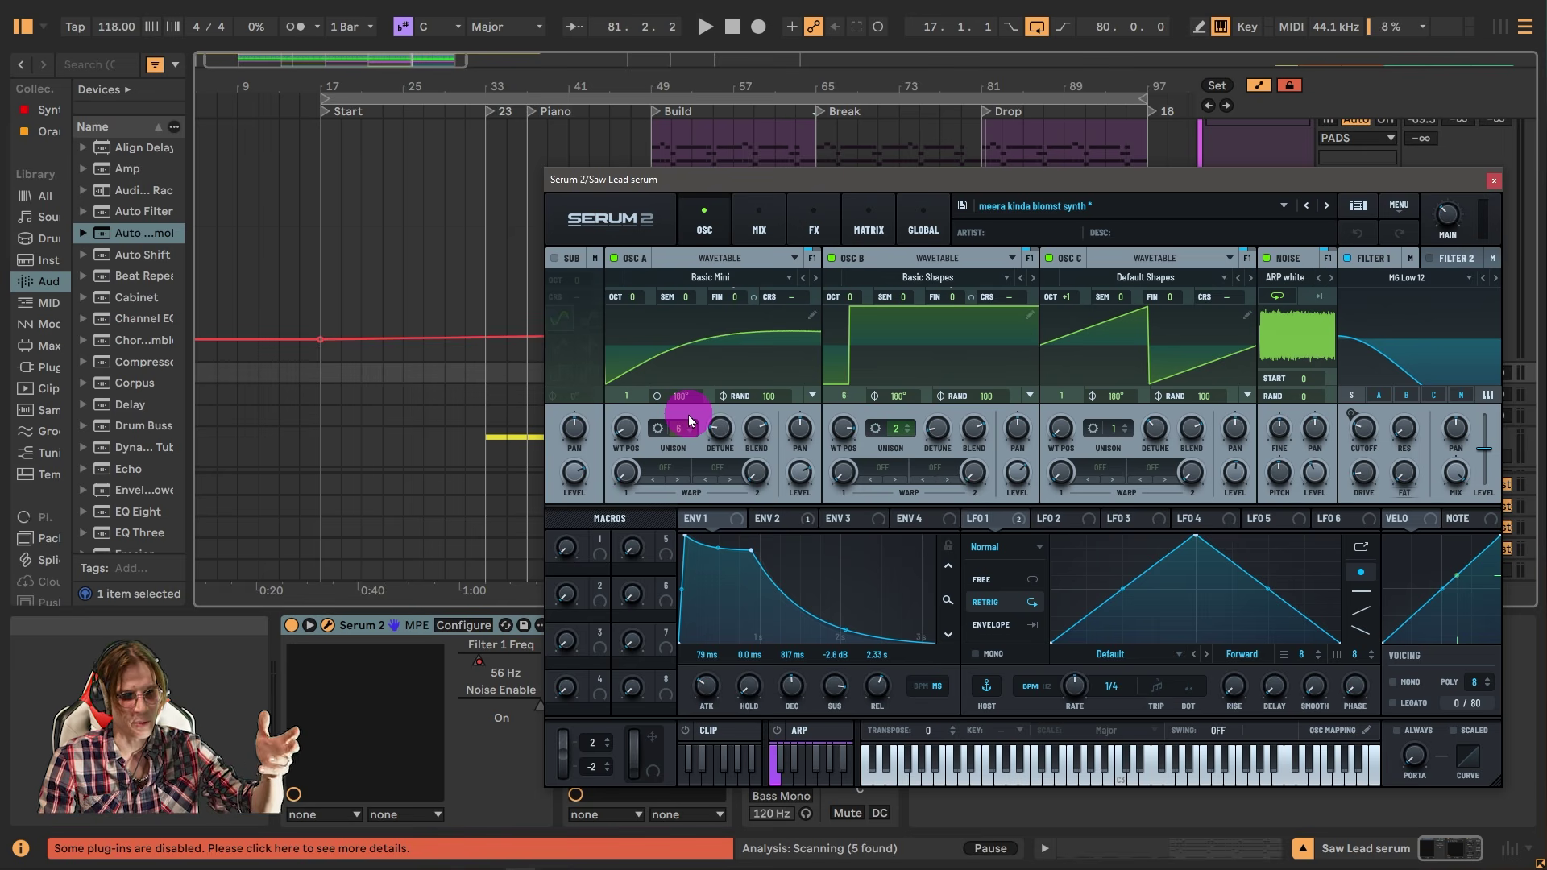
# - Examine the ENV 1 and ENV 2 envelope shapes of the Saw Lead patch in Serum 2
pyautogui.click(739, 567)
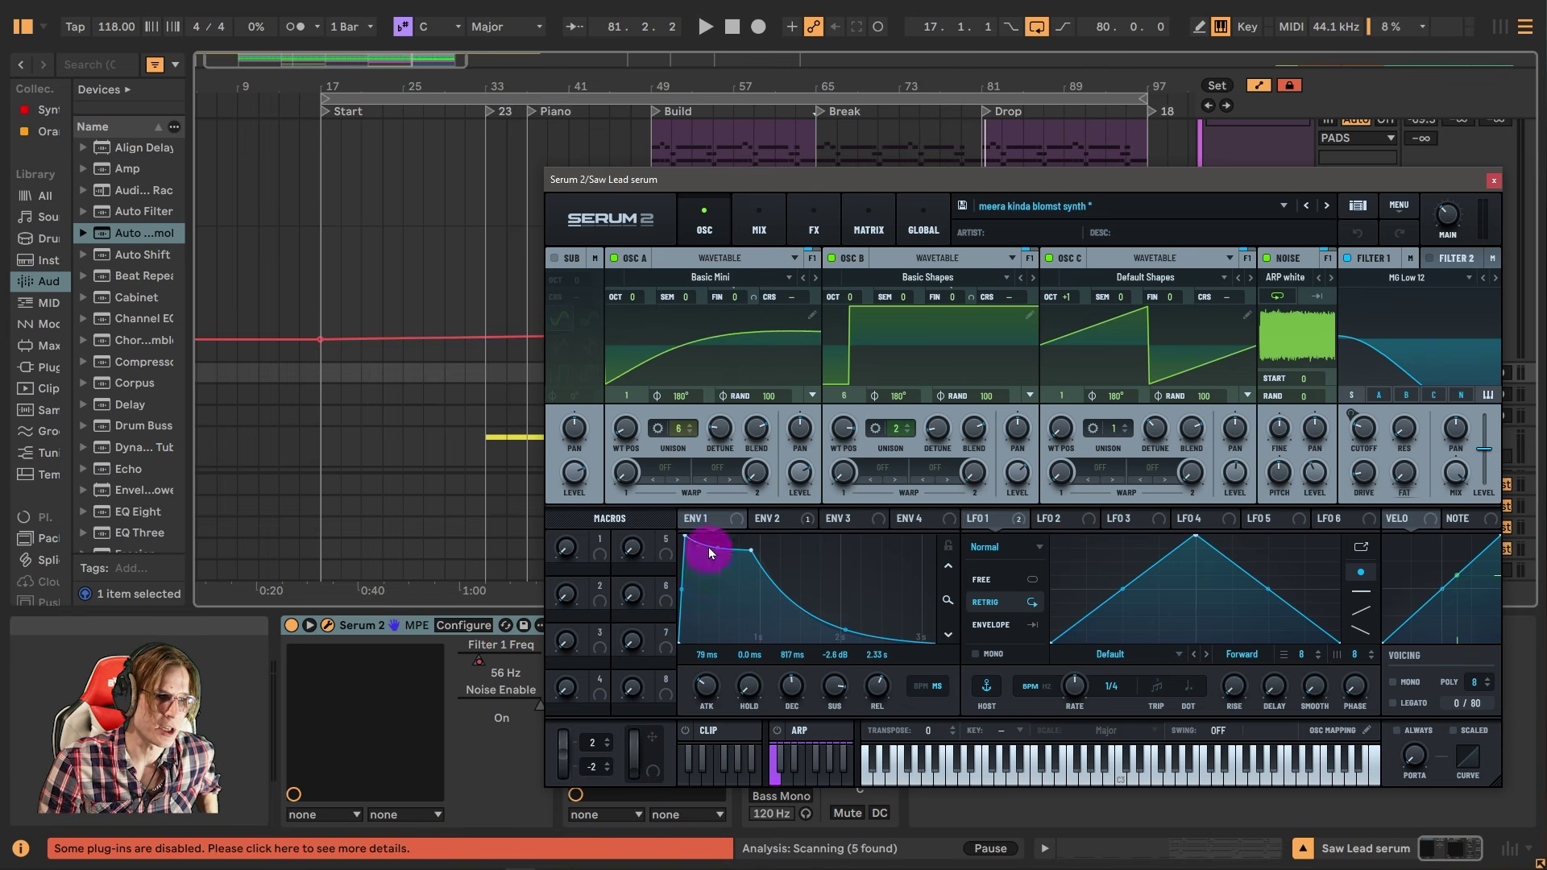
pyautogui.moveTo(722, 516); pyautogui.dragTo(747, 502)
pyautogui.click(766, 529)
pyautogui.click(702, 520)
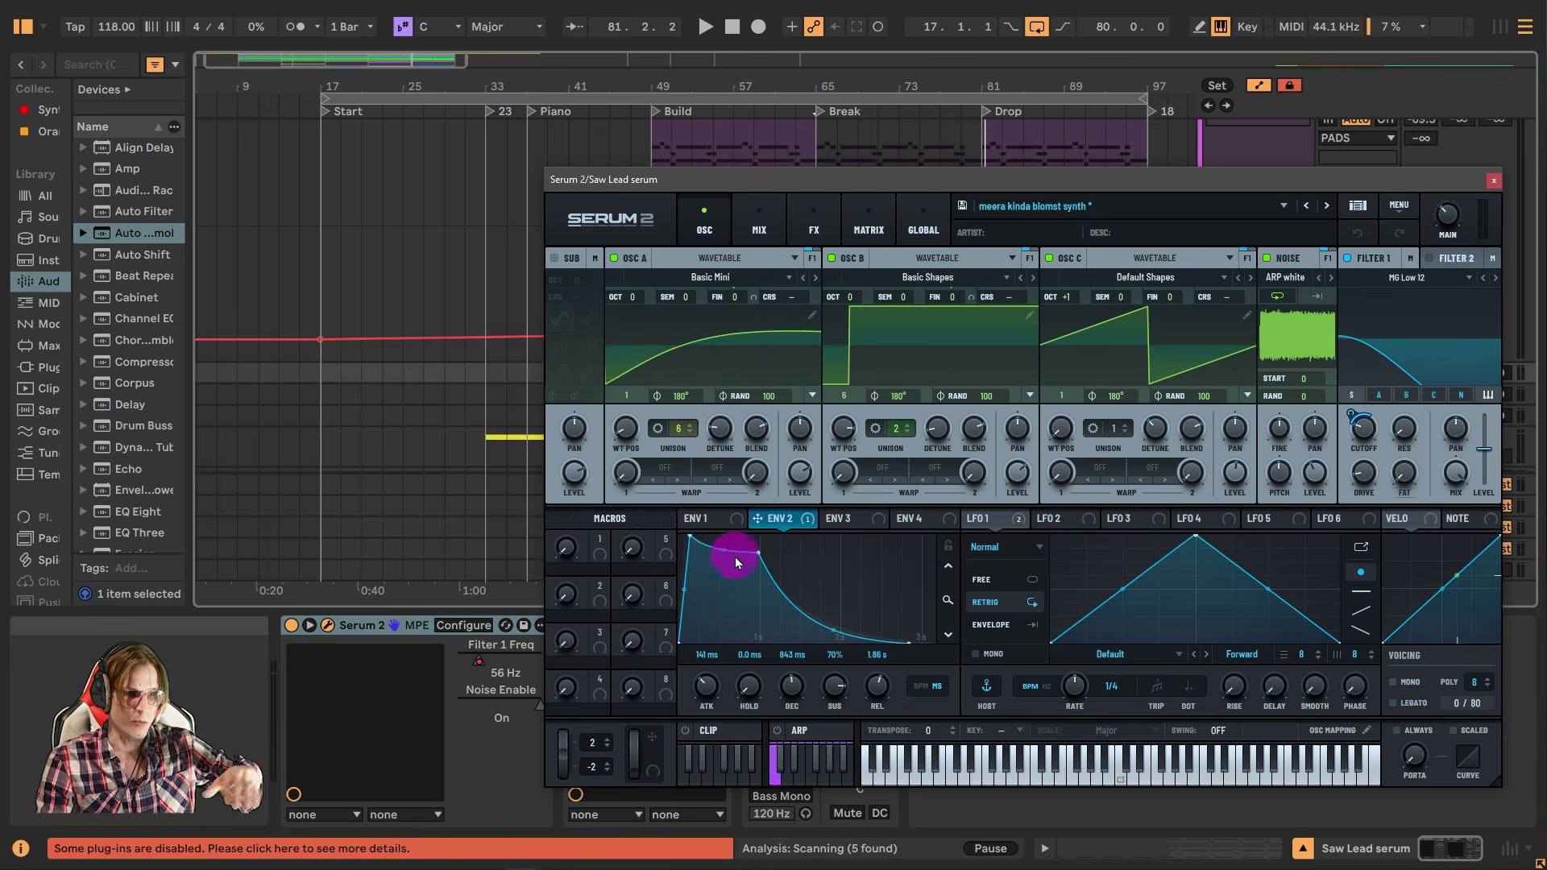
# - Compare the ENV 1 and ENV 2 curves of the Saw Lead patch once more and close the Serum 2 window
pyautogui.click(721, 522)
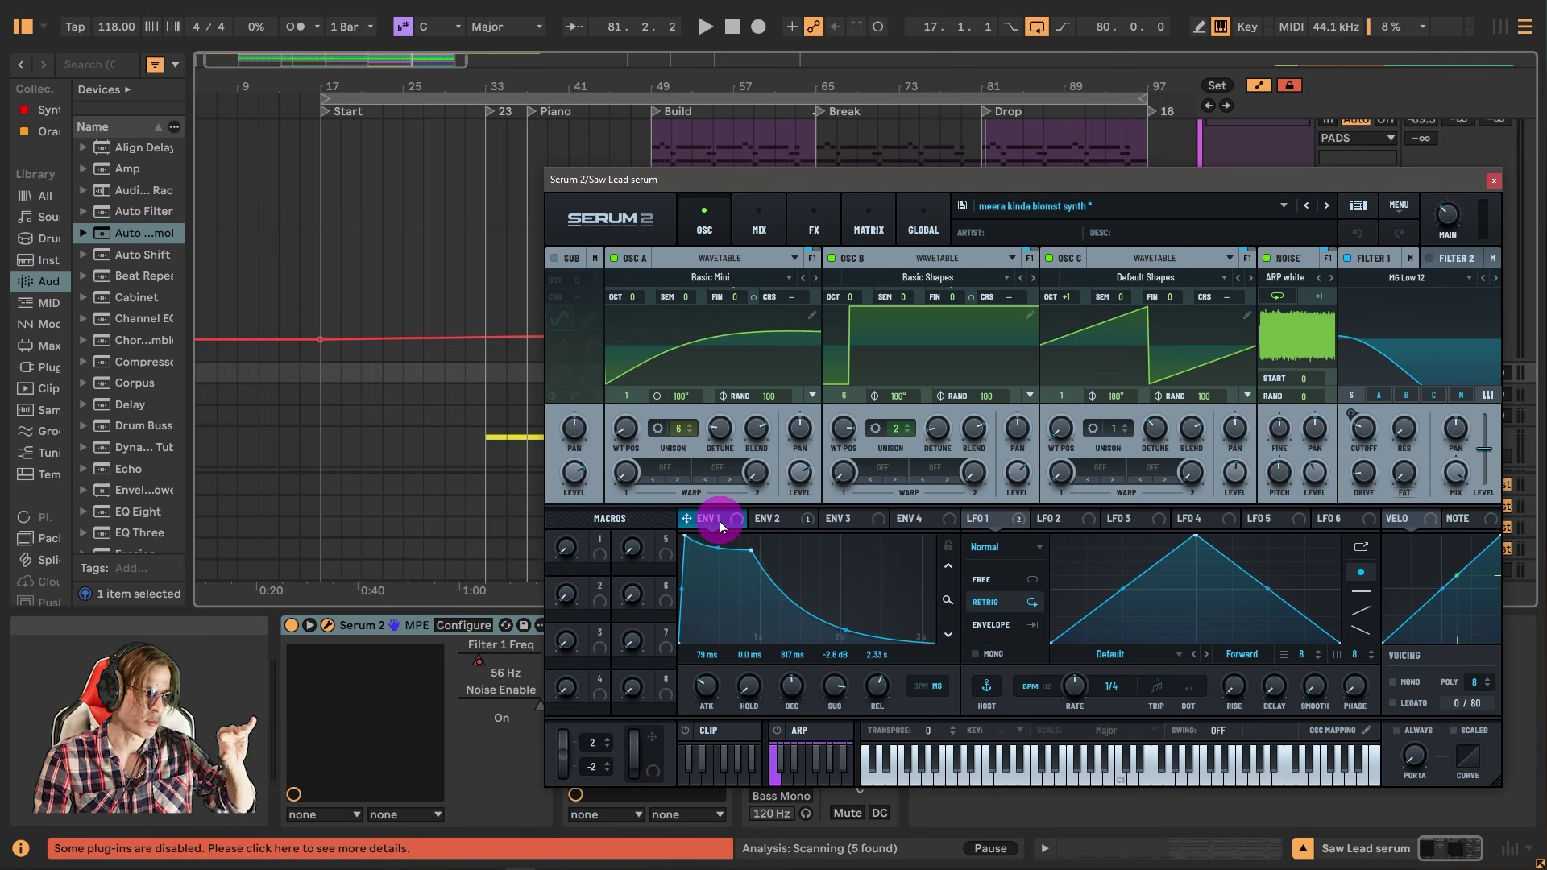
pyautogui.click(767, 521)
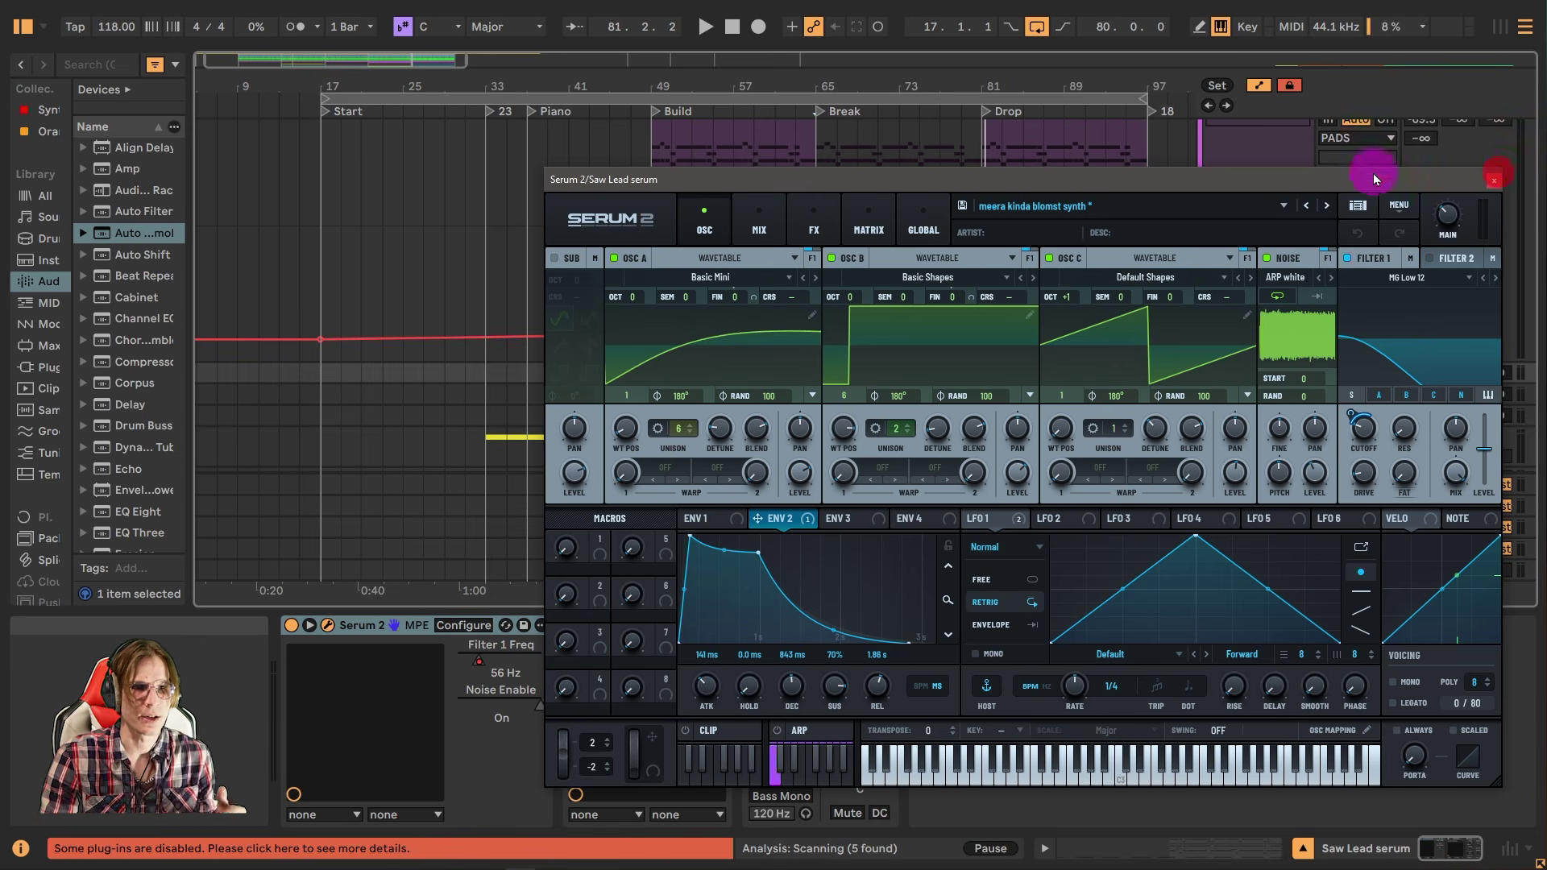
pyautogui.click(1491, 180)
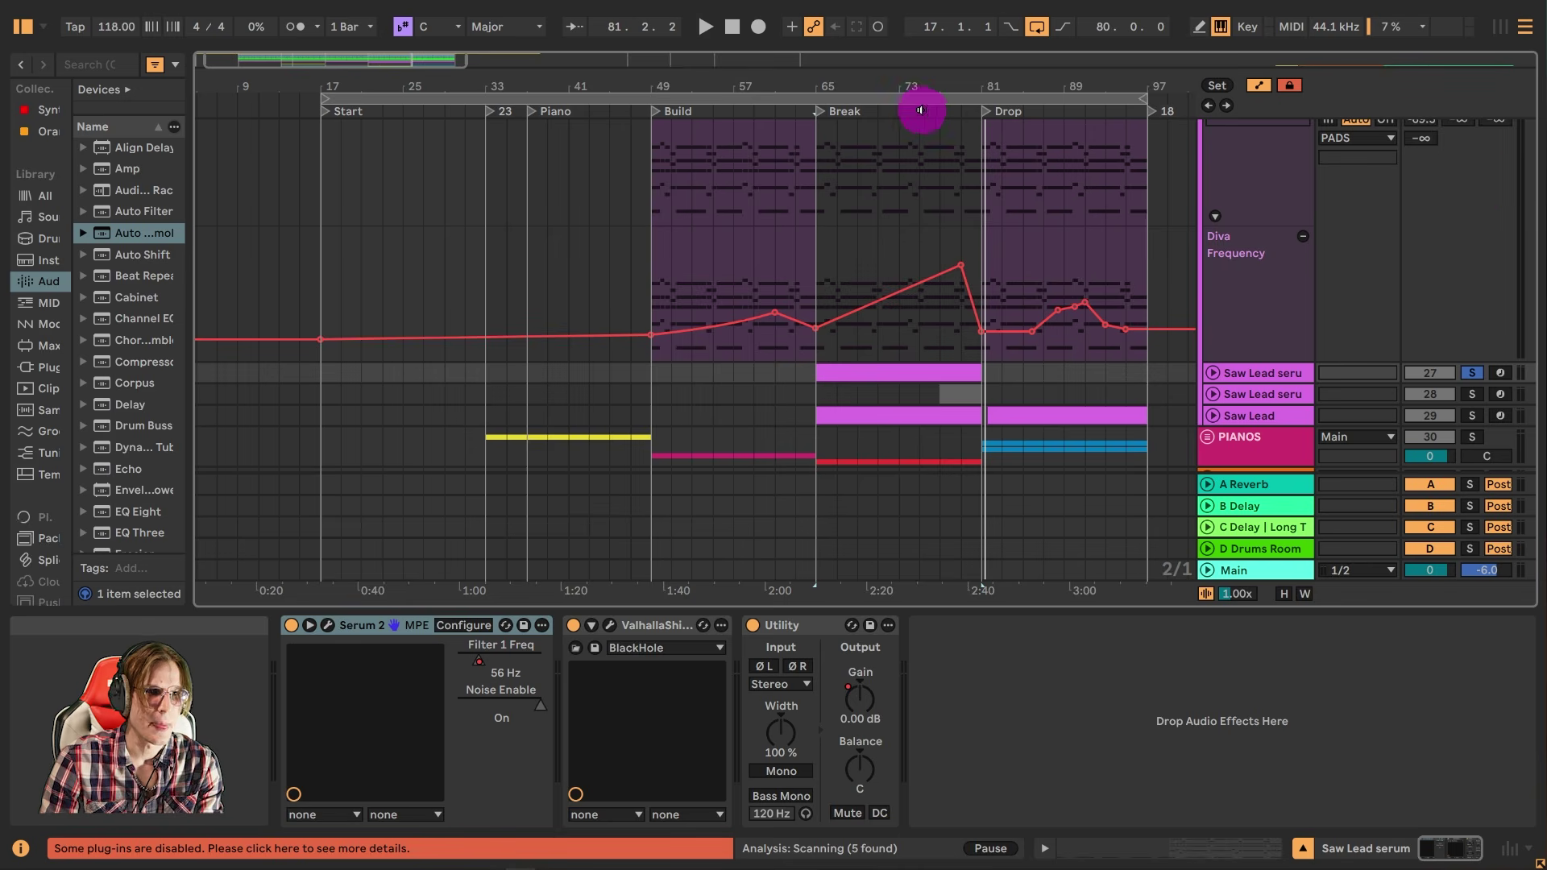
# - Unfold the first Saw Lead serum track and bring up its Utility Gain automation over the Break
pyautogui.click(1199, 377)
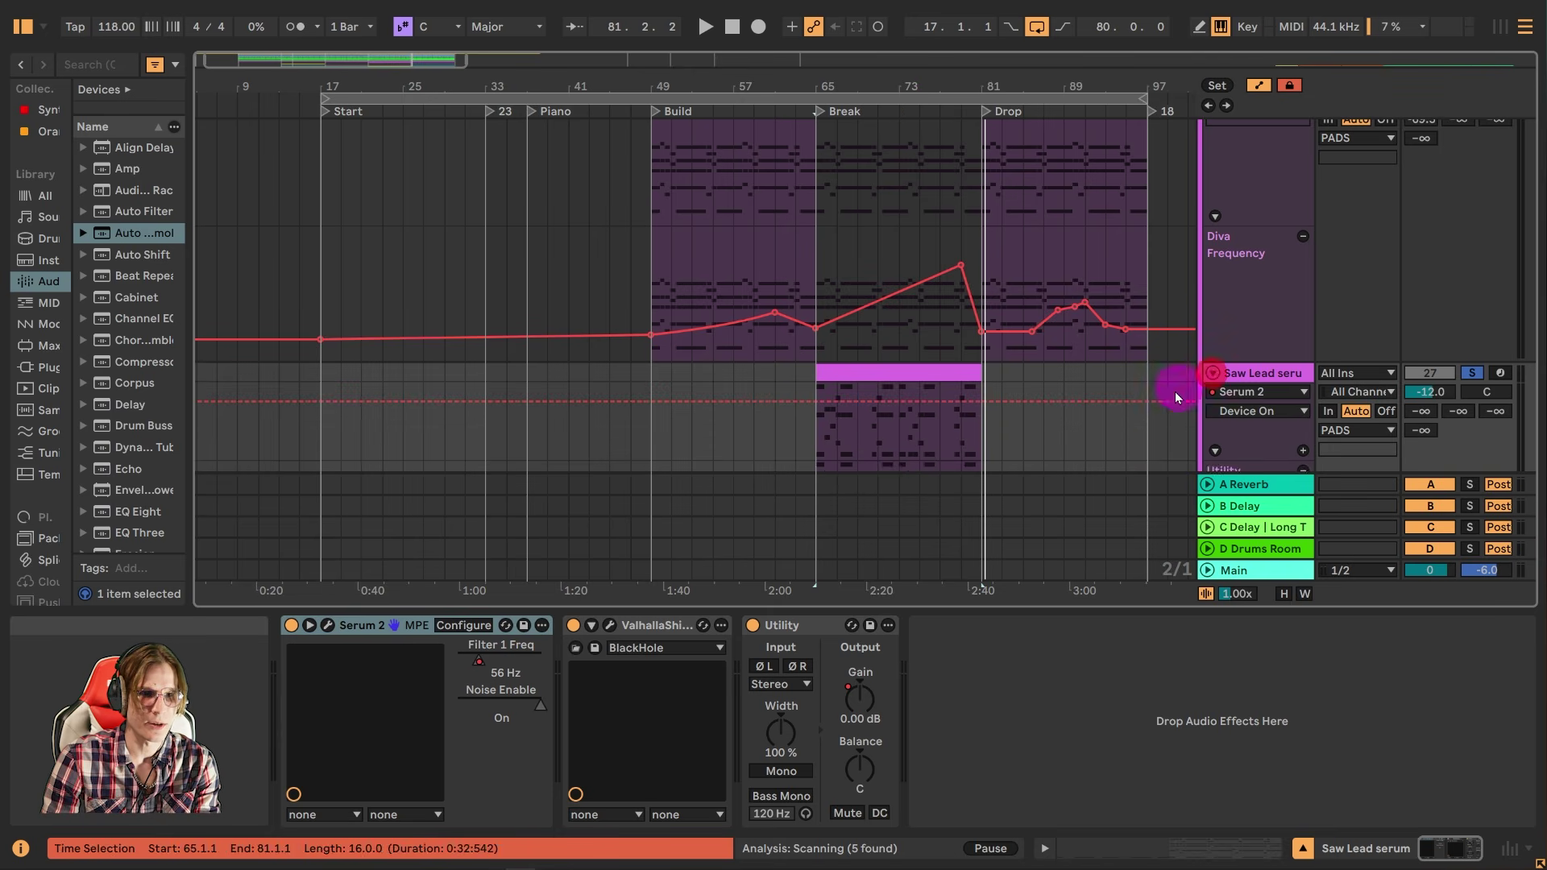
pyautogui.scroll(-1, 1109, 414)
pyautogui.click(855, 683)
pyautogui.click(949, 398)
pyautogui.scroll(-3, 942, 379)
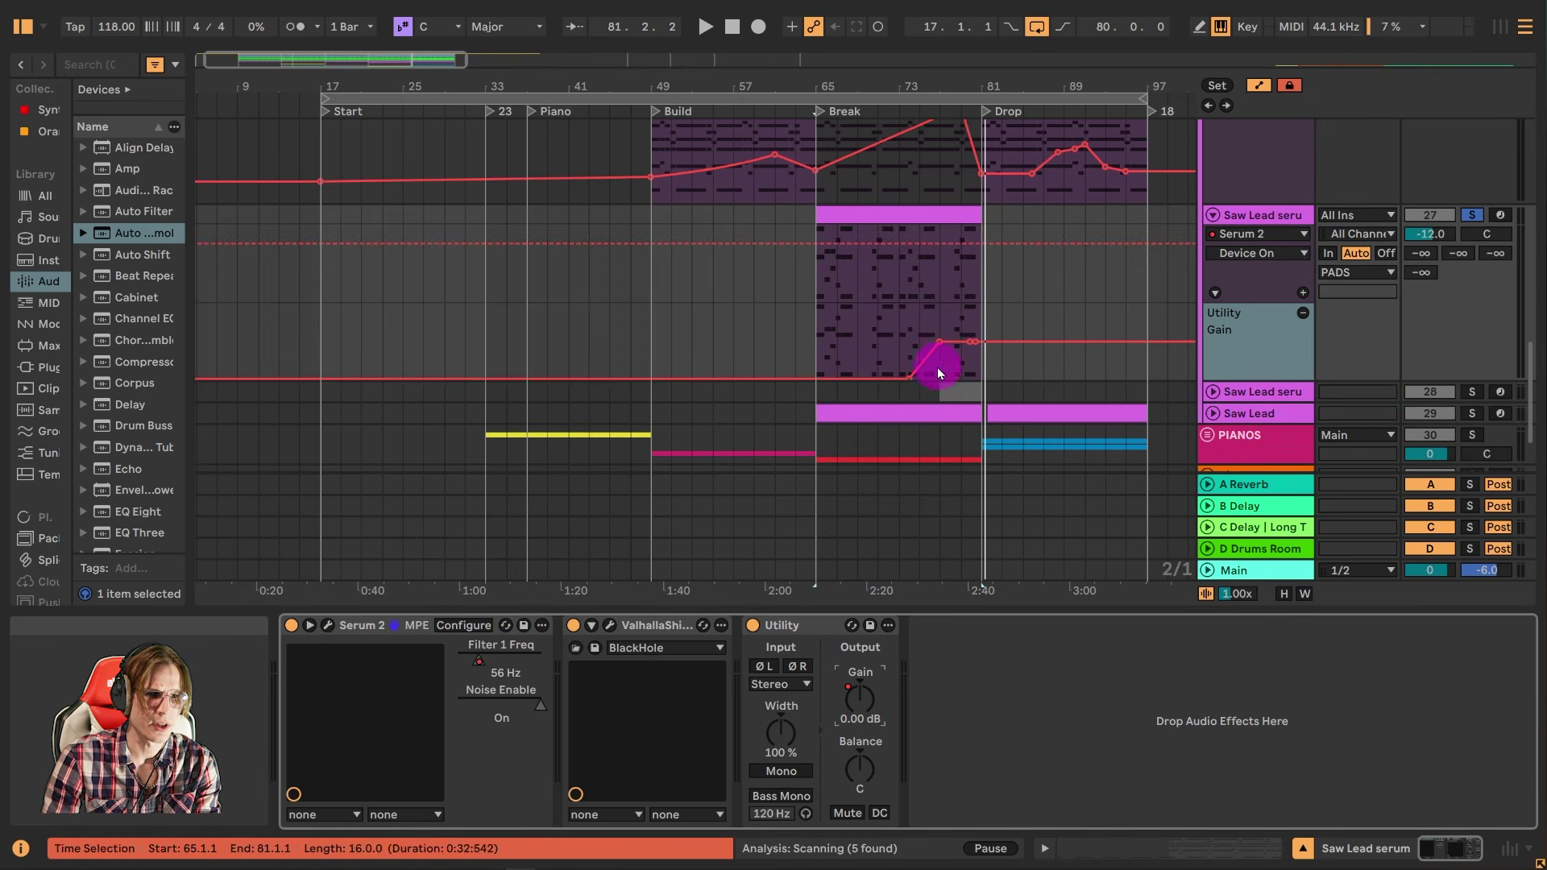
# - Play the soloed Saw Lead from late in the Break and review its Serum 2 patch, closing the plug-in window when done
pyautogui.click(929, 110)
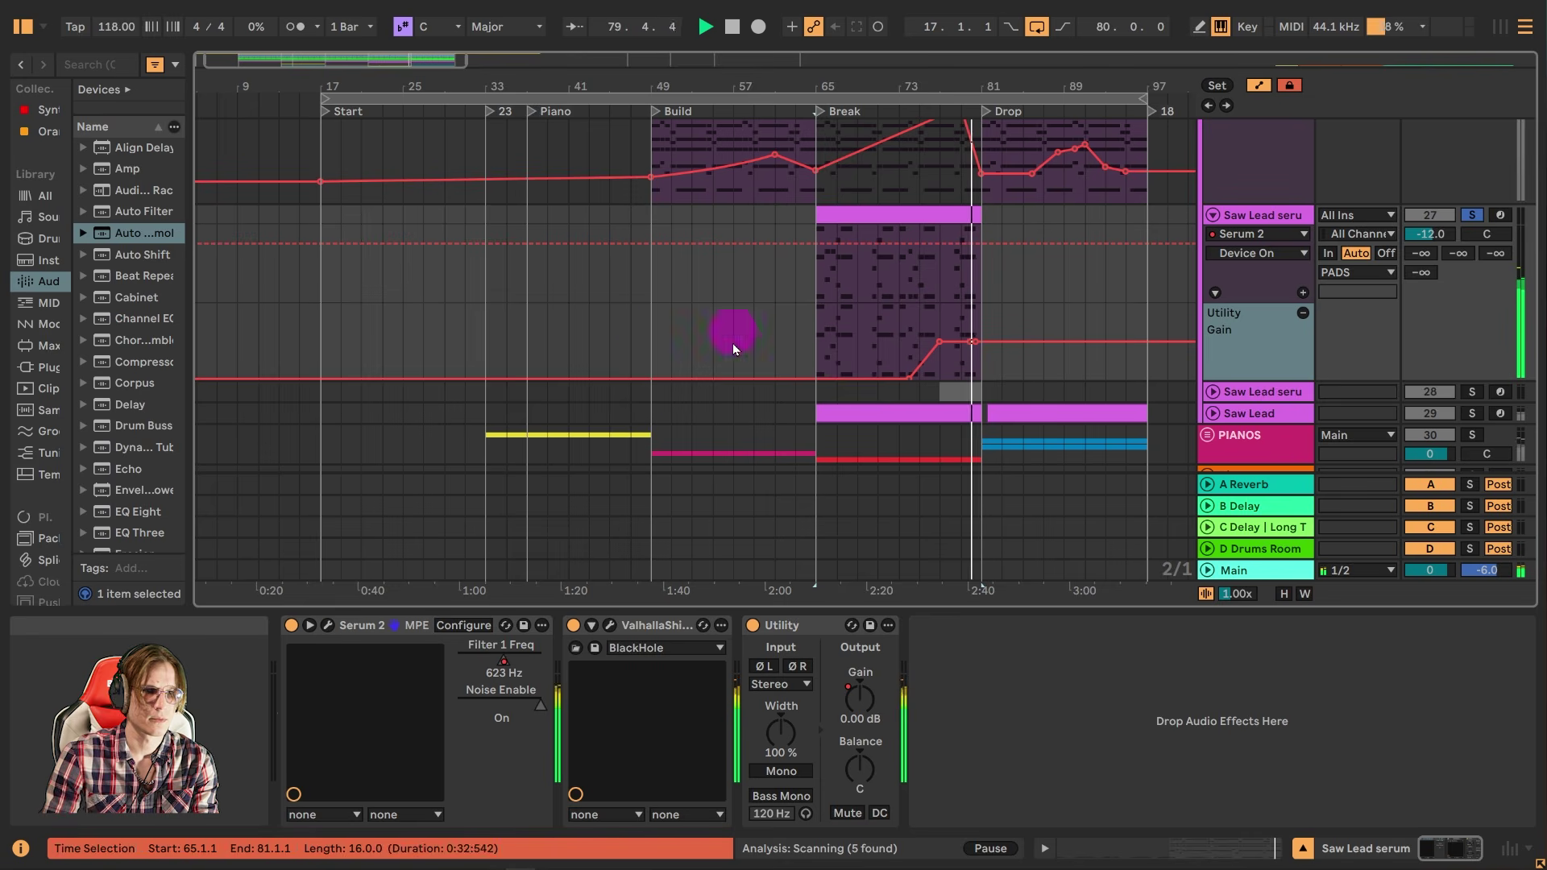
pyautogui.click(328, 624)
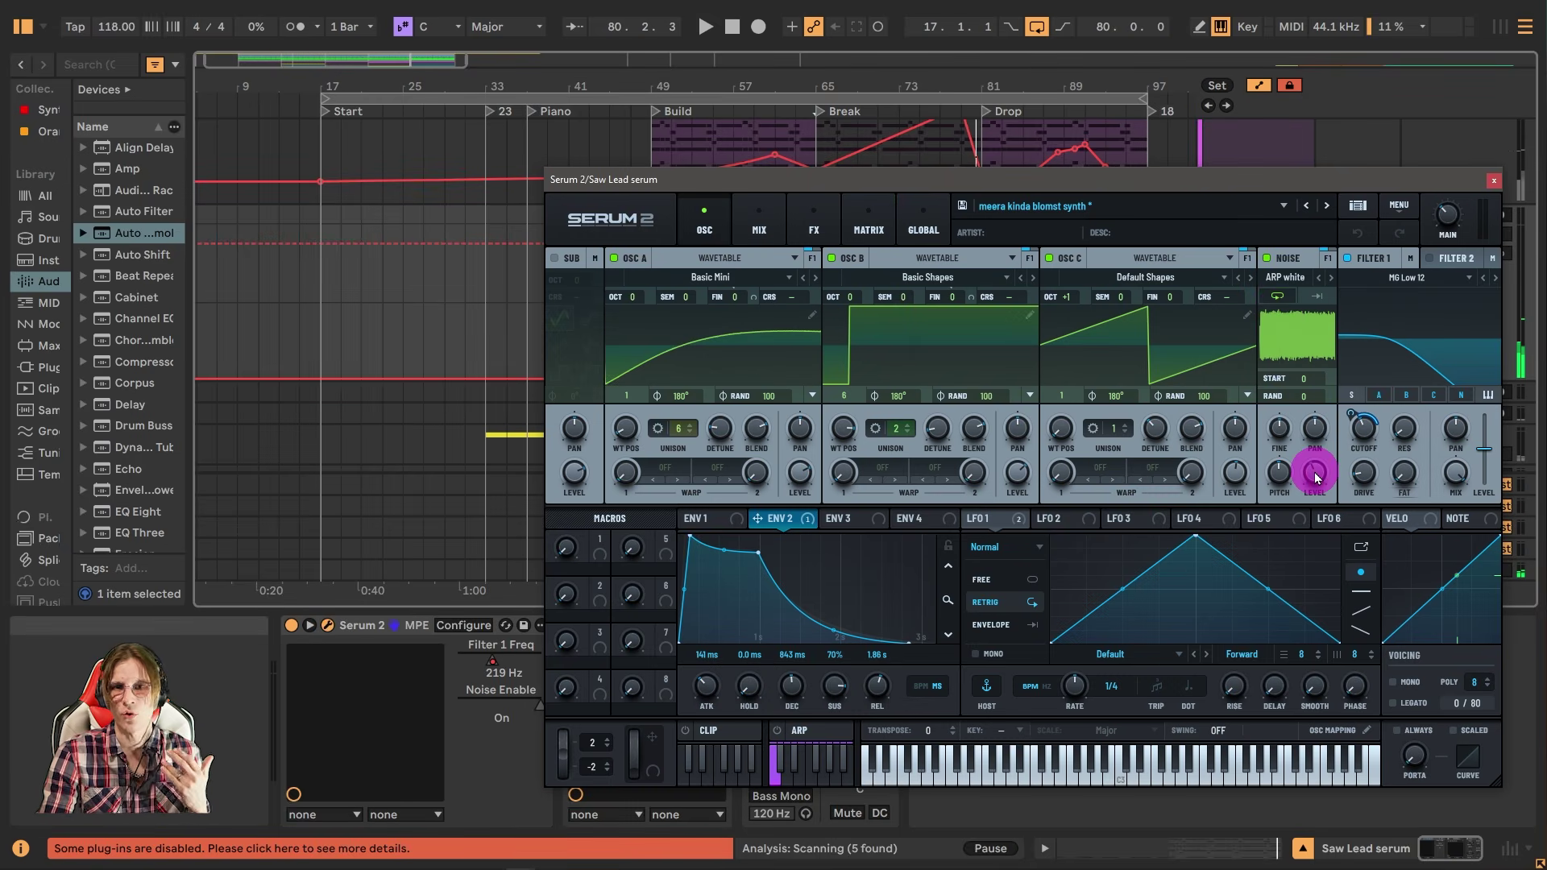
pyautogui.click(1495, 179)
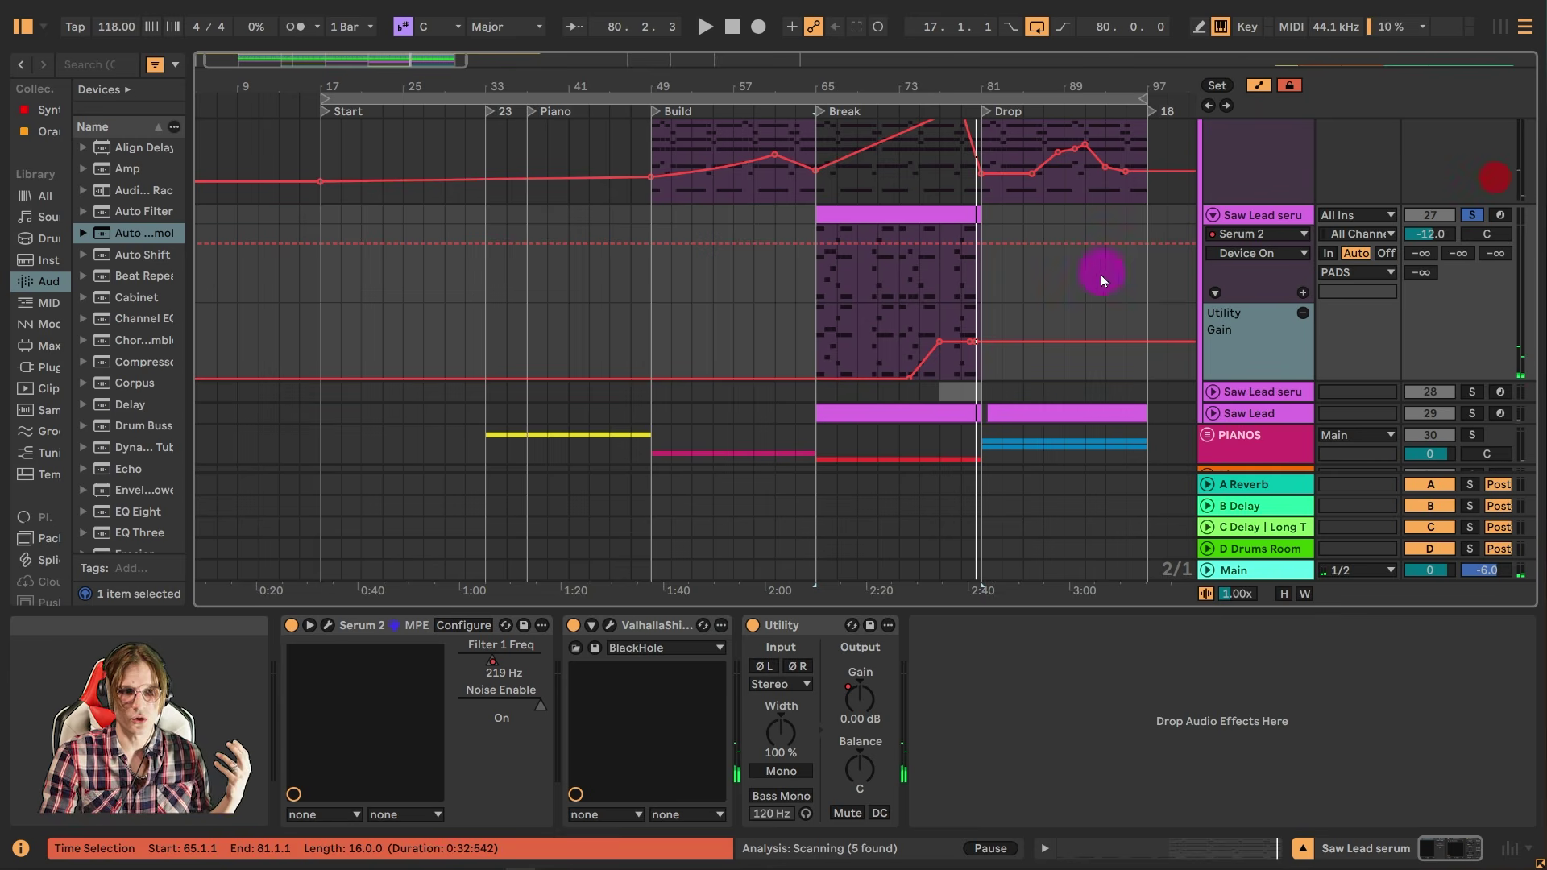
# - Unfold the Saw Lead track that uses Diva and make it the only soloed track
pyautogui.scroll(-1, 1128, 290)
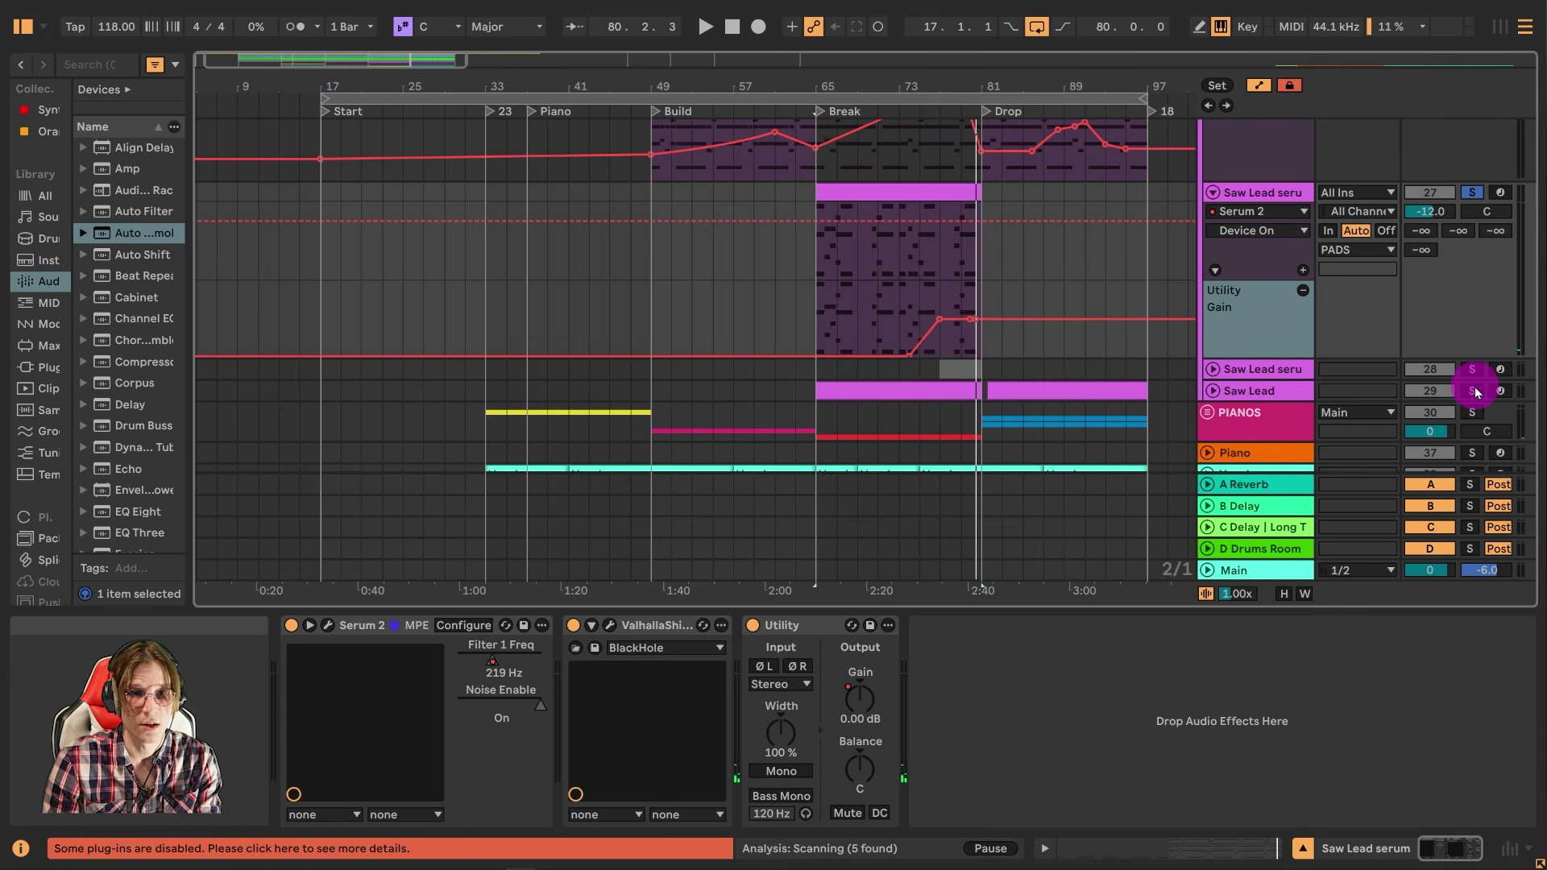
pyautogui.click(1207, 393)
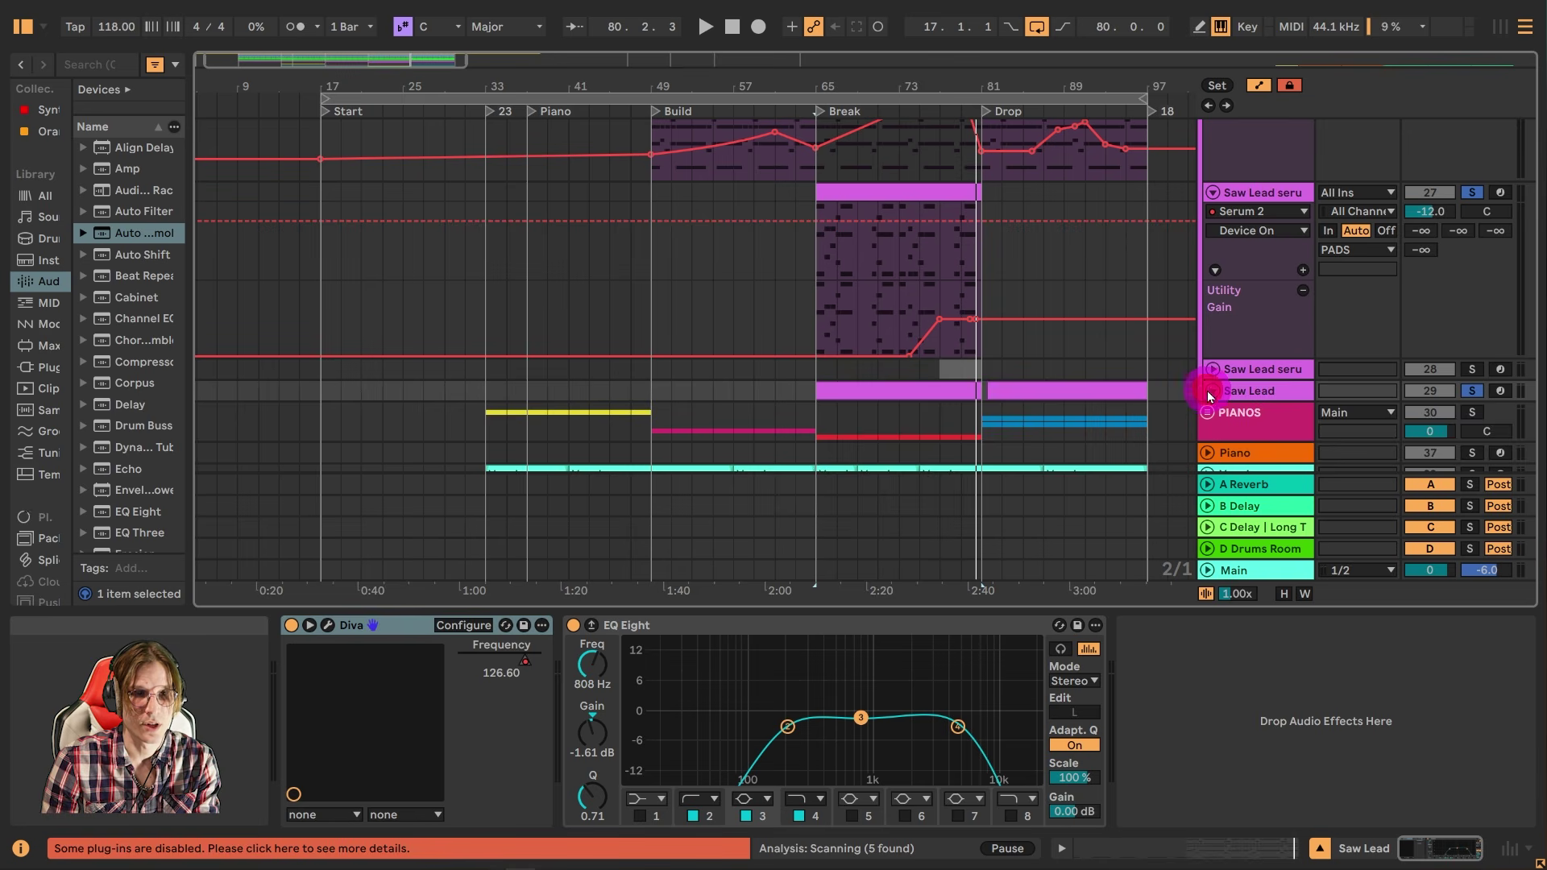
pyautogui.click(1210, 393)
pyautogui.click(950, 390)
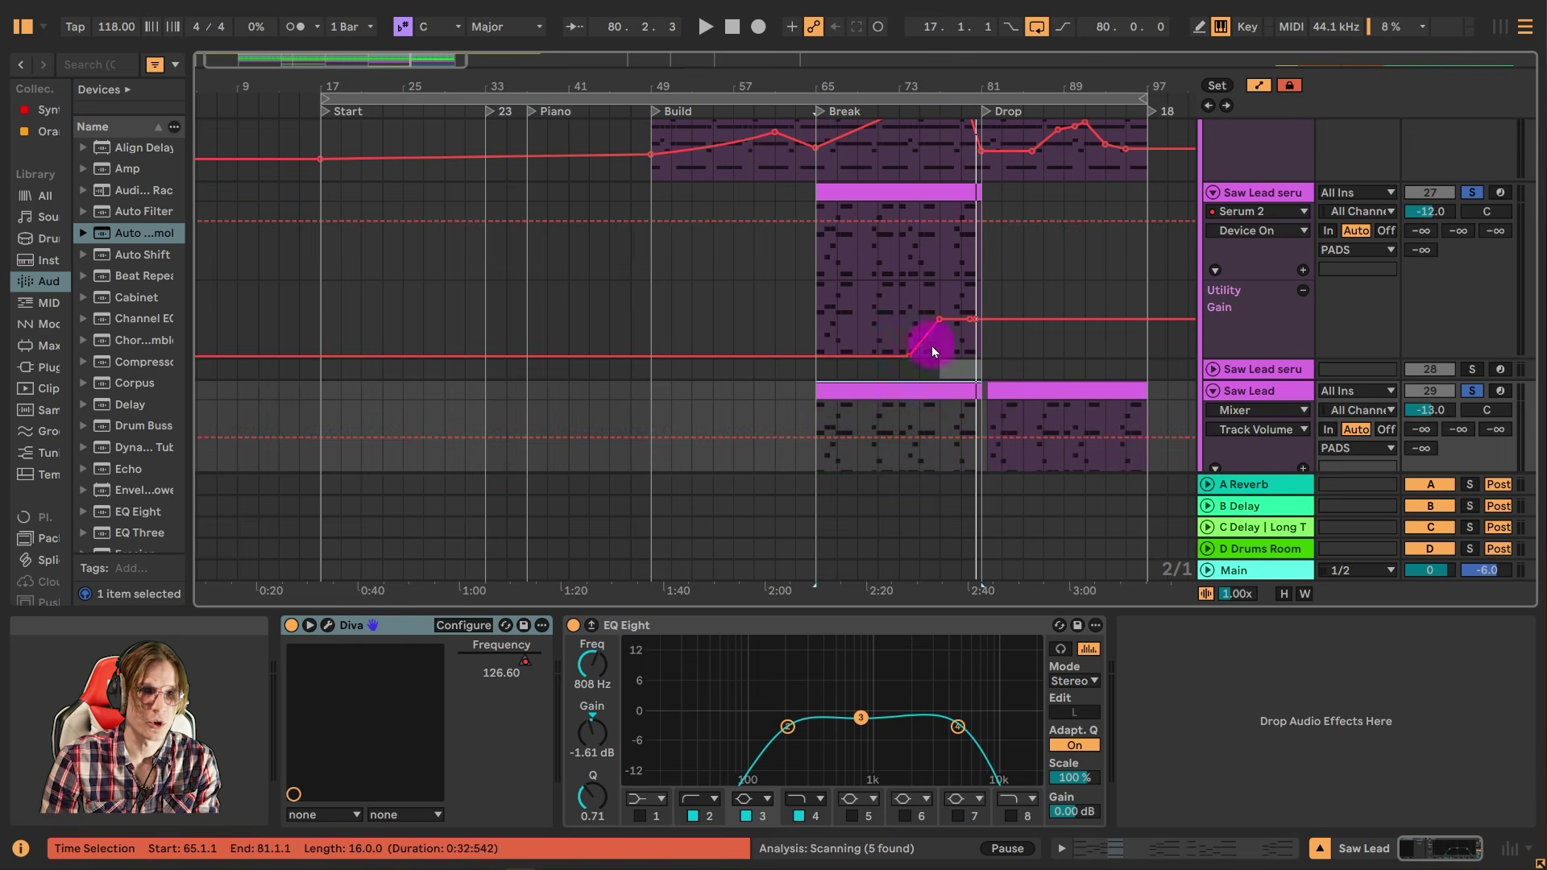
pyautogui.click(1472, 390)
# - Play the soloed Saw Lead from late in the Break and examine its Diva Frequency automation
pyautogui.click(935, 109)
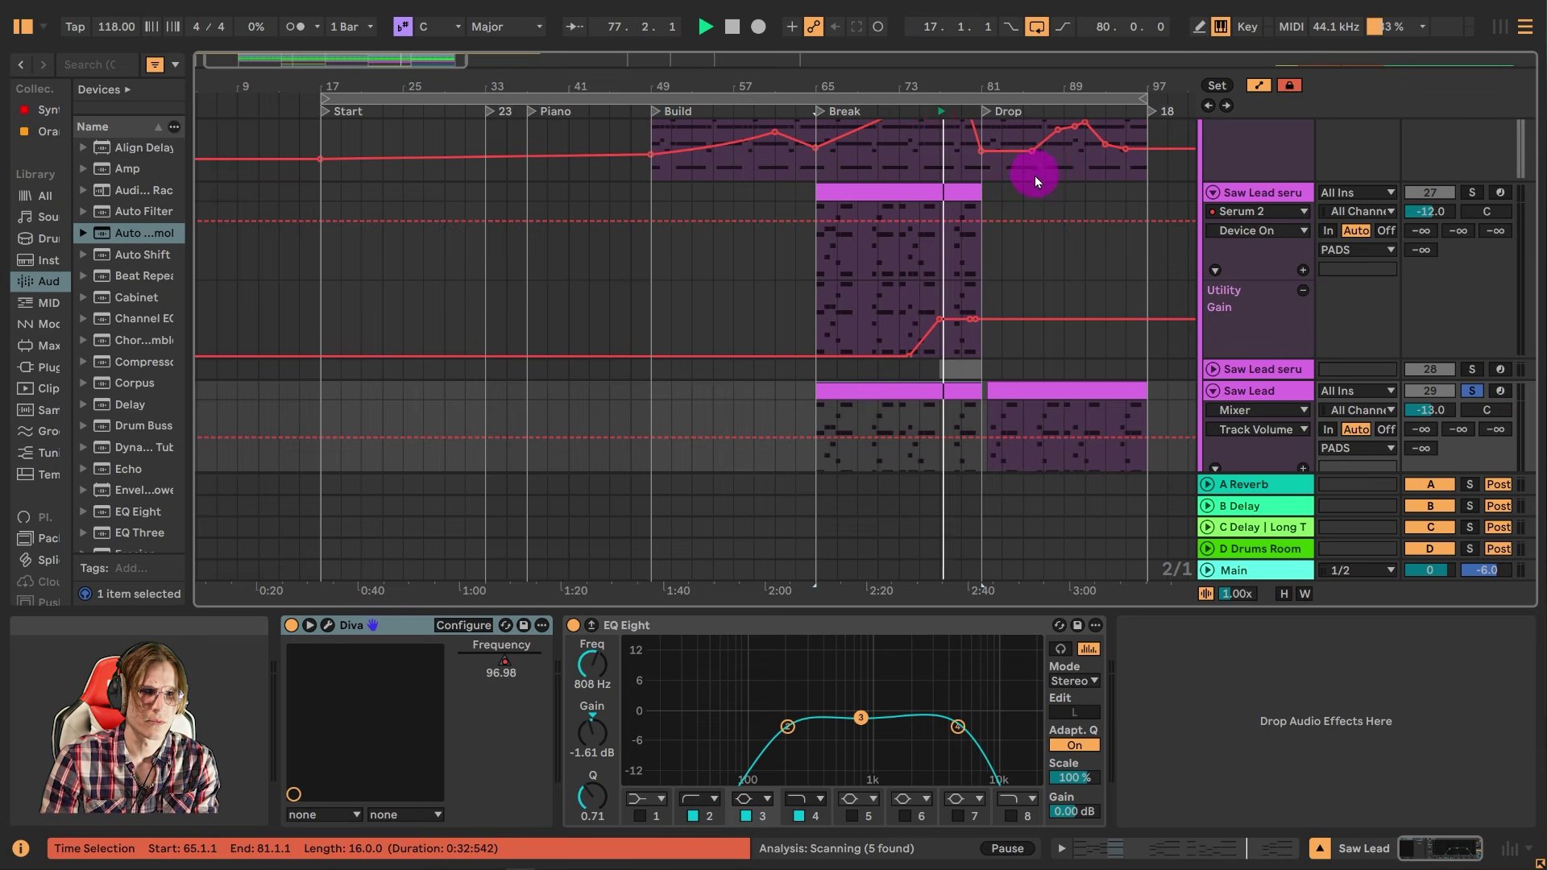
pyautogui.scroll(-2, 1007, 189)
pyautogui.scroll(-1, 1008, 189)
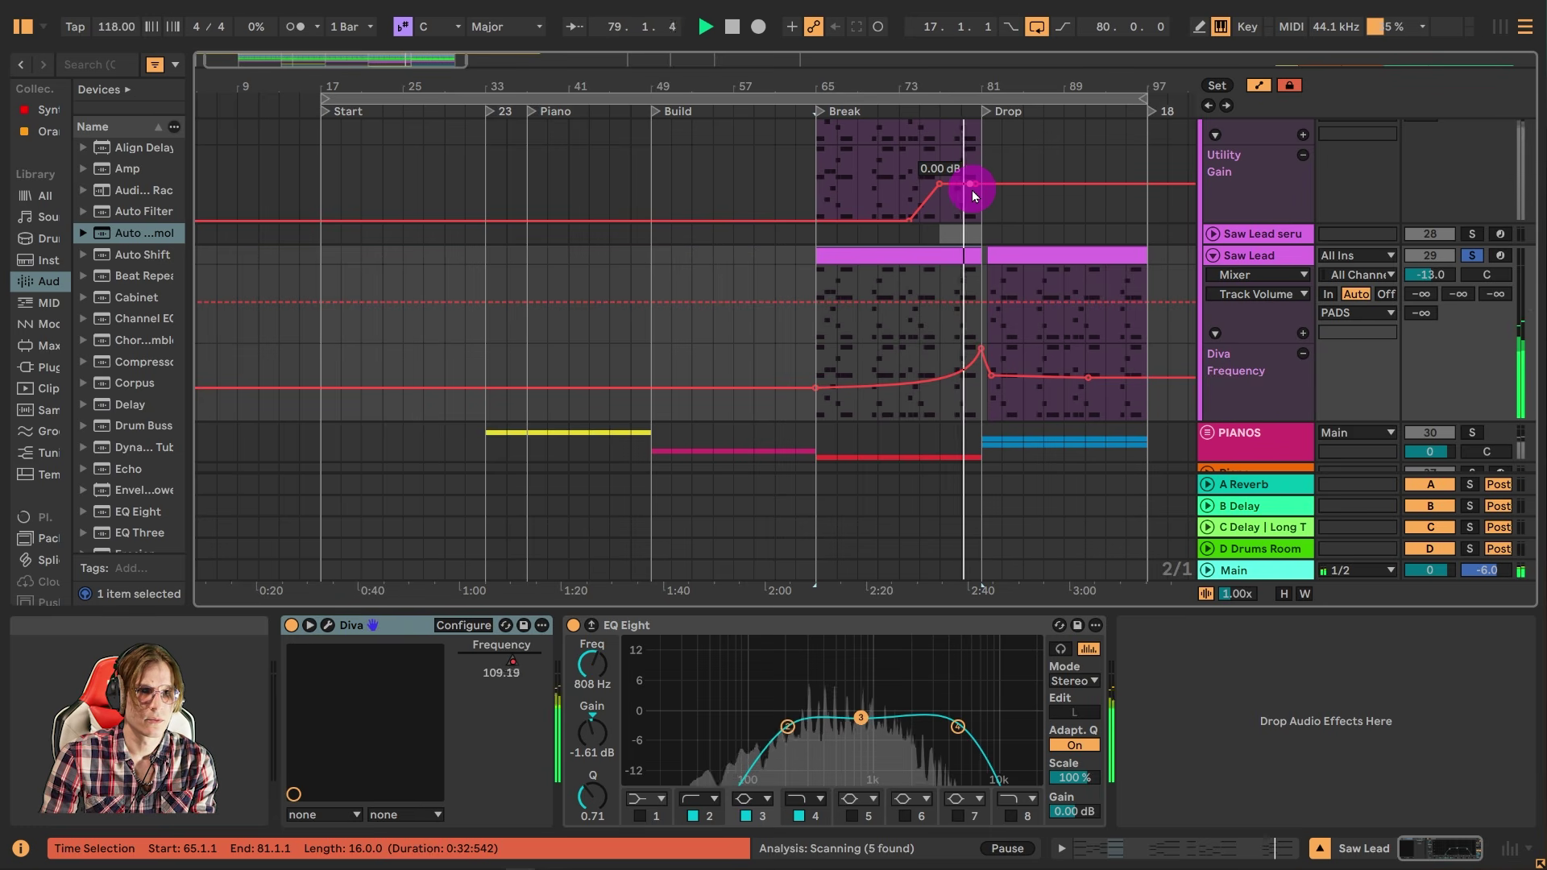
pyautogui.scroll(3, 1032, 187)
# - Clear the solo on the lead tracks and fold the unfolded Pad and Saw Lead tracks in the PADS group
pyautogui.click(1471, 171)
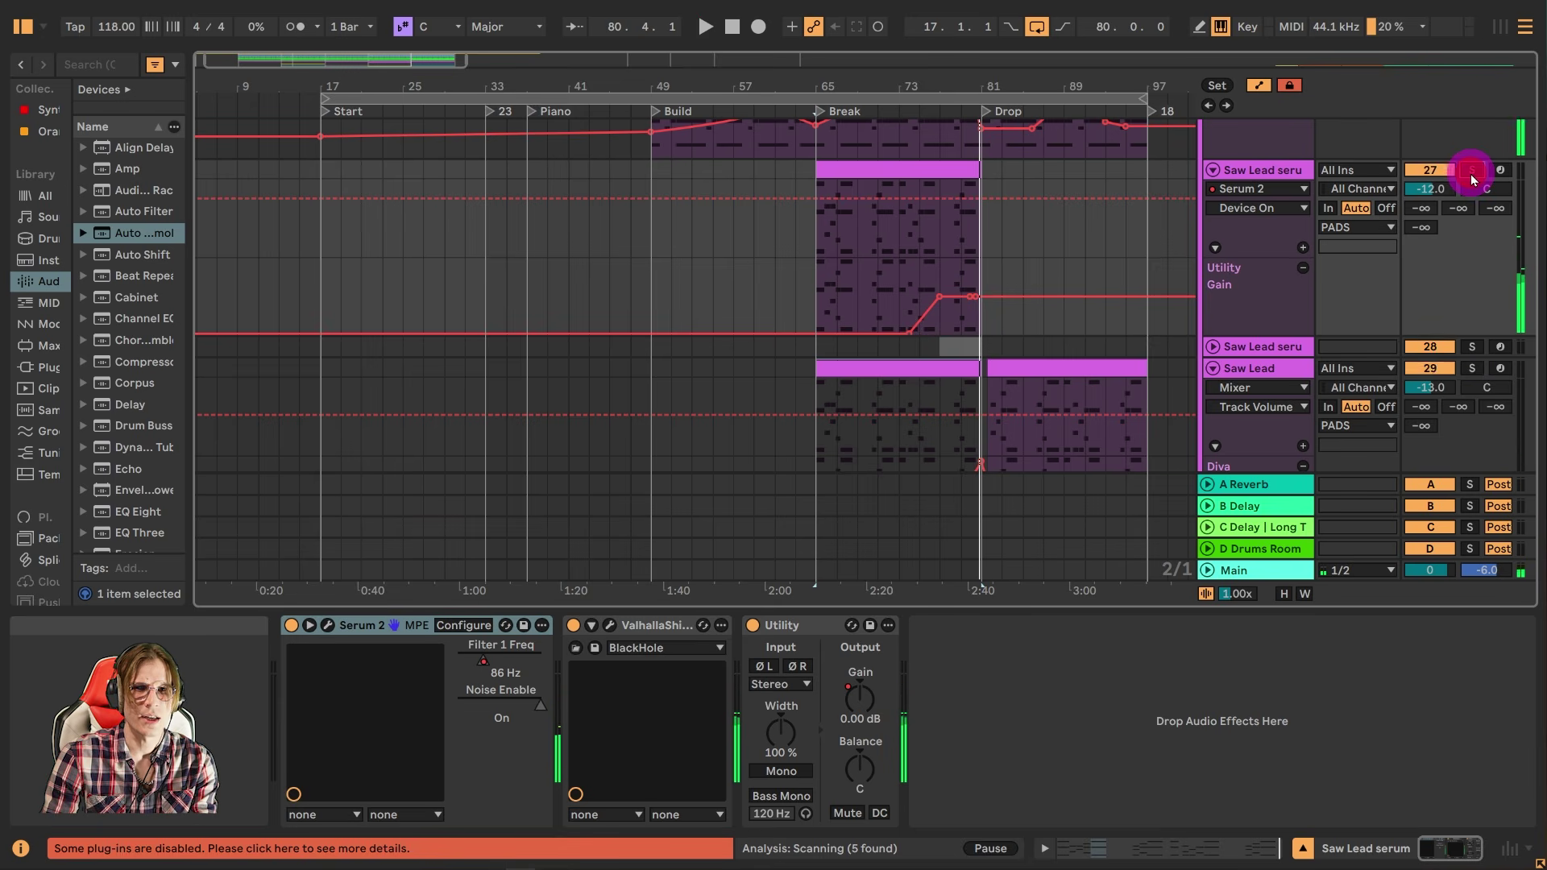
pyautogui.scroll(3, 1088, 200)
pyautogui.scroll(2, 1153, 174)
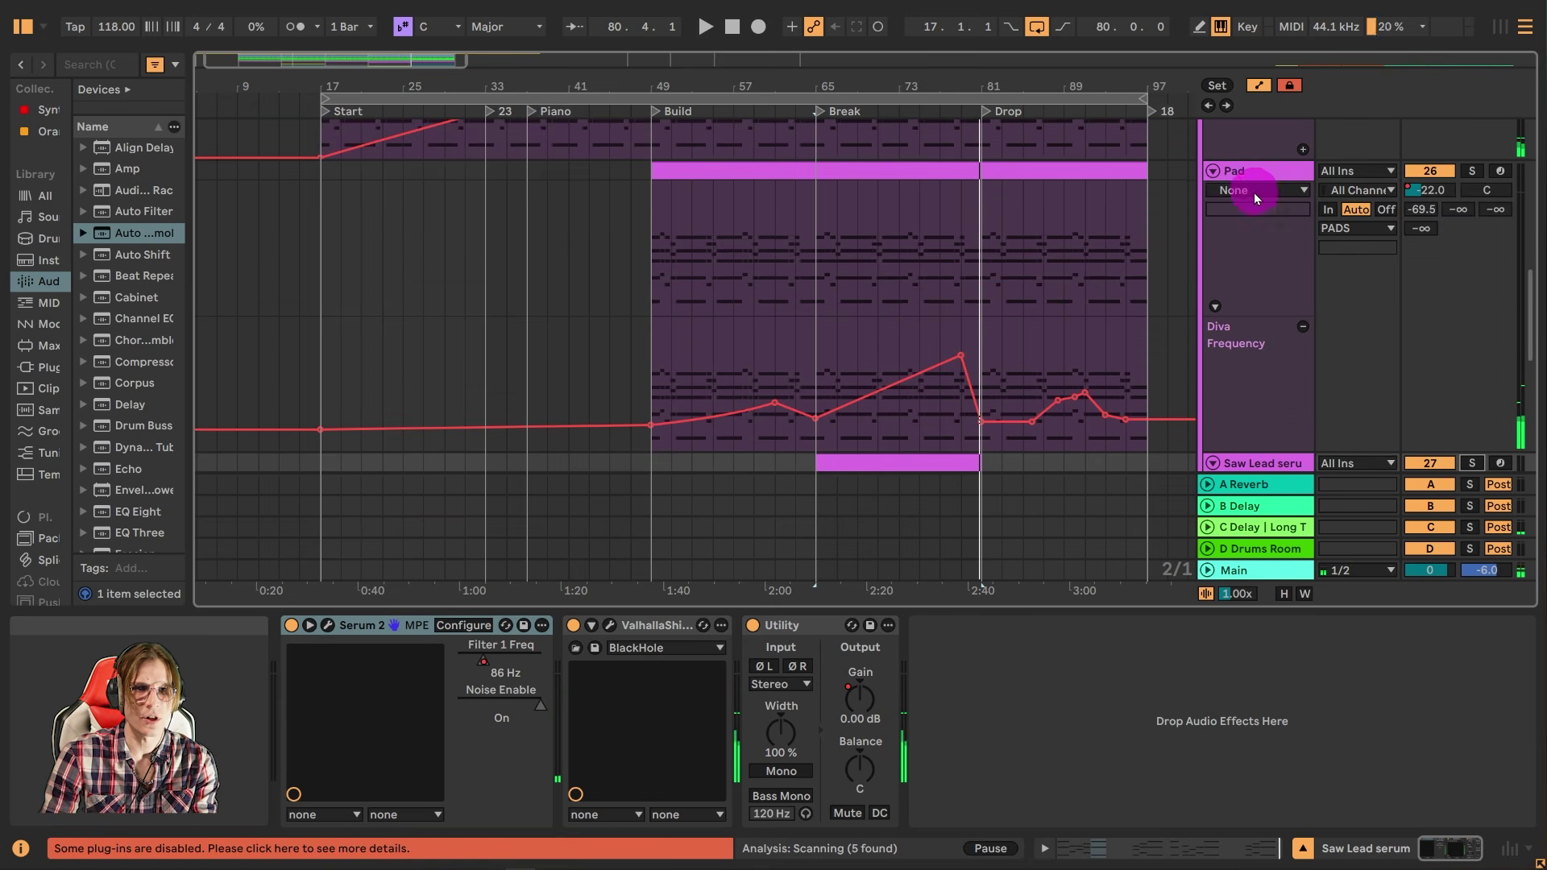
pyautogui.click(1216, 168)
pyautogui.scroll(2, 1138, 248)
pyautogui.click(1212, 260)
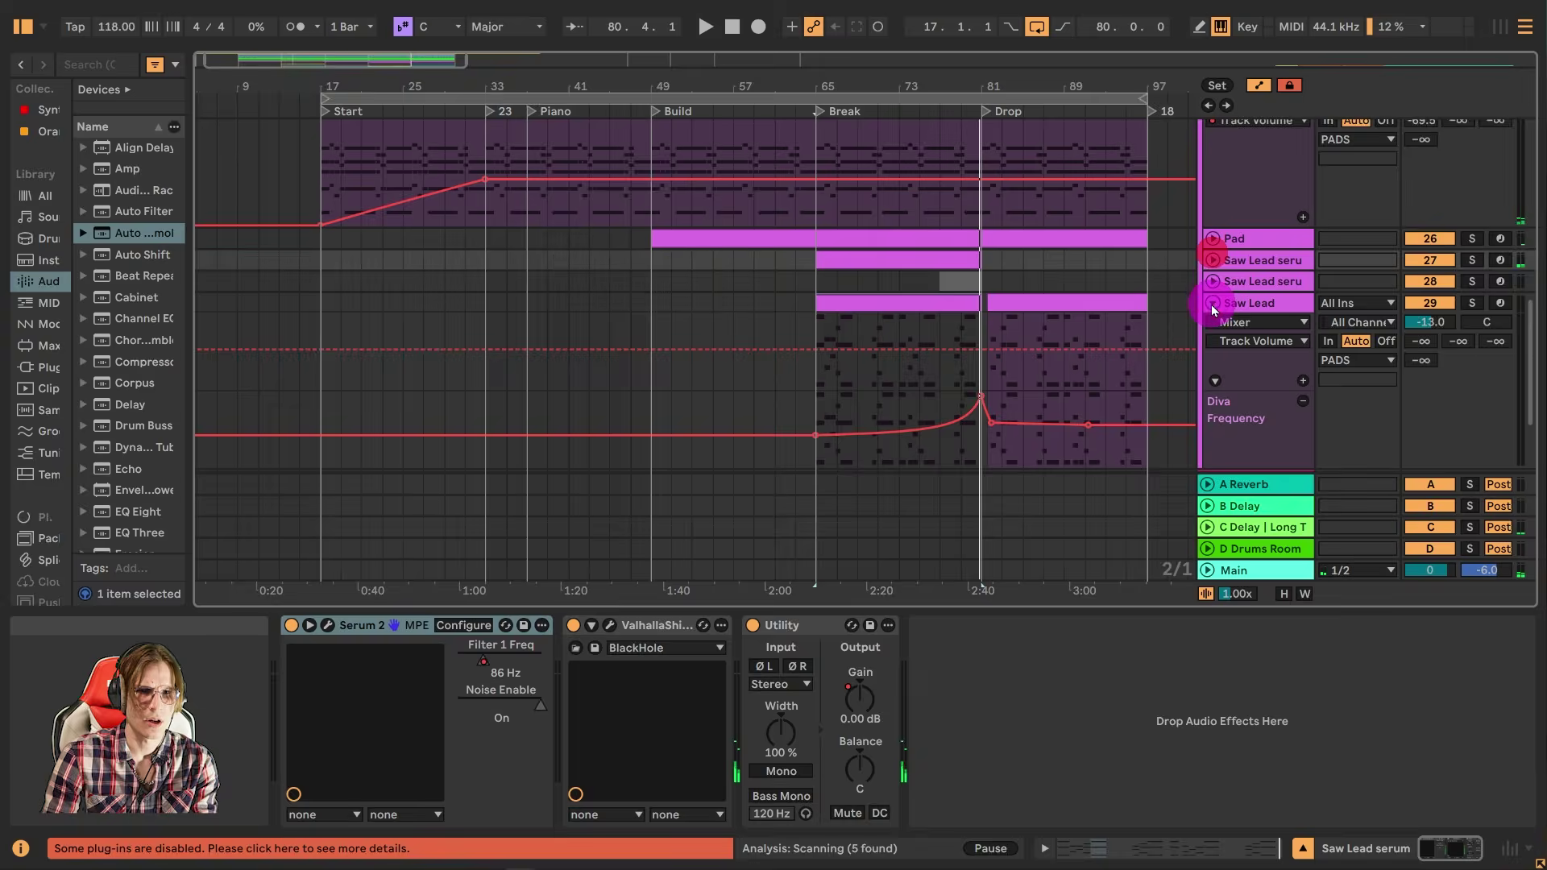
pyautogui.click(1212, 303)
pyautogui.scroll(2, 1260, 215)
pyautogui.click(1213, 195)
pyautogui.scroll(-2, 1213, 190)
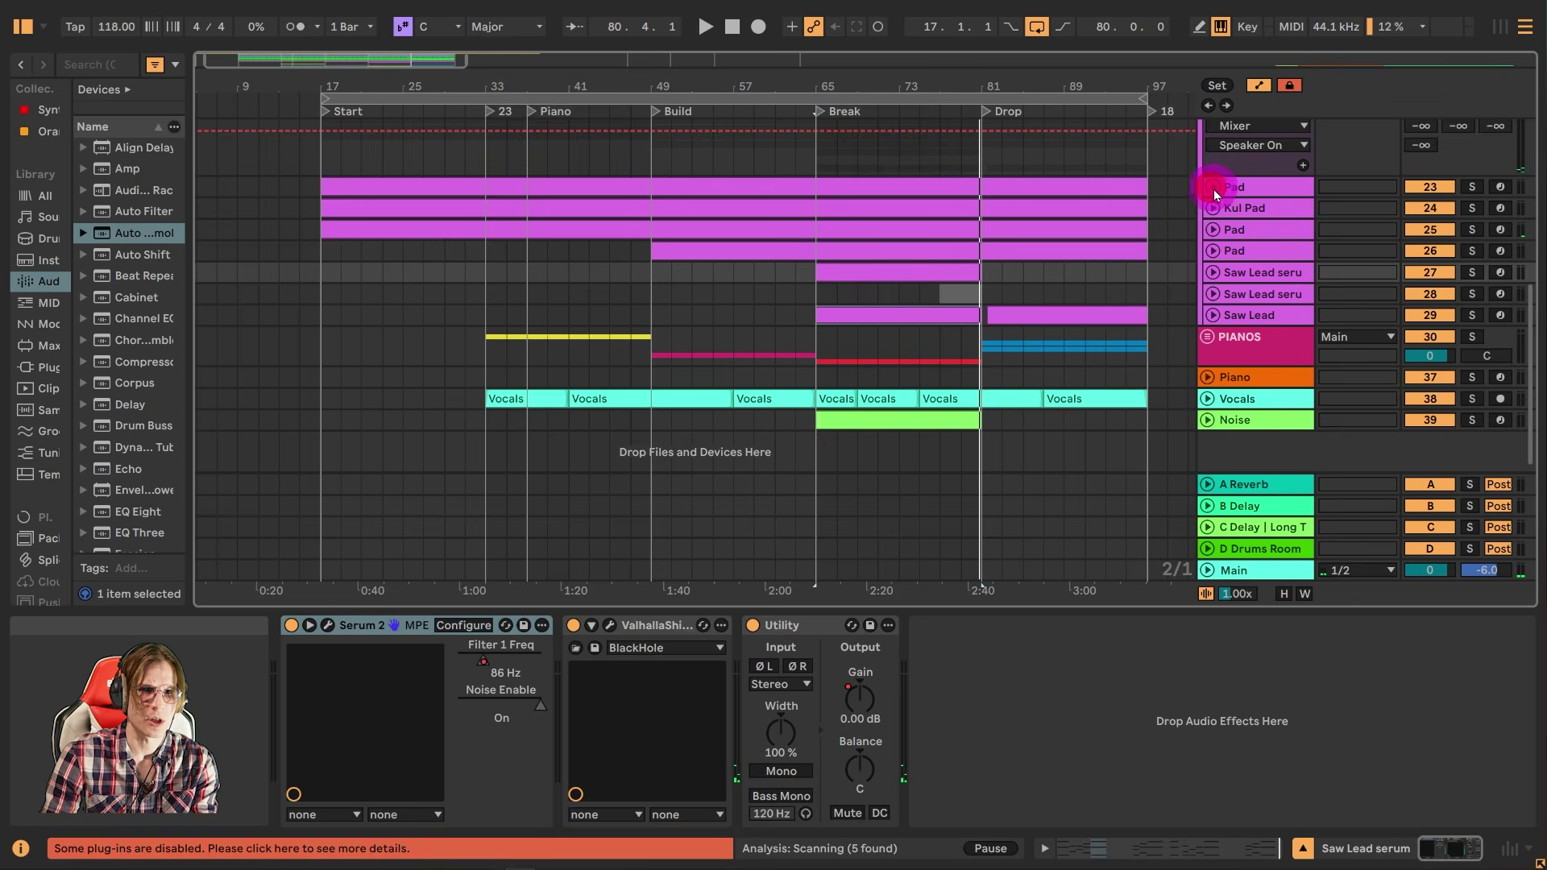
# - Solo the whole PADS group and start playback from the Break locator
pyautogui.scroll(4, 1290, 242)
pyautogui.click(1471, 177)
pyautogui.click(822, 111)
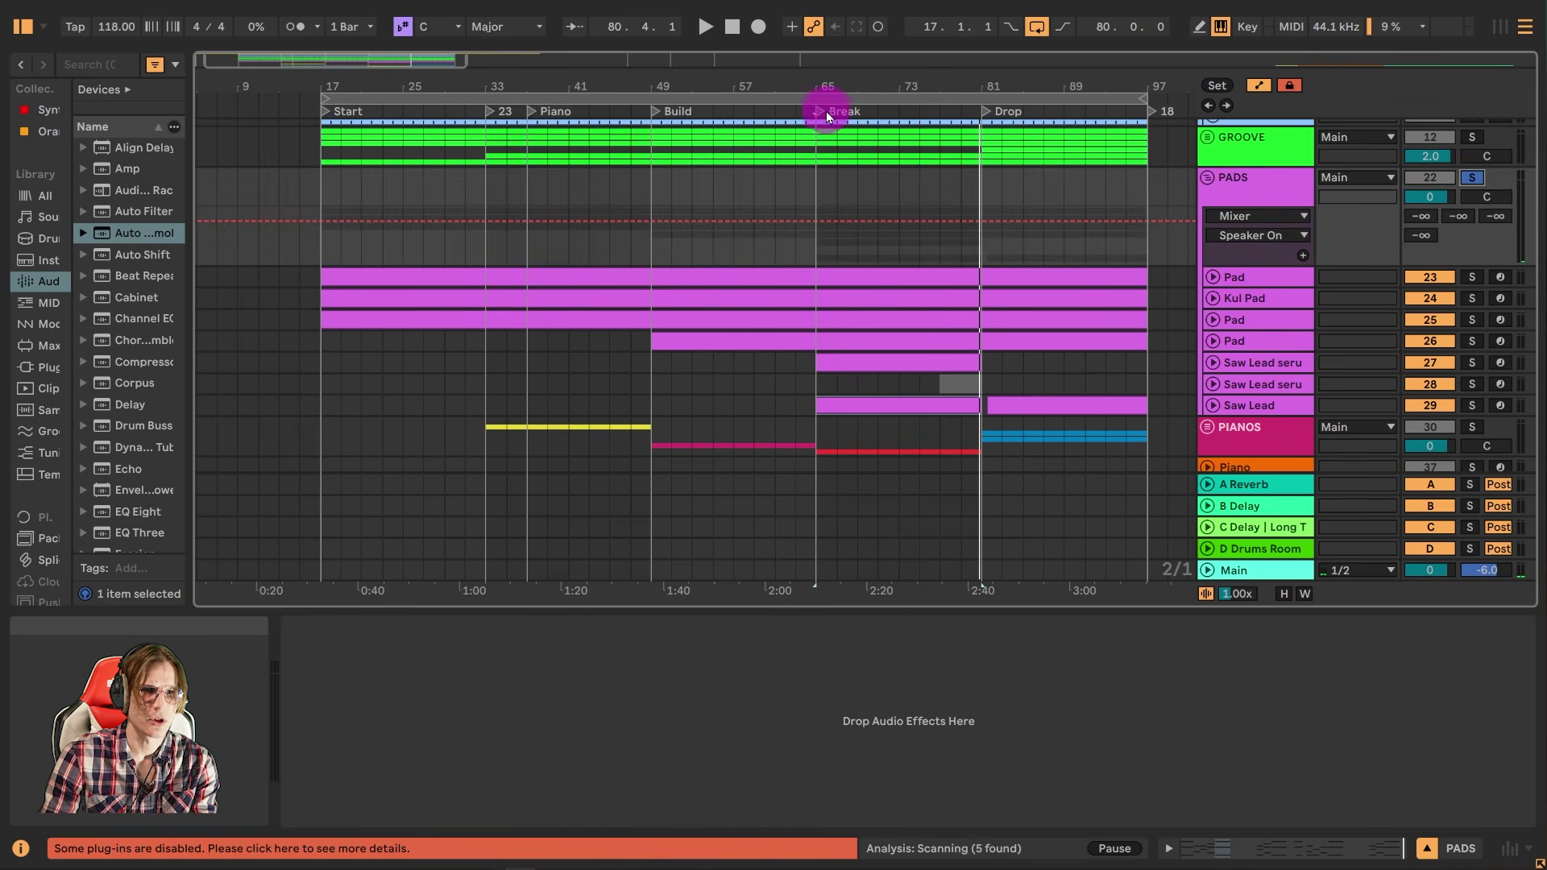
# - Listen to the soloed PADS group through the Break and stop playback as the Drop begins
pyautogui.click(997, 300)
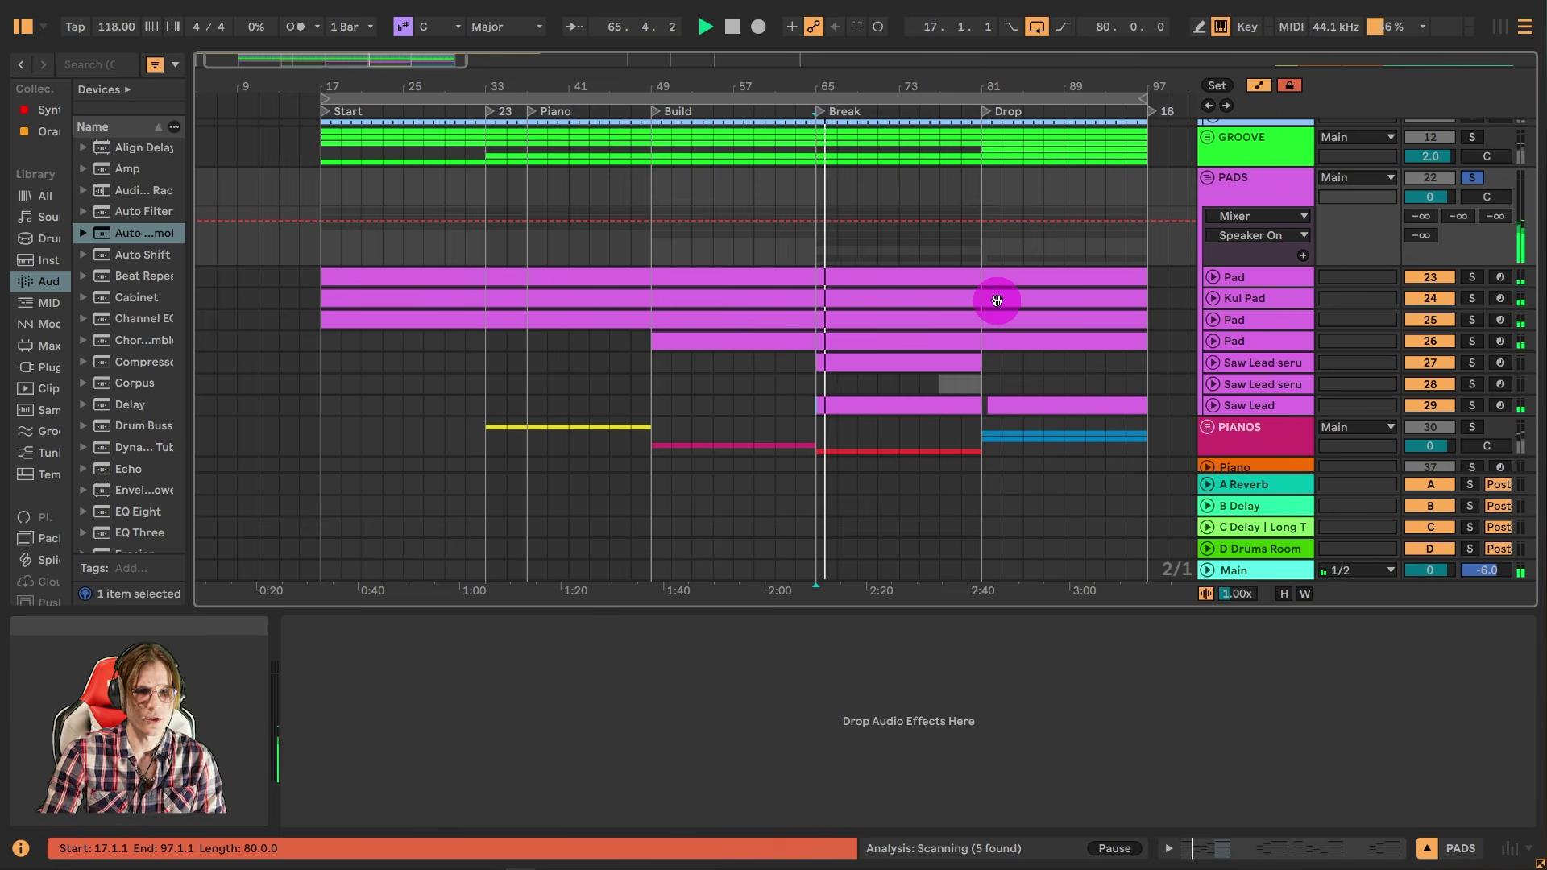
pyautogui.click(943, 290)
pyautogui.scroll(-1, 946, 292)
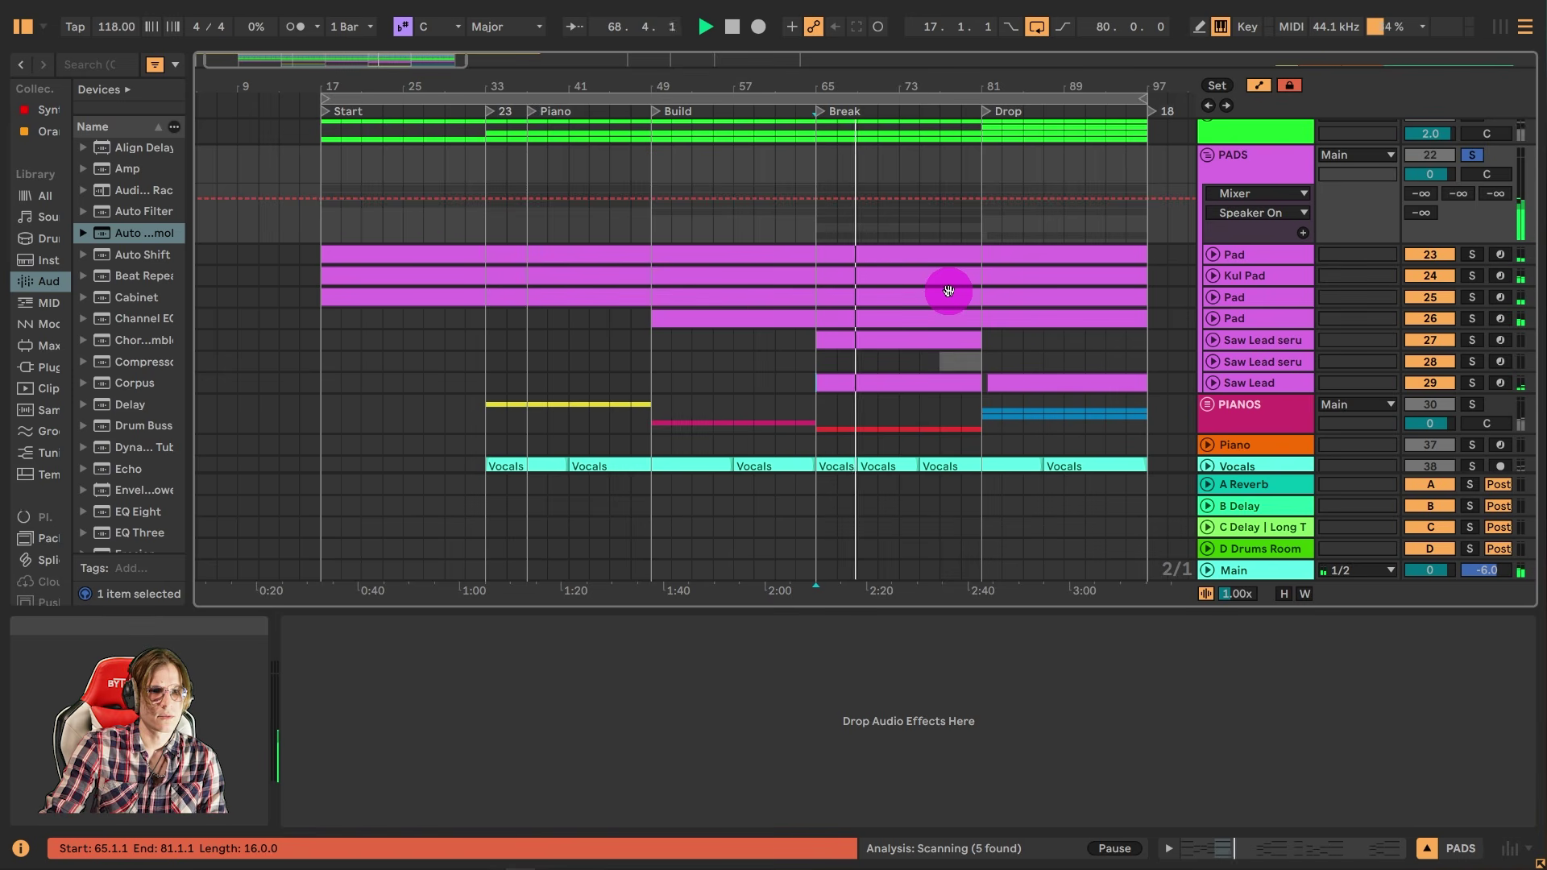
pyautogui.scroll(-3, 948, 291)
pyautogui.click(1047, 303)
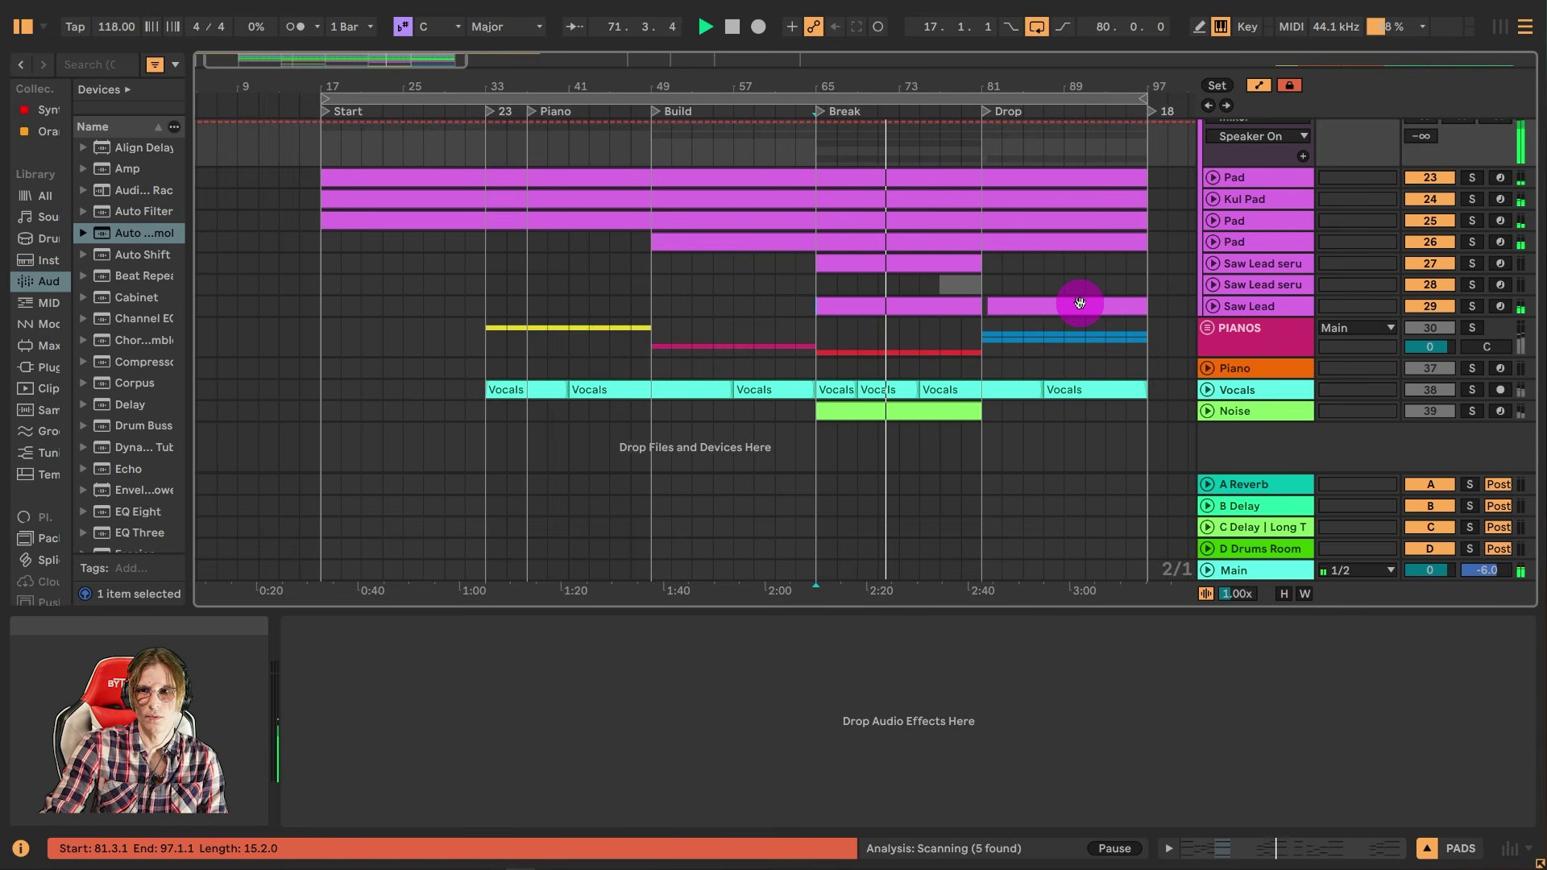
pyautogui.click(1062, 318)
pyautogui.scroll(2, 1061, 317)
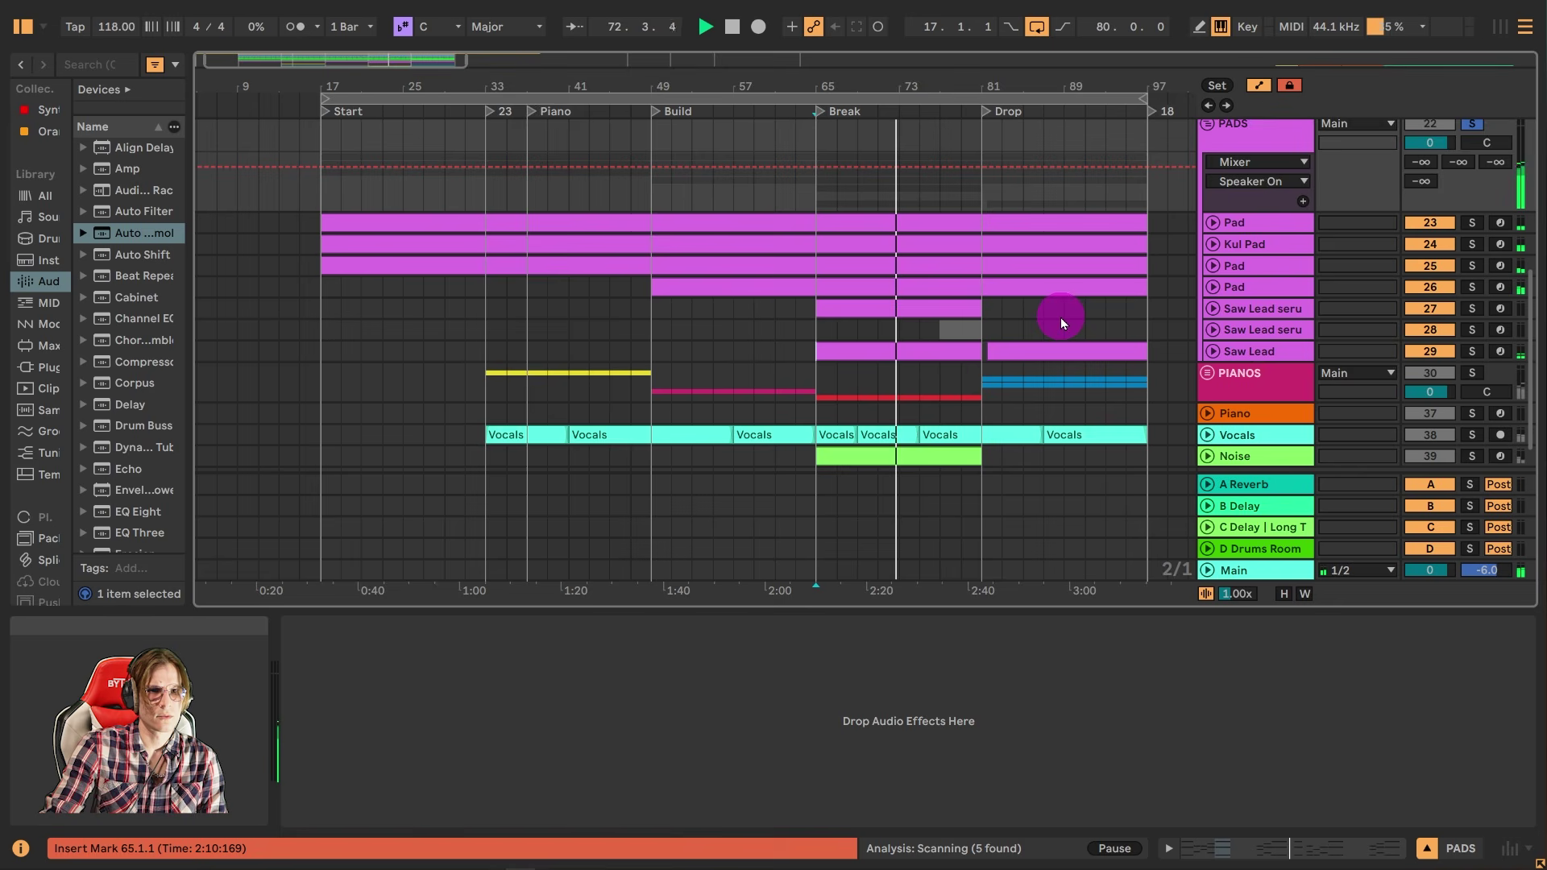
pyautogui.scroll(-2, 1061, 318)
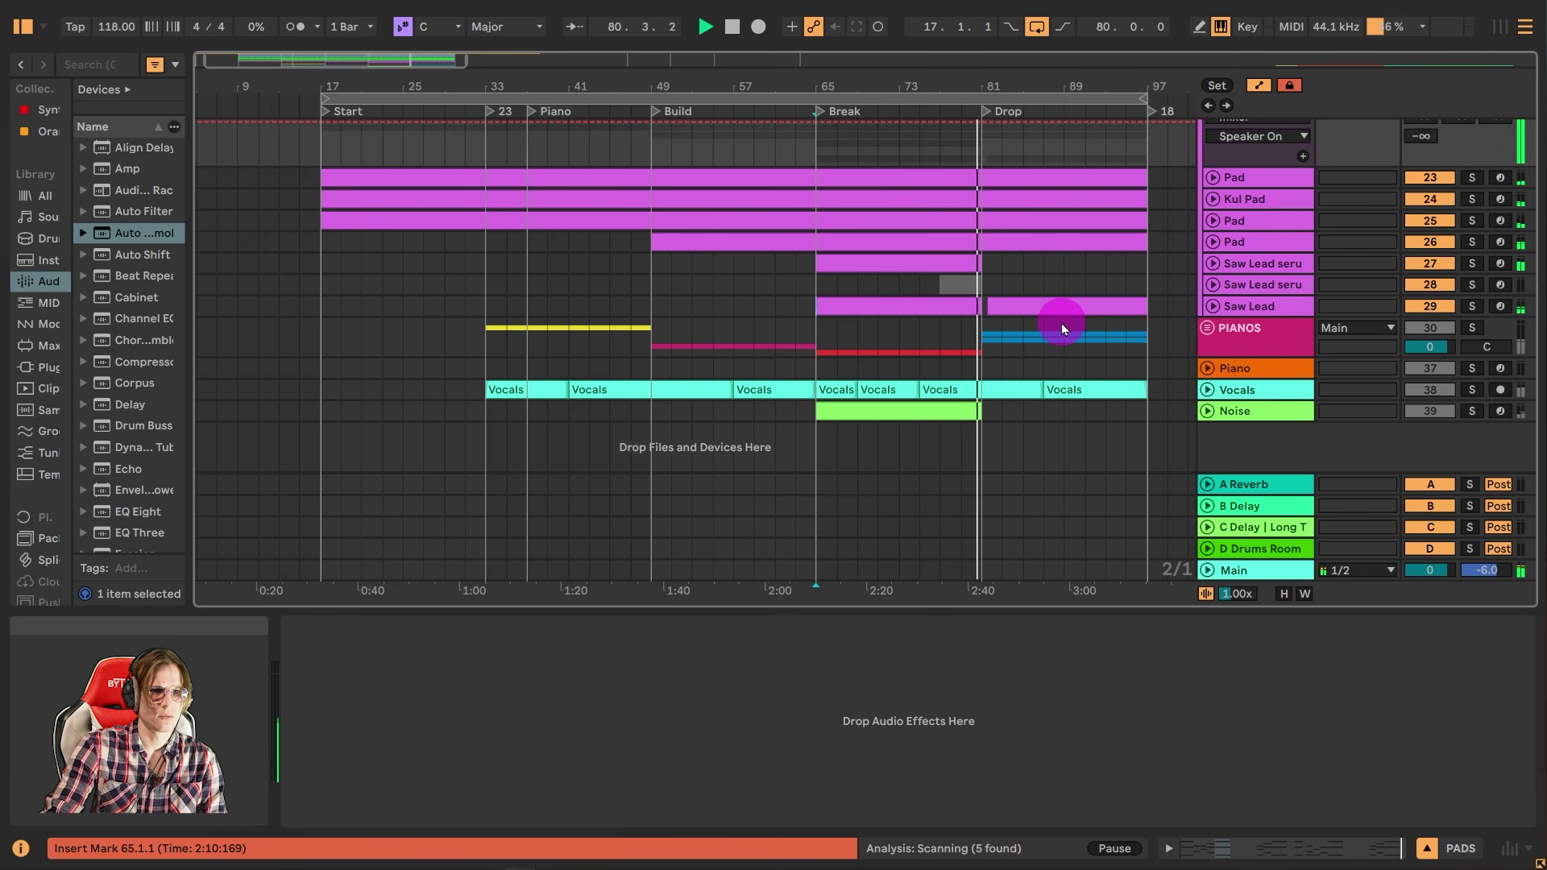
pyautogui.press('space')
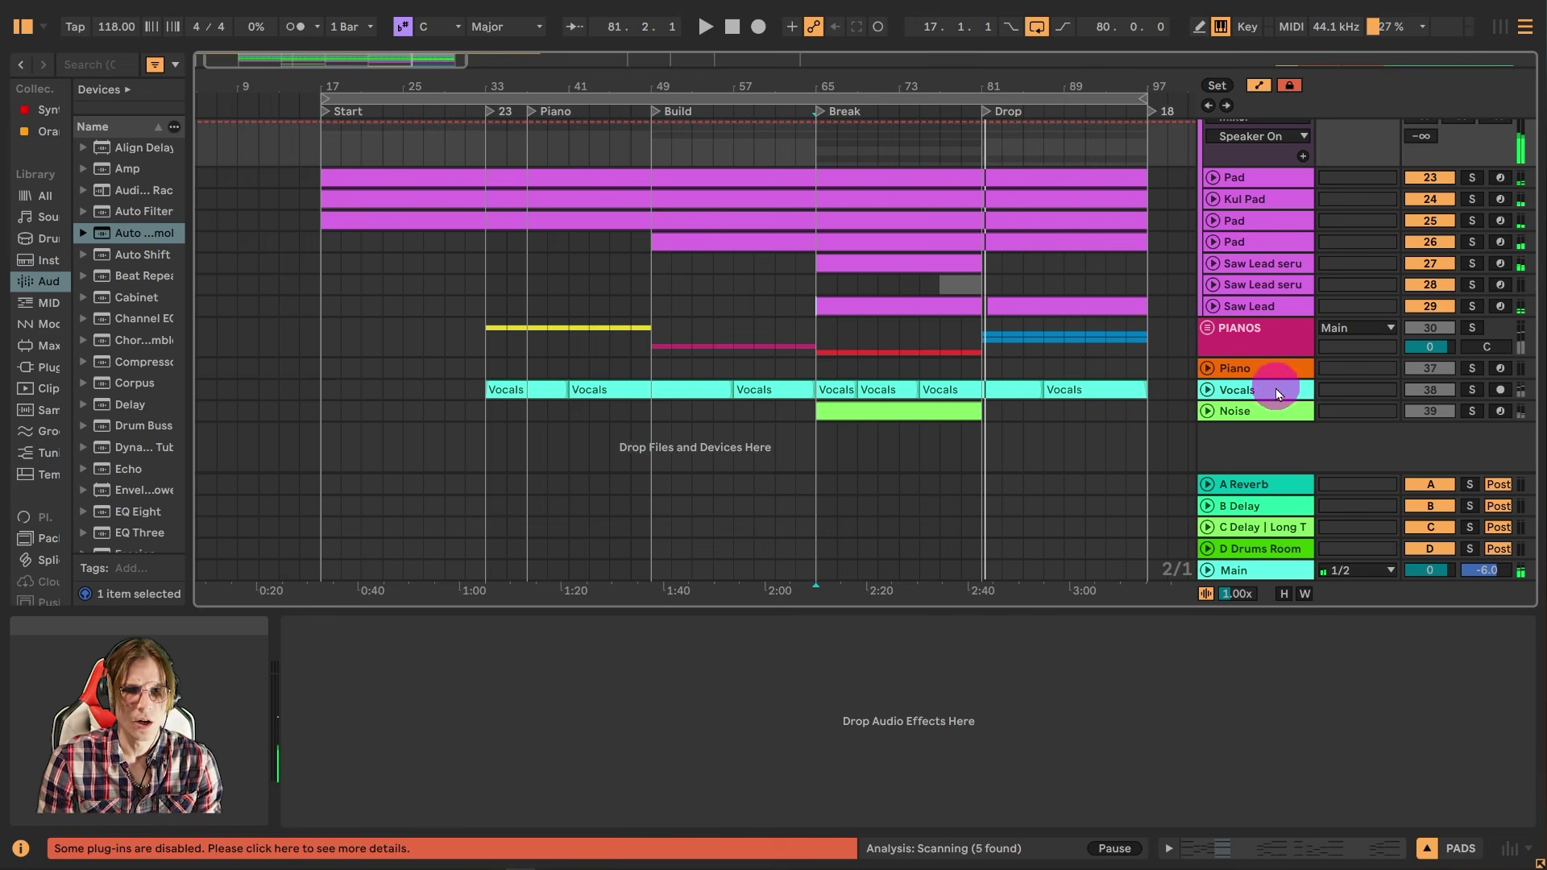
# - Solo the Noise track alongside the pads, play it from the Break, unfold it, and clear its solo
pyautogui.click(1472, 414)
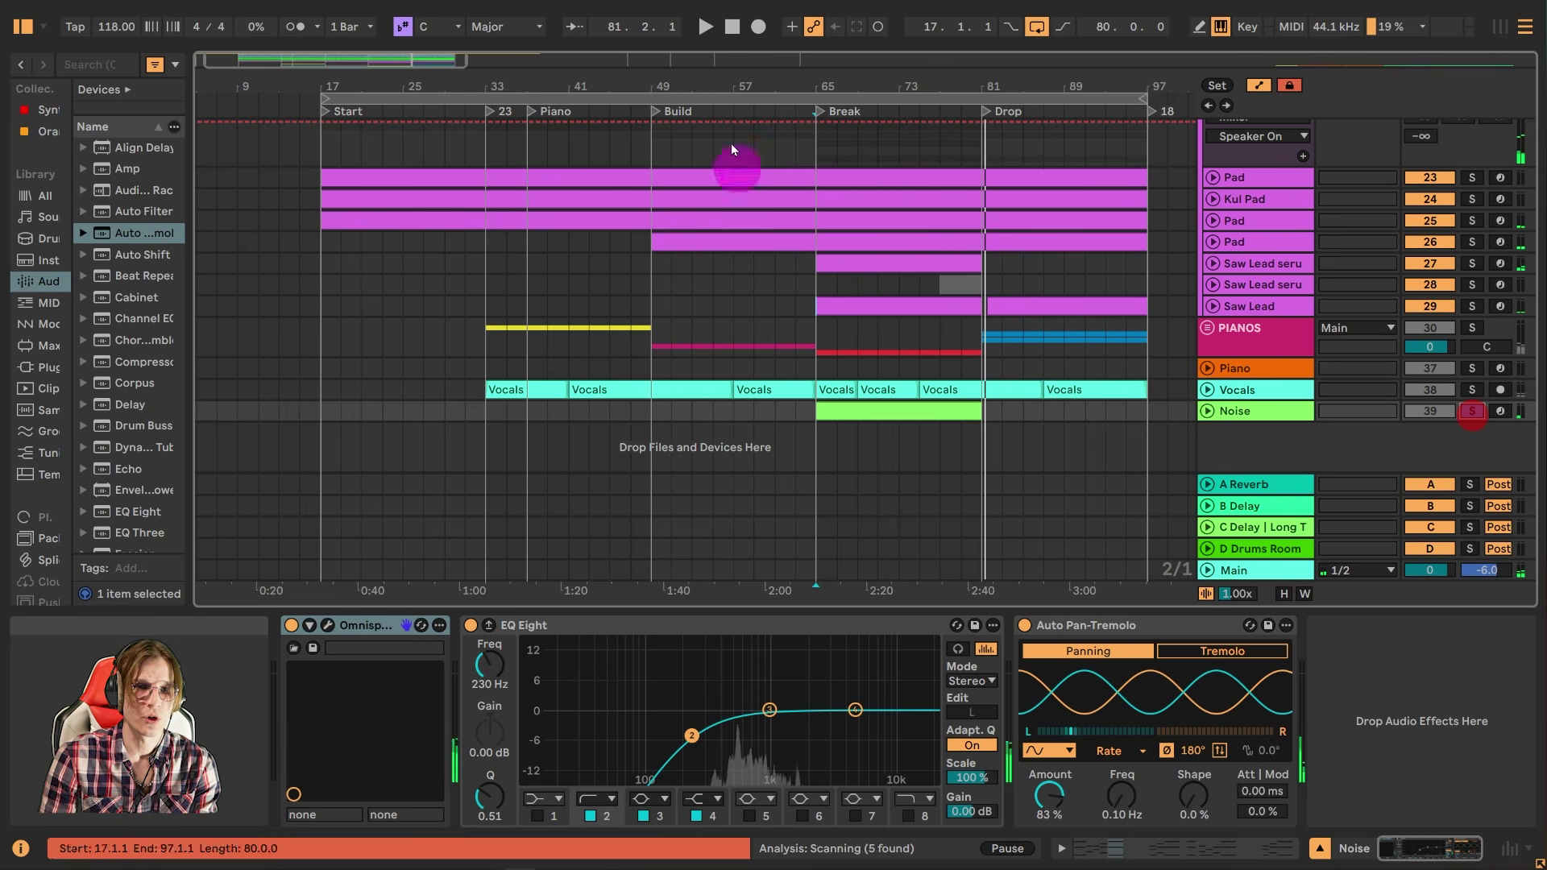
pyautogui.click(819, 113)
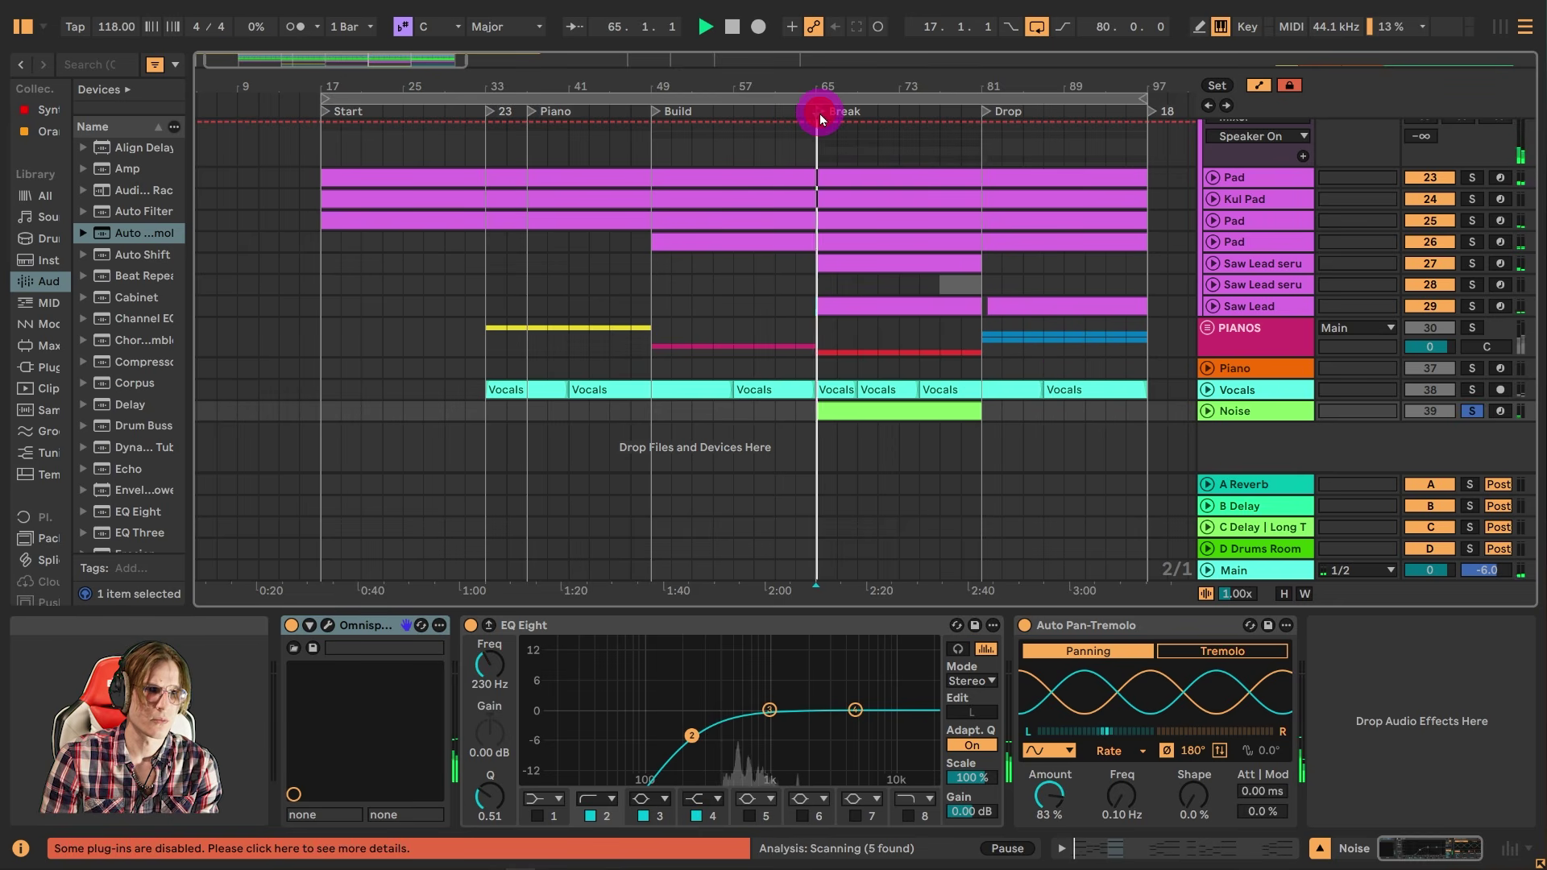
pyautogui.click(1206, 411)
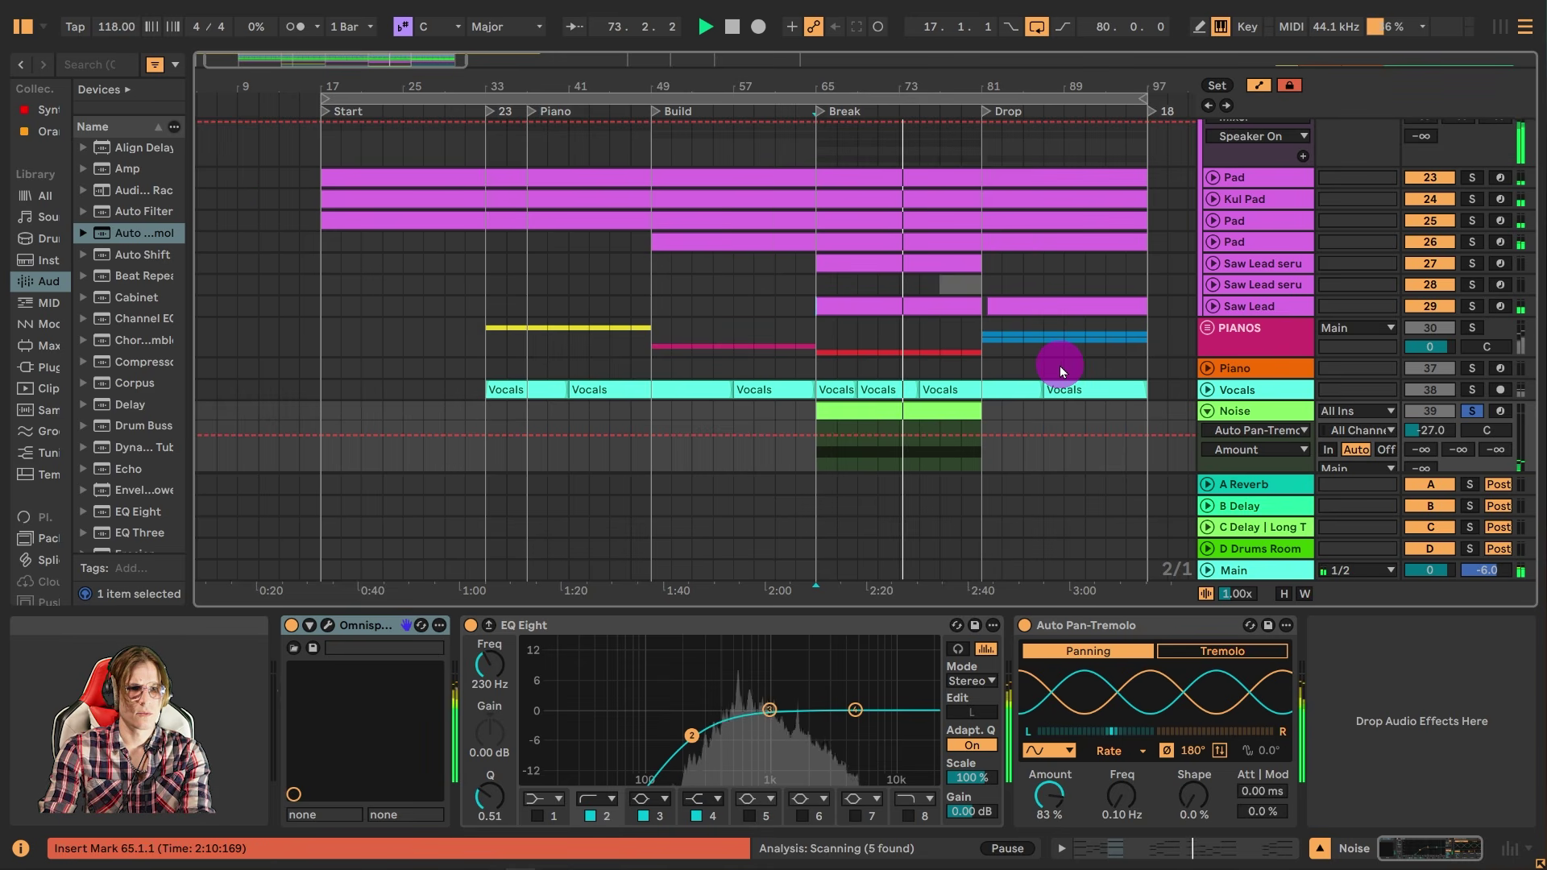
pyautogui.click(1471, 413)
pyautogui.click(1472, 412)
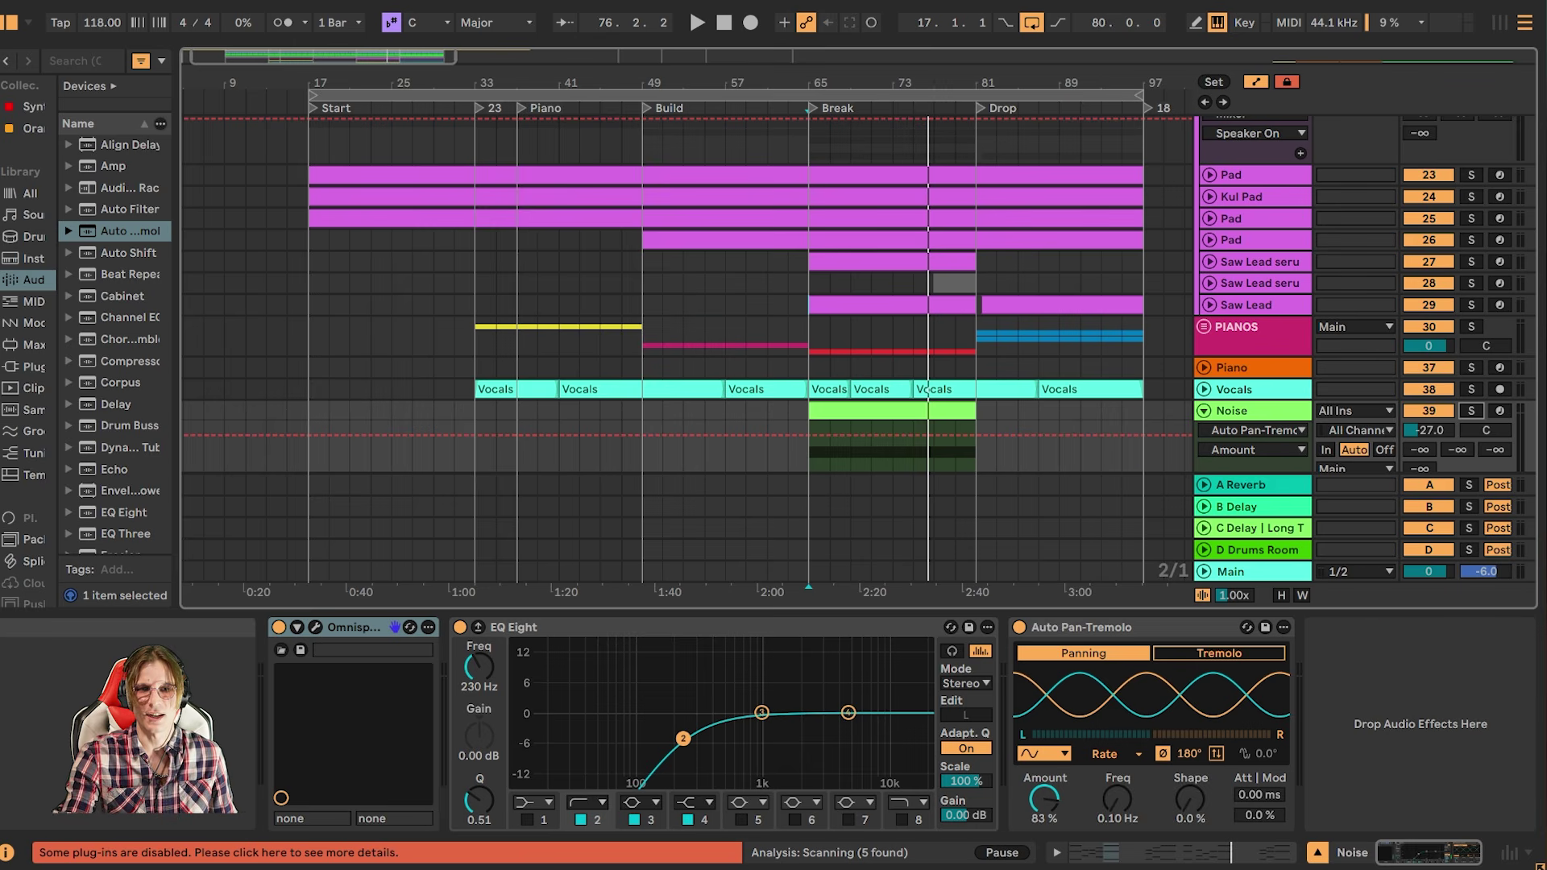
# - Fold the Noise track and collapse the PADS group
pyautogui.click(1202, 410)
pyautogui.scroll(2, 1207, 222)
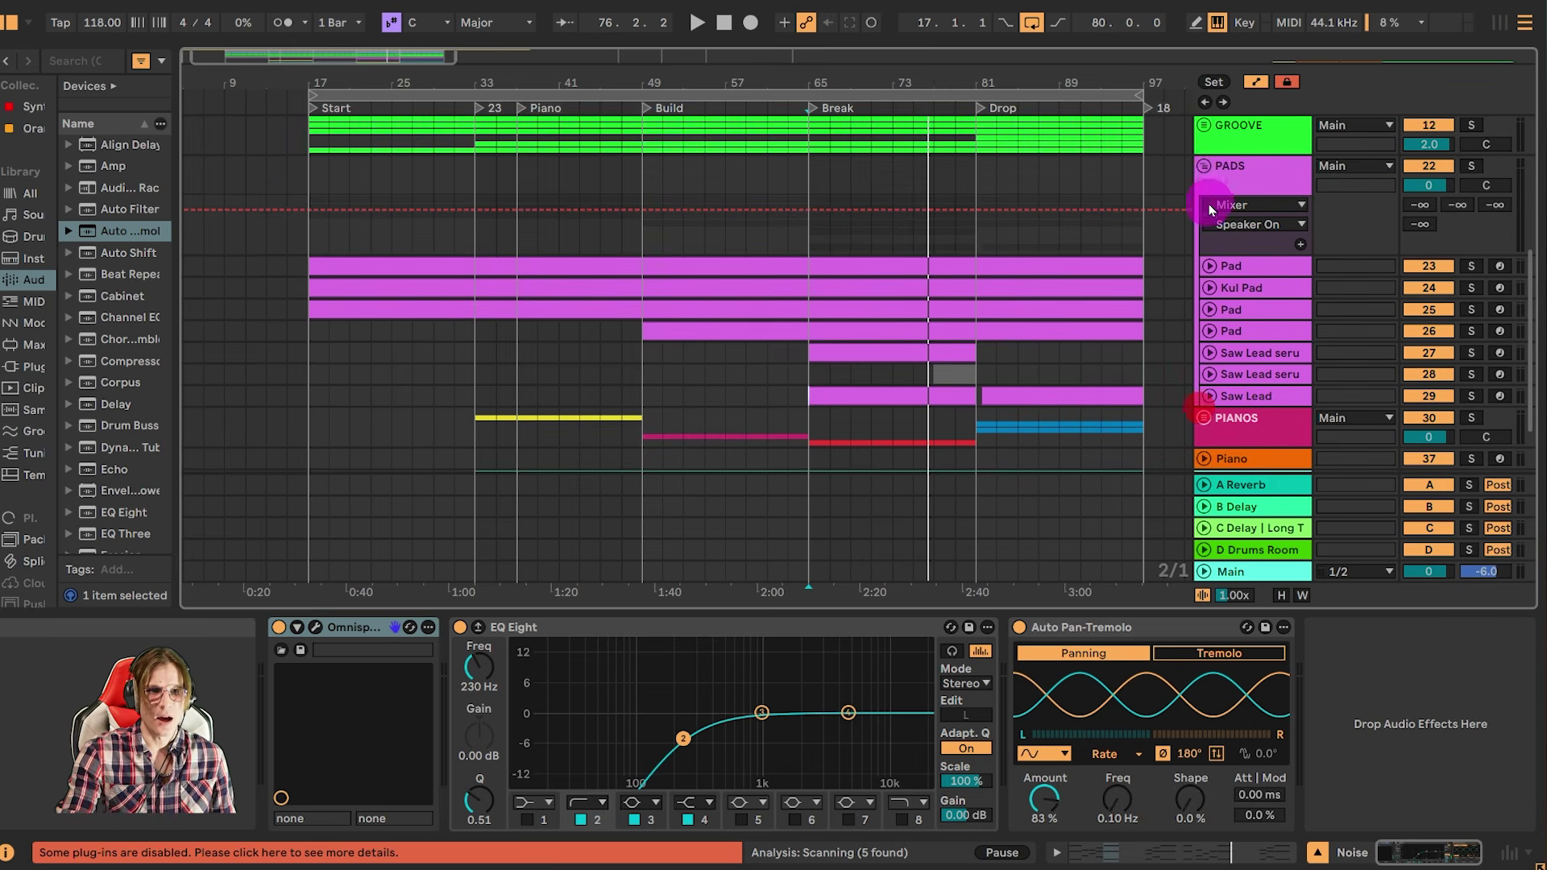
pyautogui.click(1202, 165)
pyautogui.scroll(2, 1158, 293)
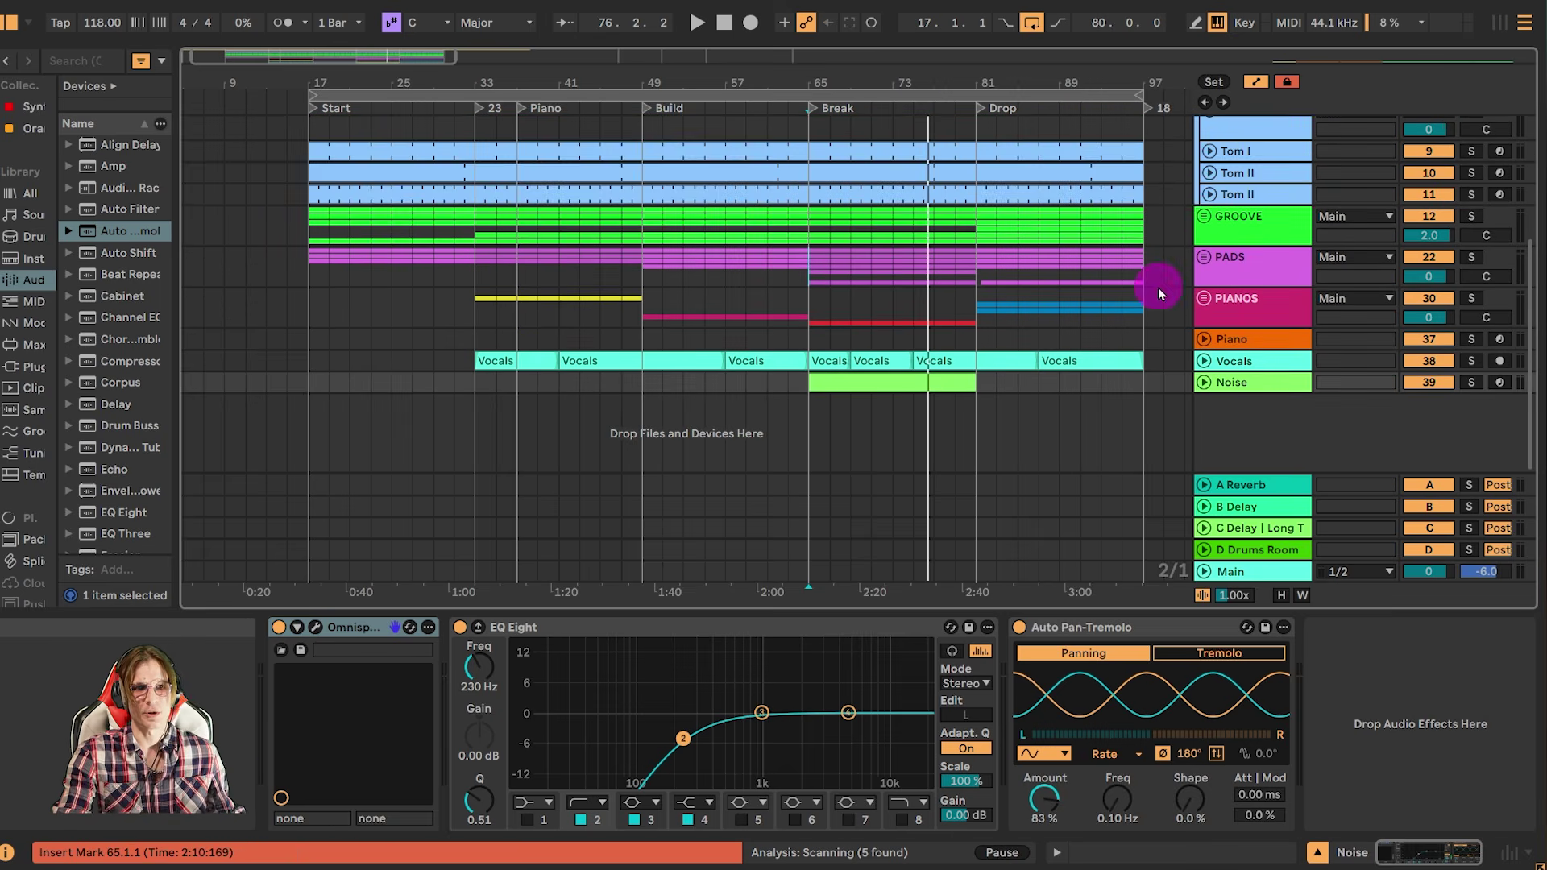
# - Select the LOW end group and examine its EQ Eight frequency automation and the track layout around the Break
pyautogui.scroll(3, 1158, 293)
pyautogui.press('a')
pyautogui.moveTo(1236, 157)
pyautogui.mouseDown()
pyautogui.moveTo(1238, 255)
pyautogui.moveTo(1231, 169)
pyautogui.moveTo(1253, 177)
pyautogui.mouseUp()
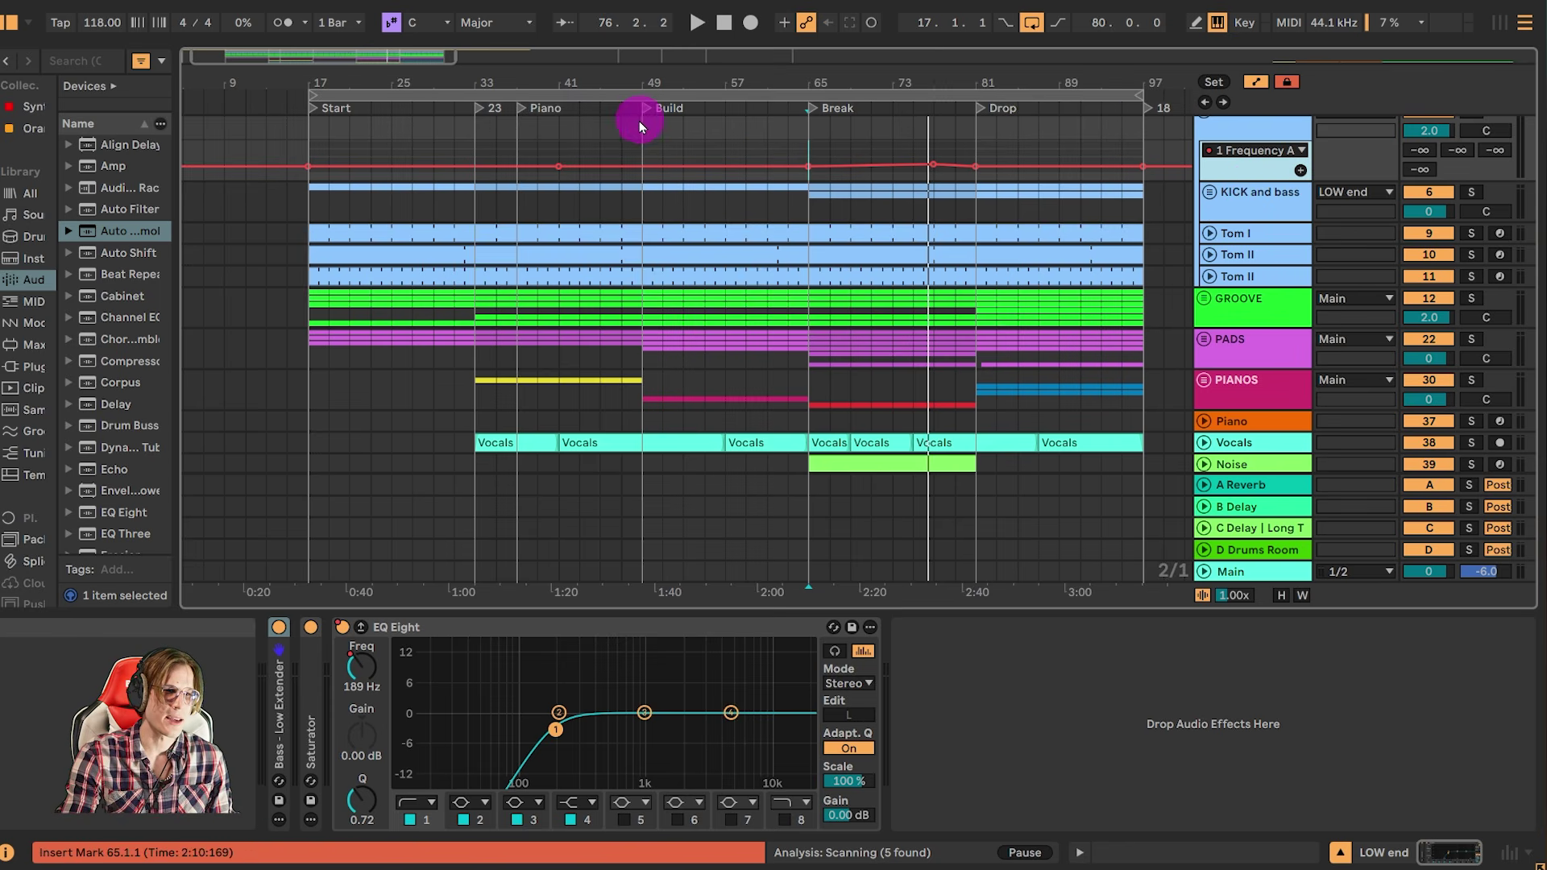
pyautogui.click(806, 107)
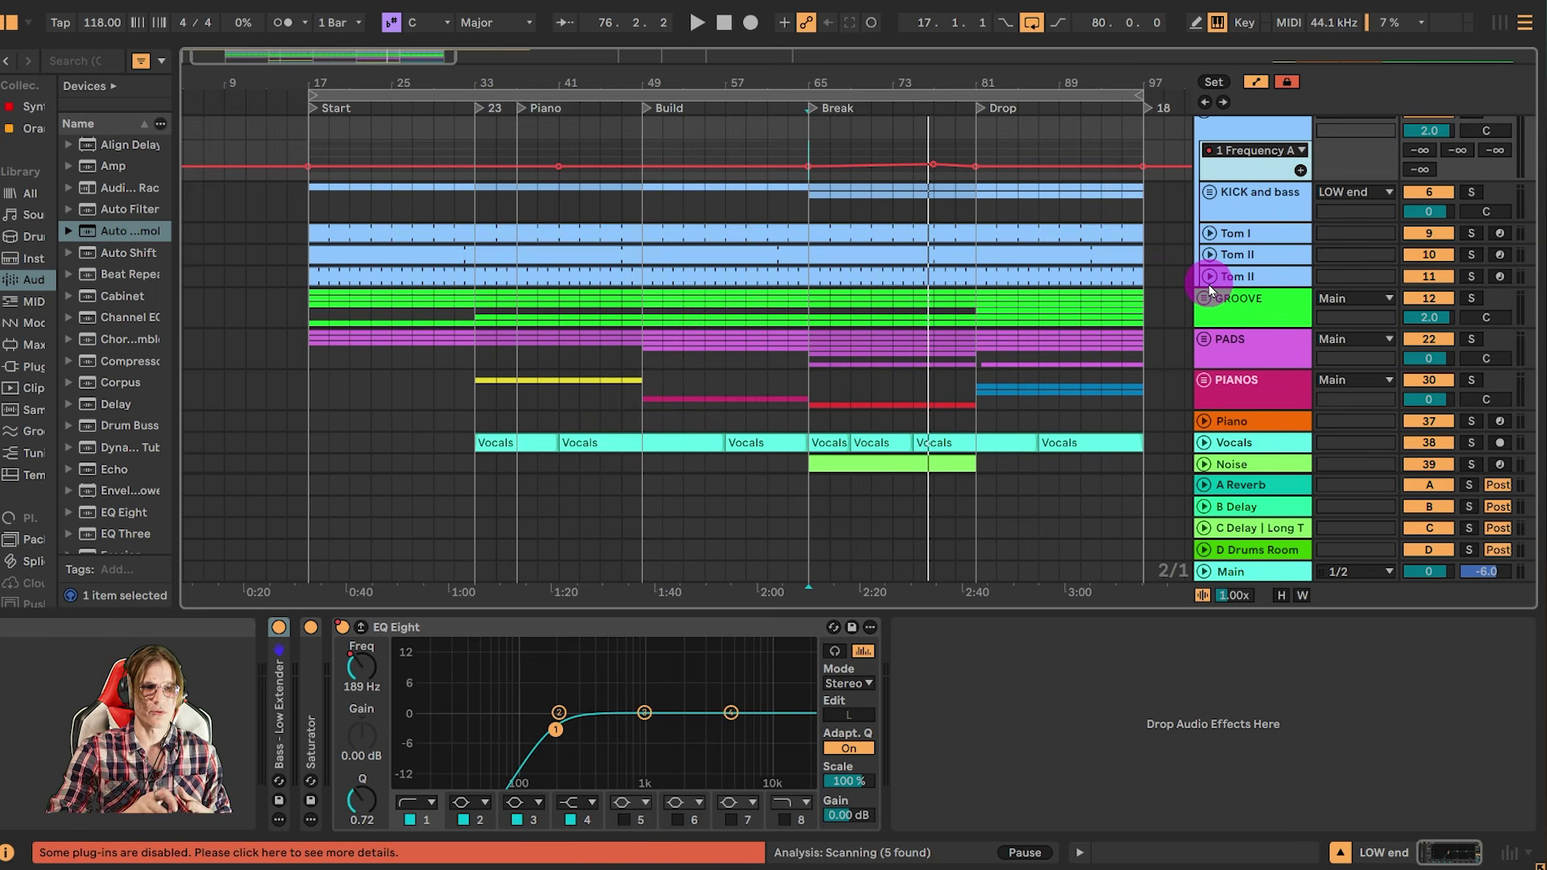
pyautogui.scroll(-2, 977, 387)
pyautogui.click(958, 420)
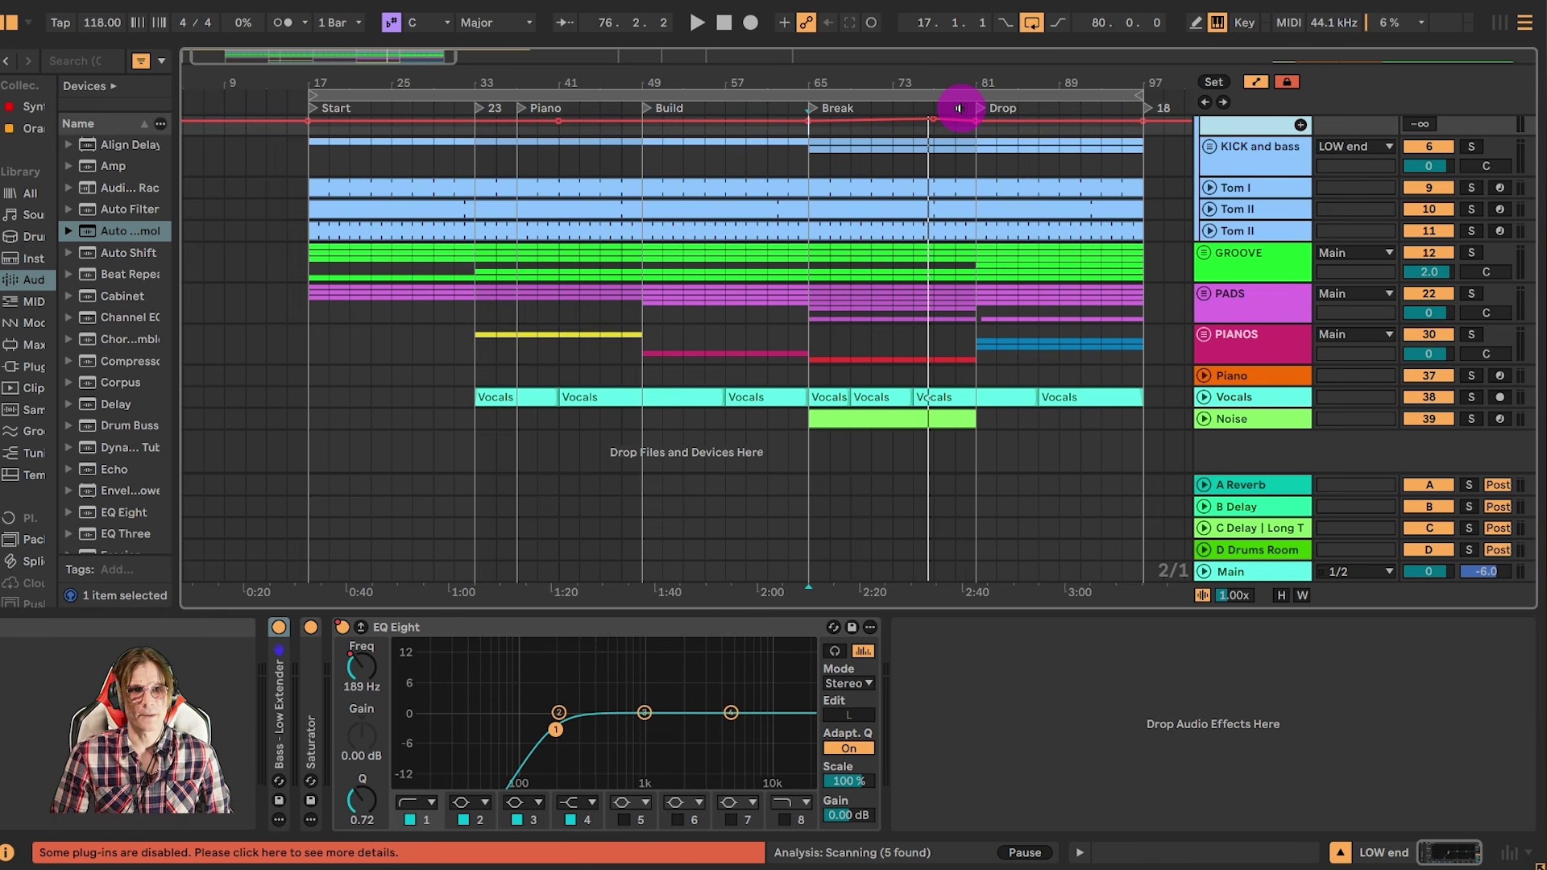
# - Collapse the LOW end group and stop playback with the position at the Start locator
pyautogui.scroll(2, 1036, 214)
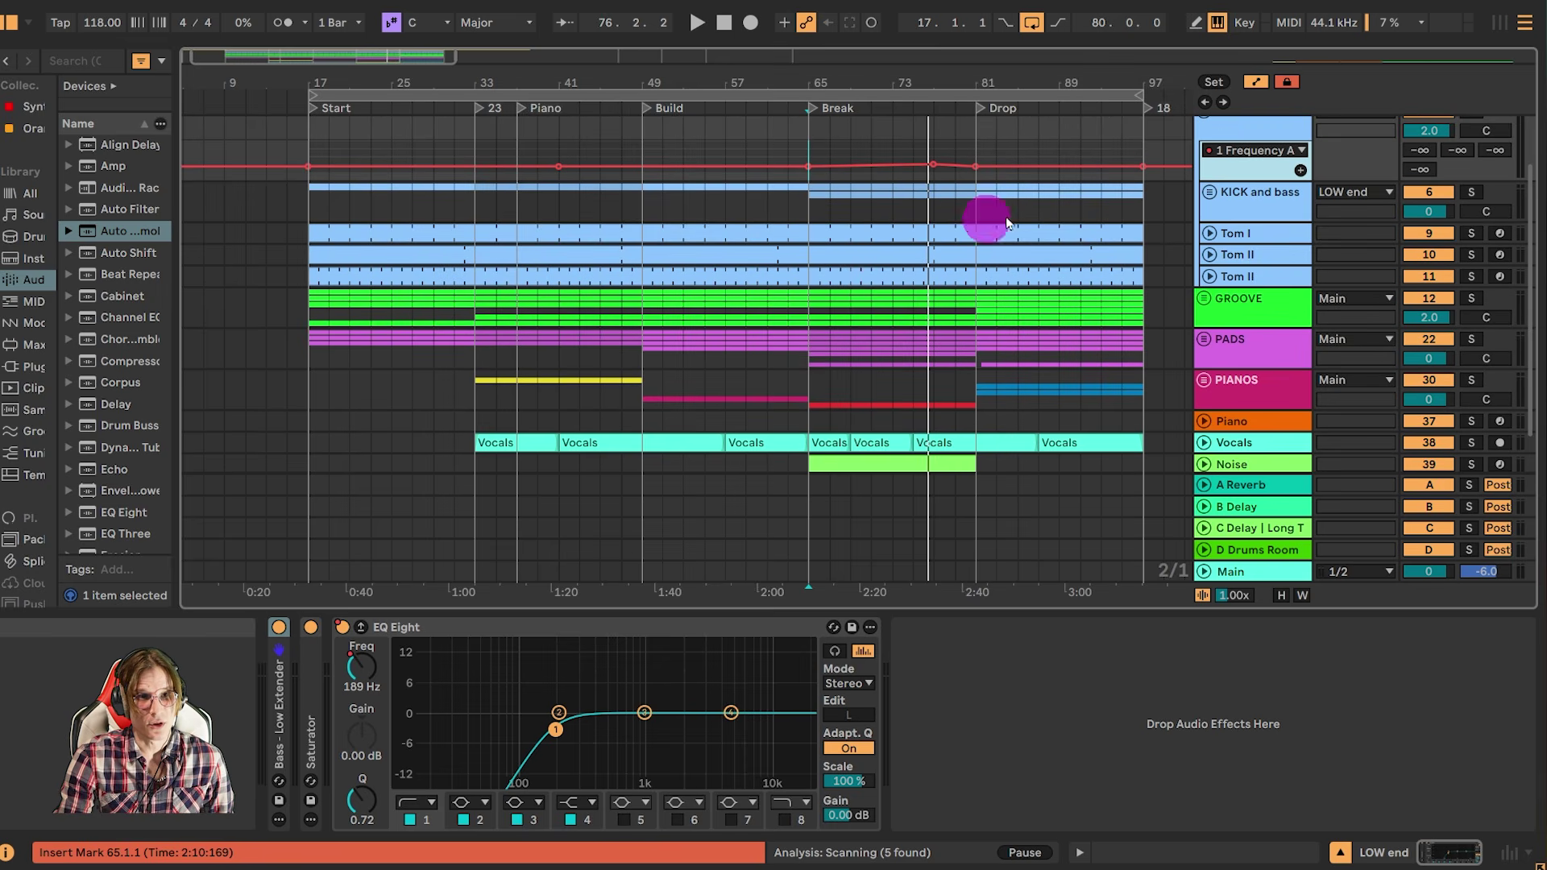
pyautogui.scroll(2, 1157, 180)
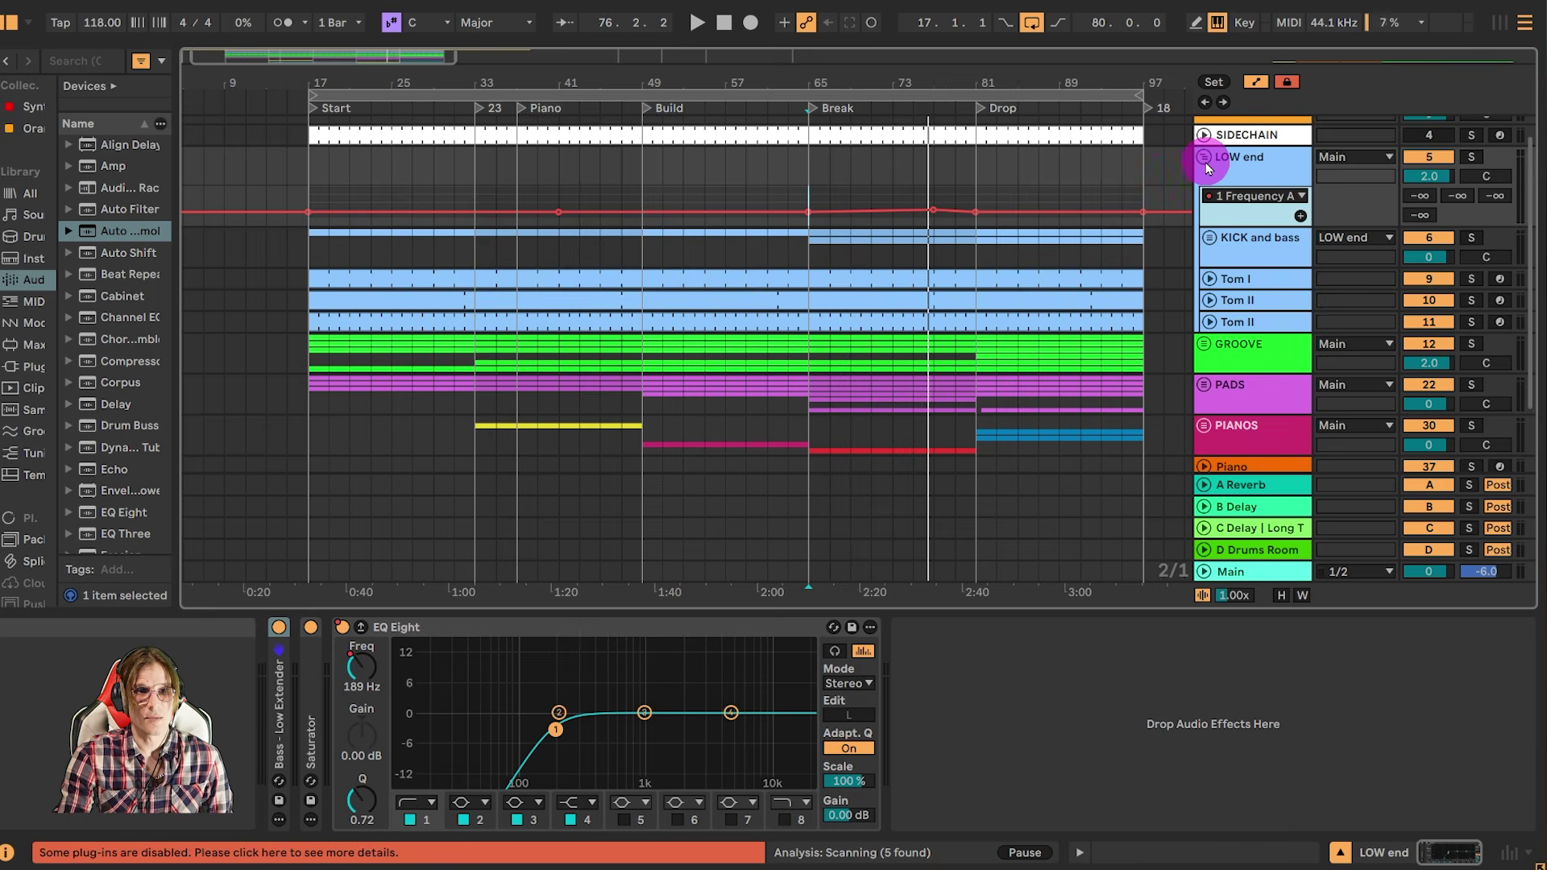
pyautogui.click(1204, 157)
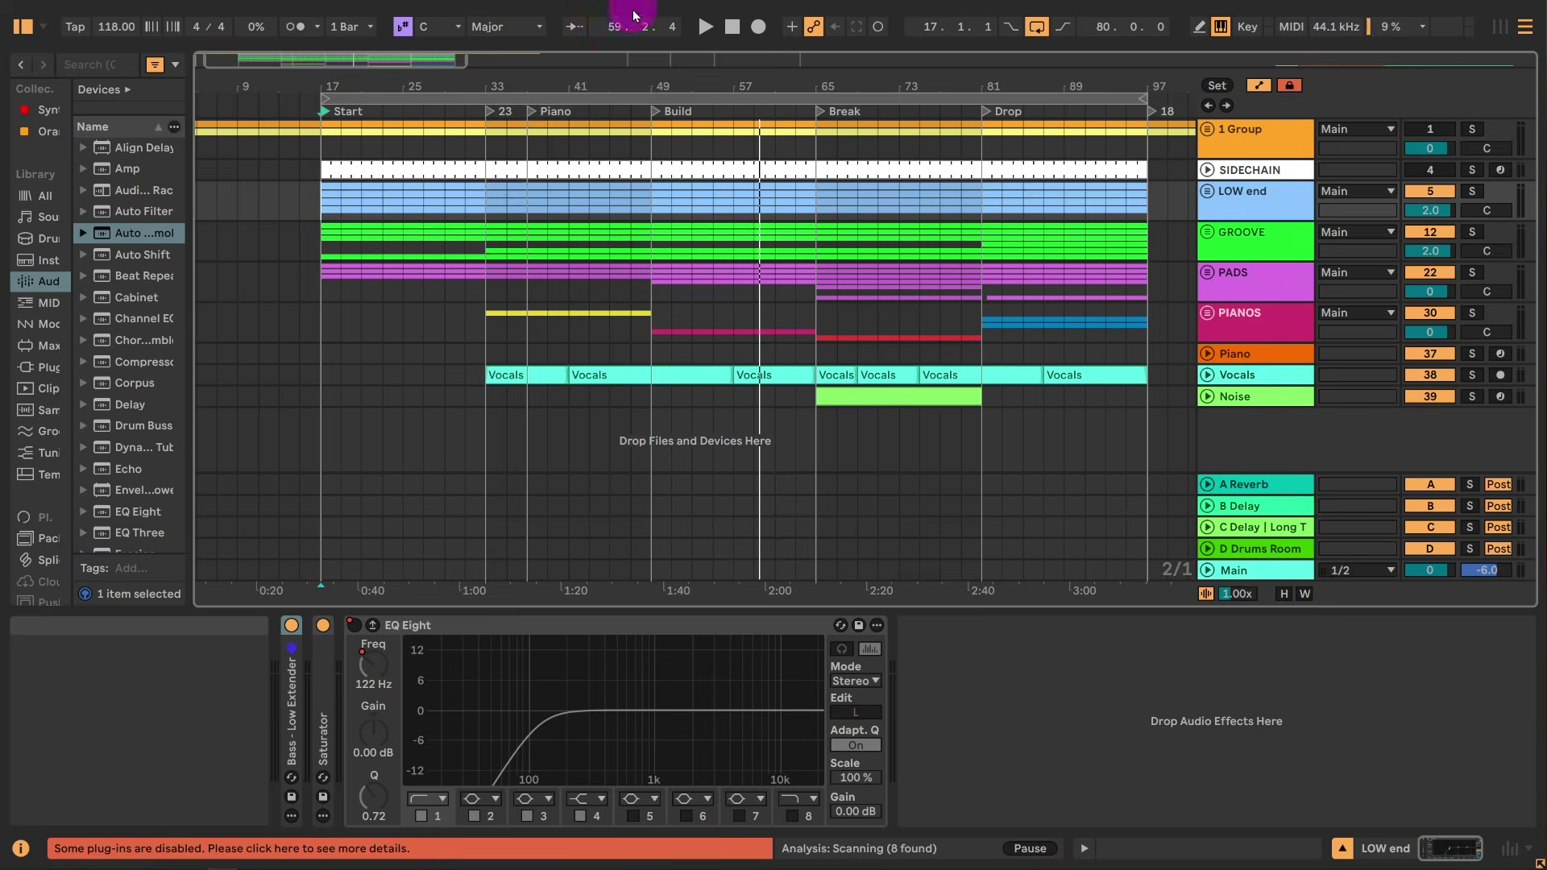
pyautogui.press('space')
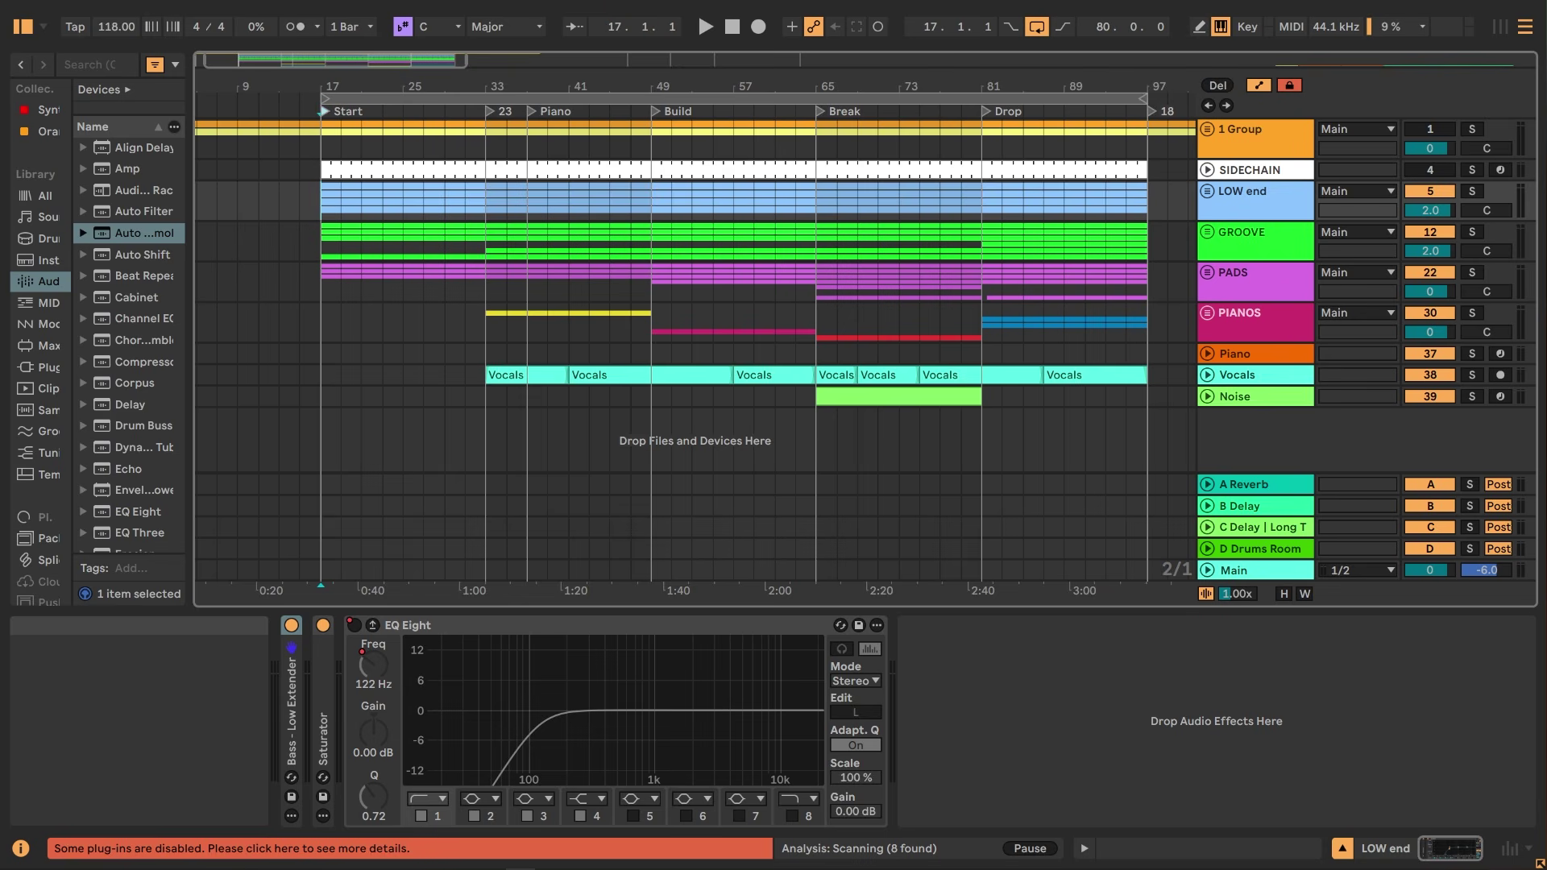